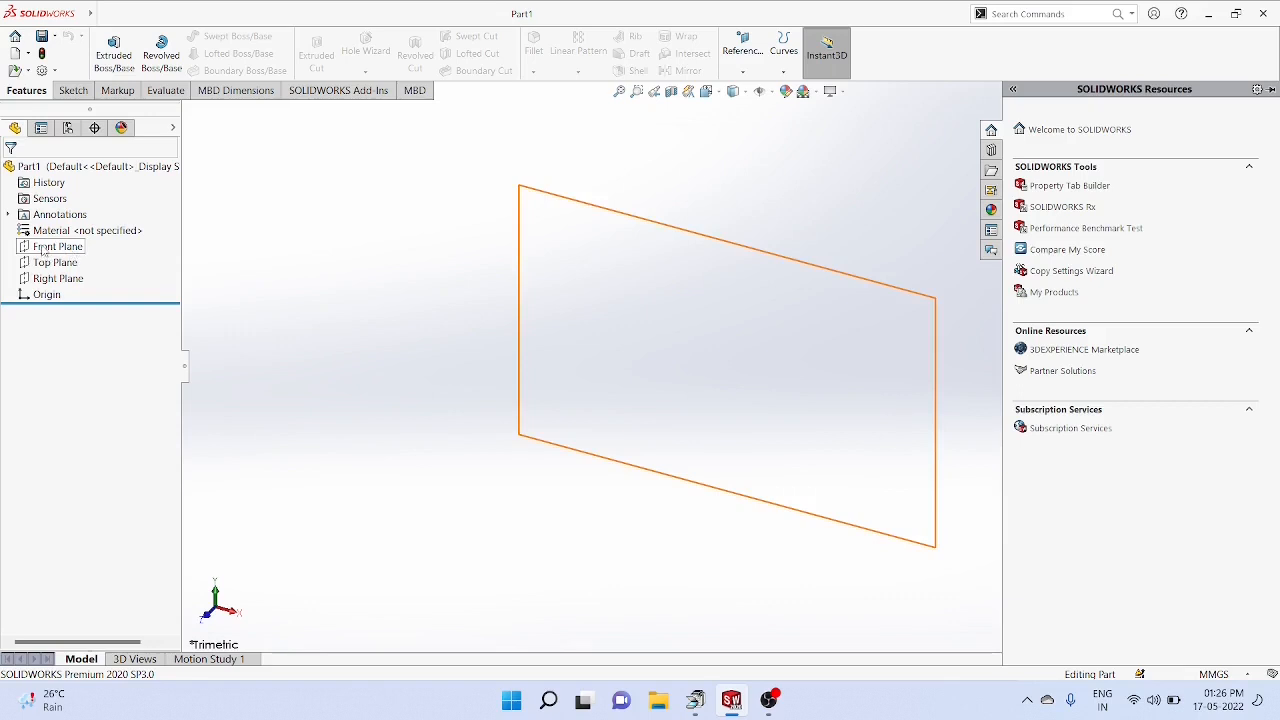
Start a sketch on the Front Plane, viewed face-on, and draw a 37 mm horizontal line from the origin
{"action": "right_click", "coordinate": [44, 250]}
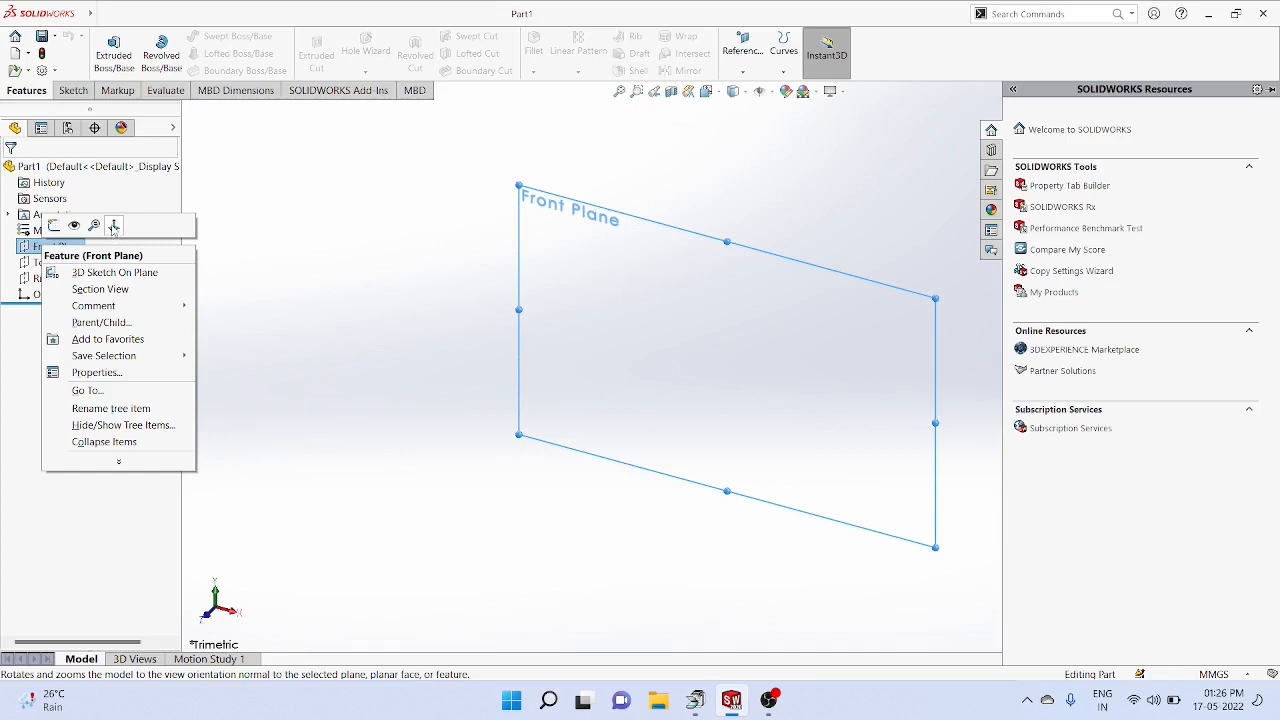
{"action": "left_click", "coordinate": [113, 227]}
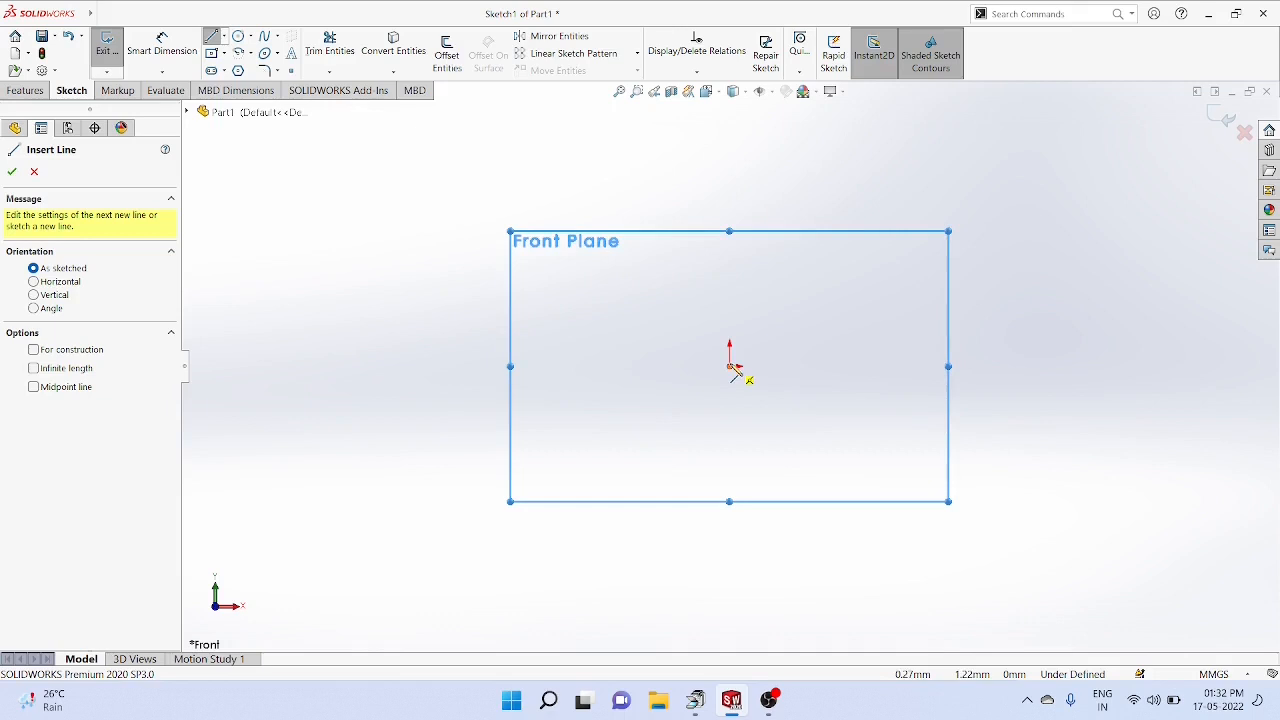
{"action": "left_click", "coordinate": [731, 367]}
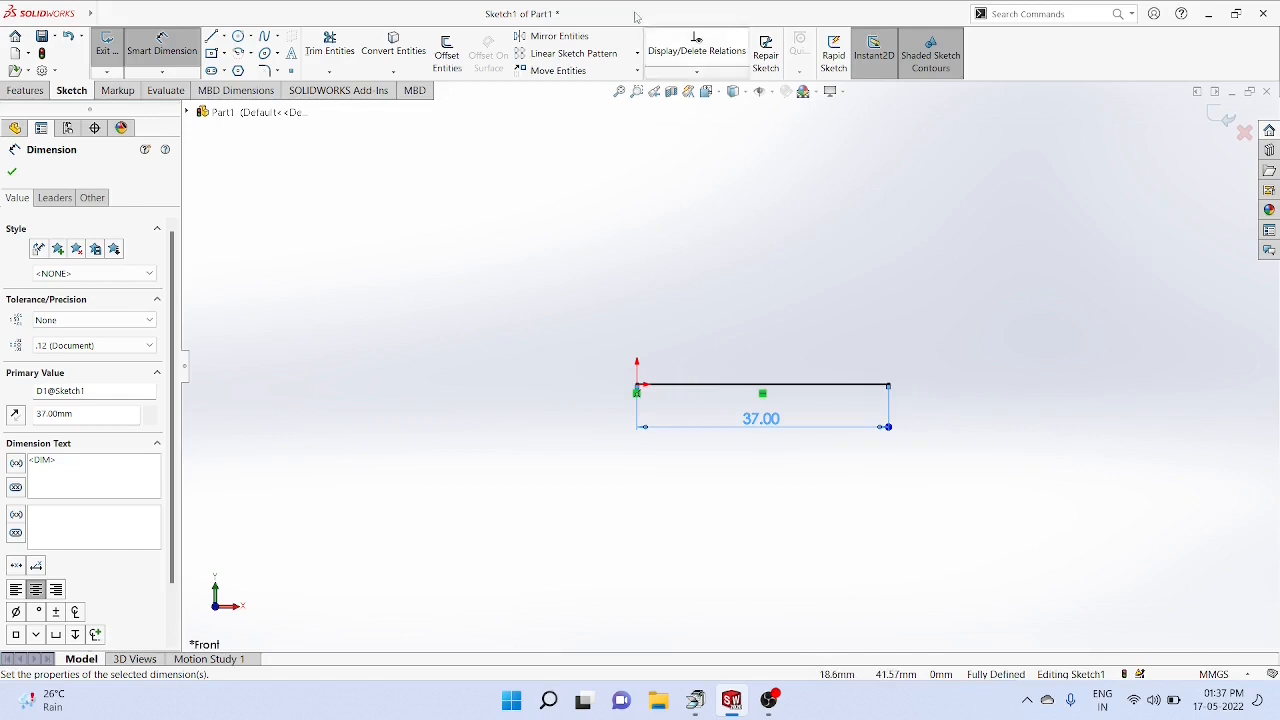
Begin a vertical line upward from the free end of the 37 mm base line
{"action": "left_click", "coordinate": [225, 37]}
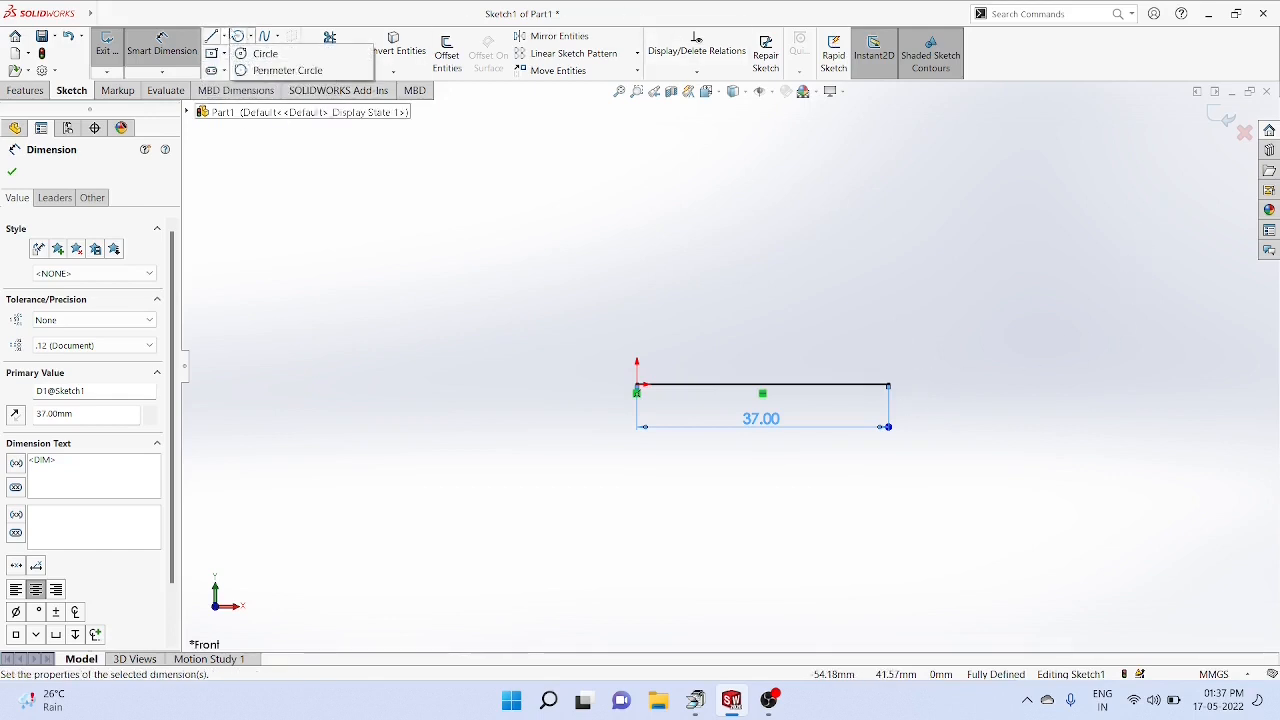
{"action": "left_click", "coordinate": [235, 53]}
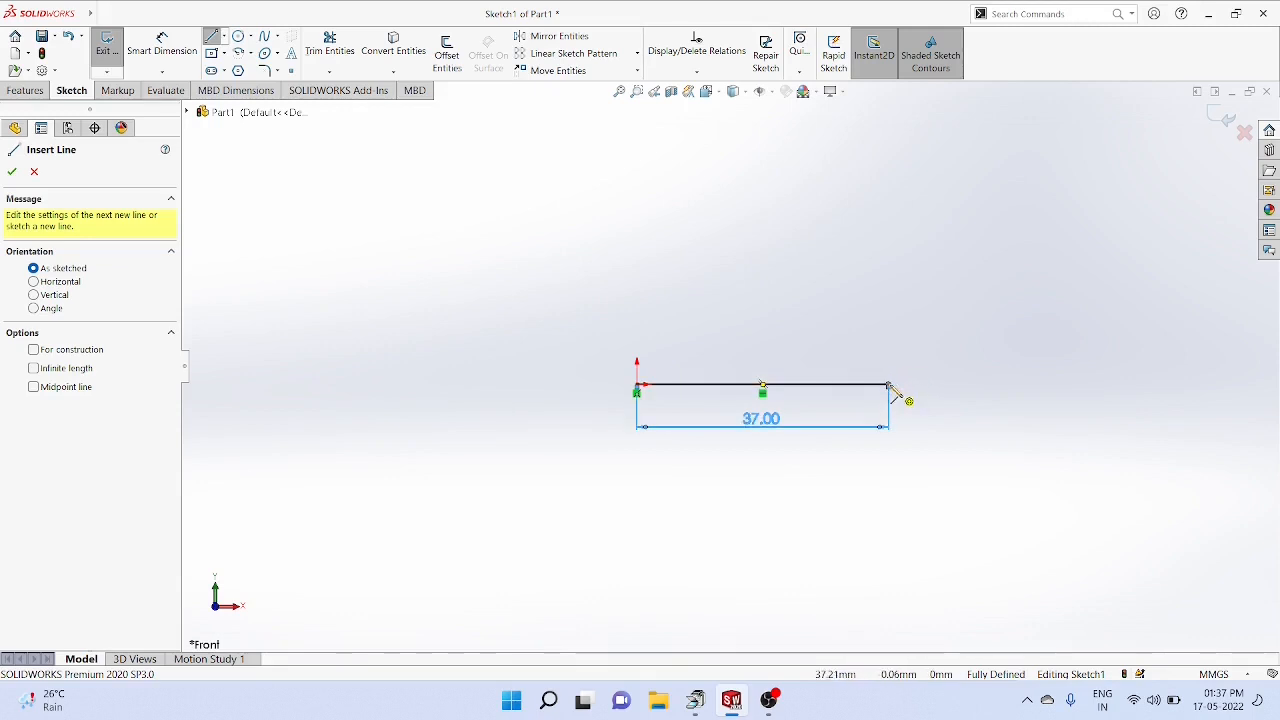
{"action": "left_click", "coordinate": [888, 385]}
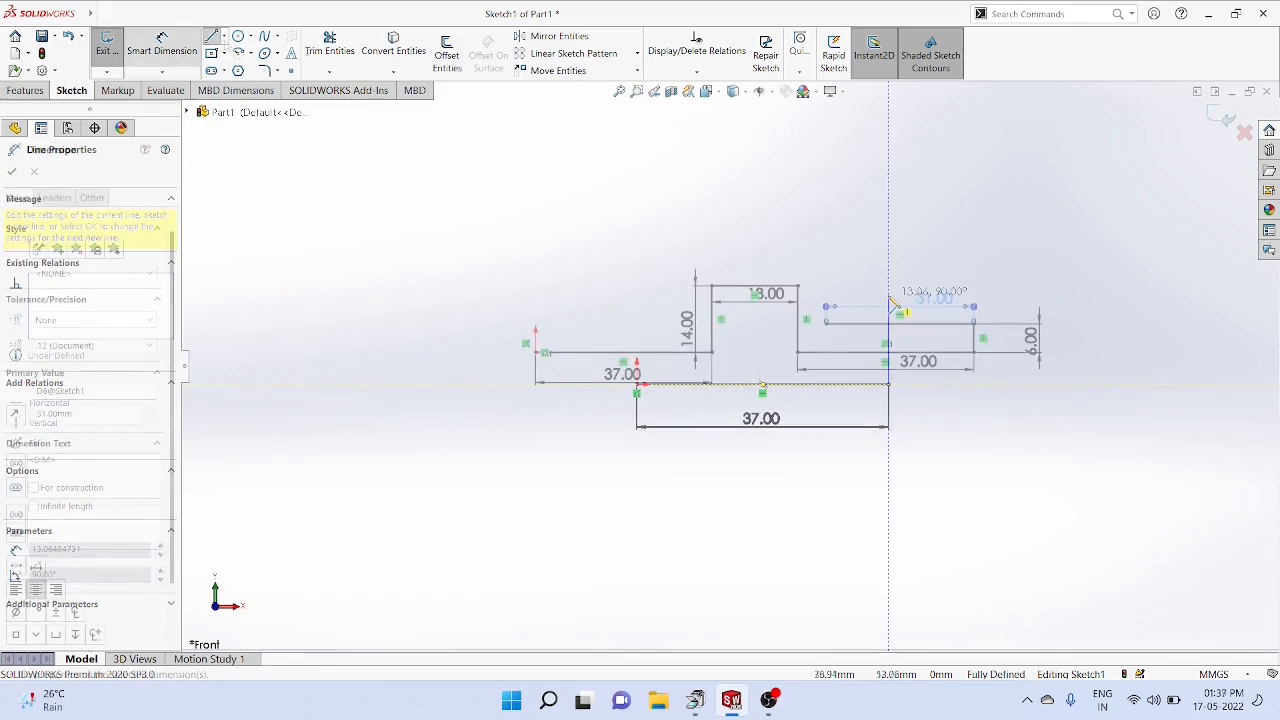
Sketch a vertical line about 17 mm long upward from the inner end of the 31 mm line
{"action": "left_click", "coordinate": [224, 36]}
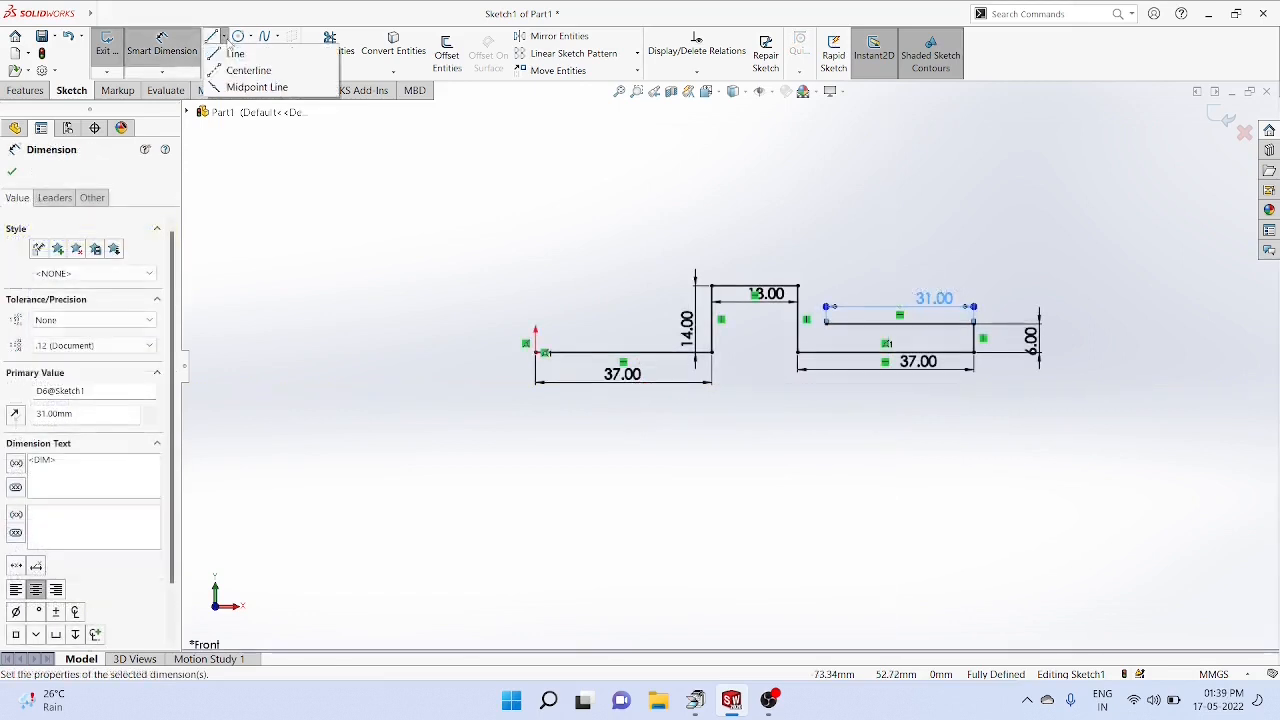
{"action": "left_click", "coordinate": [235, 48]}
{"action": "left_click", "coordinate": [826, 323]}
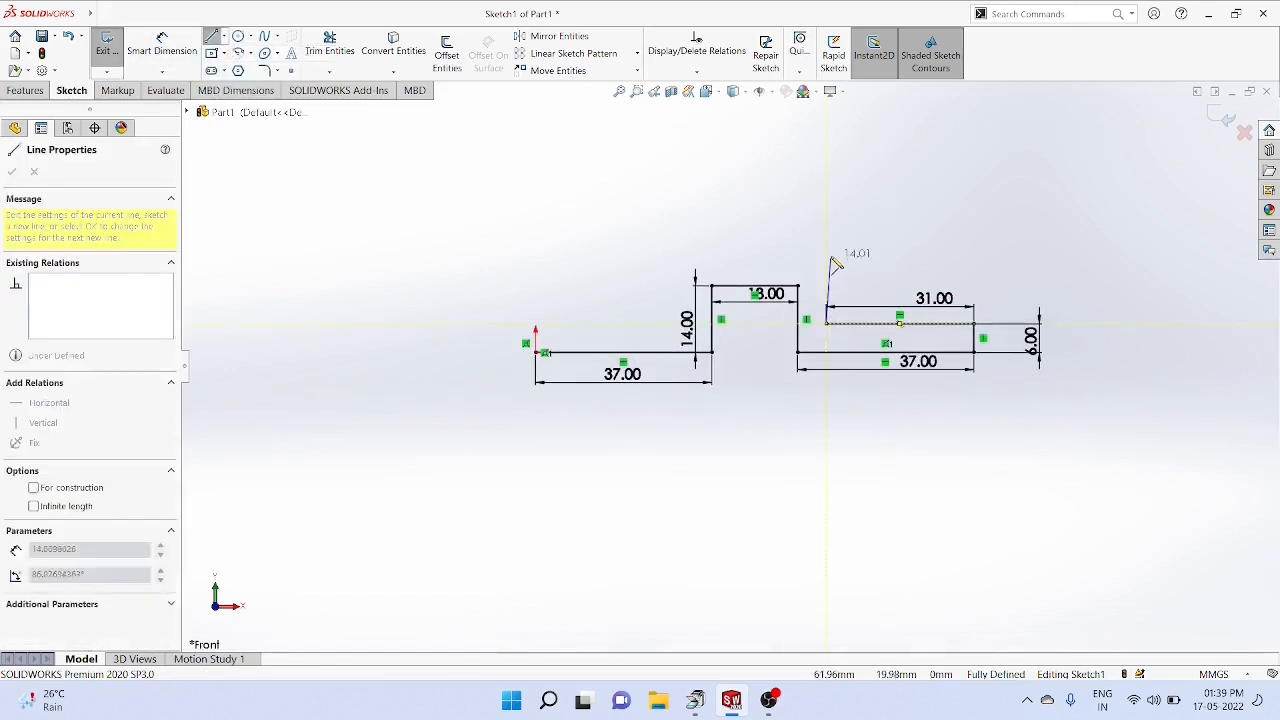
{"action": "left_click", "coordinate": [826, 243]}
{"action": "right_click", "coordinate": [826, 243]}
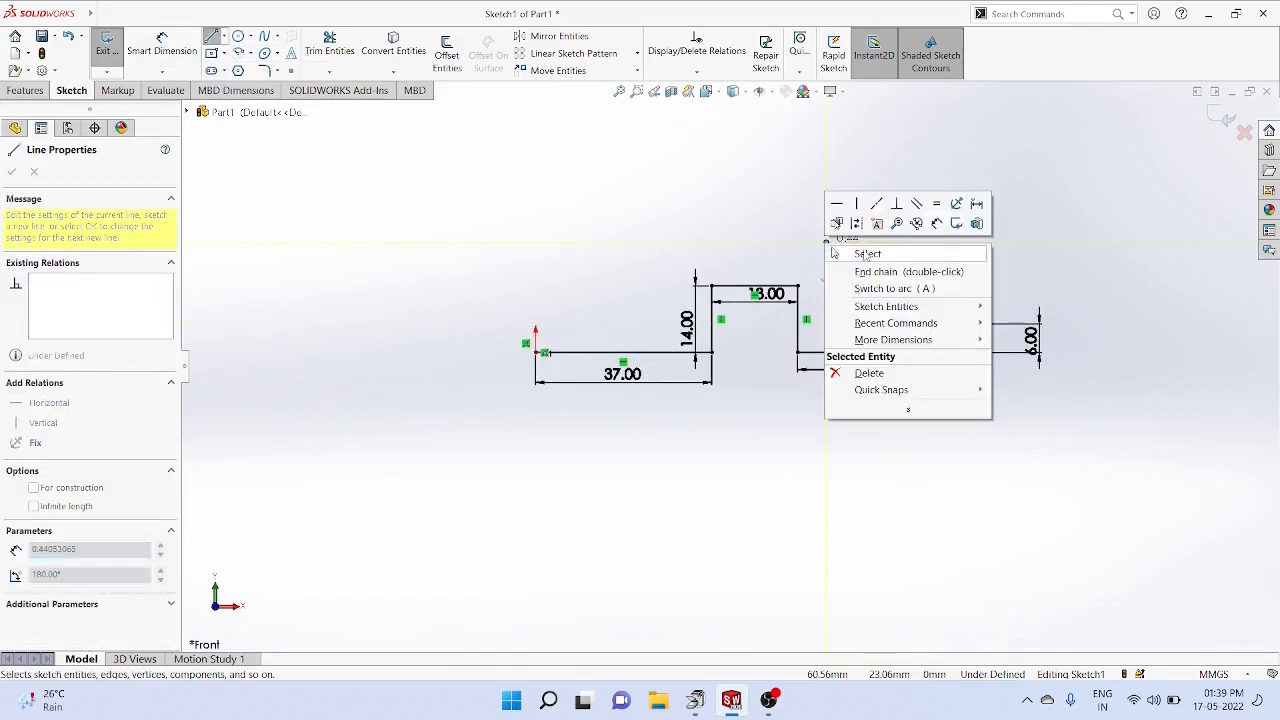
{"action": "left_click", "coordinate": [862, 251]}
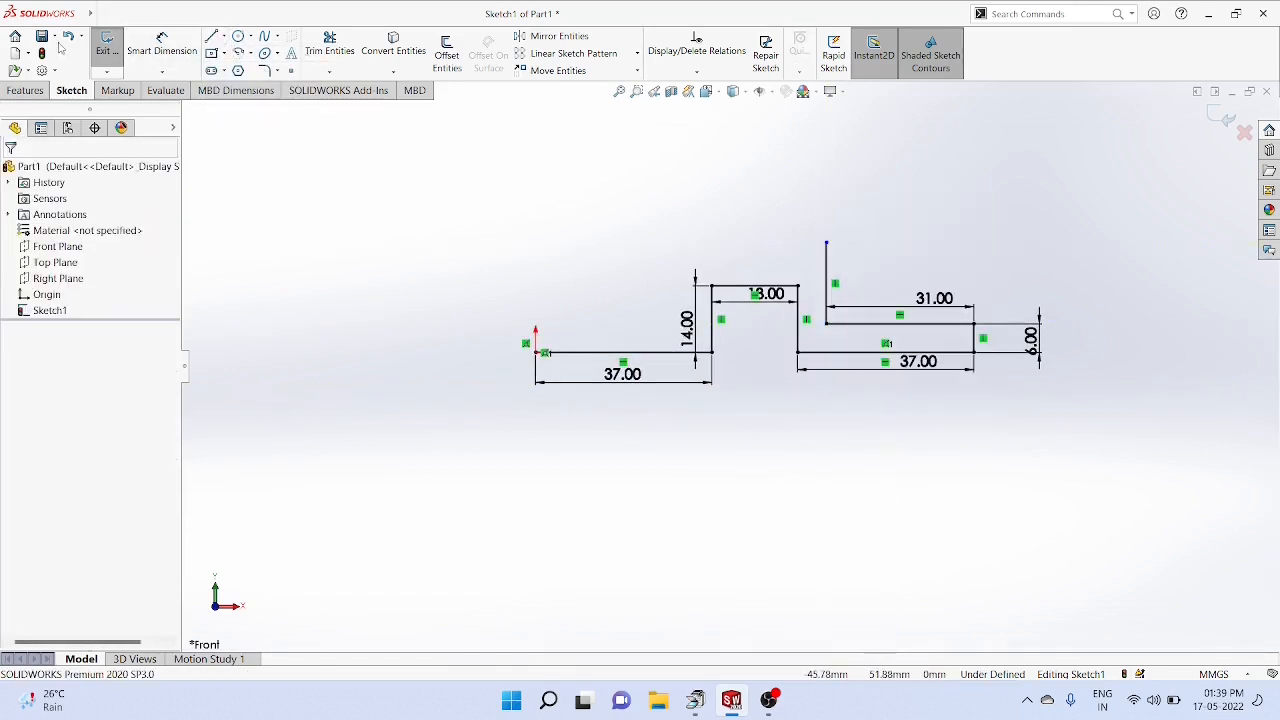
Dimension the new vertical line above the 31 mm line to 14 mm
{"action": "left_click", "coordinate": [162, 71]}
{"action": "left_click", "coordinate": [168, 89]}
{"action": "left_click", "coordinate": [826, 280]}
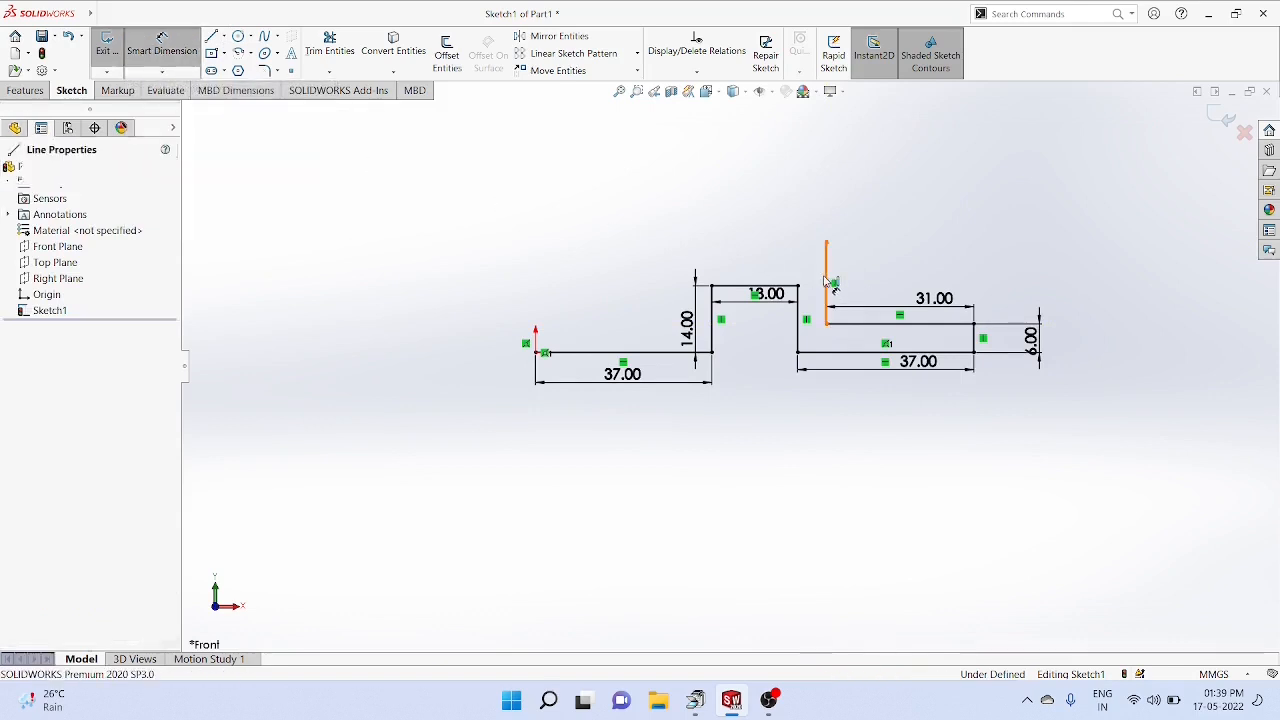
{"action": "left_click", "coordinate": [841, 314]}
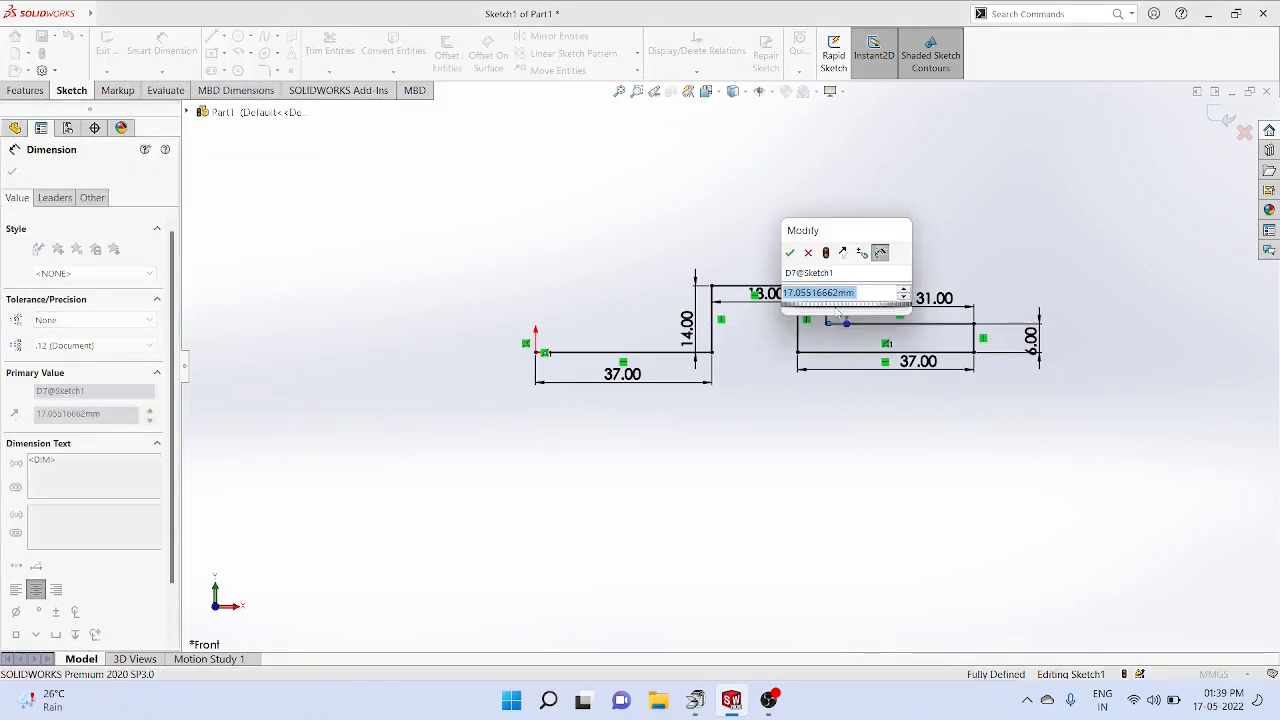
{"action": "type", "text": "14"}
{"action": "key", "text": "Return"}
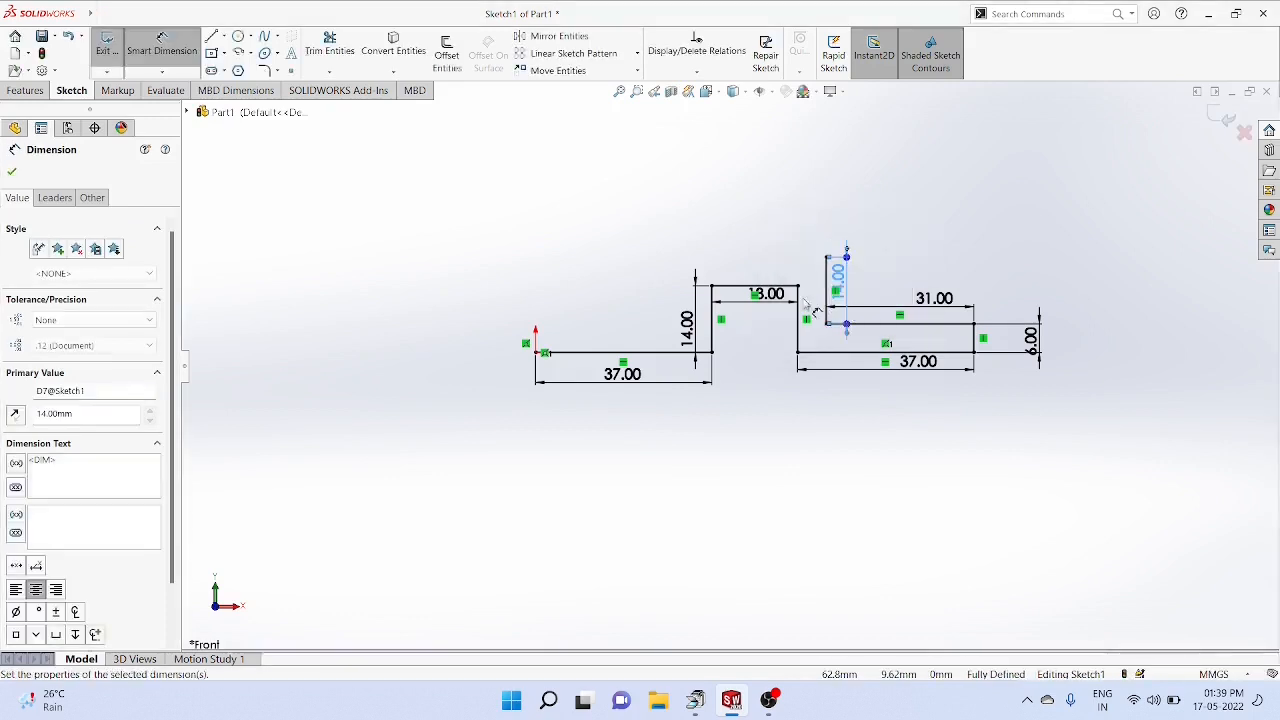
Sketch a horizontal line about 33 mm long leftward from the upper end of the outer 14 mm vertical line
{"action": "left_click", "coordinate": [224, 36]}
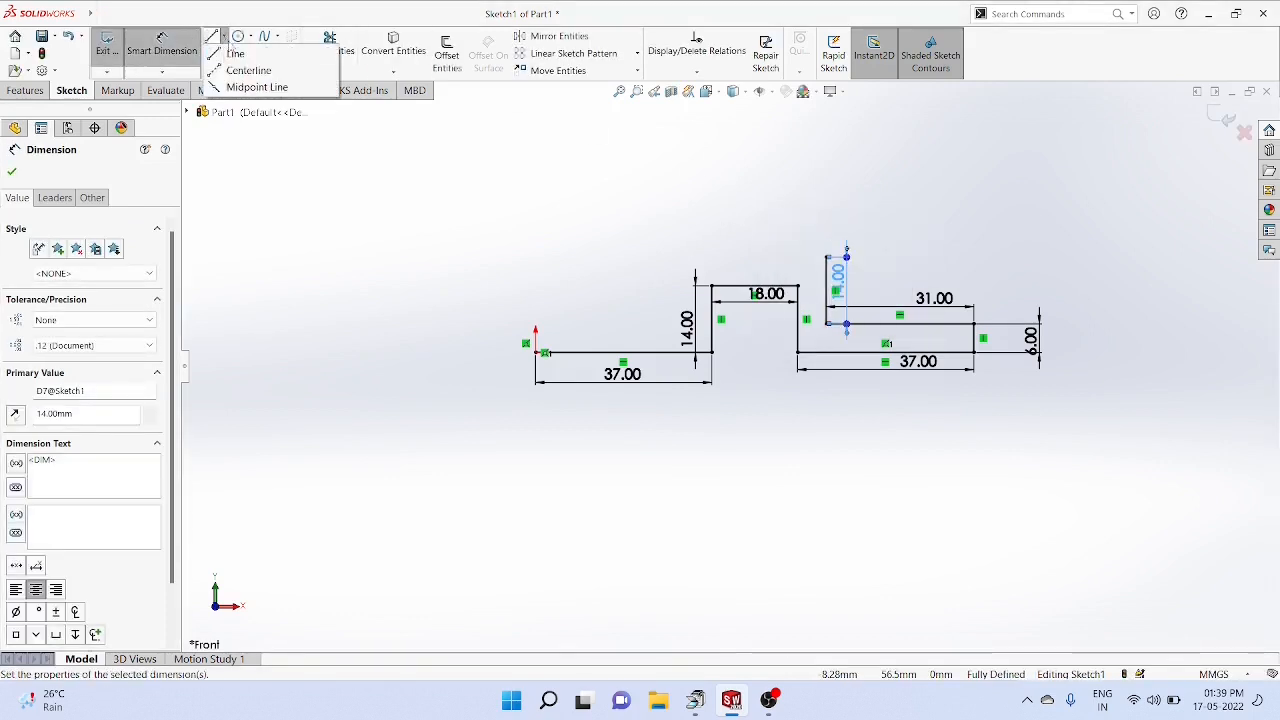
{"action": "left_click", "coordinate": [235, 49]}
{"action": "left_click", "coordinate": [827, 258]}
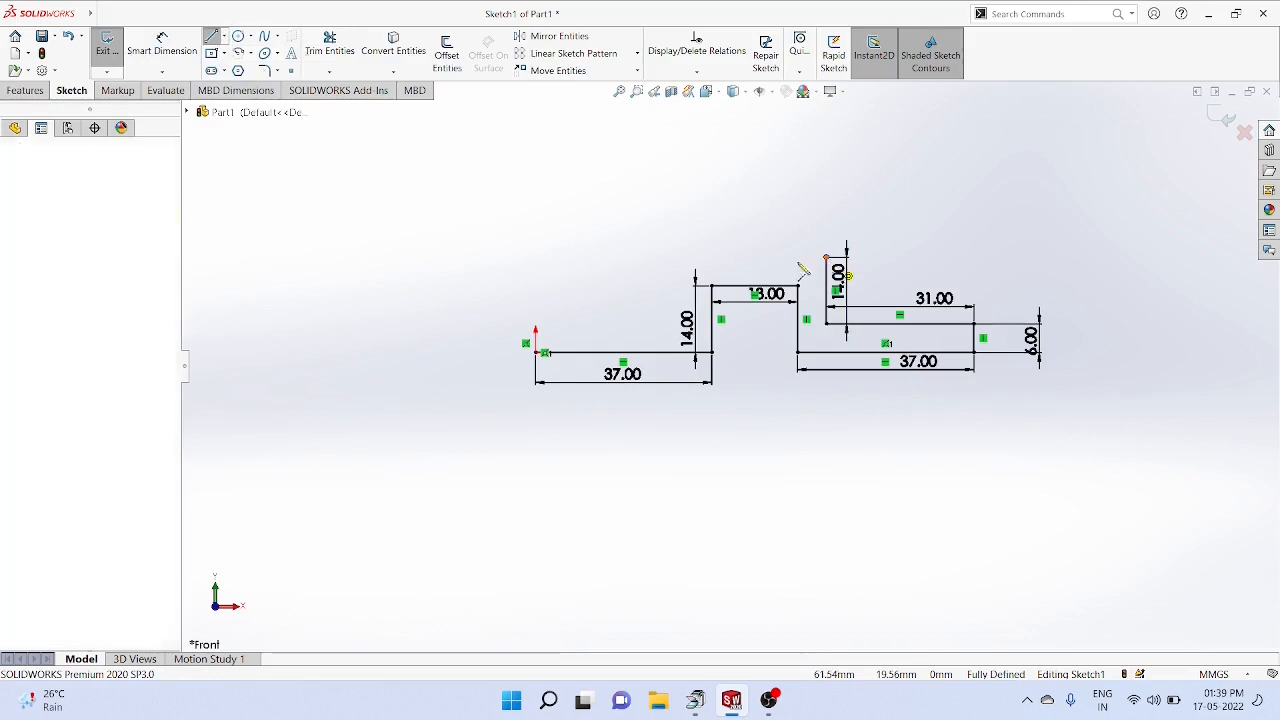
{"action": "left_click", "coordinate": [671, 258]}
{"action": "right_click", "coordinate": [674, 263]}
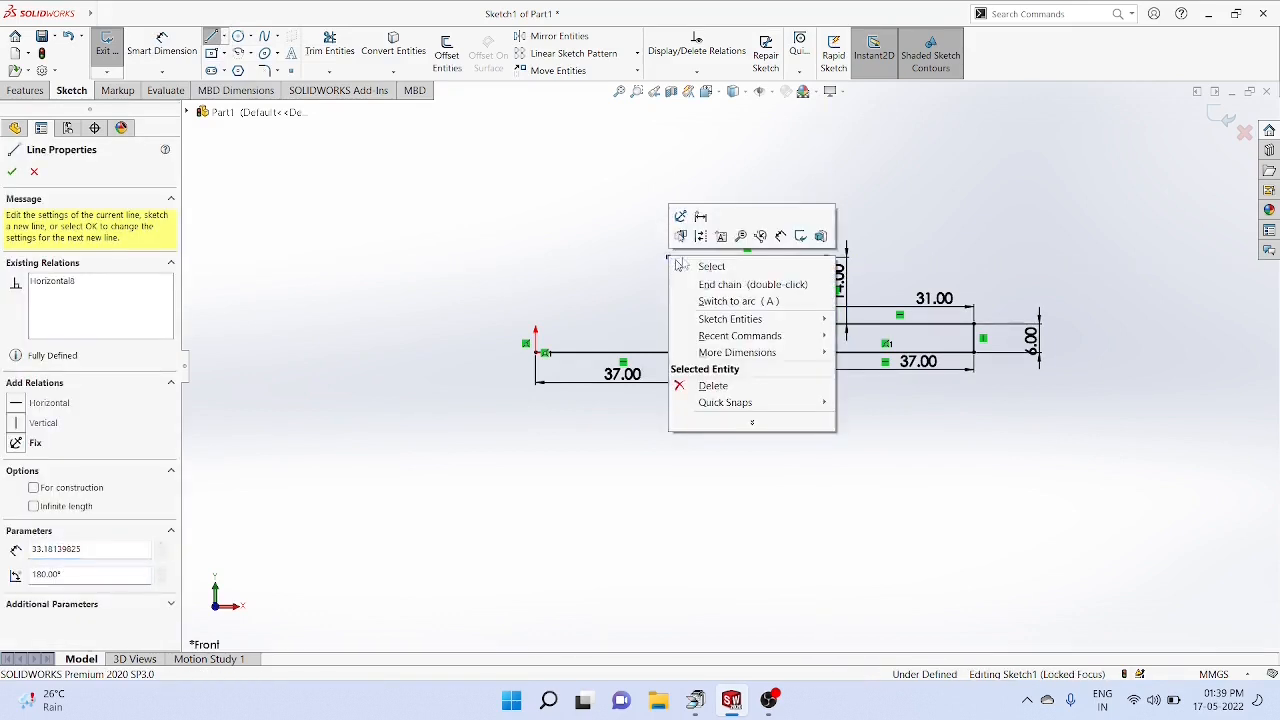
{"action": "left_click", "coordinate": [700, 264]}
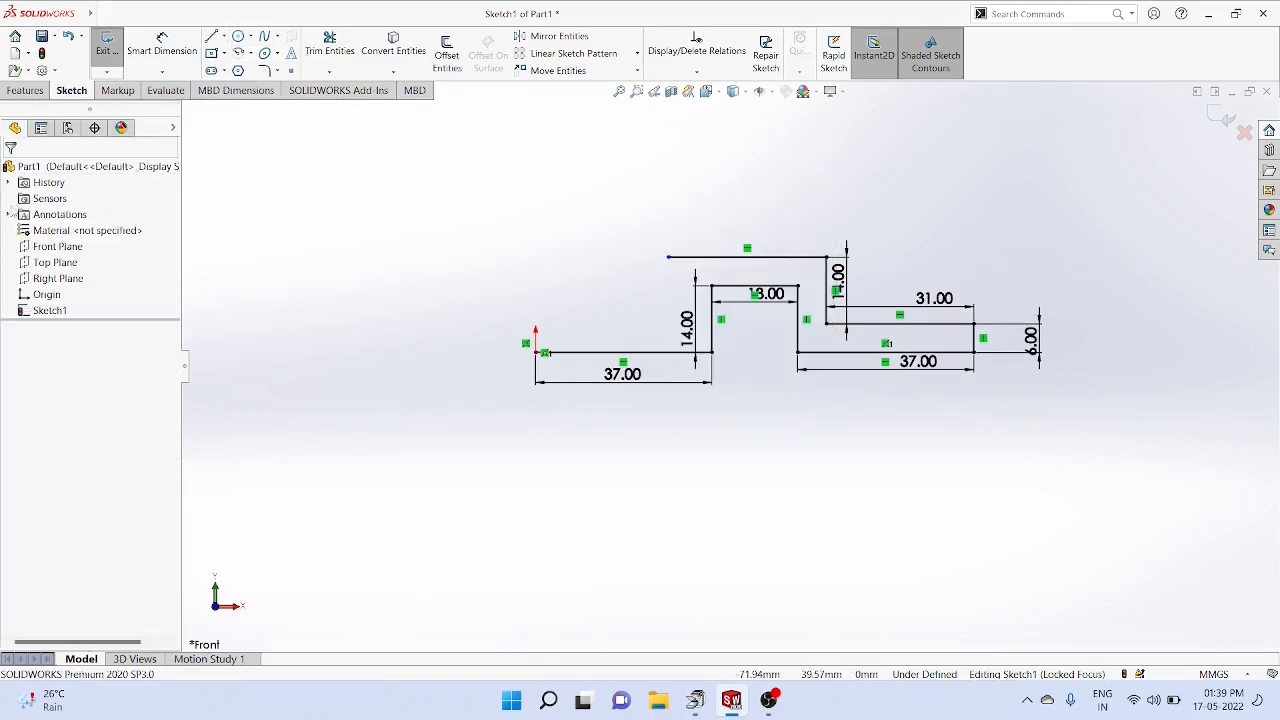
Dimension the uppermost horizontal line of the profile to 30 mm
{"action": "left_click", "coordinate": [162, 72]}
{"action": "left_click", "coordinate": [185, 88]}
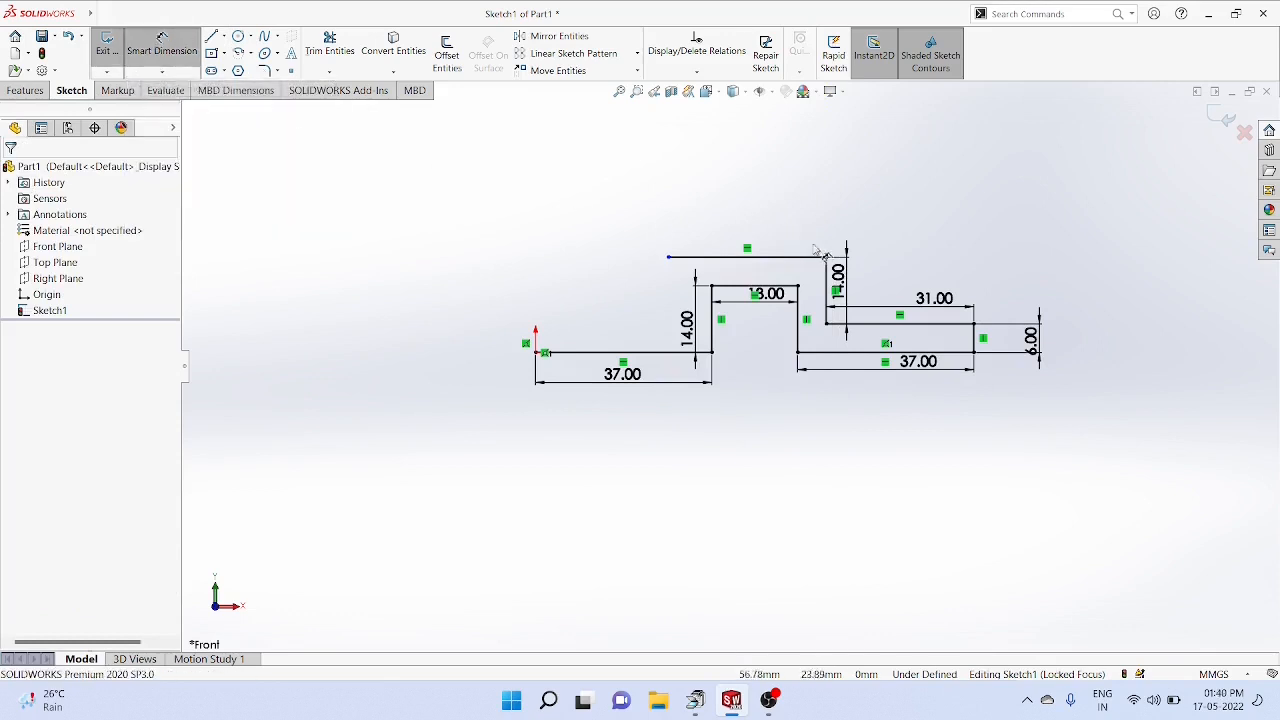
{"action": "left_click", "coordinate": [815, 257]}
{"action": "left_click", "coordinate": [790, 222]}
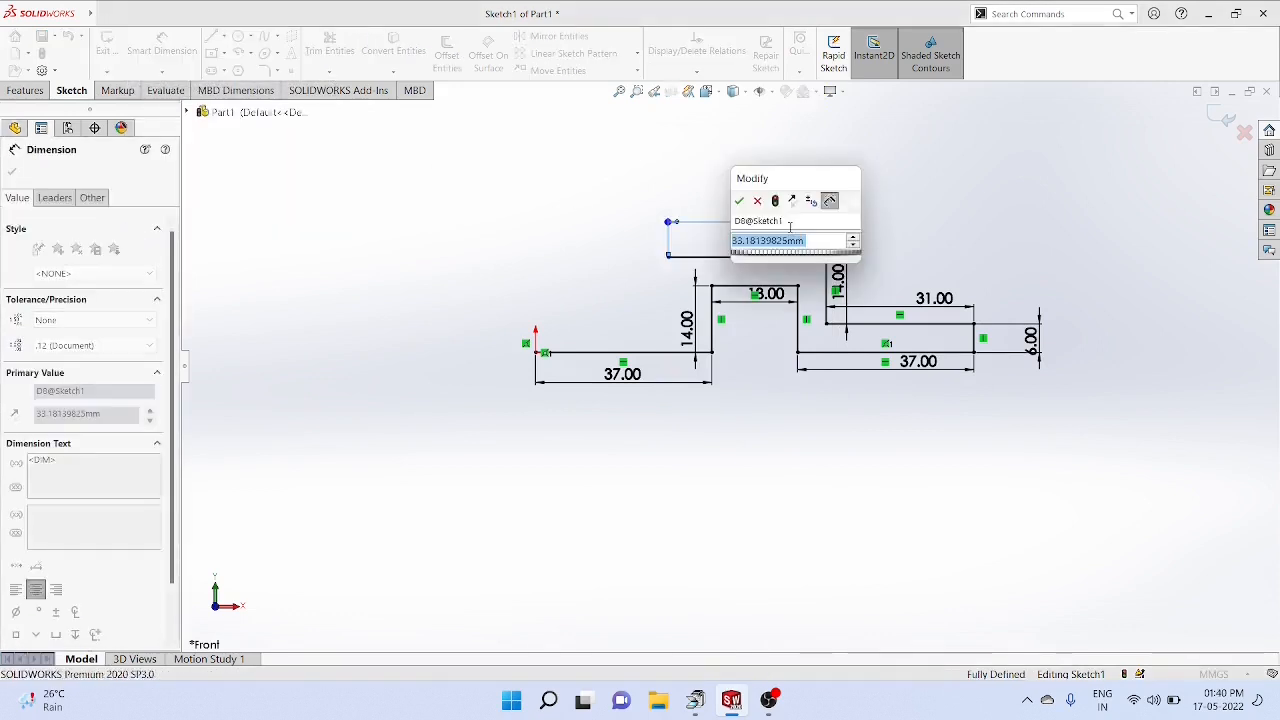
{"action": "type", "text": "30"}
{"action": "key", "text": "Return"}
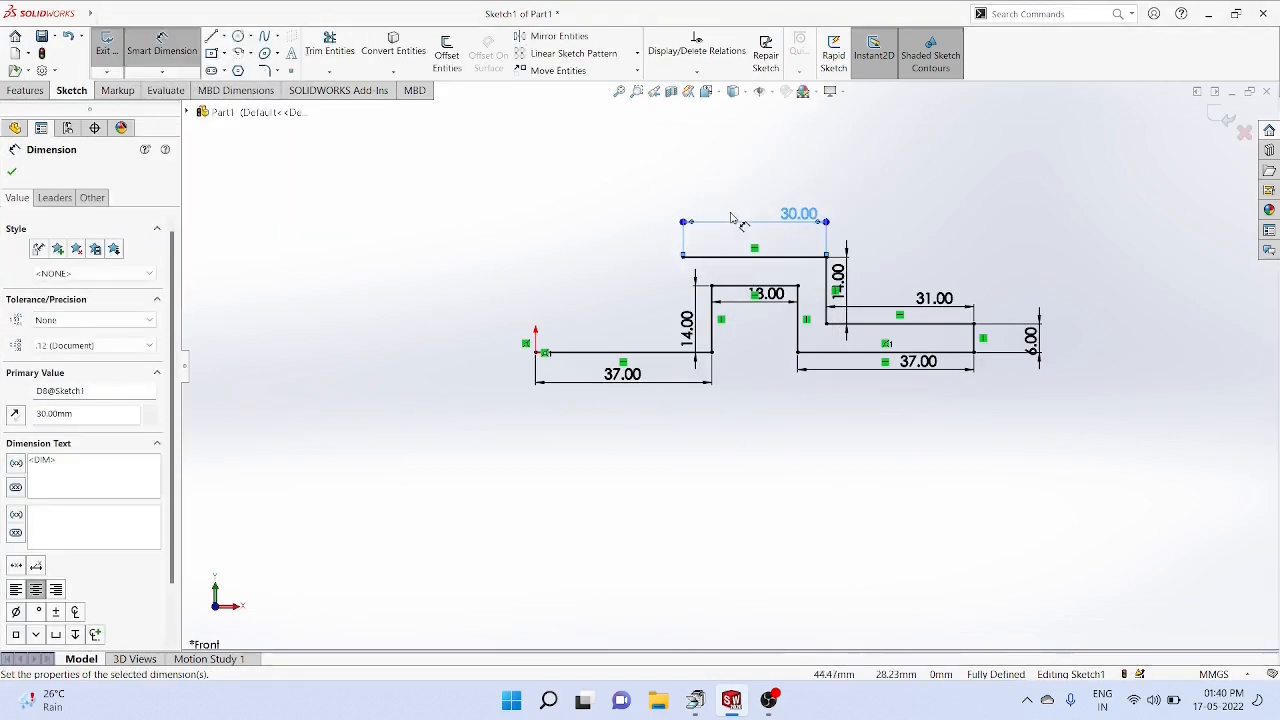
Close the profile with a vertical line down from the top line's free end, a 31 mm horizontal line and a 6 mm vertical line to the origin
{"action": "left_click", "coordinate": [224, 37]}
{"action": "left_click", "coordinate": [236, 54]}
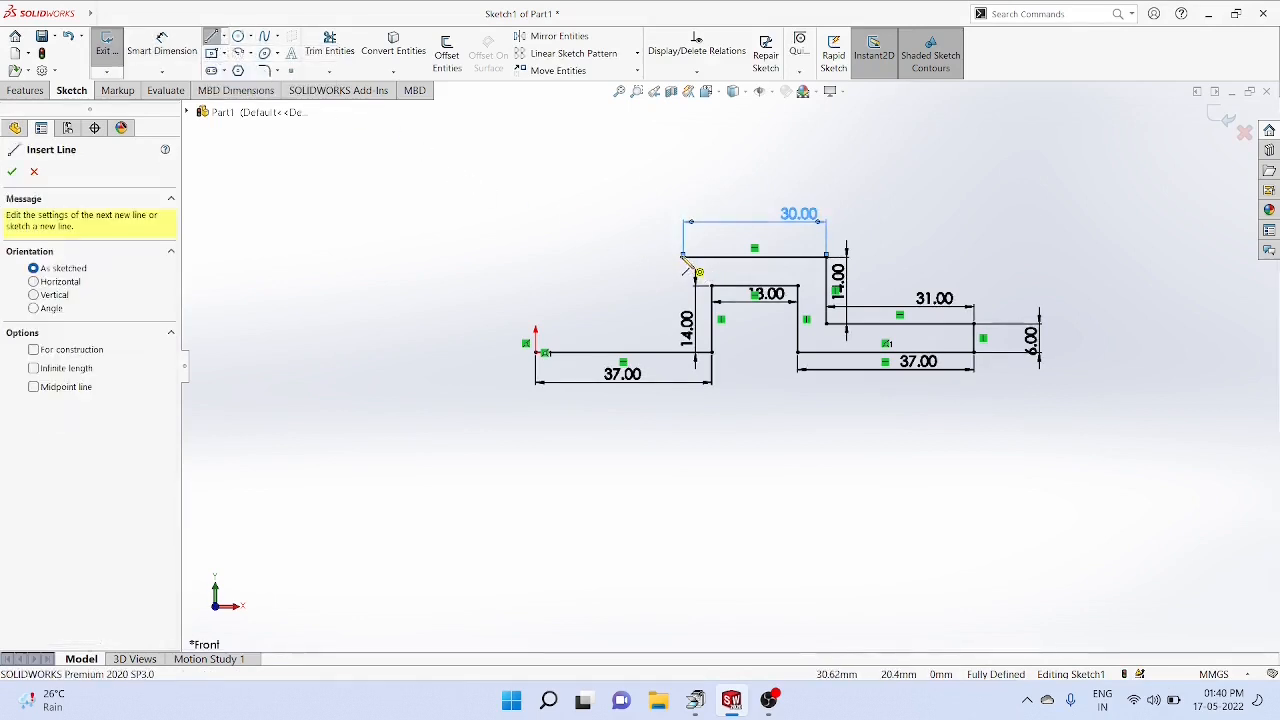
{"action": "left_click", "coordinate": [683, 257]}
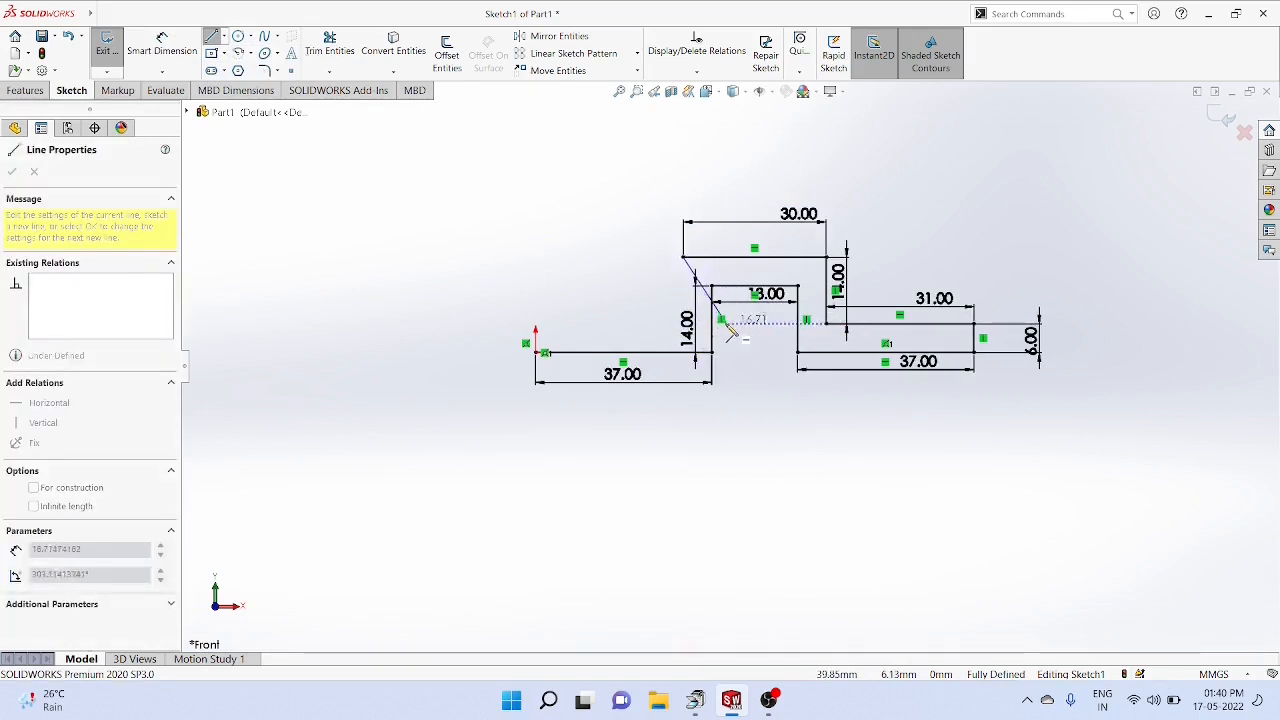
{"action": "left_click", "coordinate": [685, 331]}
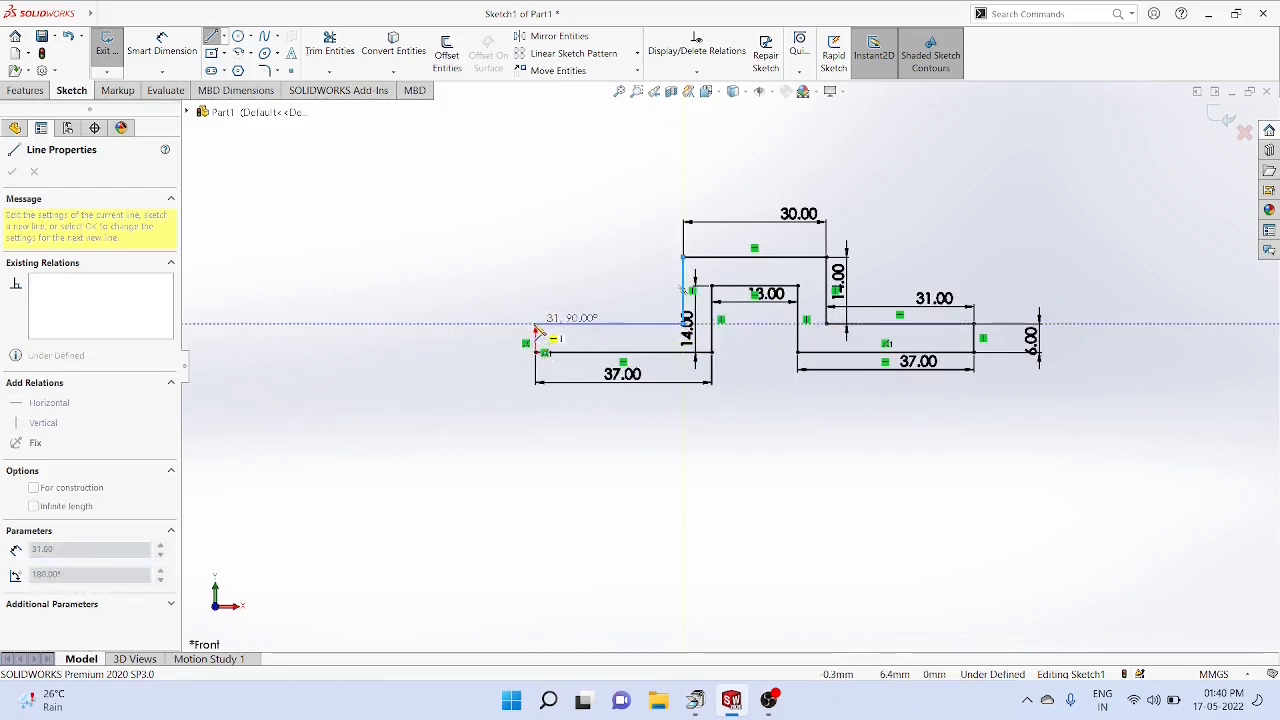
{"action": "left_click", "coordinate": [536, 325]}
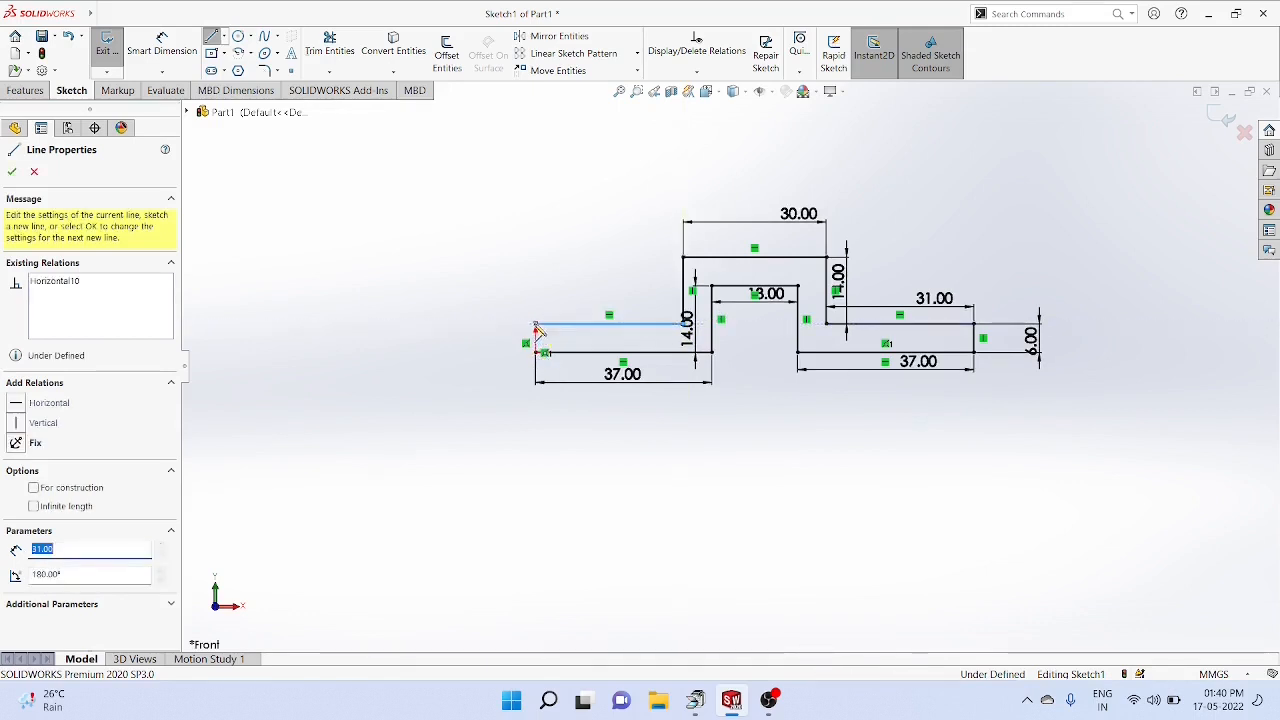
{"action": "left_click", "coordinate": [537, 352]}
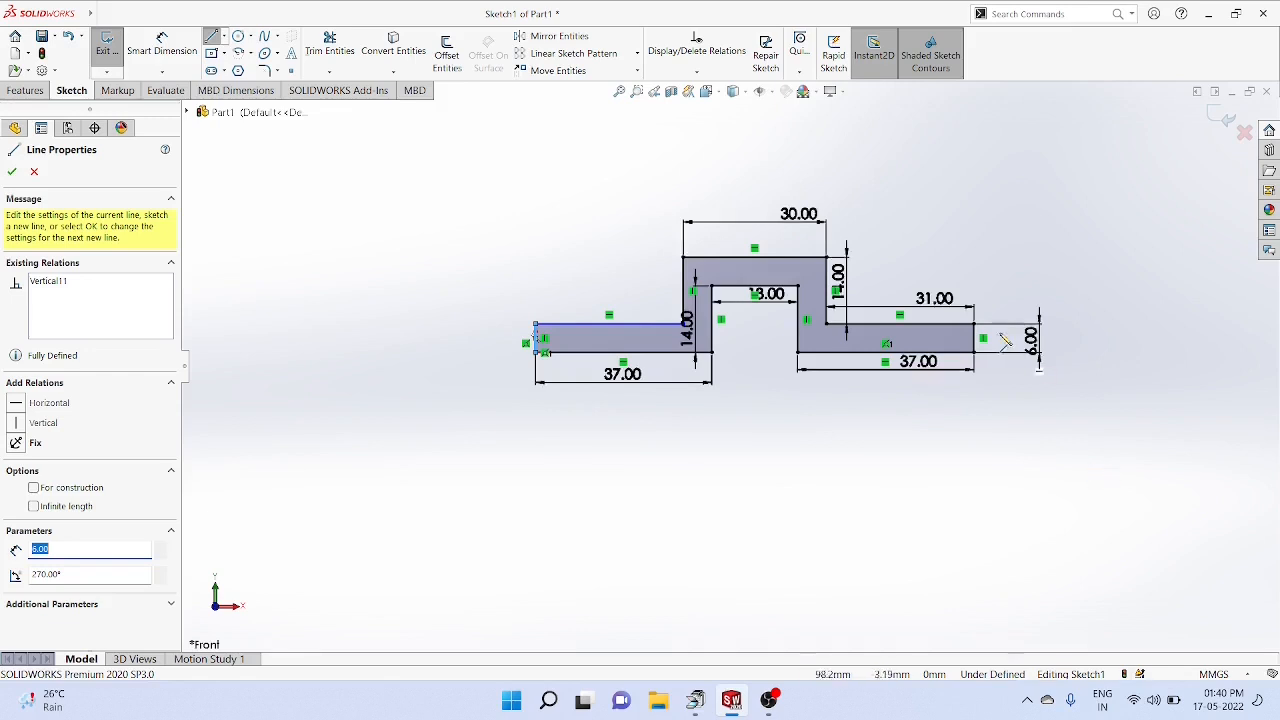
{"action": "scroll", "coordinate": [1005, 342], "scroll_direction": "down", "scroll_amount": 2}
{"action": "scroll", "coordinate": [620, 420], "scroll_direction": "down", "scroll_amount": 1}
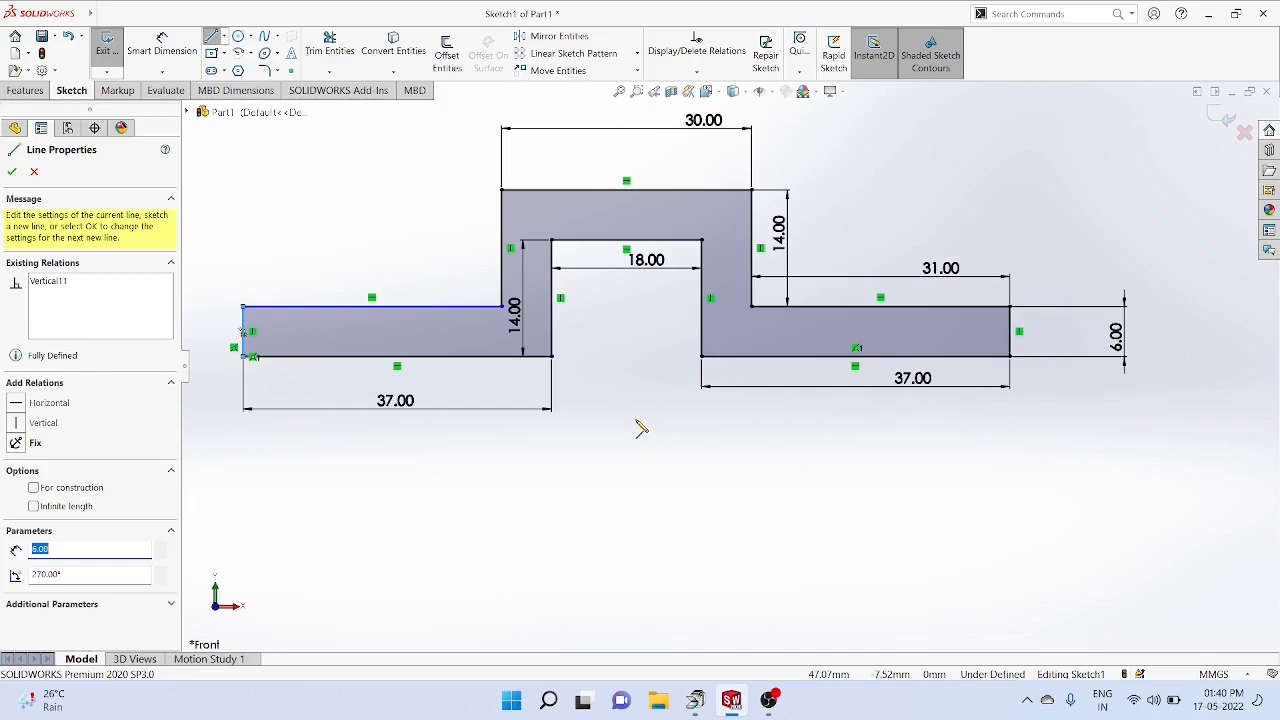
{"action": "key", "text": "Escape"}
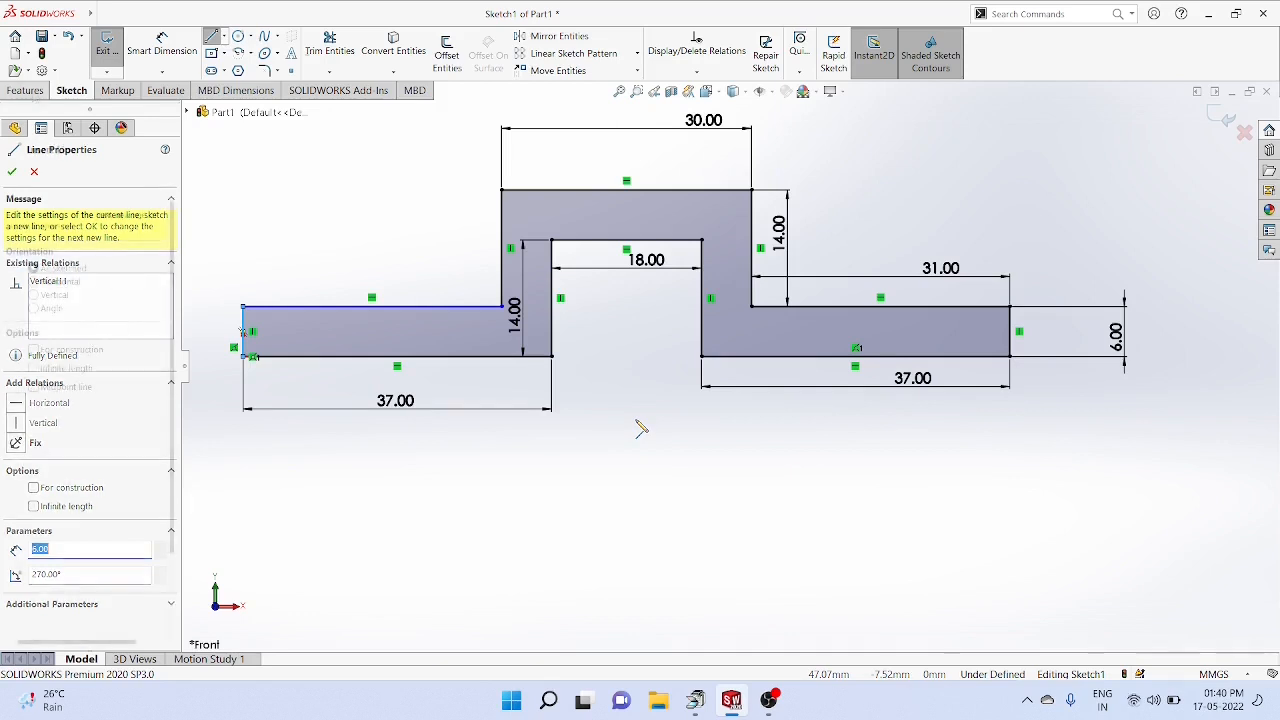
Extrude the closed stepped profile as a blind boss 40 mm deep
{"action": "left_click", "coordinate": [26, 90]}
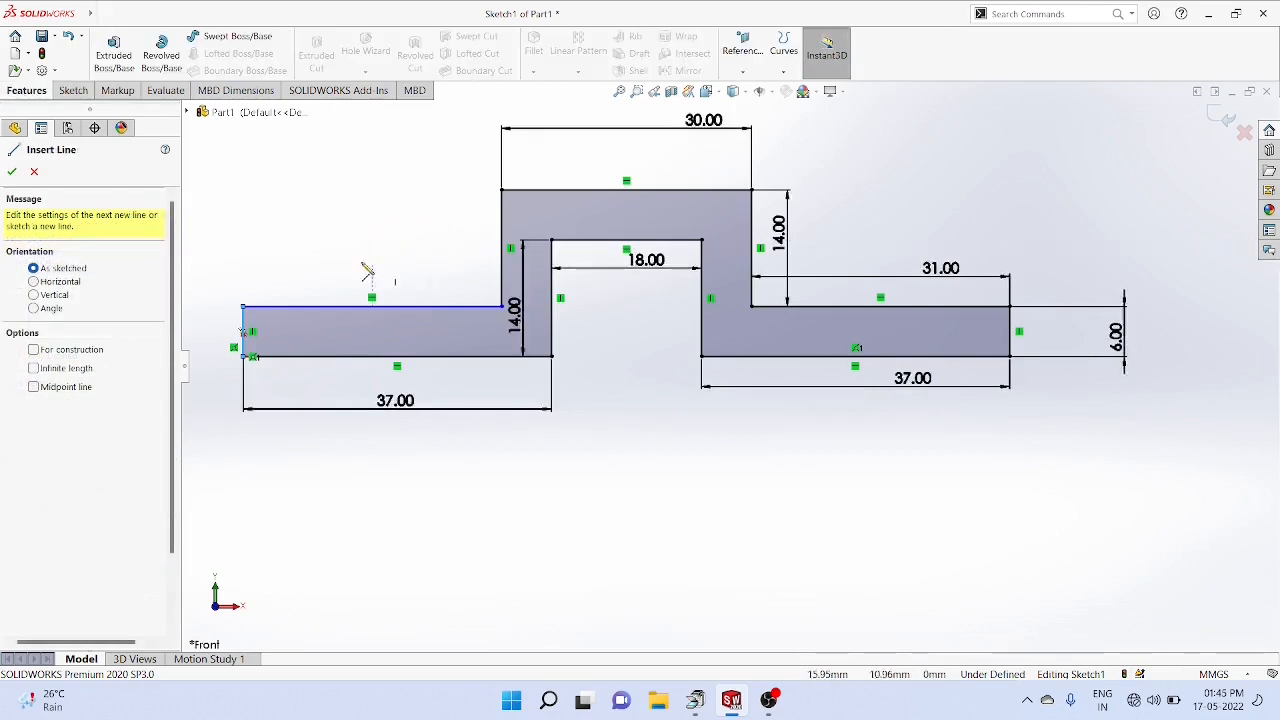
{"action": "left_click", "coordinate": [116, 60]}
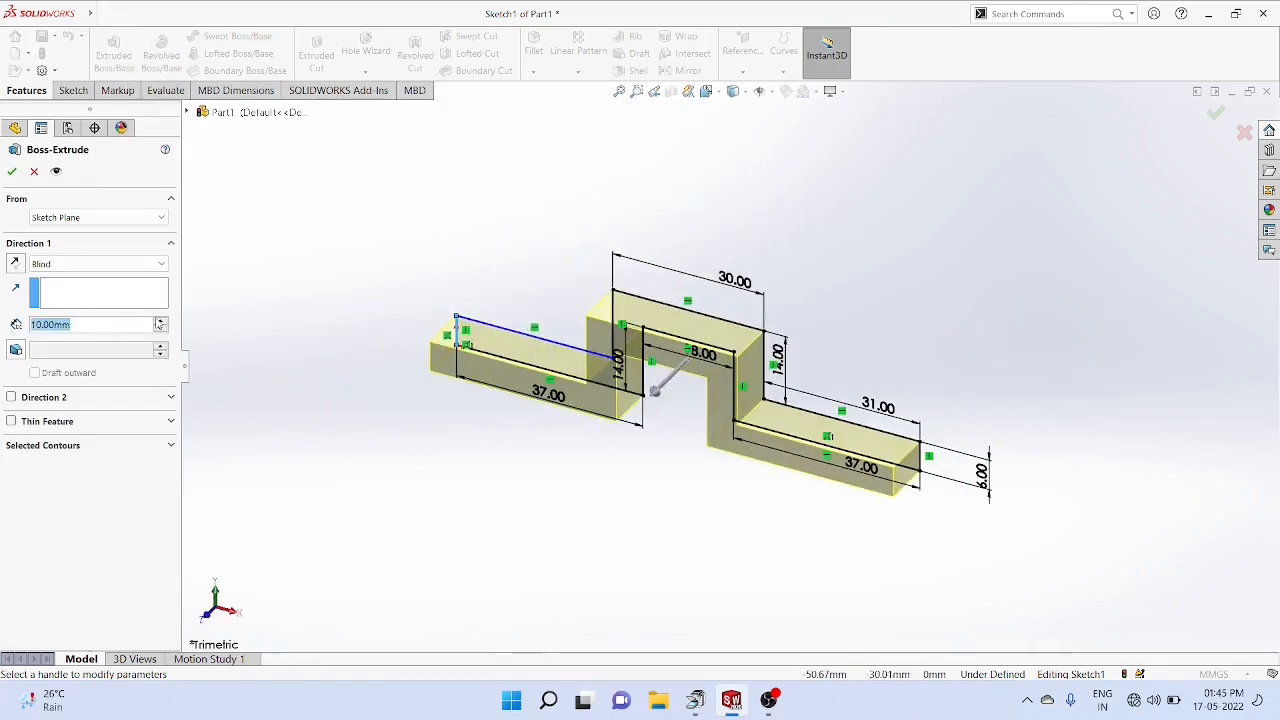
{"action": "type", "text": "40"}
{"action": "key", "text": "Return"}
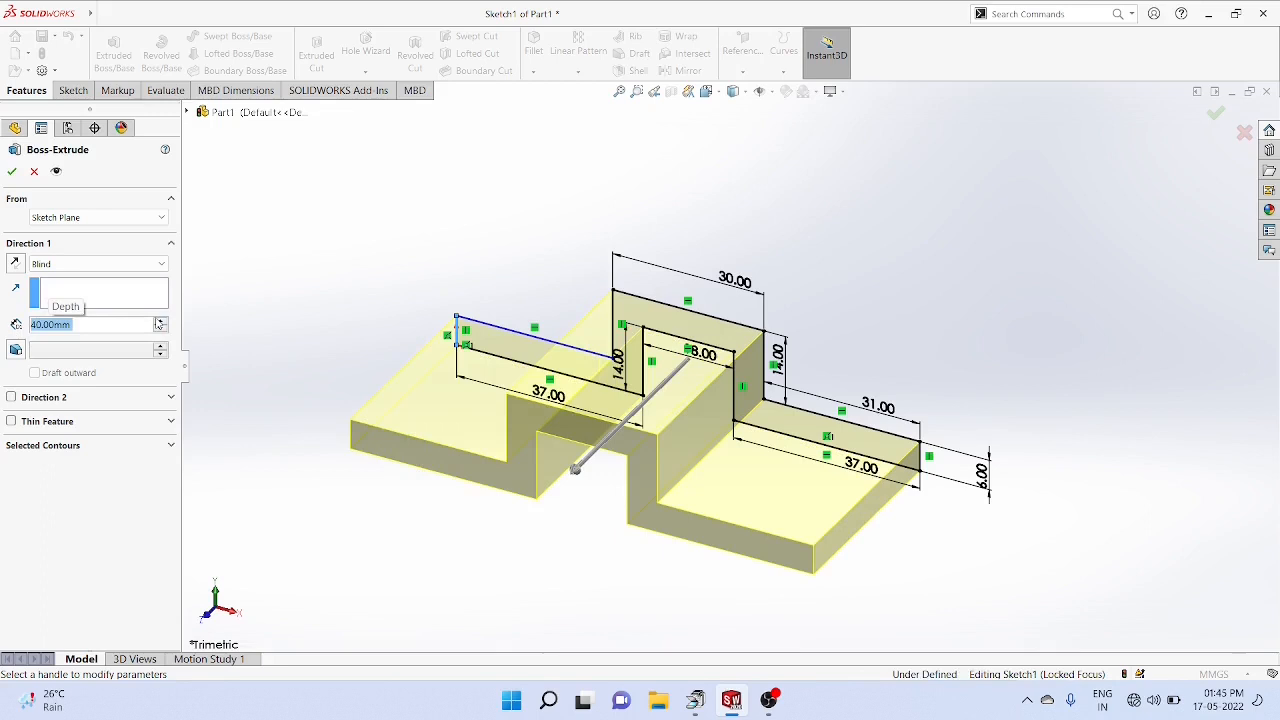
{"action": "left_click", "coordinate": [12, 172]}
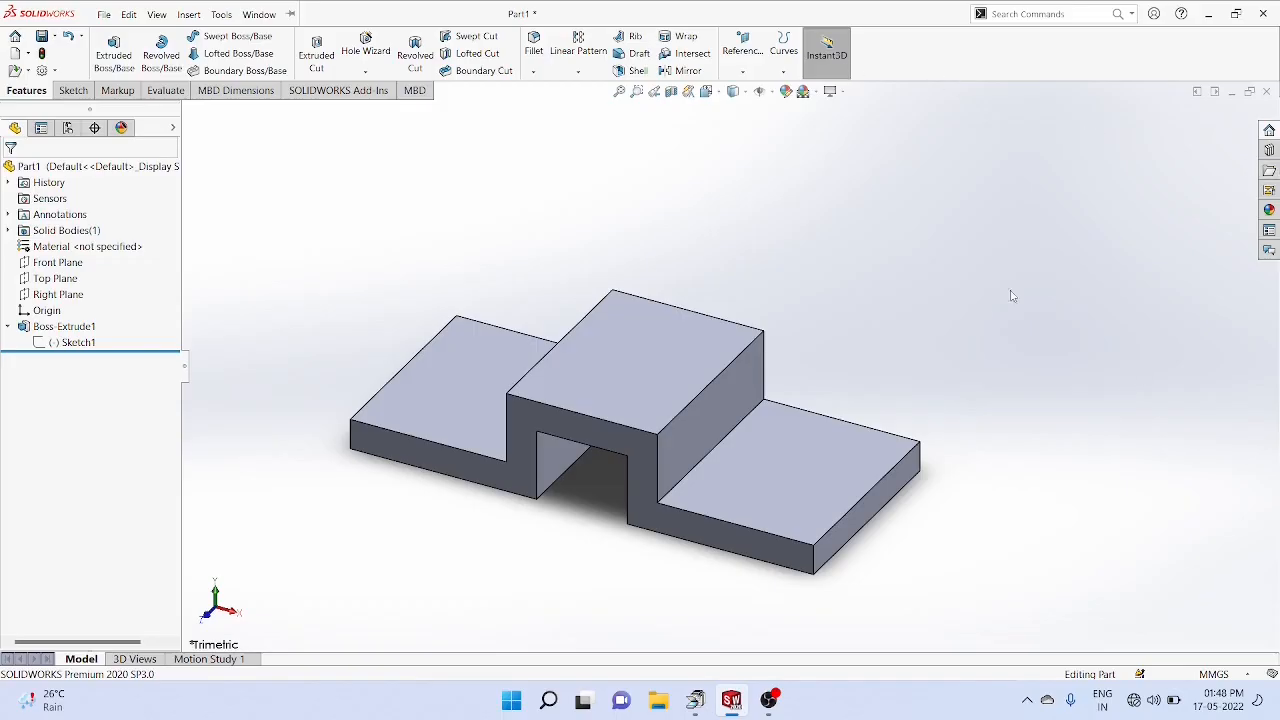
Sketch a circle of about 4.4 mm radius near the front outer corner of the left flange's top face, viewed normal to it
{"action": "left_click", "coordinate": [843, 470]}
{"action": "right_click", "coordinate": [836, 463]}
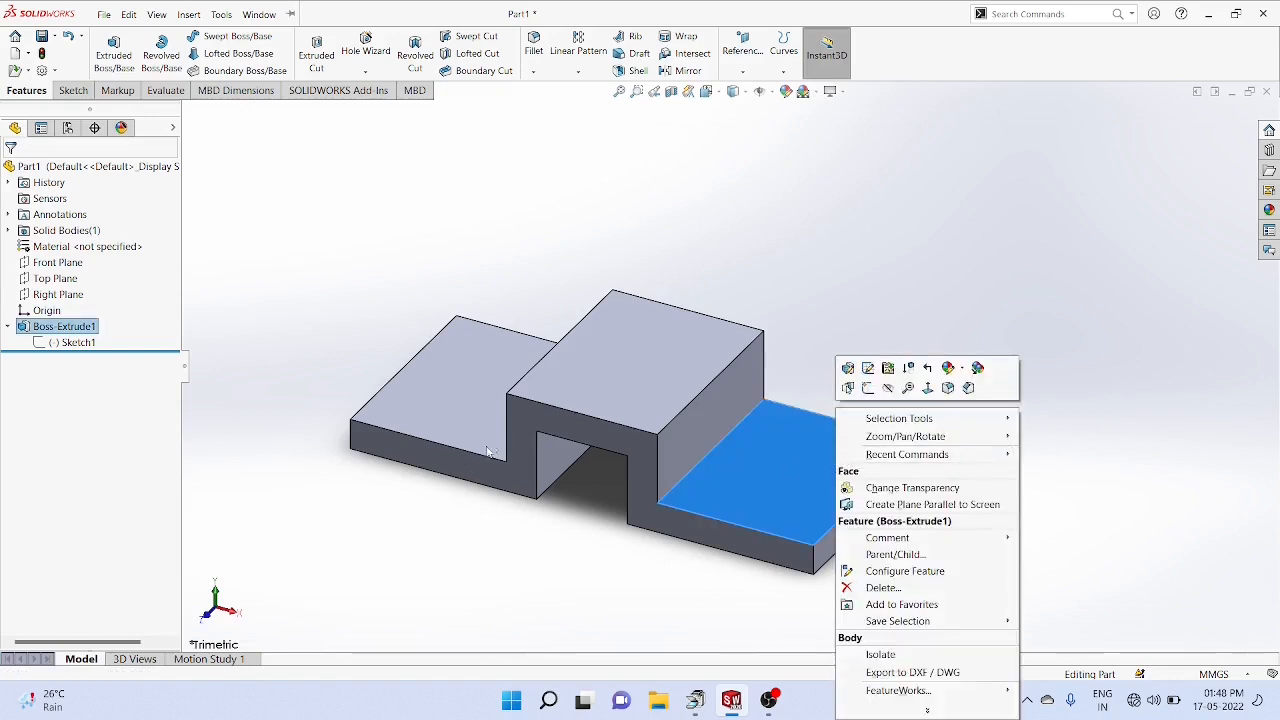
{"action": "left_click", "coordinate": [461, 424]}
{"action": "left_click", "coordinate": [461, 424]}
{"action": "right_click", "coordinate": [456, 429]}
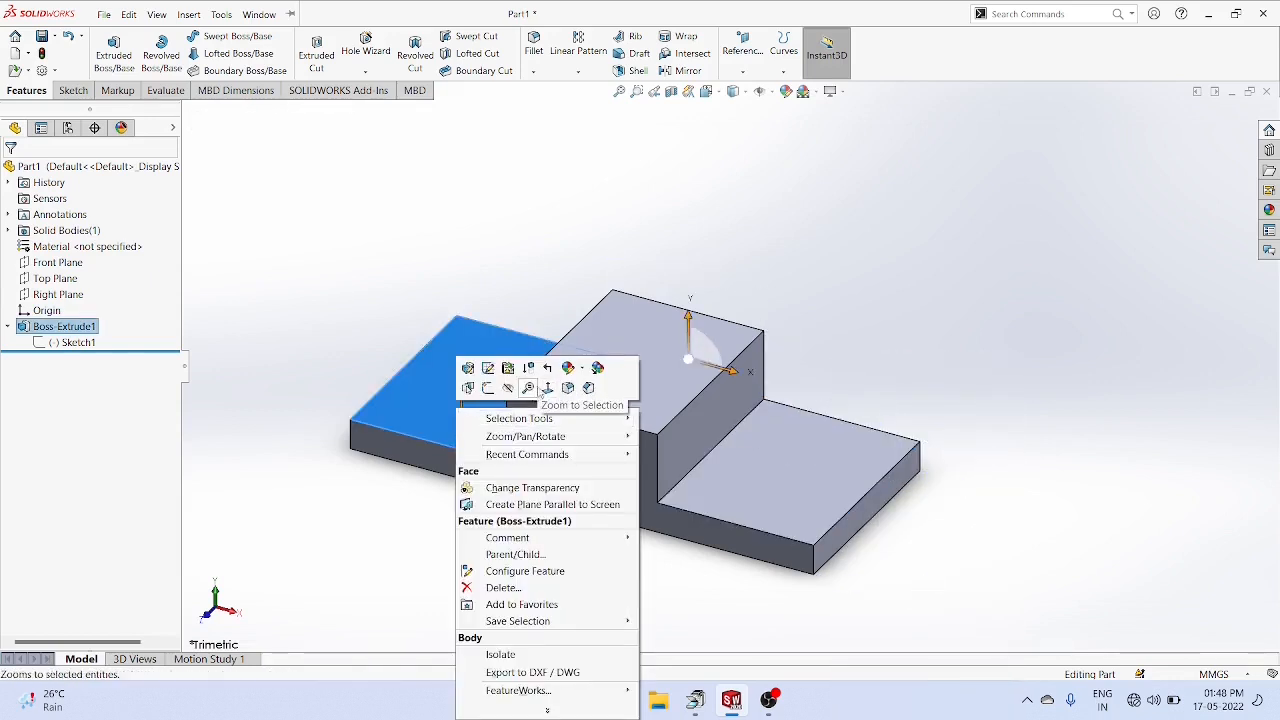
{"action": "left_click", "coordinate": [546, 388]}
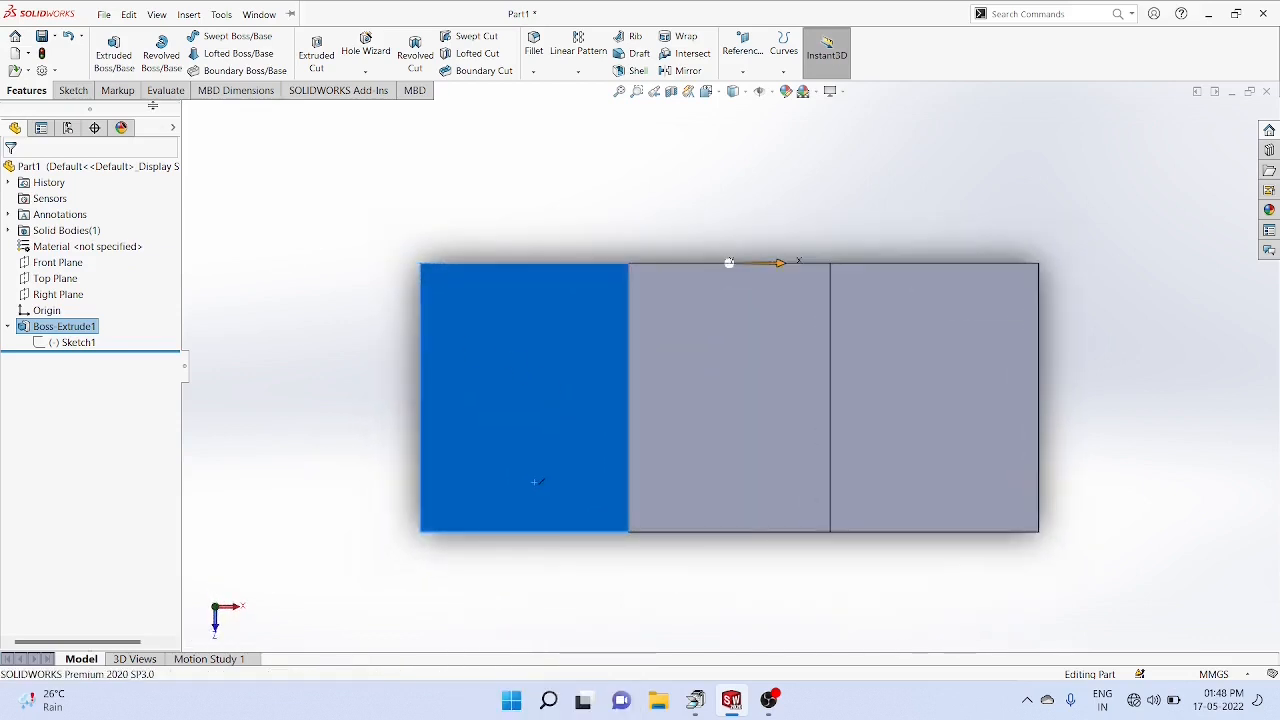
{"action": "left_click", "coordinate": [78, 91]}
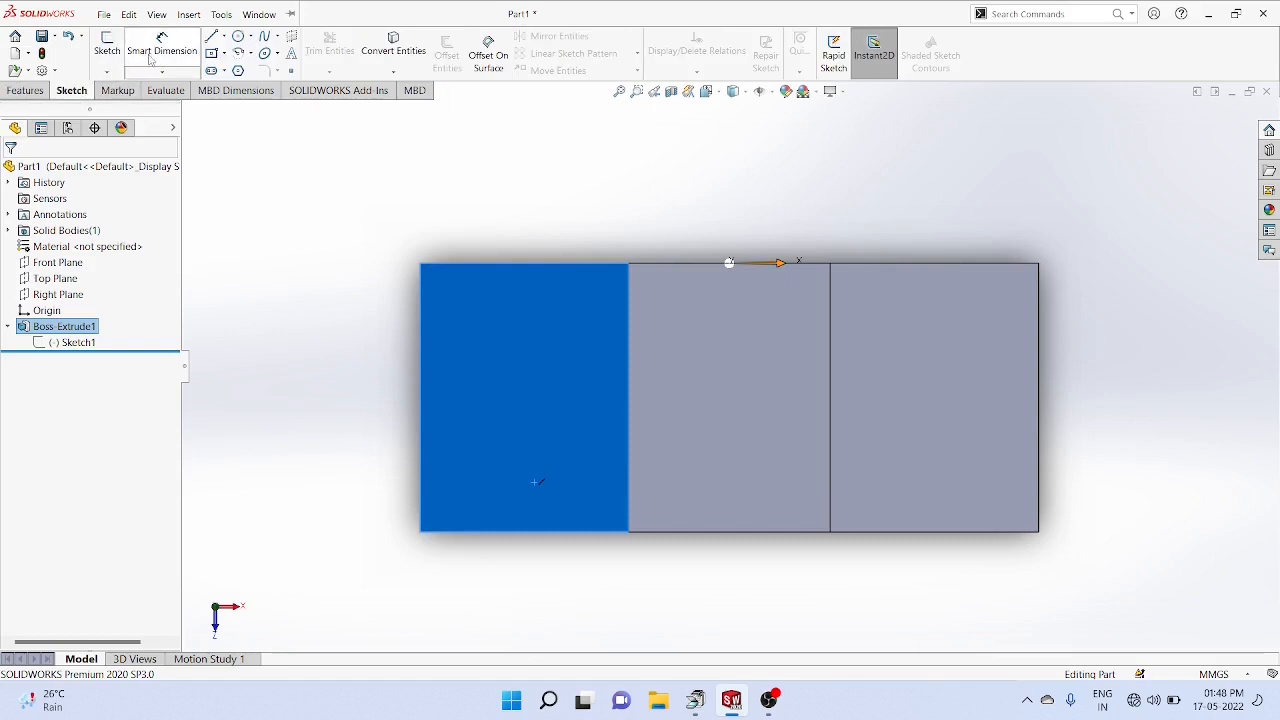
{"action": "left_click", "coordinate": [251, 37]}
{"action": "left_click", "coordinate": [264, 55]}
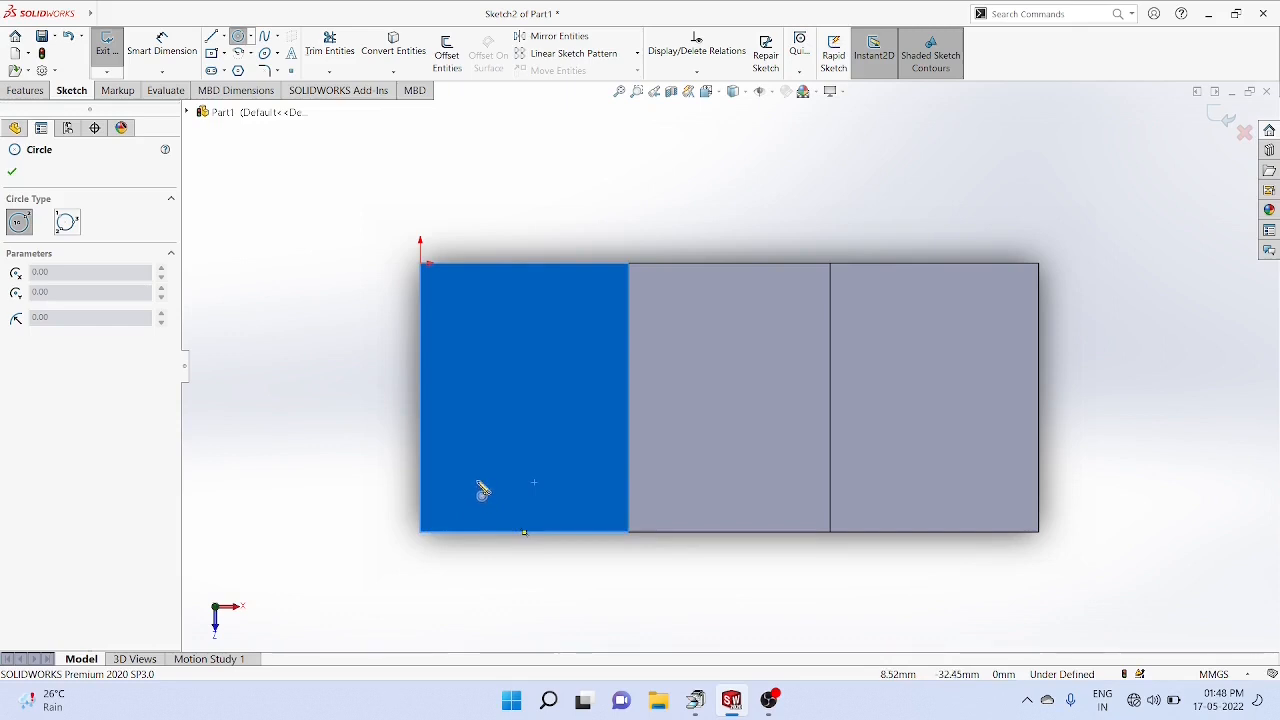
{"action": "left_click", "coordinate": [472, 485]}
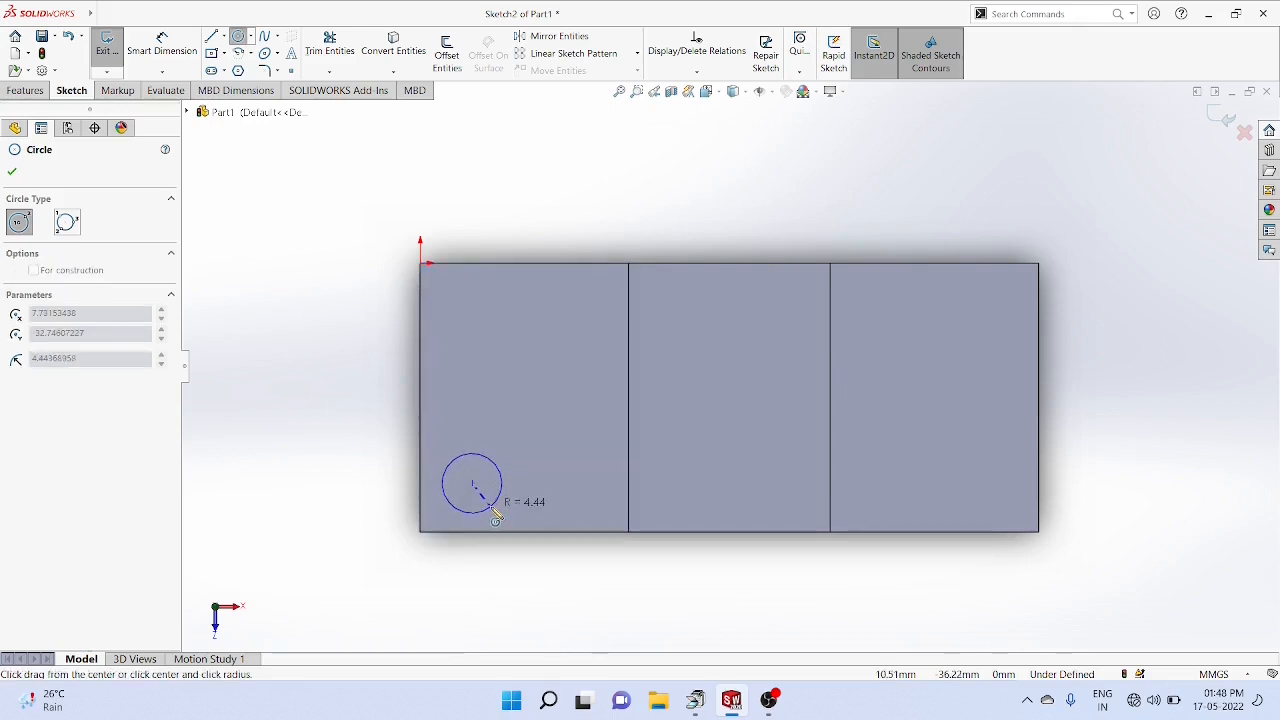
{"action": "left_click", "coordinate": [494, 514]}
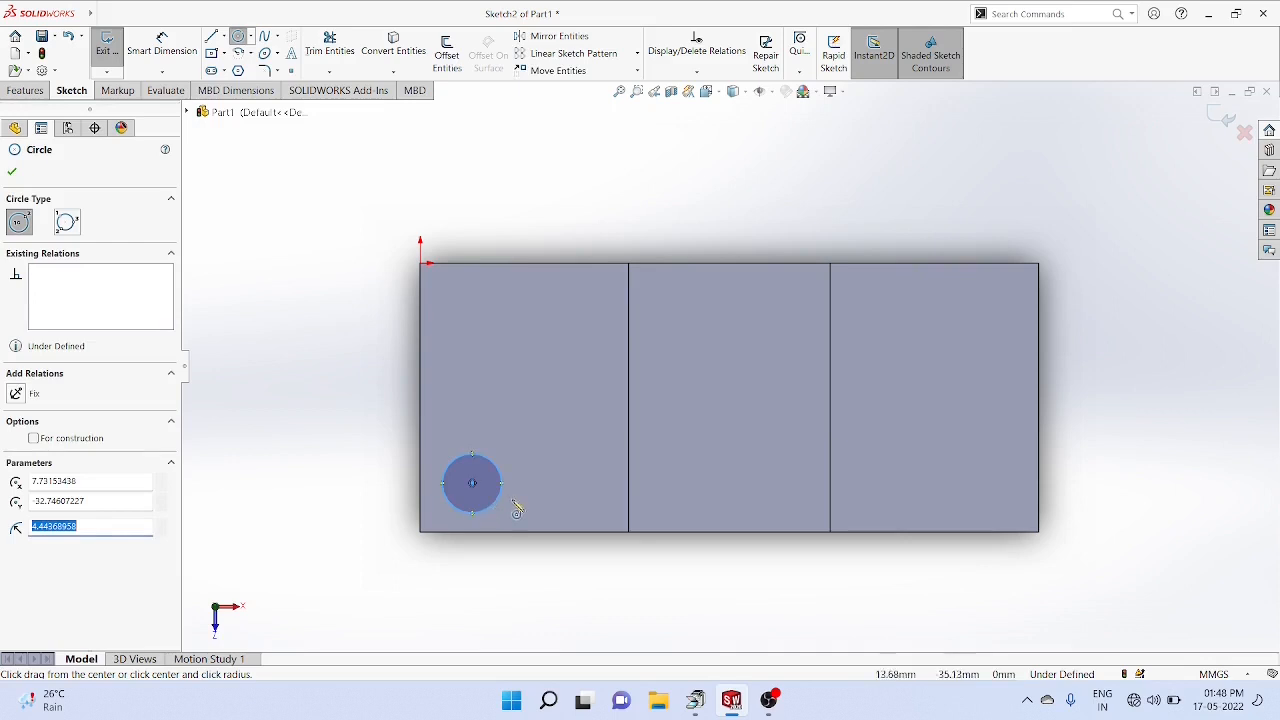
Dimension the circle's diameter to 8 mm
{"action": "left_click", "coordinate": [163, 72]}
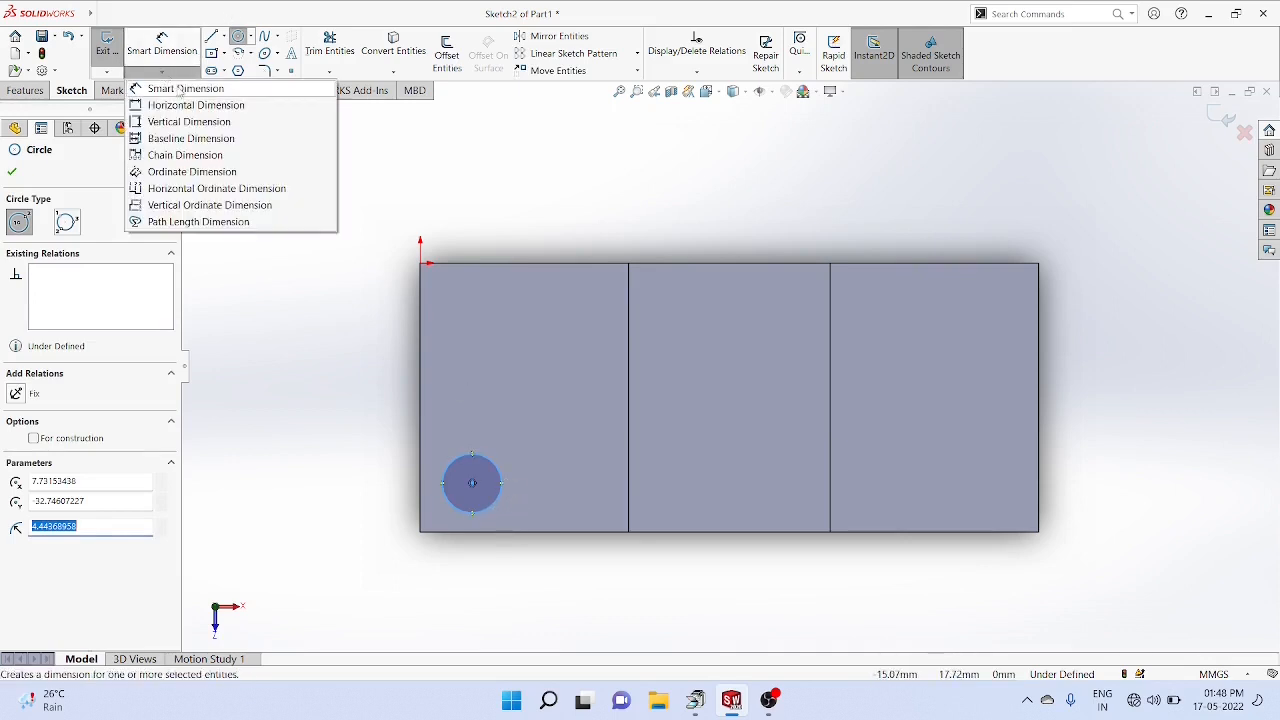
{"action": "left_click", "coordinate": [181, 89]}
{"action": "left_click", "coordinate": [500, 470]}
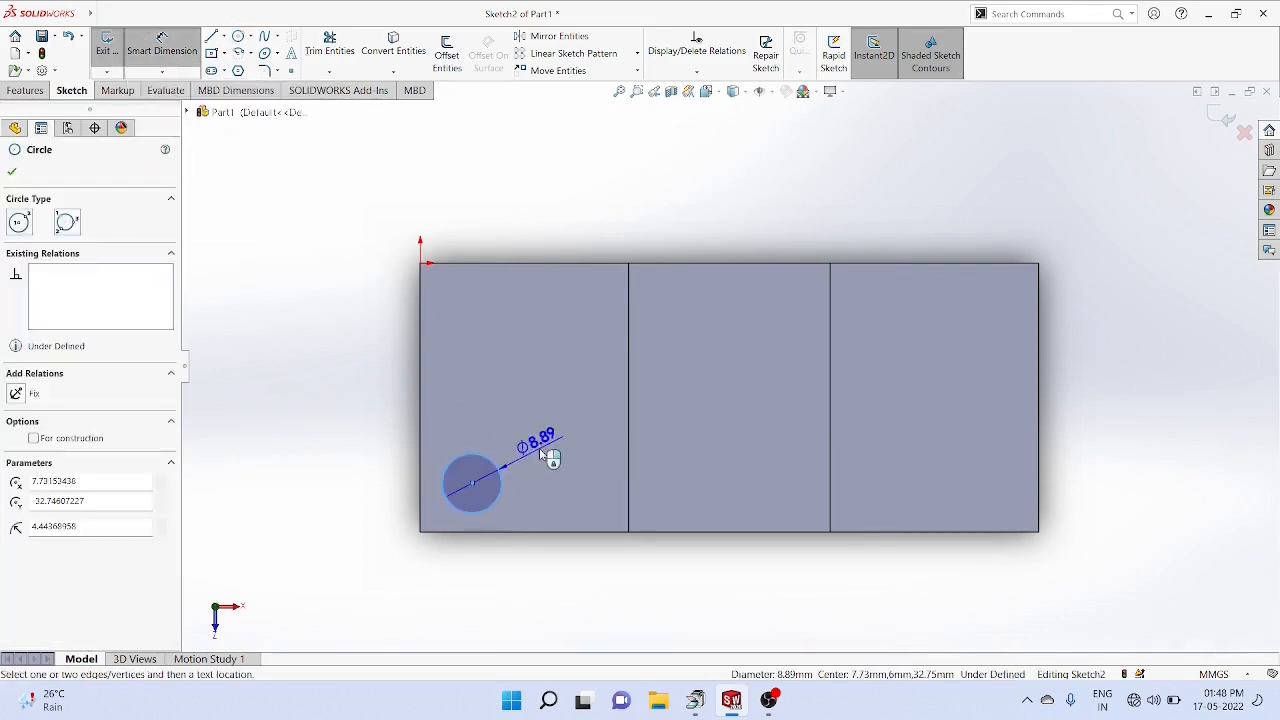
{"action": "left_click", "coordinate": [539, 450]}
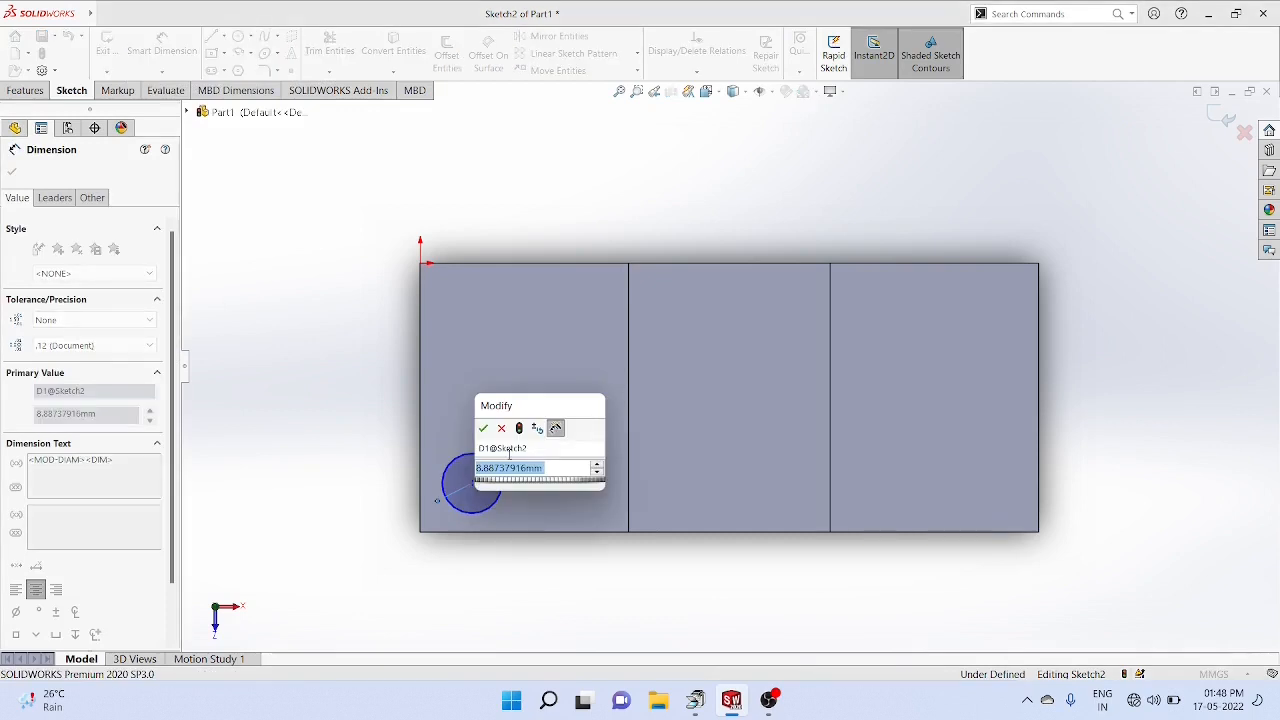
{"action": "type", "text": "8"}
{"action": "key", "text": "Return"}
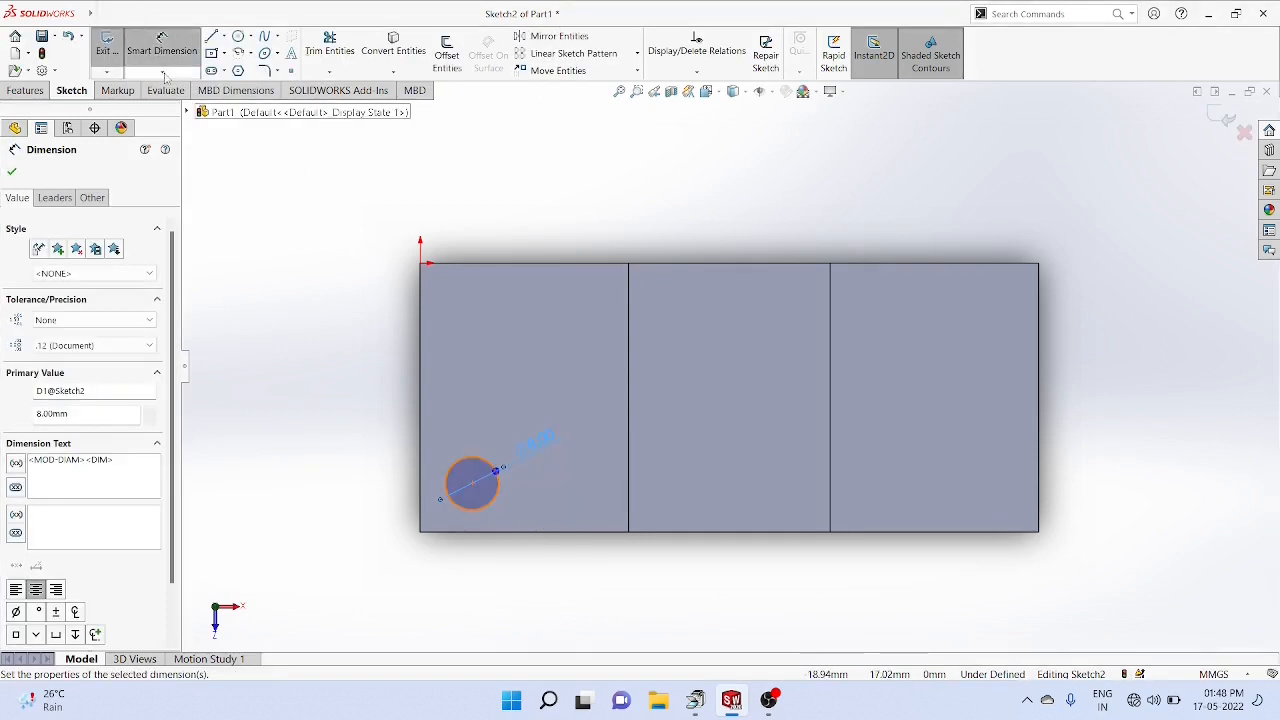
Add a horizontal dimension of 9 mm between the circle's centre and the flange's outer left edge
{"action": "left_click", "coordinate": [165, 74]}
{"action": "left_click", "coordinate": [180, 108]}
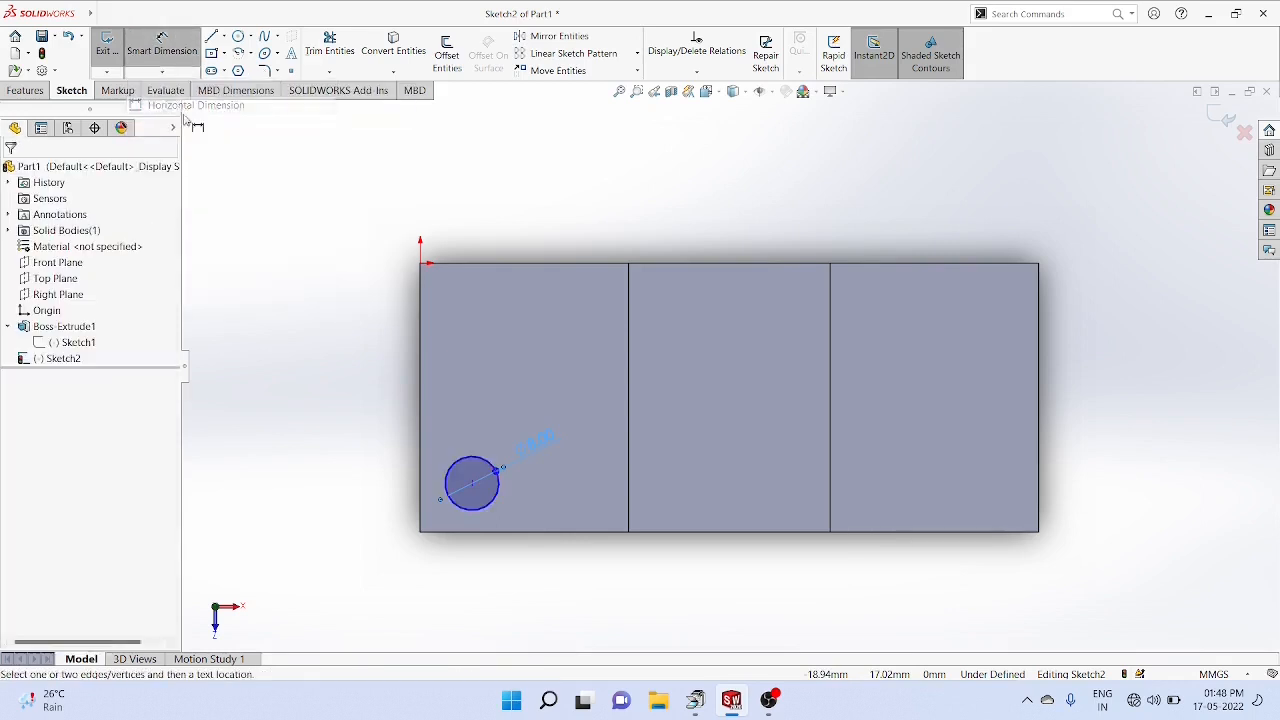
{"action": "left_click", "coordinate": [471, 485]}
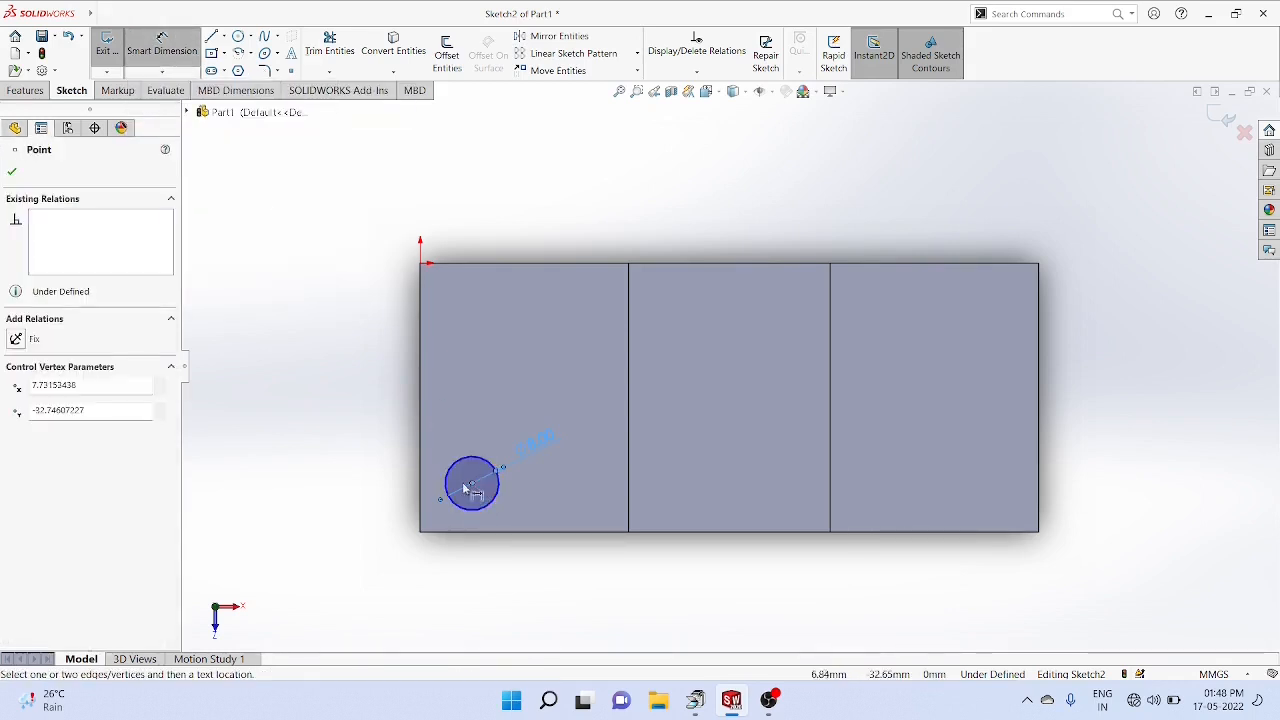
{"action": "left_click", "coordinate": [420, 487]}
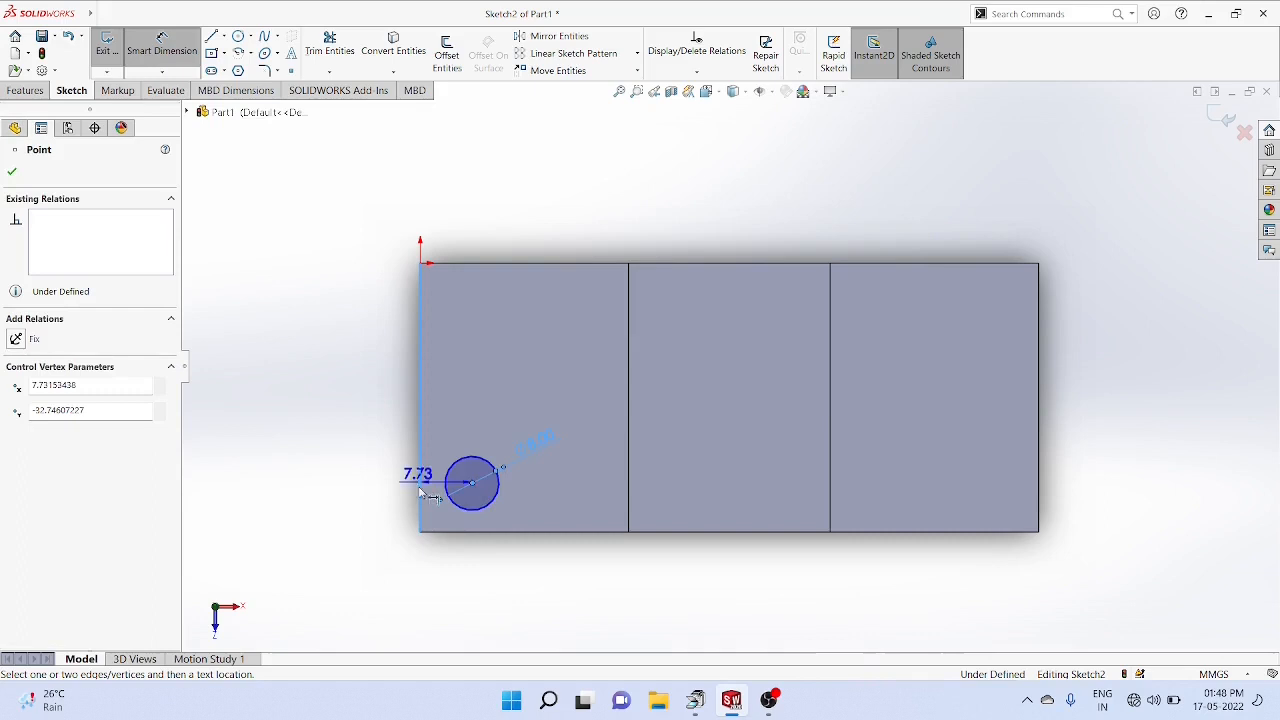
{"action": "left_click", "coordinate": [455, 575]}
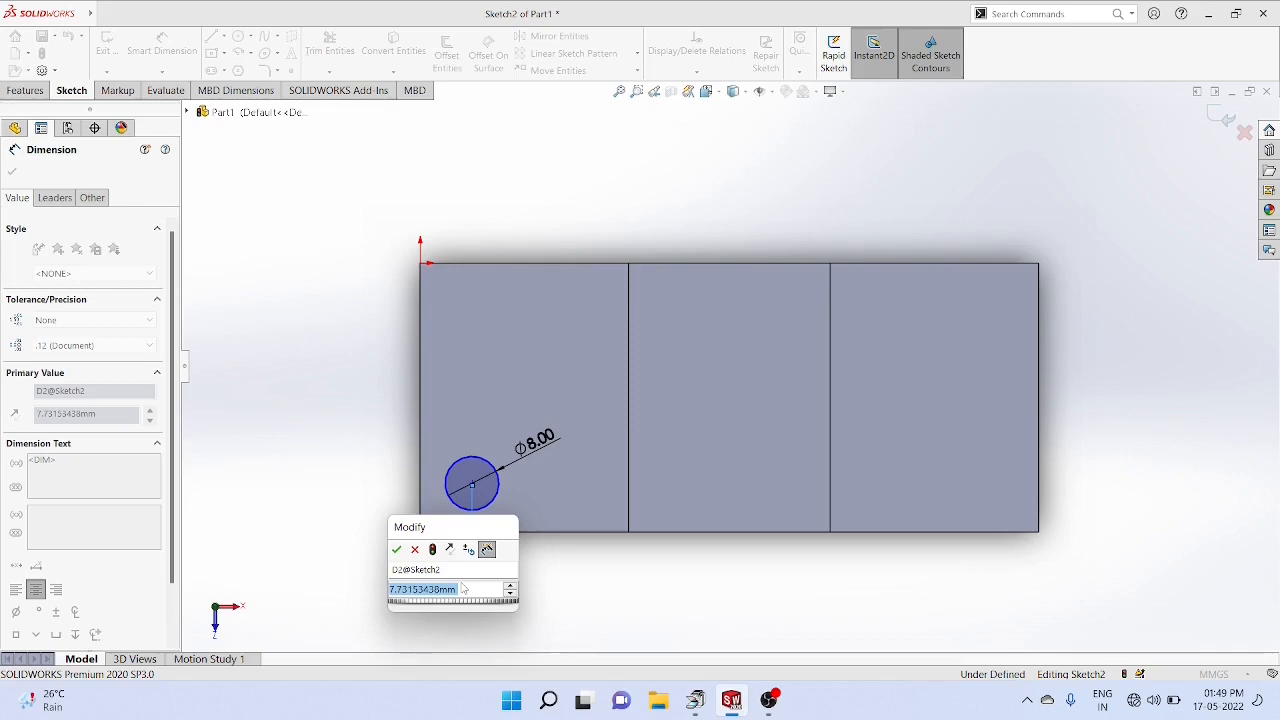
{"action": "type", "text": "9"}
{"action": "key", "text": "Return"}
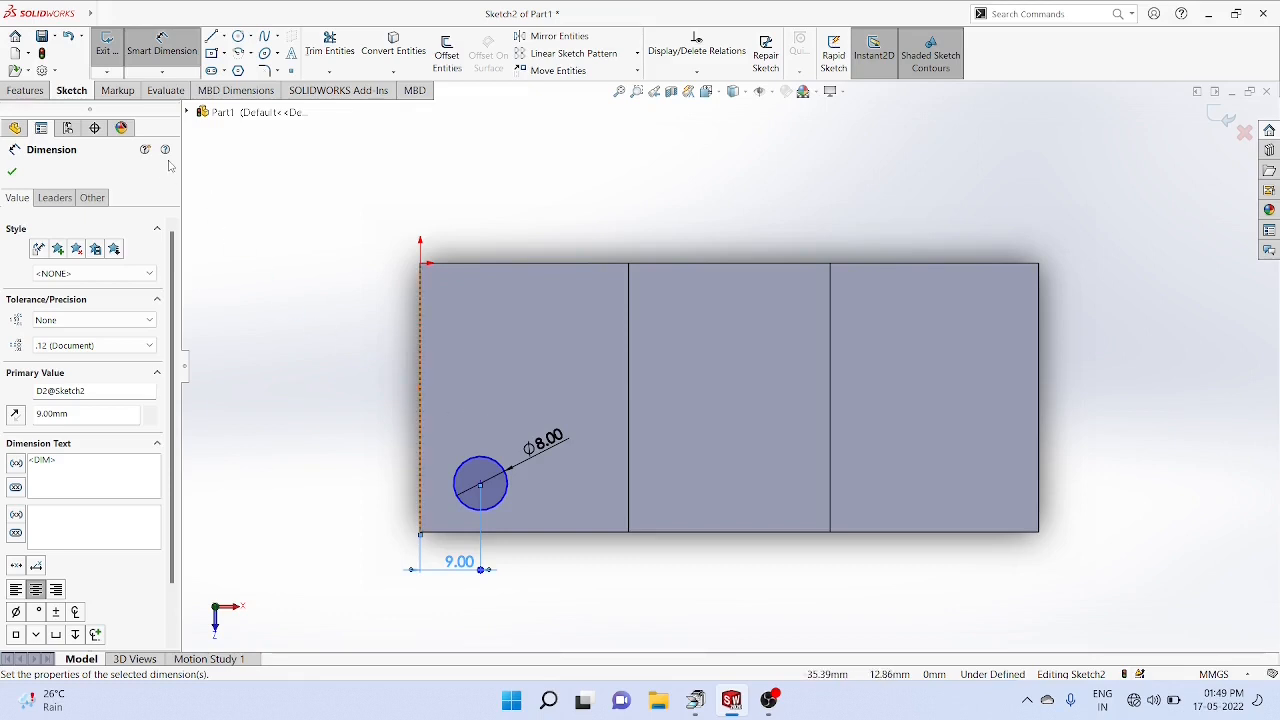
Add a vertical dimension of 9 mm between the flange's front edge and the circle's centre
{"action": "left_click", "coordinate": [161, 72]}
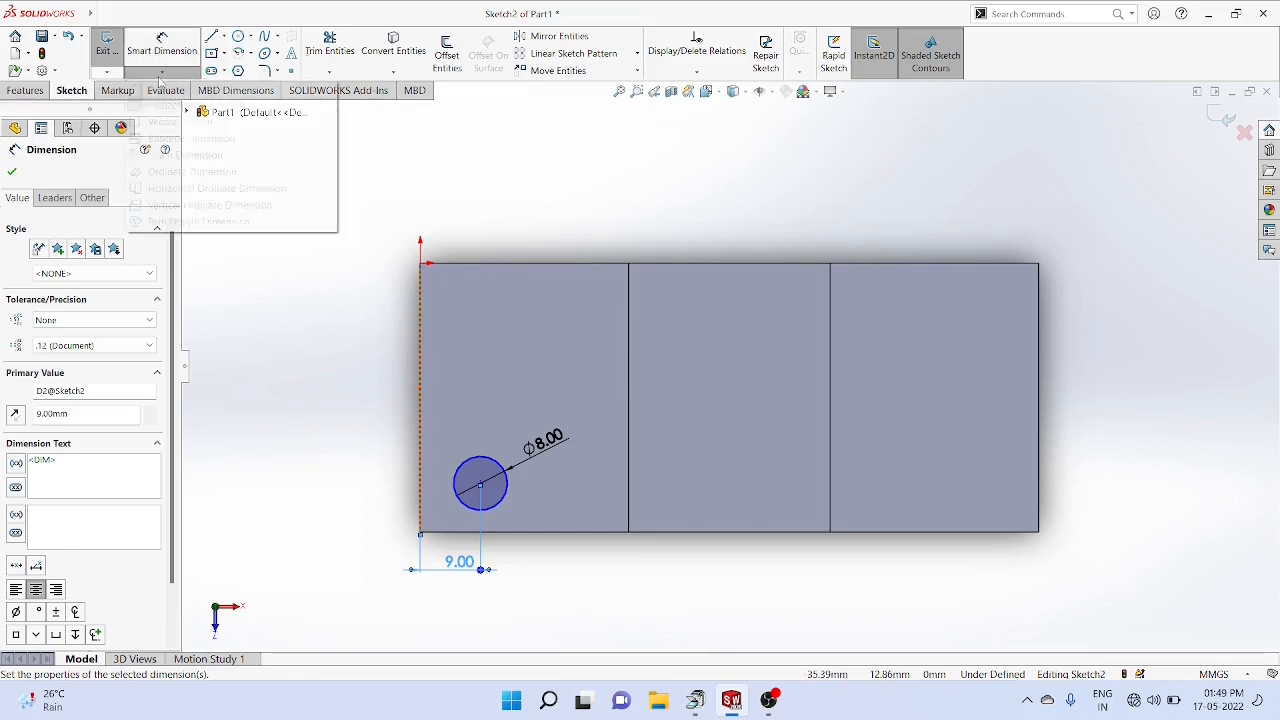
{"action": "left_click", "coordinate": [185, 121]}
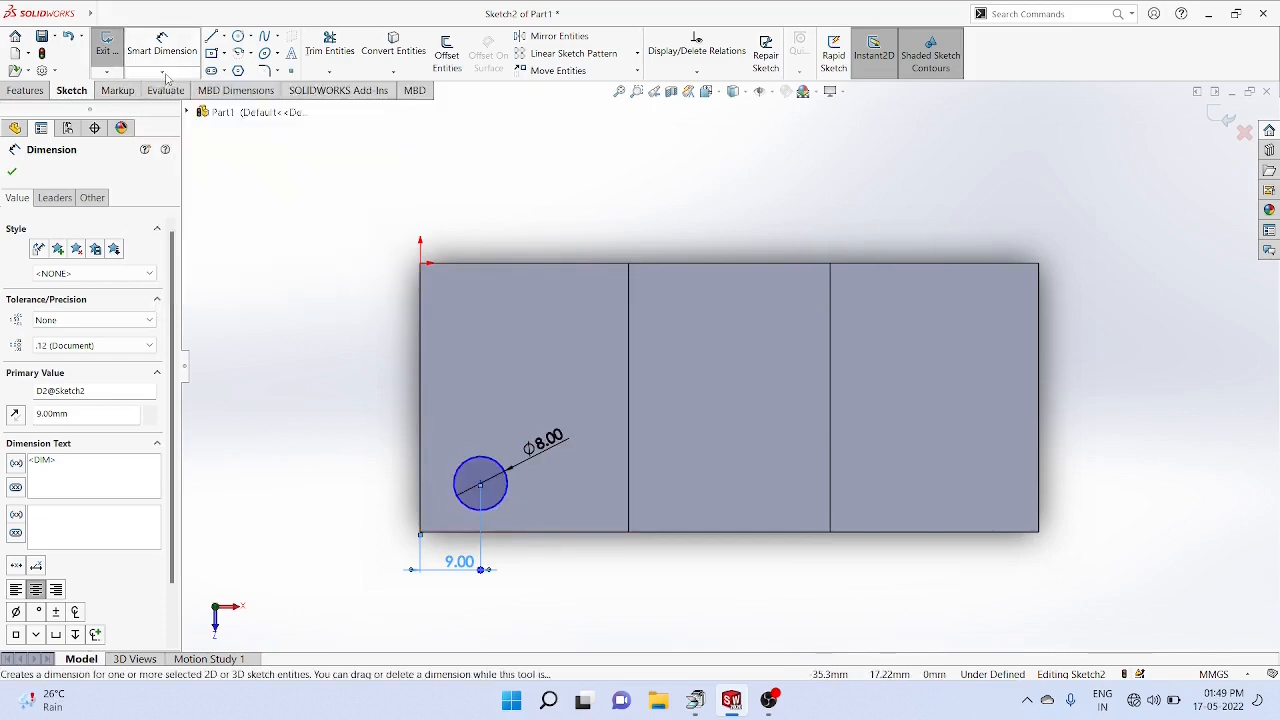
{"action": "left_click", "coordinate": [161, 72]}
{"action": "left_click", "coordinate": [183, 121]}
{"action": "left_click", "coordinate": [452, 532]}
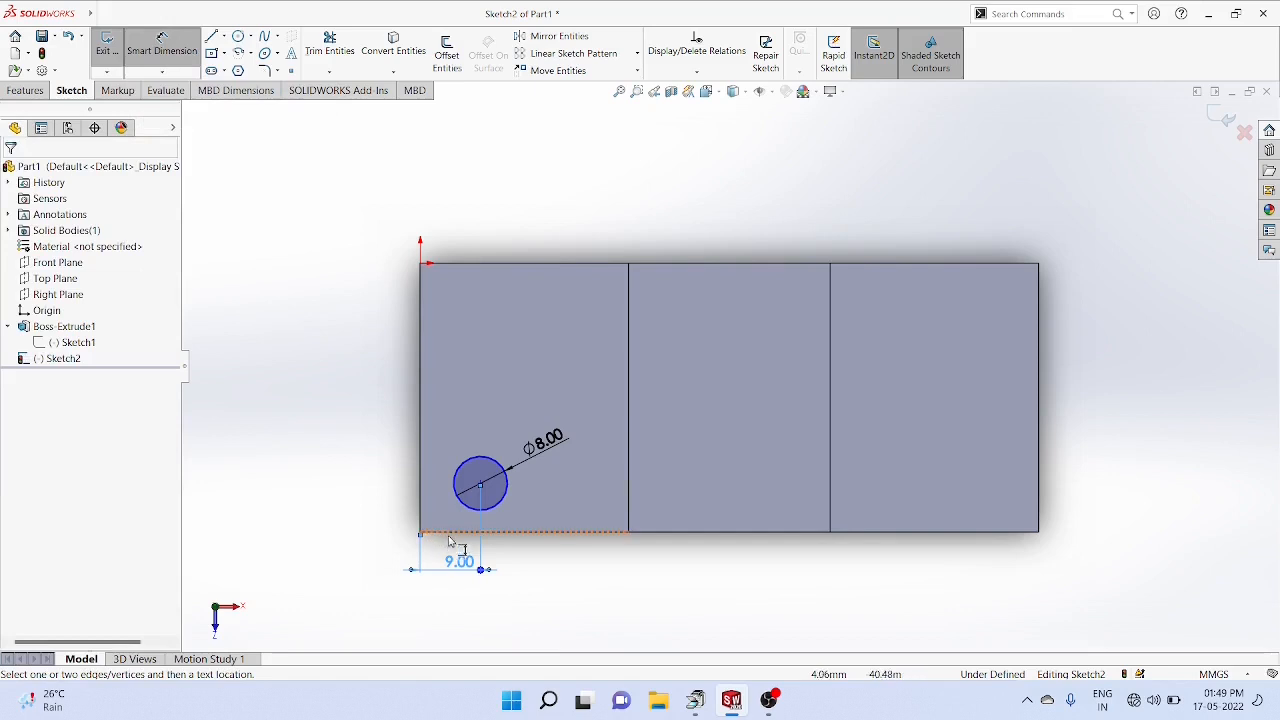
{"action": "left_click", "coordinate": [480, 485]}
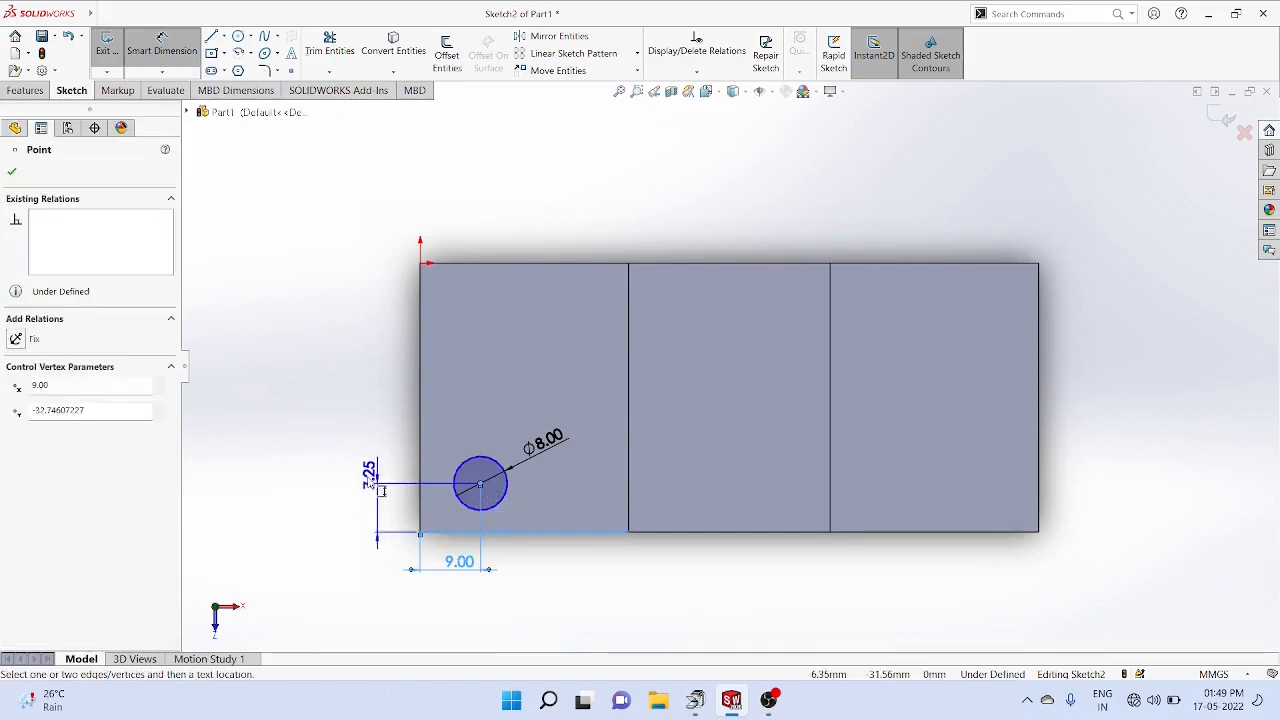
{"action": "left_click", "coordinate": [346, 485]}
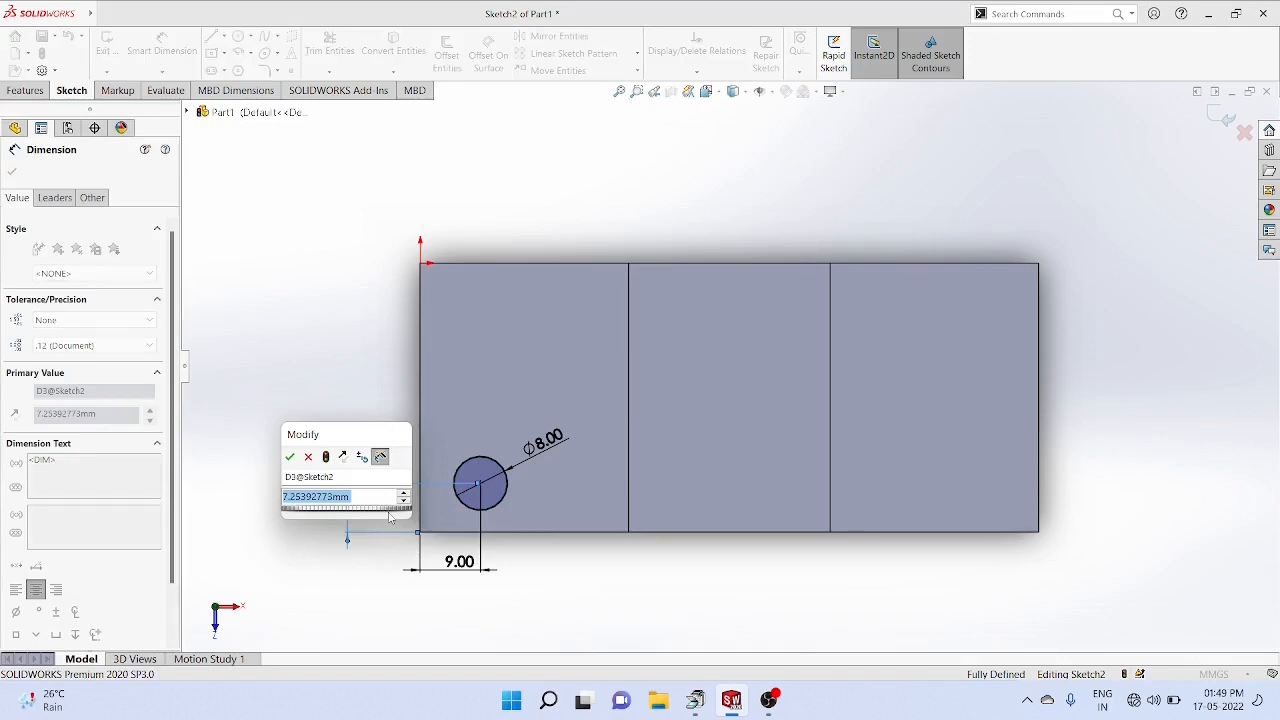
{"action": "type", "text": "9"}
{"action": "key", "text": "Return"}
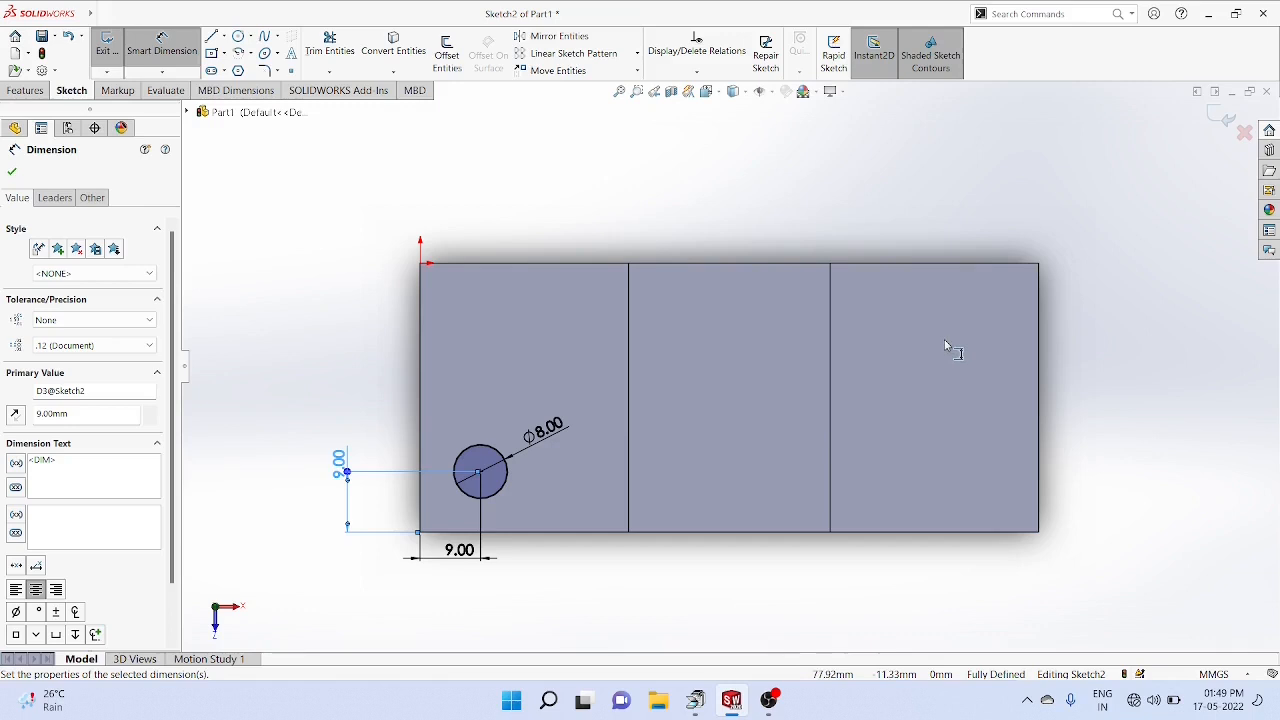
{"action": "left_click", "coordinate": [12, 174]}
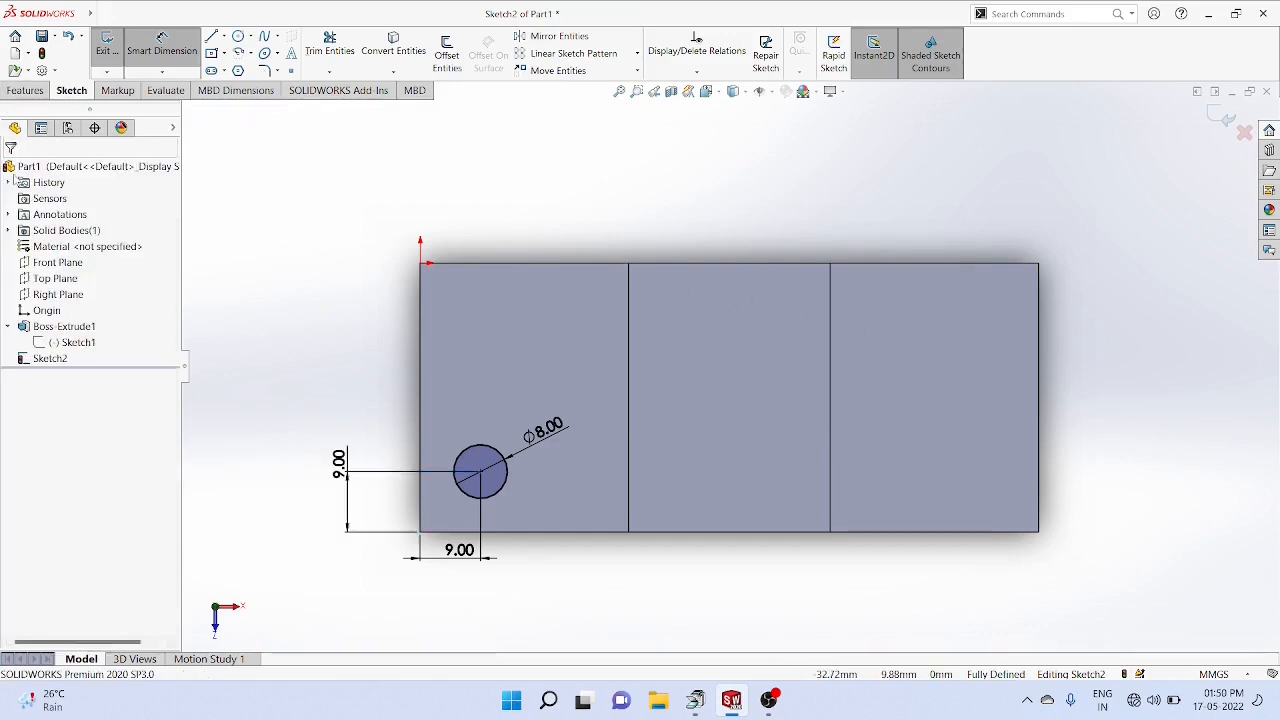
Set up a linear sketch pattern of the 8 mm circle along the X-axis with 2 instances spaced 74 mm
{"action": "left_click", "coordinate": [104, 14]}
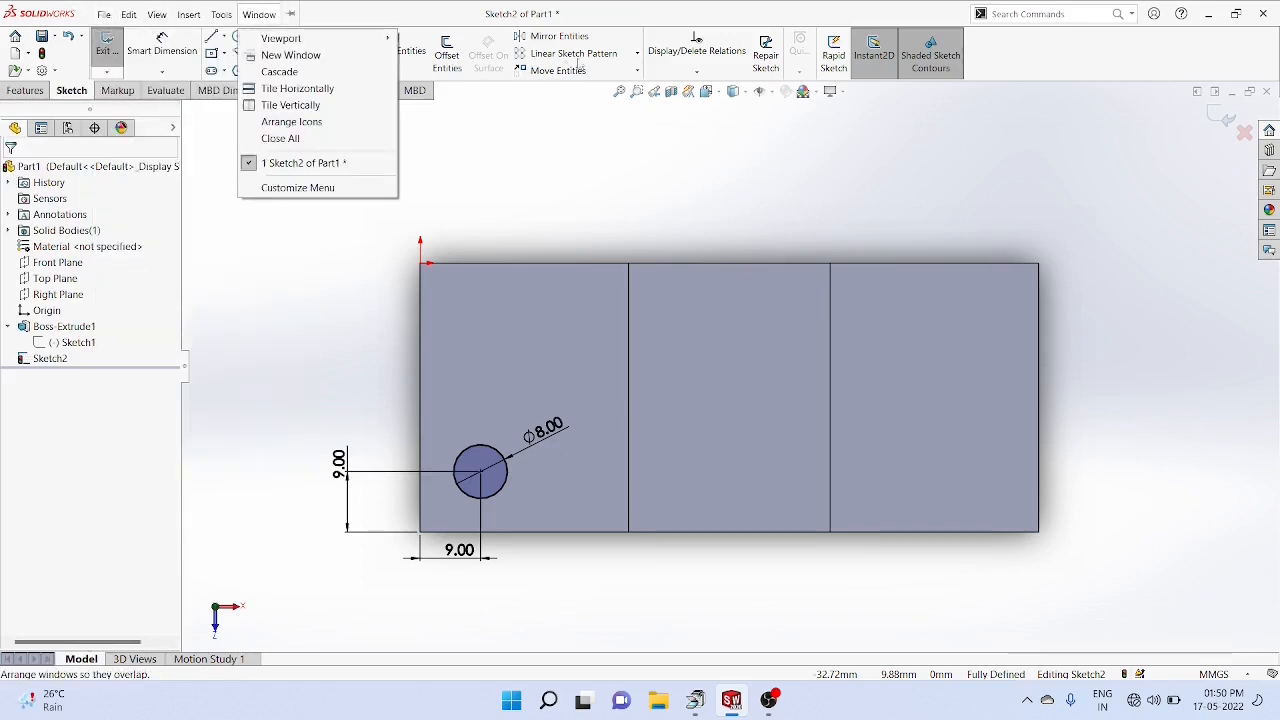
{"action": "left_click", "coordinate": [637, 58]}
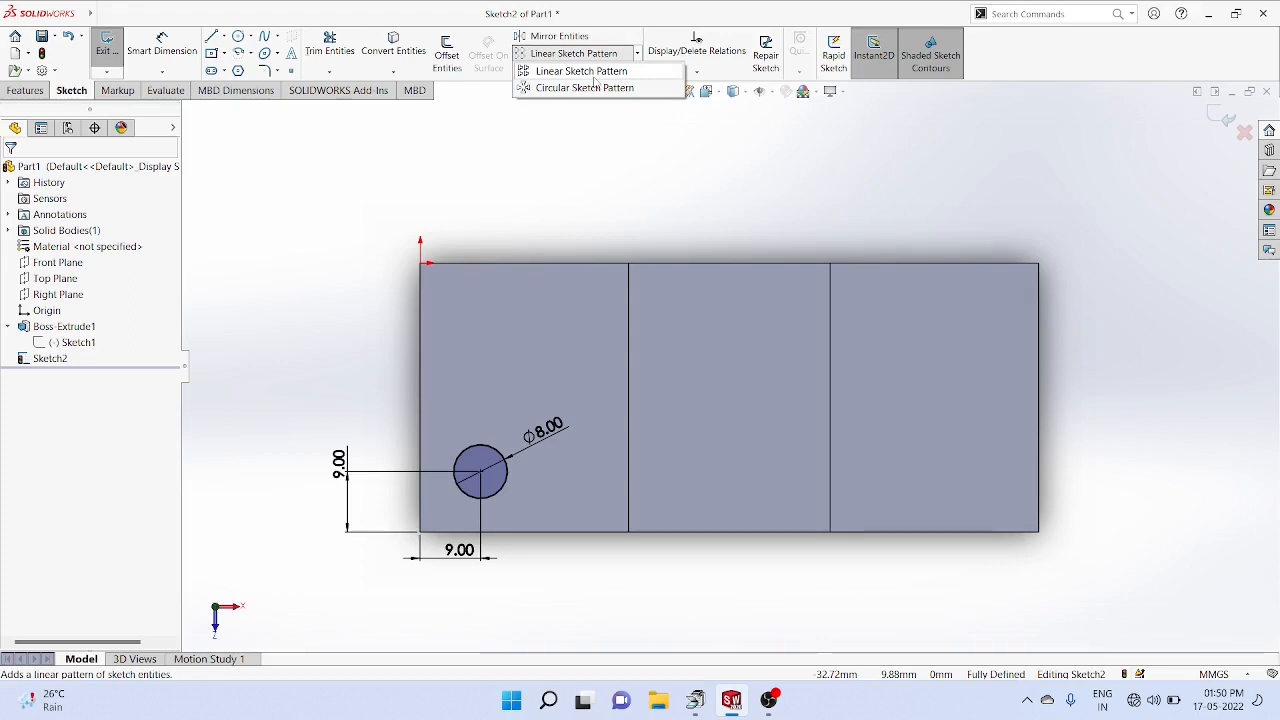
{"action": "left_click", "coordinate": [594, 74]}
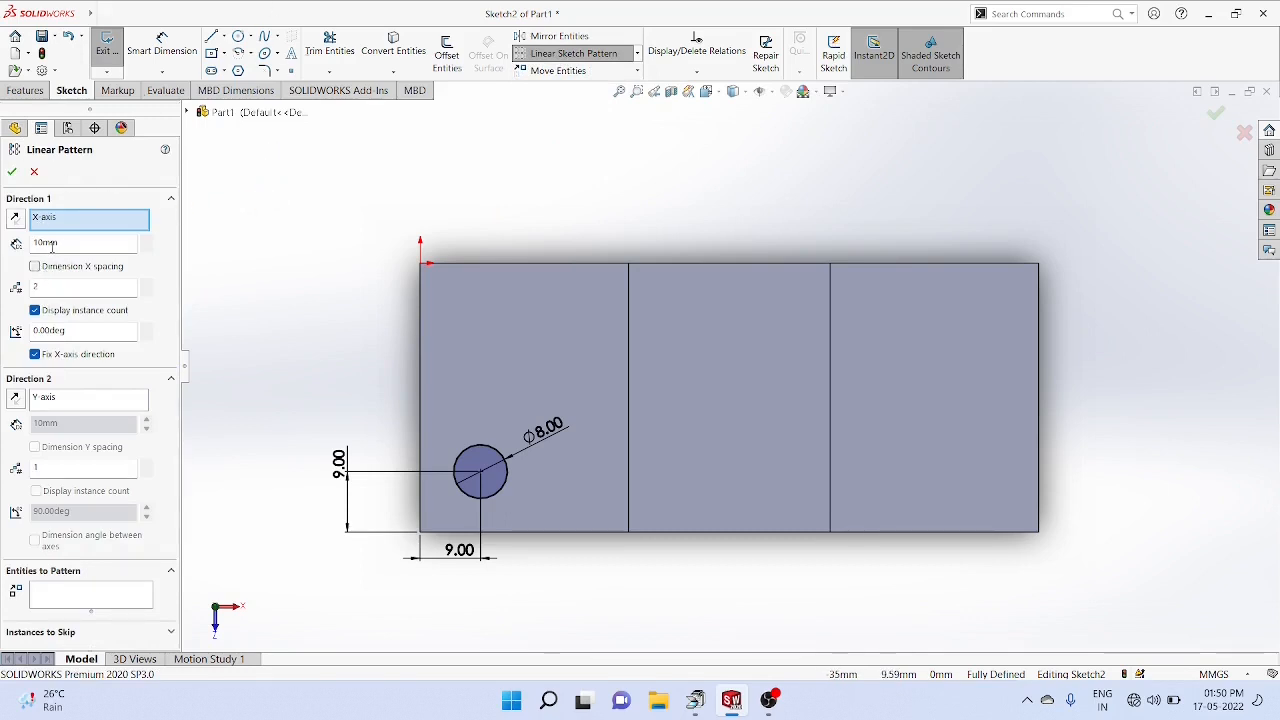
{"action": "left_click_drag", "start_coordinate": [62, 243], "coordinate": [31, 242]}
{"action": "type", "text": "74"}
{"action": "key", "text": "Return"}
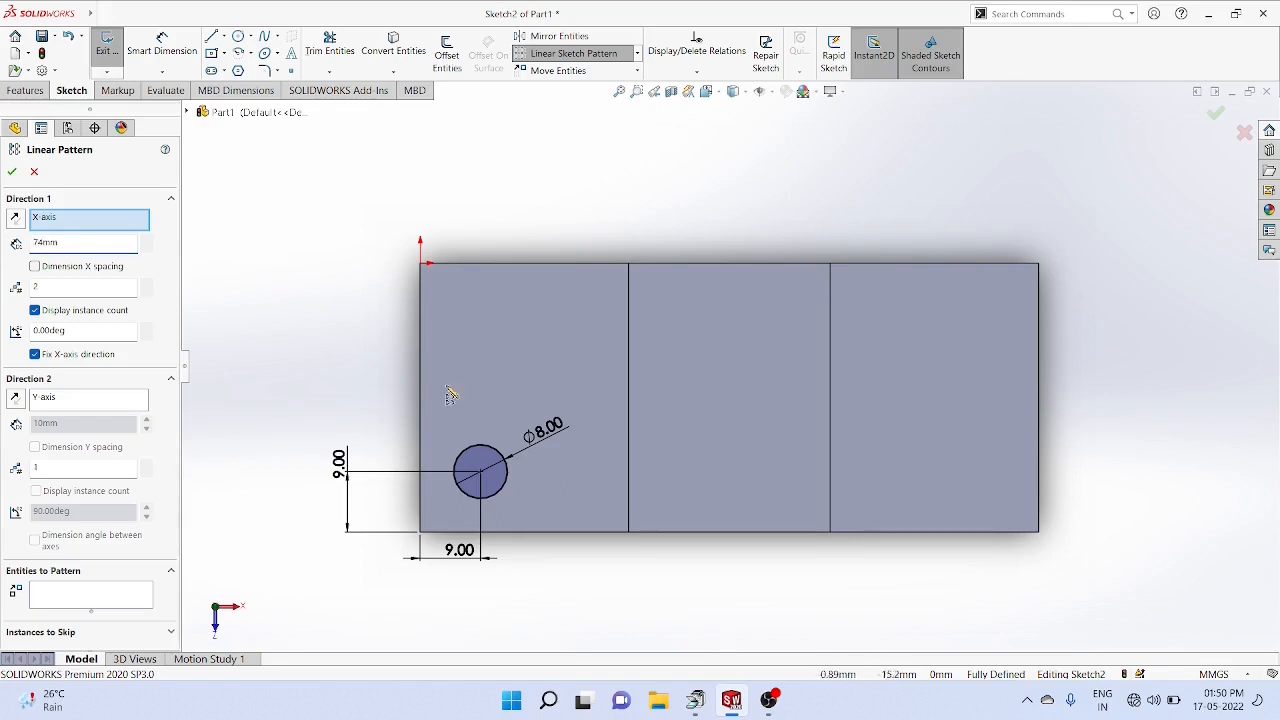
{"action": "left_click", "coordinate": [481, 455]}
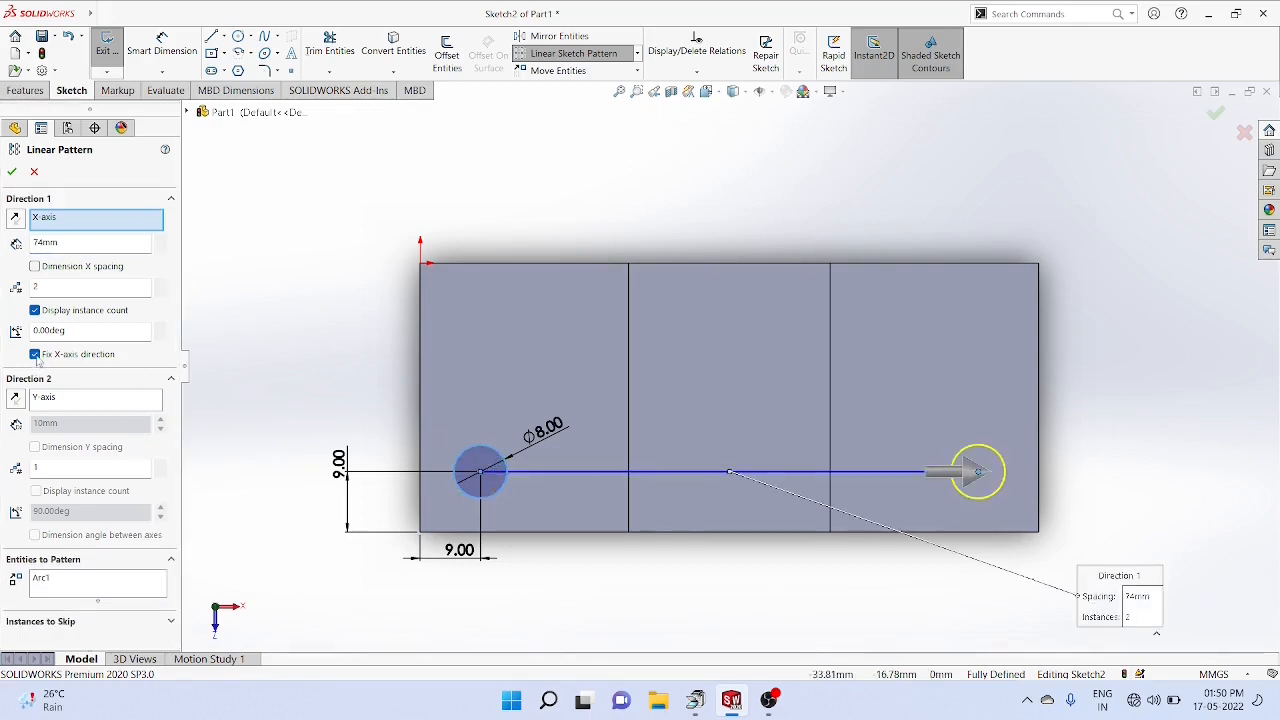
Add a Y-axis direction to the pattern with 2 instances spaced 22 mm and their count displayed, and complete the pattern
{"action": "left_click", "coordinate": [50, 468]}
{"action": "type", "text": "2"}
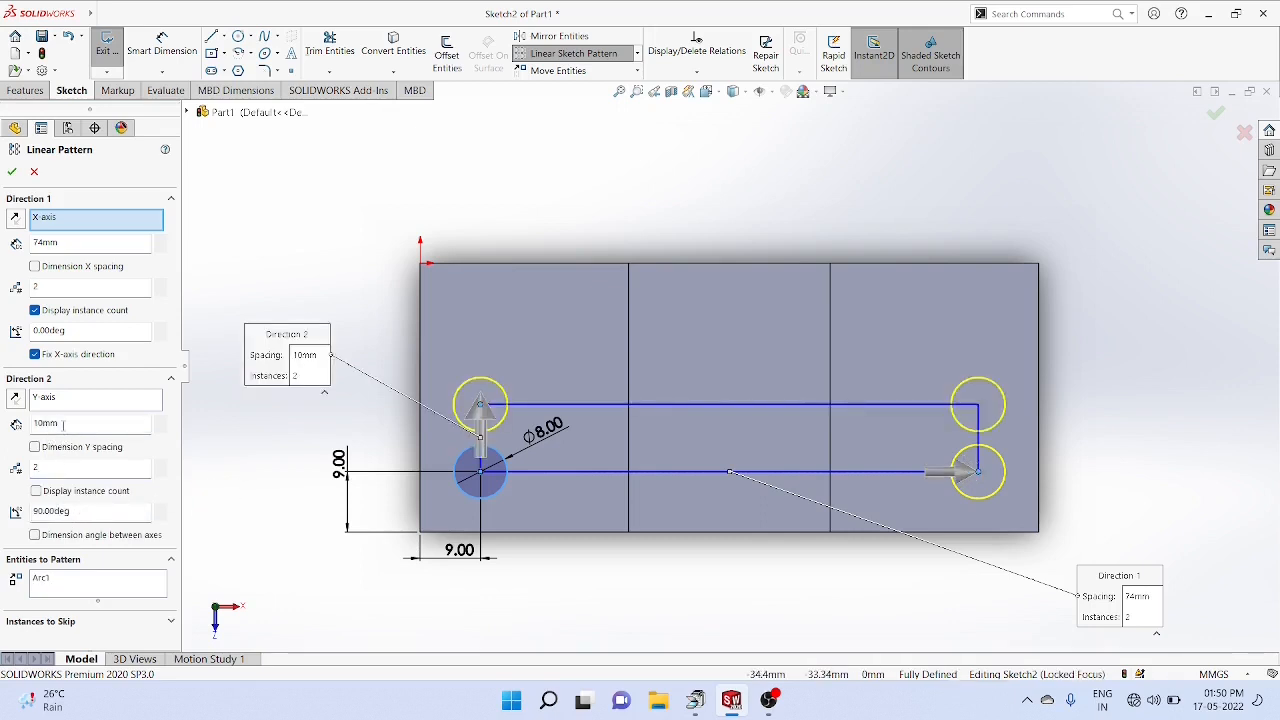
{"action": "left_click", "coordinate": [45, 423]}
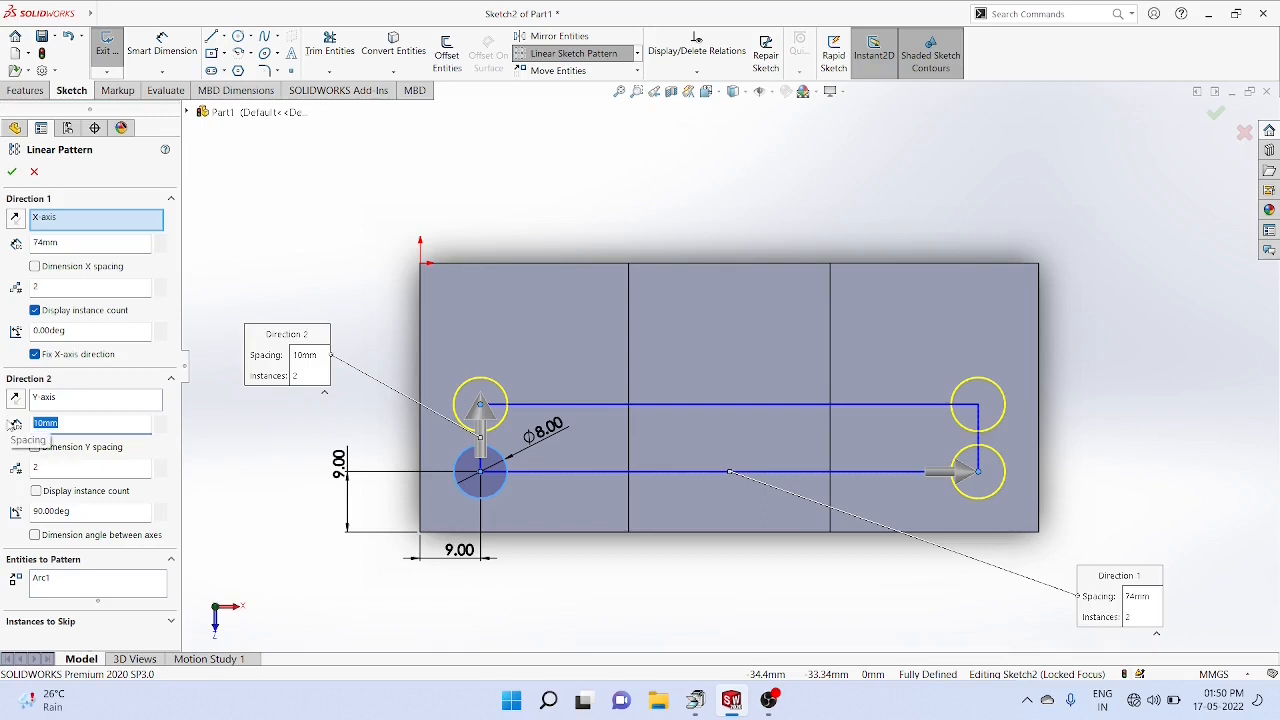
{"action": "type", "text": "22"}
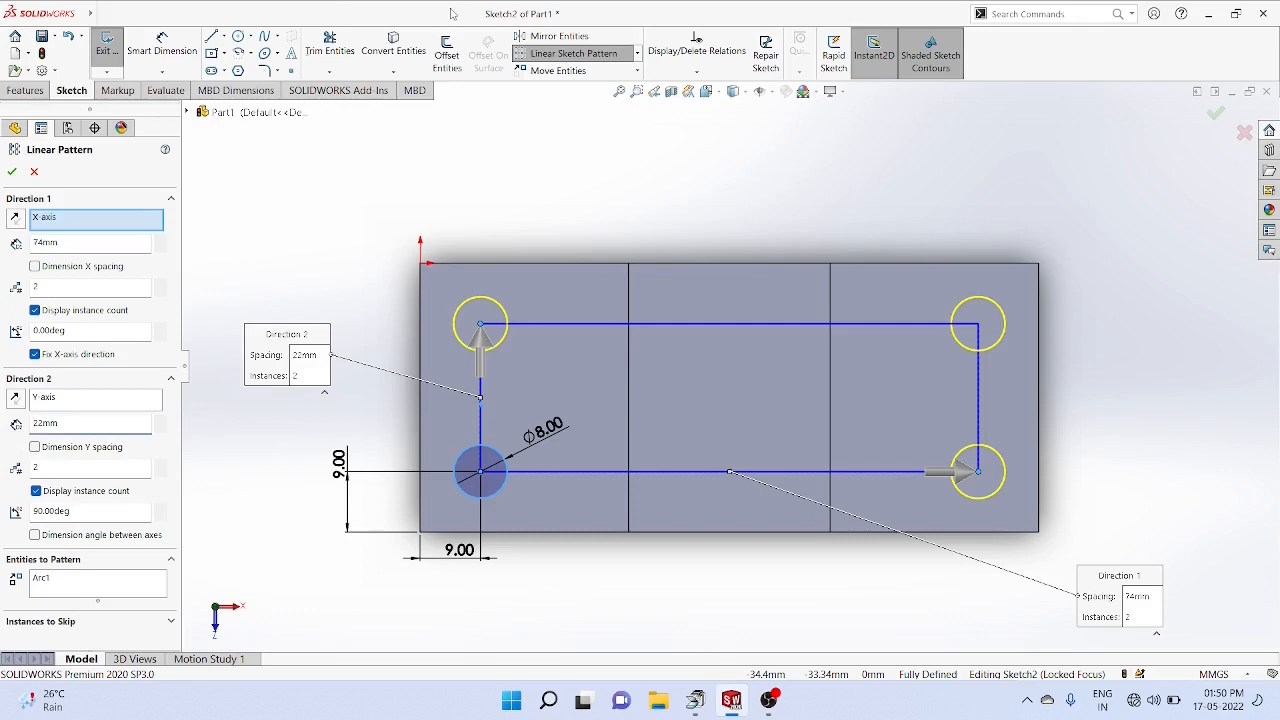
{"action": "left_click", "coordinate": [12, 173]}
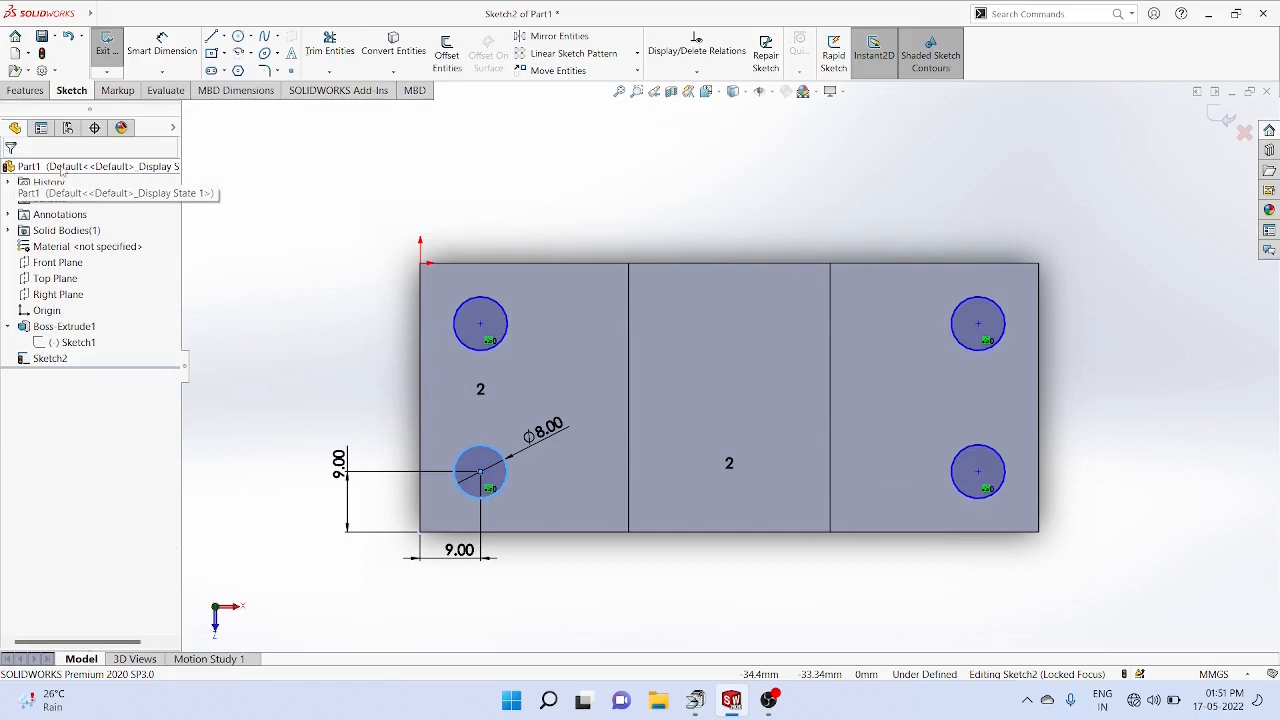
Cut the four 8 mm circles through the flanges with a blind Extruded Cut 40 mm deep
{"action": "left_click", "coordinate": [27, 90]}
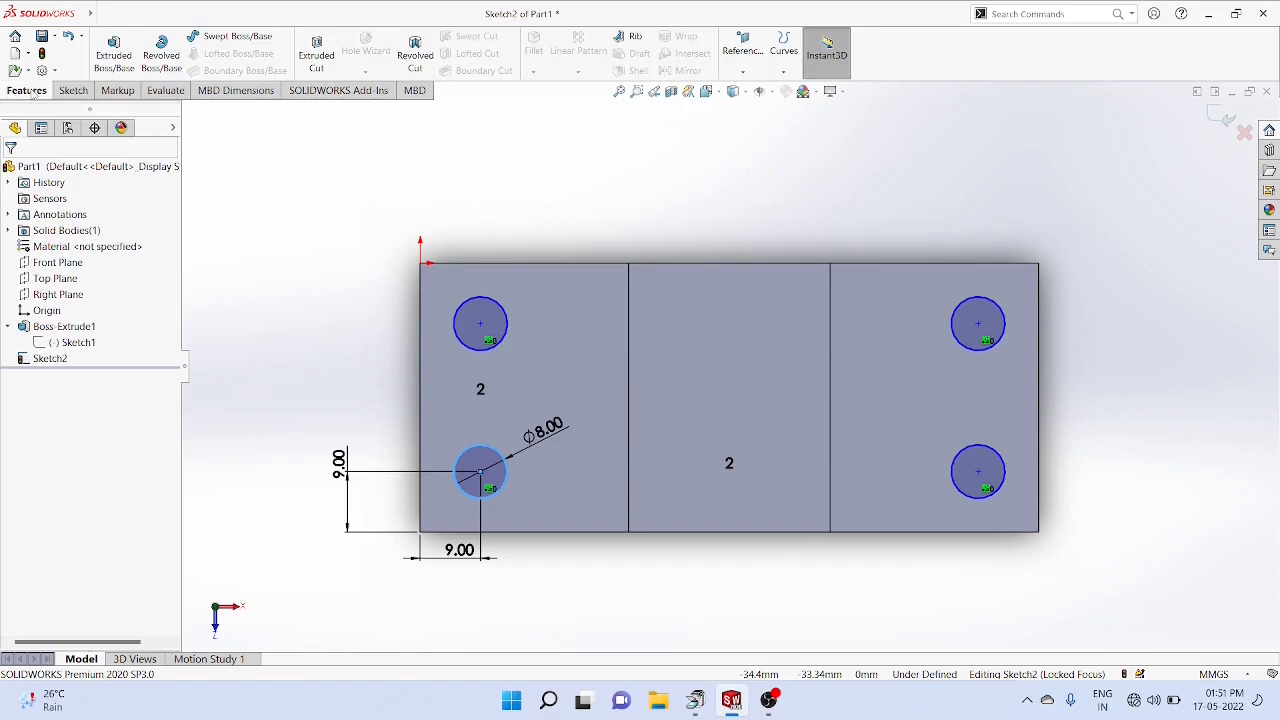
{"action": "left_click", "coordinate": [316, 50]}
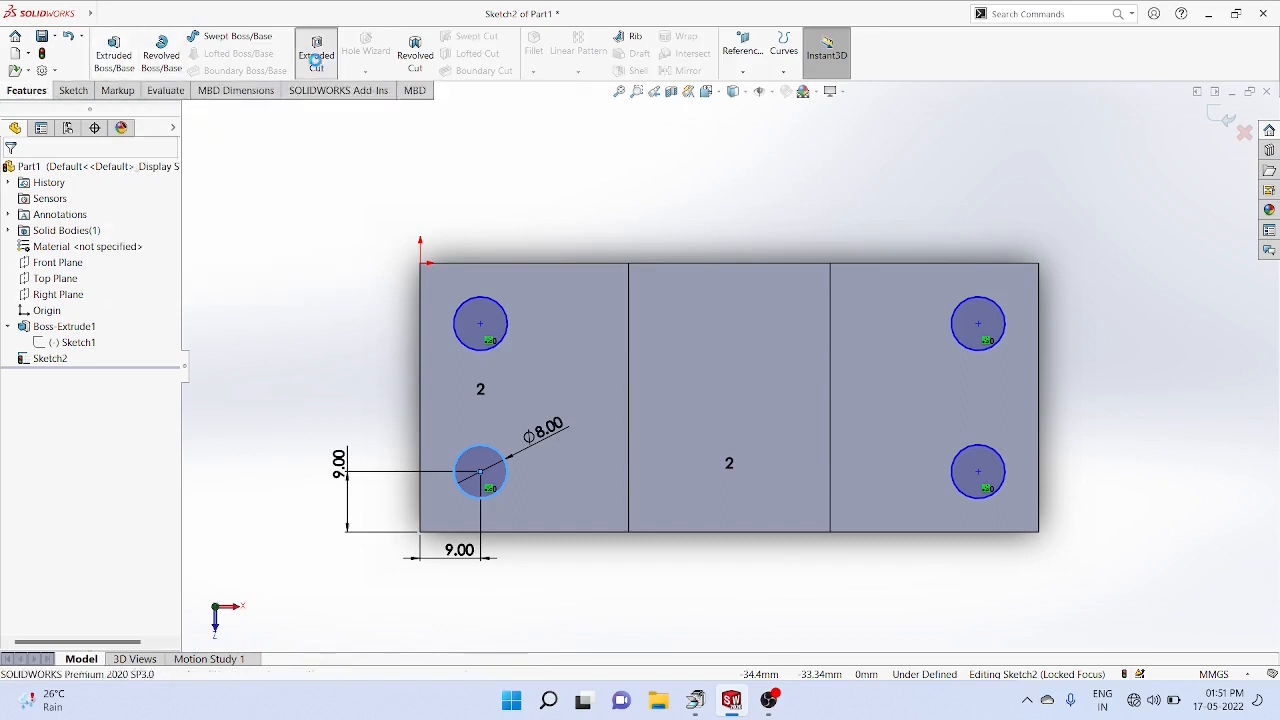
{"action": "middle_click_drag", "start_coordinate": [1143, 371], "coordinate": [1146, 198]}
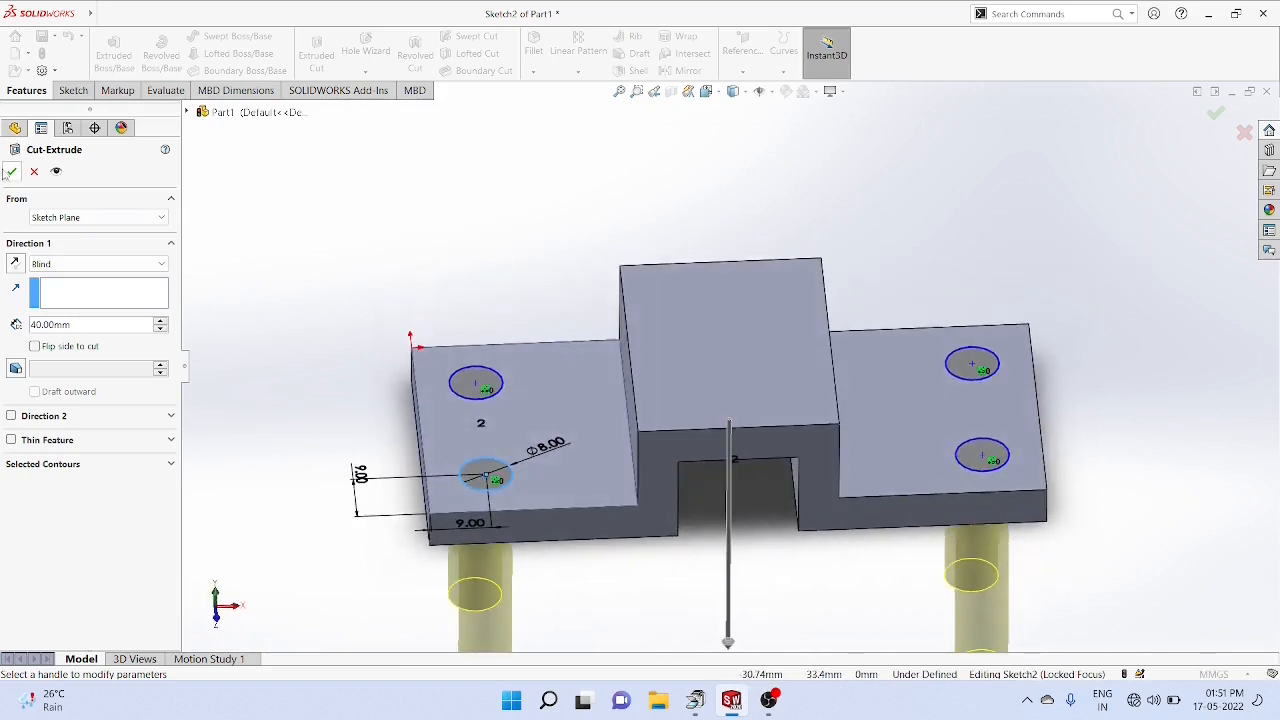
{"action": "left_click", "coordinate": [12, 172]}
{"action": "middle_click_drag", "start_coordinate": [1237, 353], "coordinate": [1223, 432]}
{"action": "left_click", "coordinate": [1204, 448]}
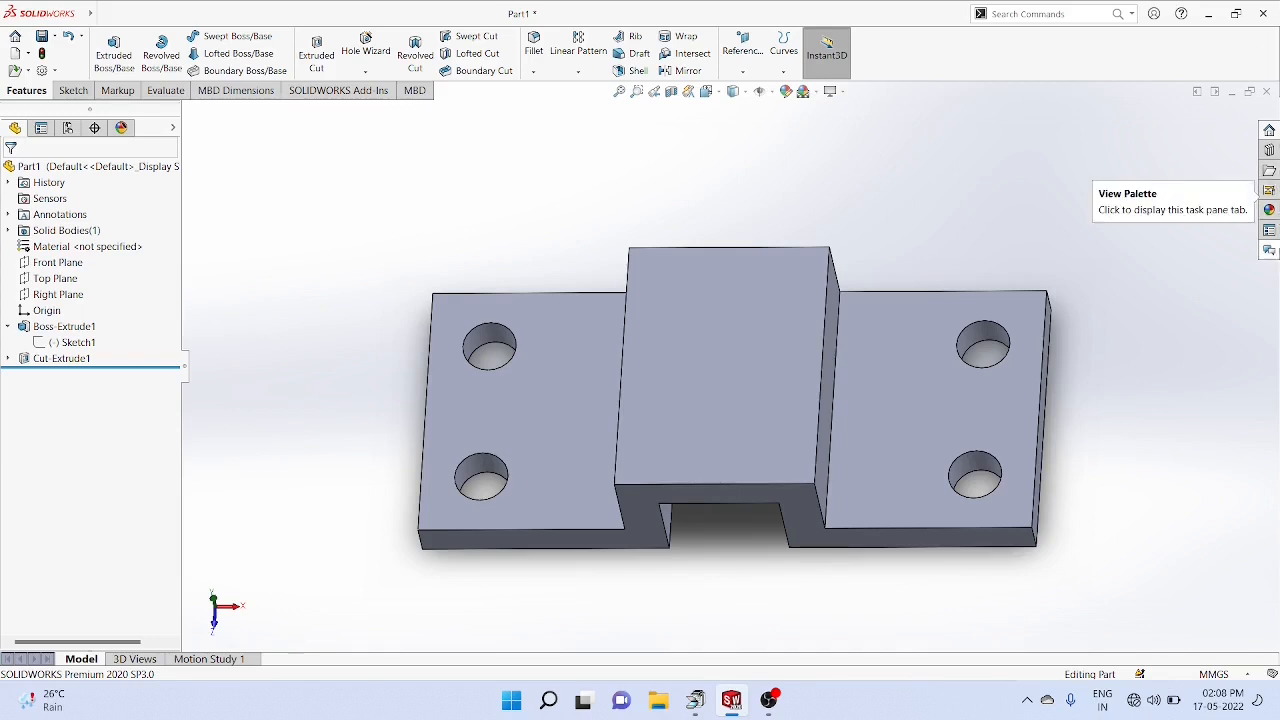
{"action": "right_click", "coordinate": [904, 323]}
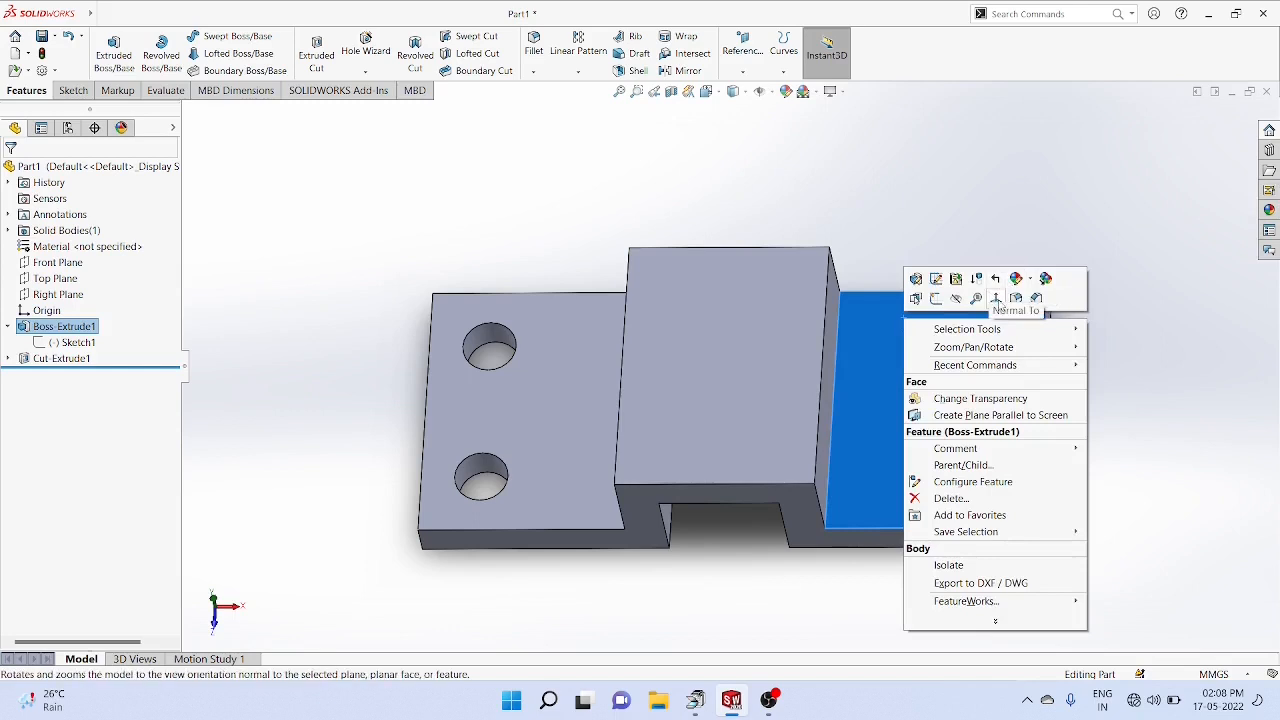
{"action": "left_click", "coordinate": [996, 299]}
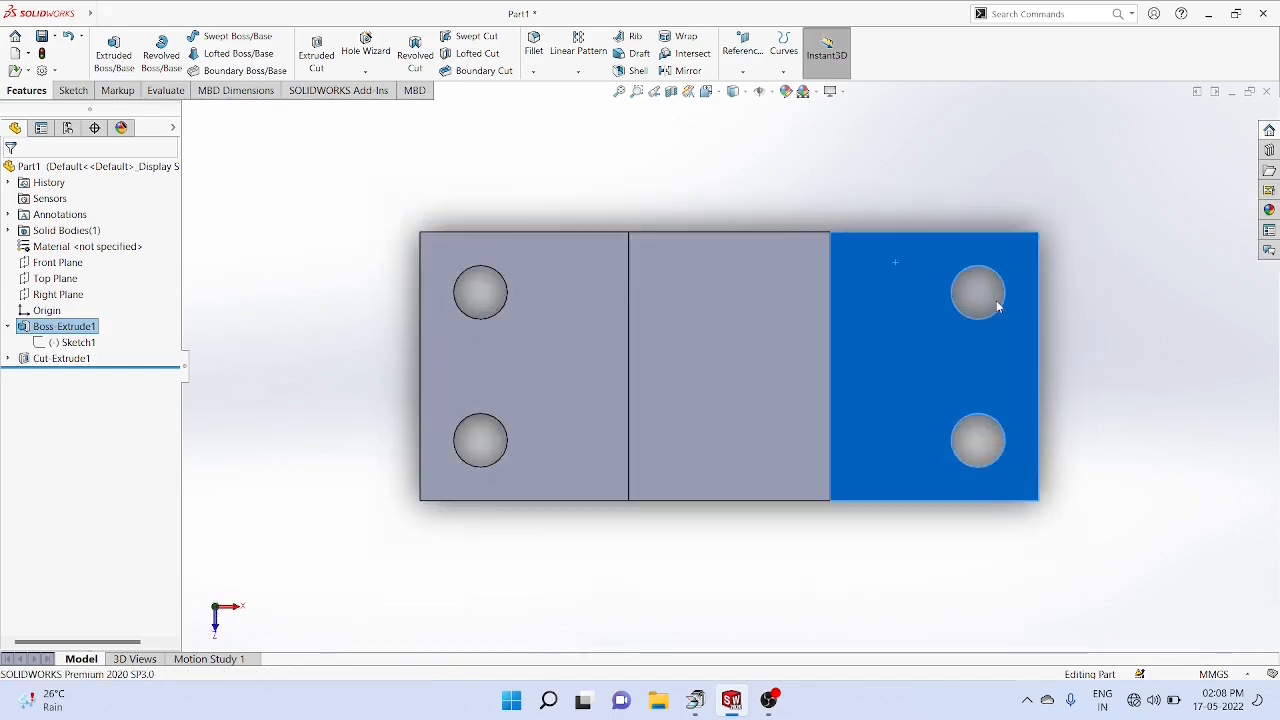
{"action": "left_click", "coordinate": [72, 90]}
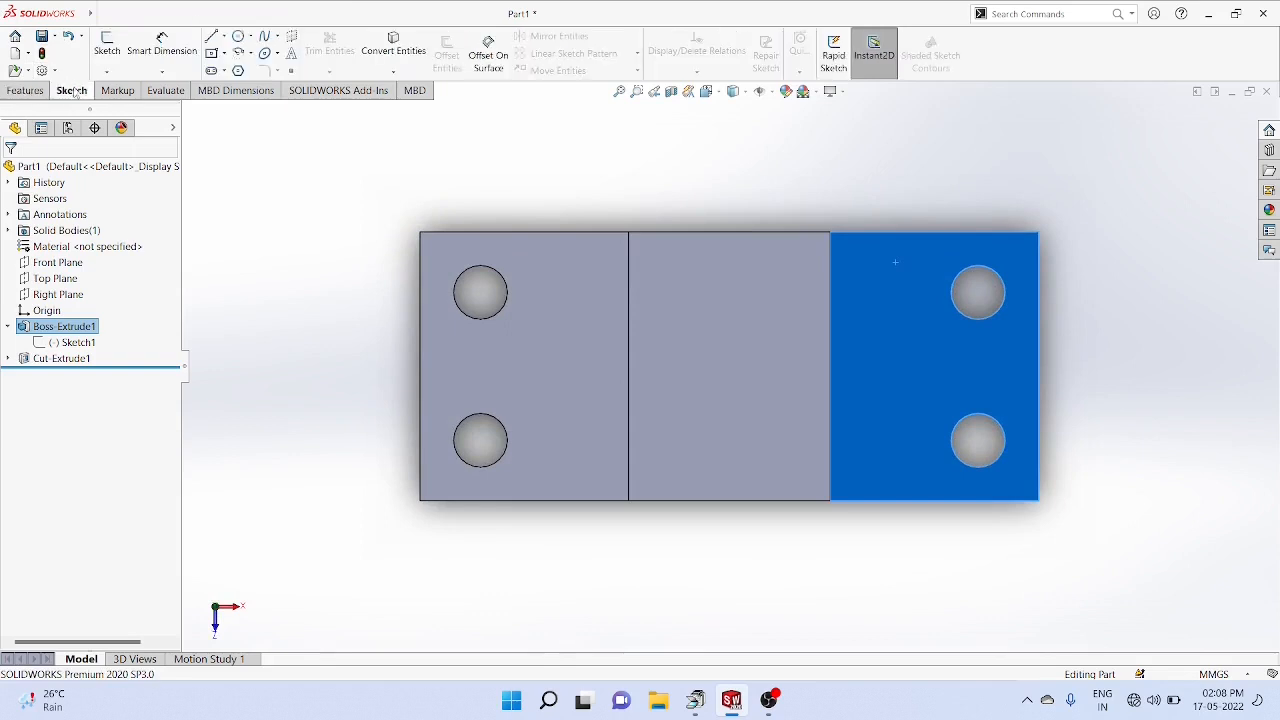
{"action": "left_click", "coordinate": [249, 37]}
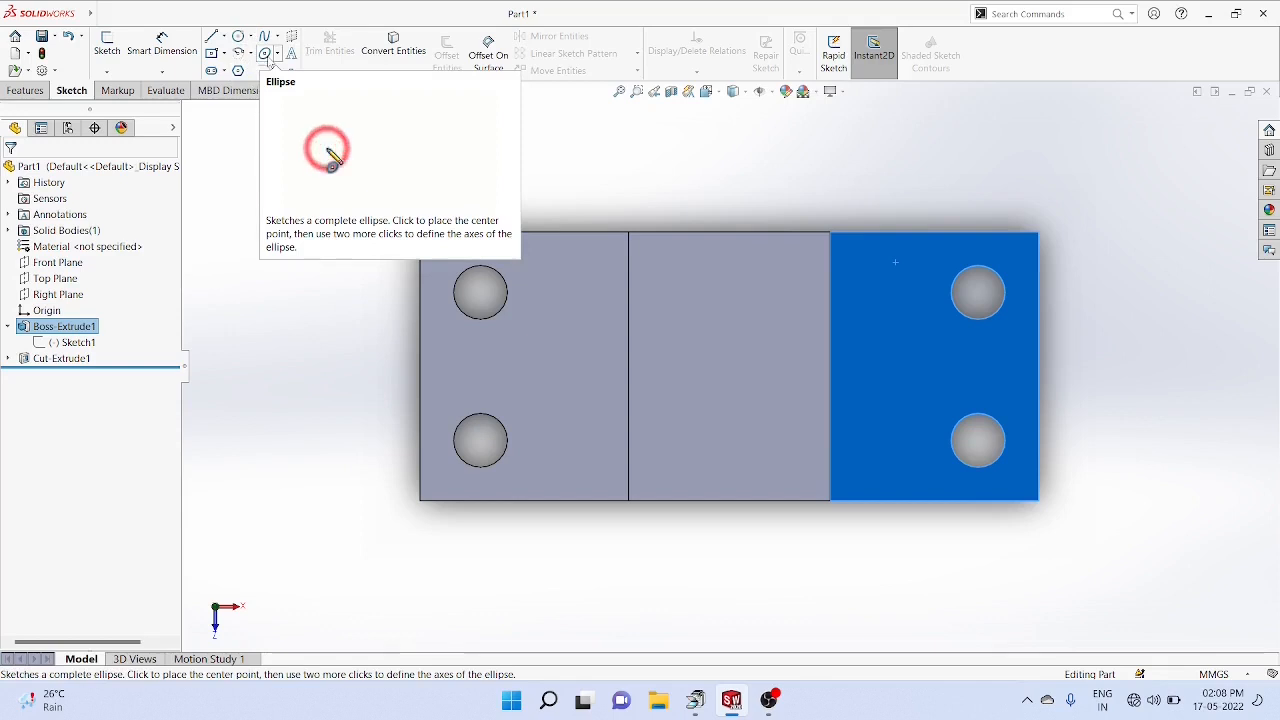
{"action": "left_click", "coordinate": [259, 14]}
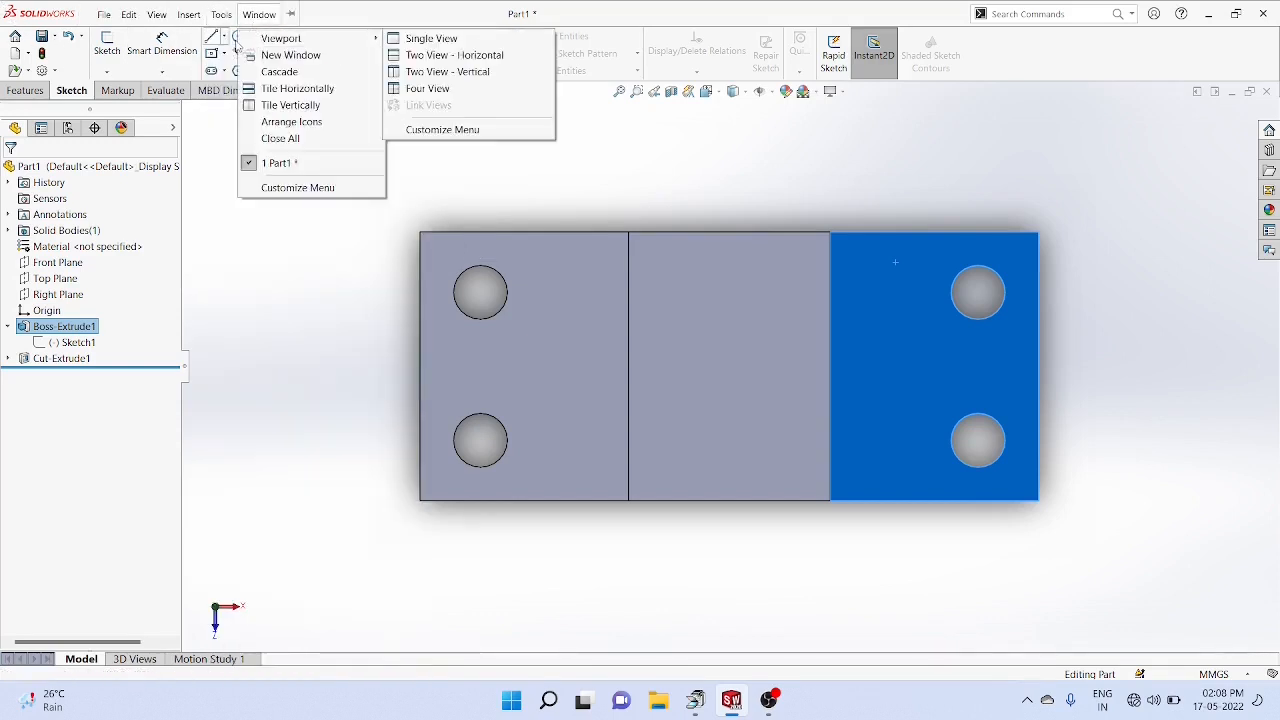
{"action": "left_click", "coordinate": [239, 260]}
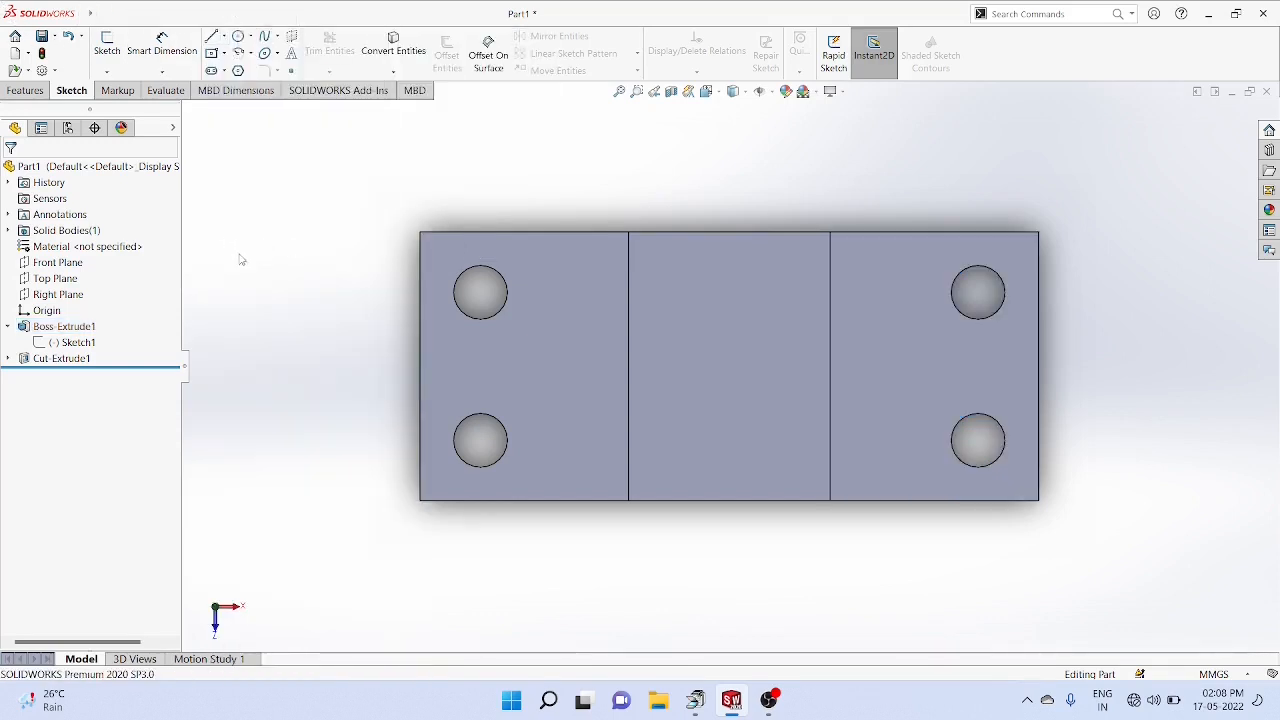
{"action": "left_click", "coordinate": [250, 37]}
{"action": "left_click", "coordinate": [255, 50]}
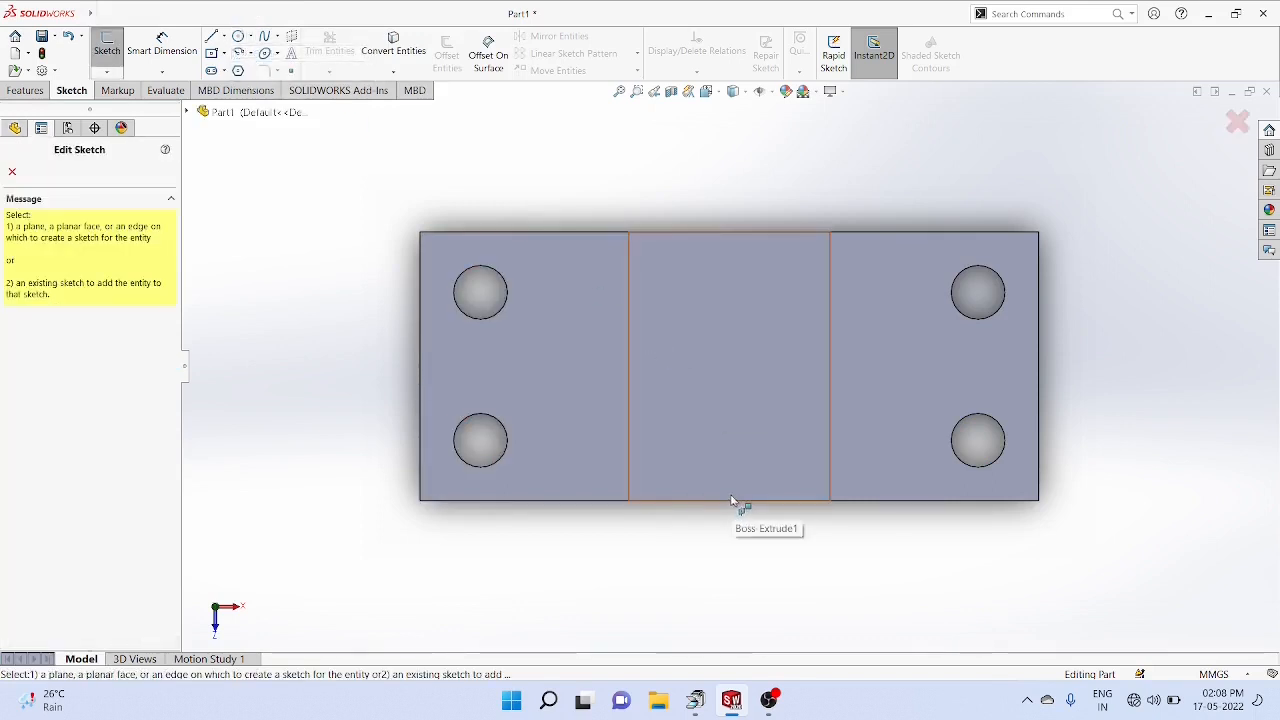
{"action": "key", "text": "Escape"}
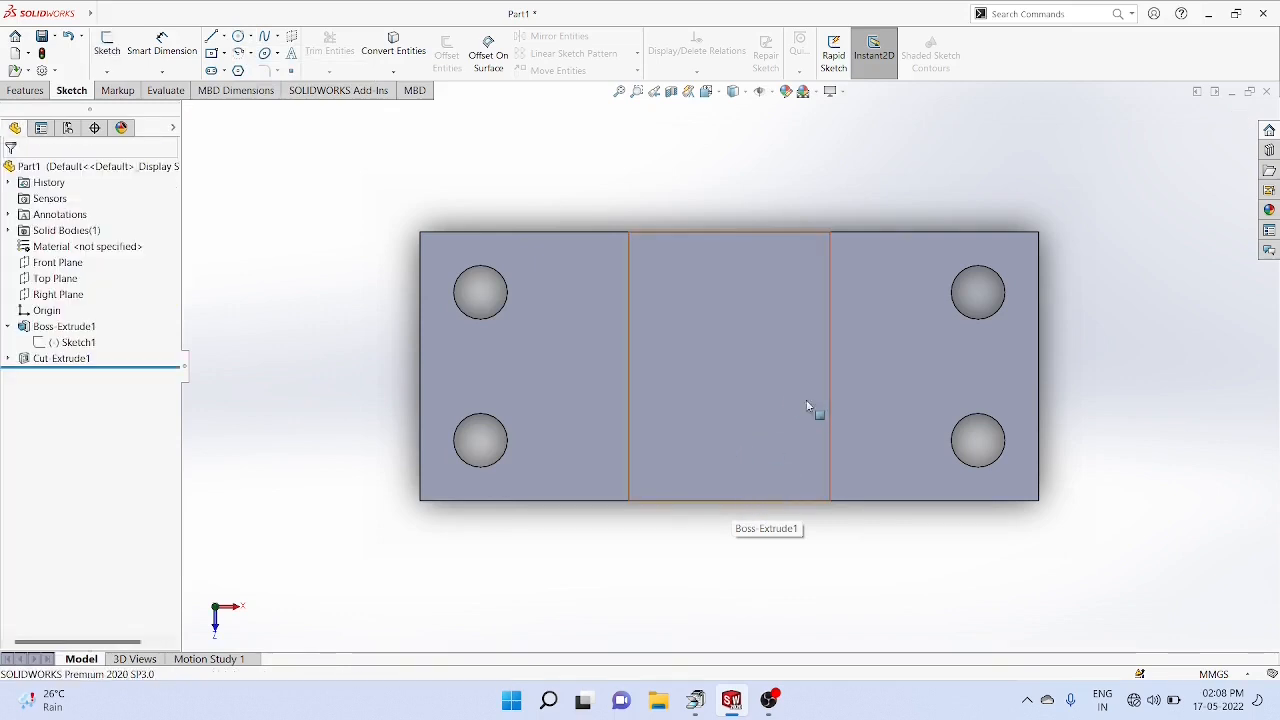
{"action": "left_click", "coordinate": [870, 368]}
Start a sketch on the left flange's upper face and draw a circle of about 11 mm radius centred over the raised middle section
{"action": "right_click", "coordinate": [592, 384]}
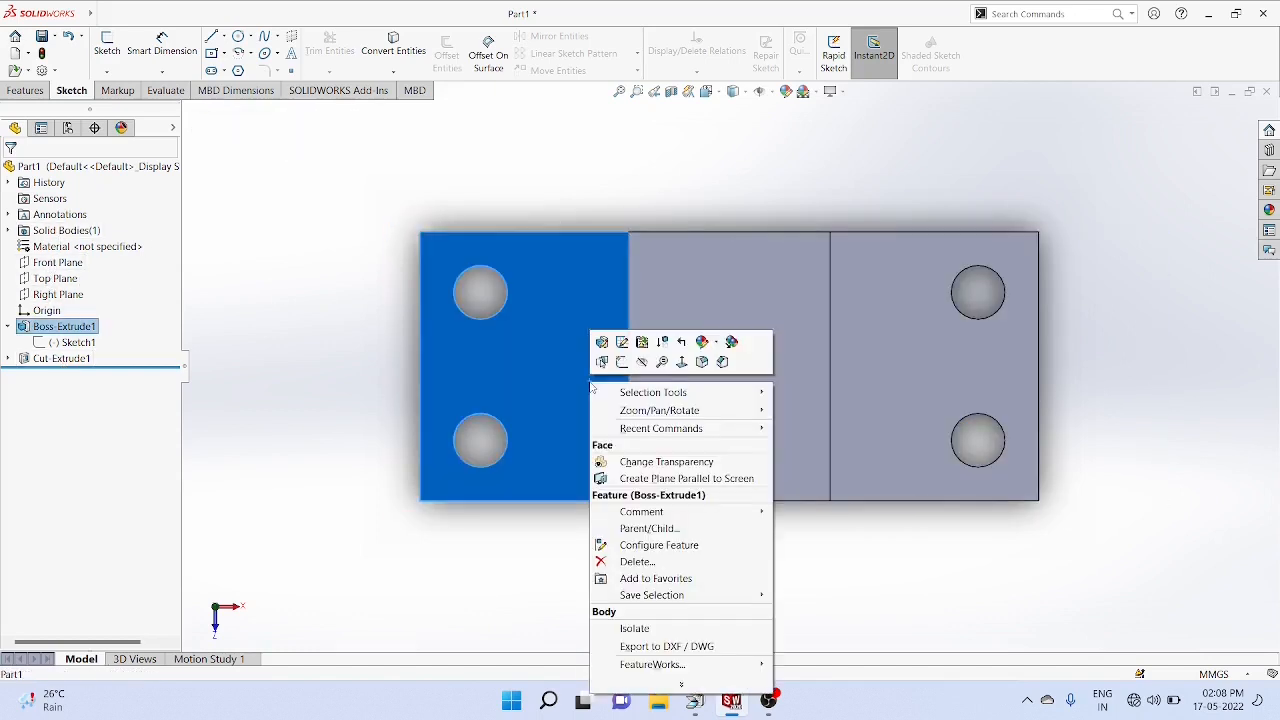
{"action": "left_click", "coordinate": [681, 363]}
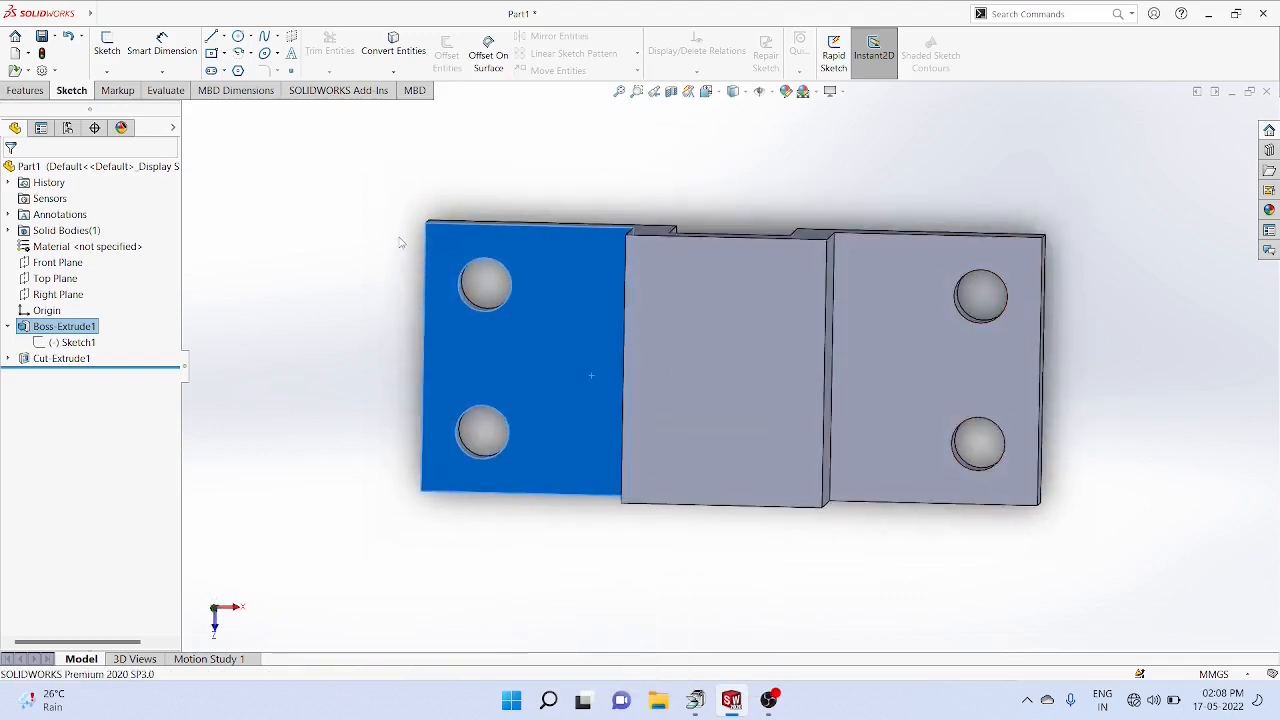
{"action": "right_click", "coordinate": [511, 353]}
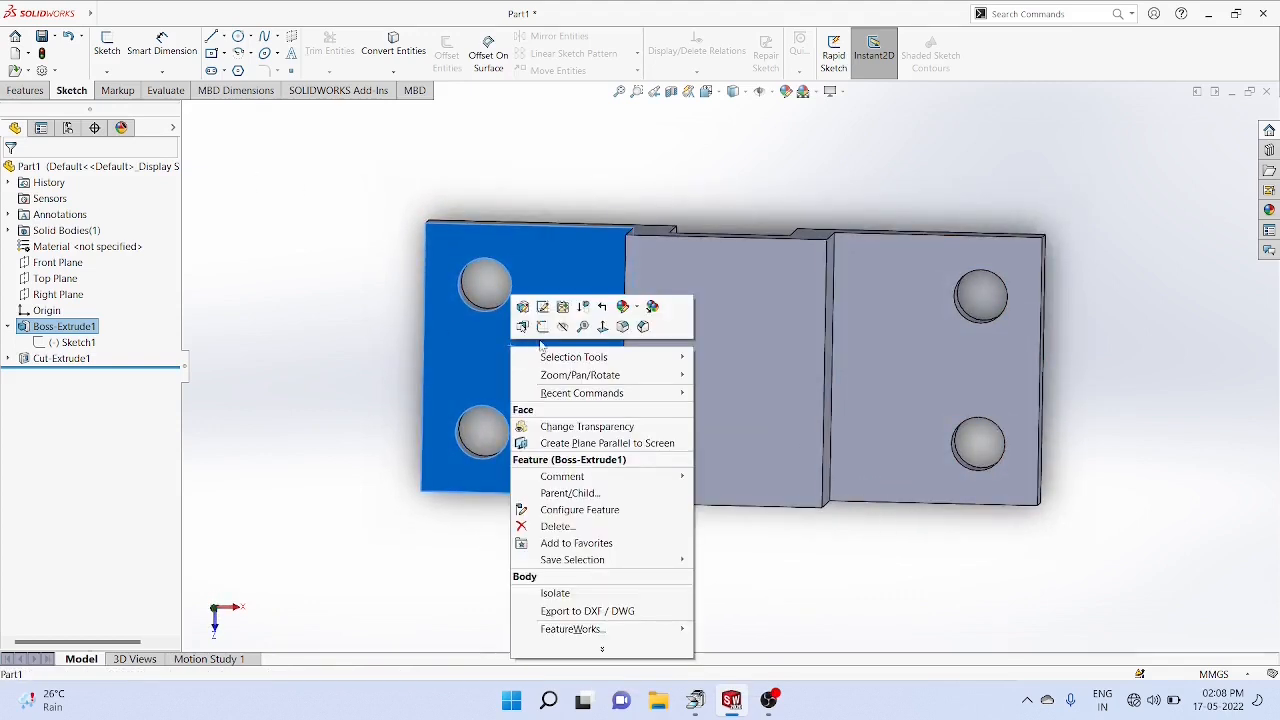
{"action": "left_click", "coordinate": [594, 327]}
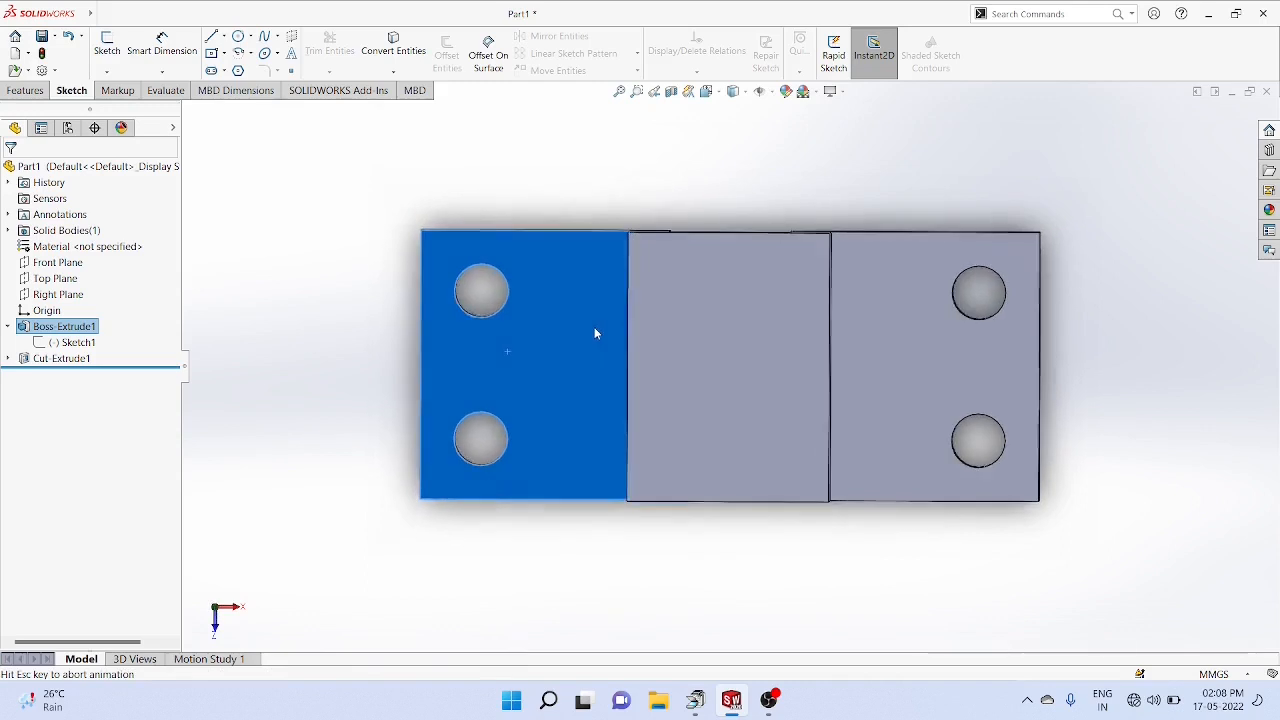
{"action": "left_click", "coordinate": [252, 37]}
{"action": "left_click", "coordinate": [268, 50]}
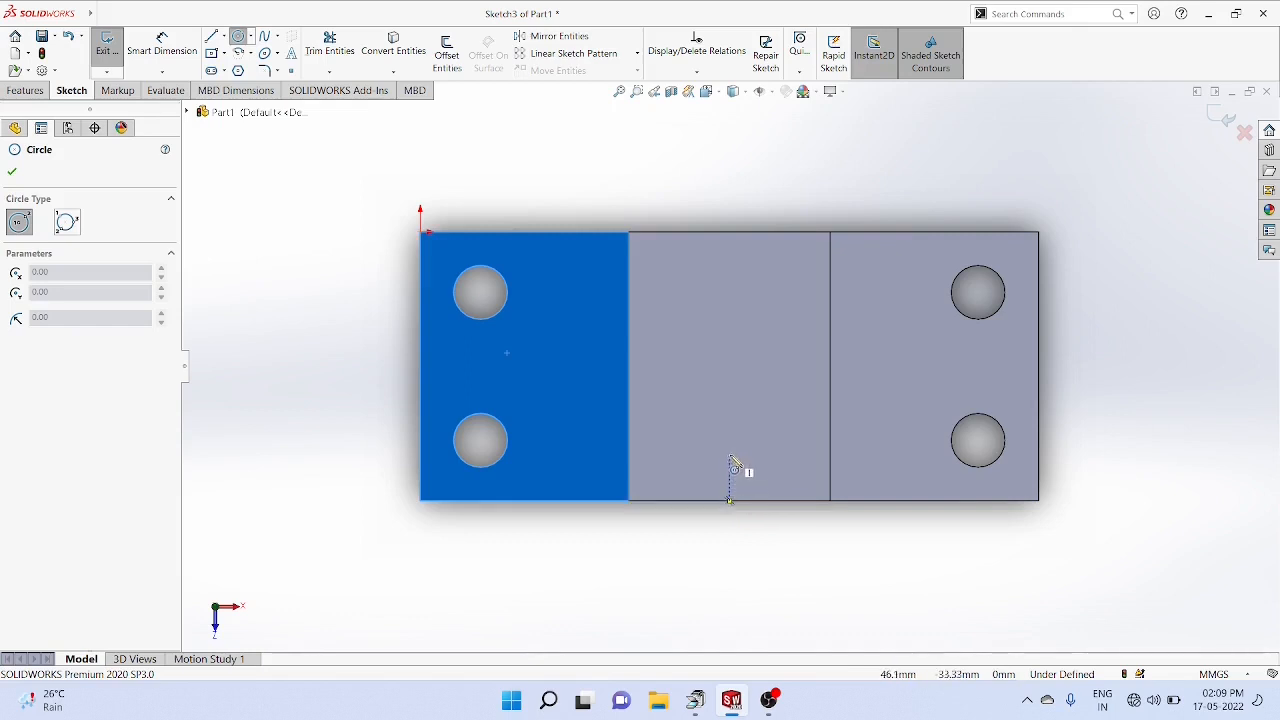
{"action": "left_click", "coordinate": [730, 358]}
{"action": "left_click", "coordinate": [771, 423]}
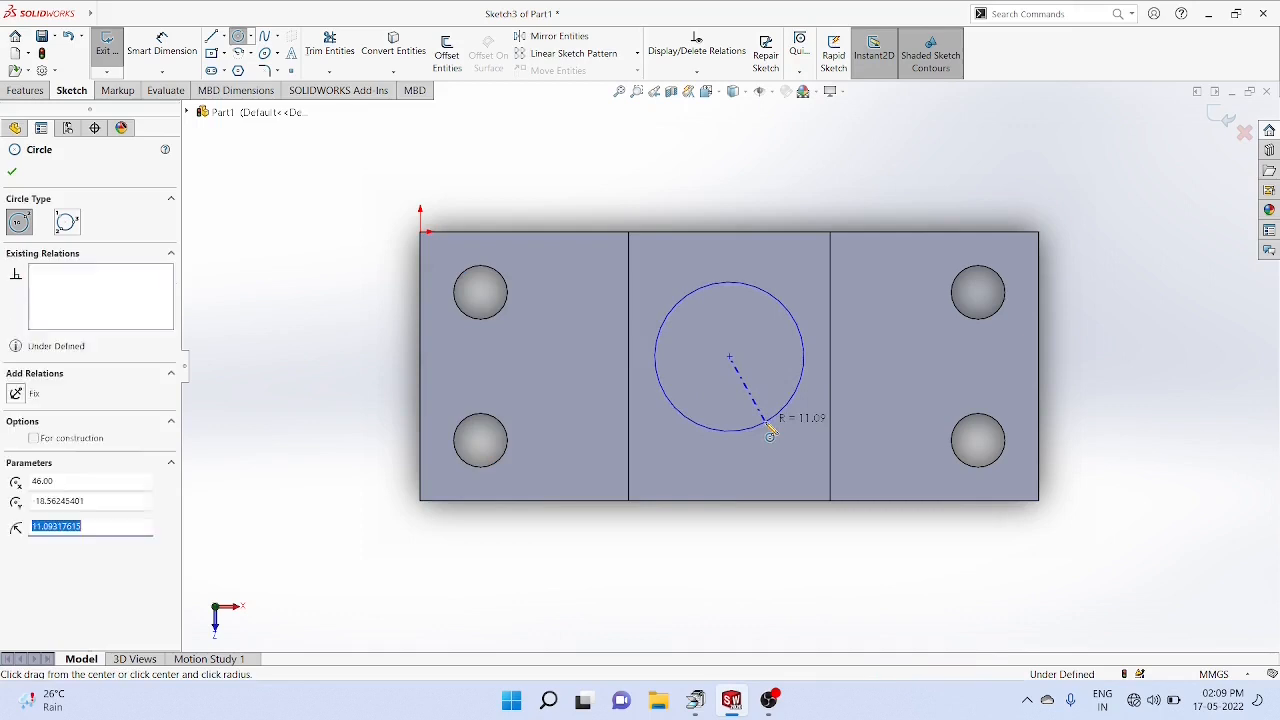
Dimension the central circle with a diameter of 36 mm
{"action": "left_click", "coordinate": [162, 72]}
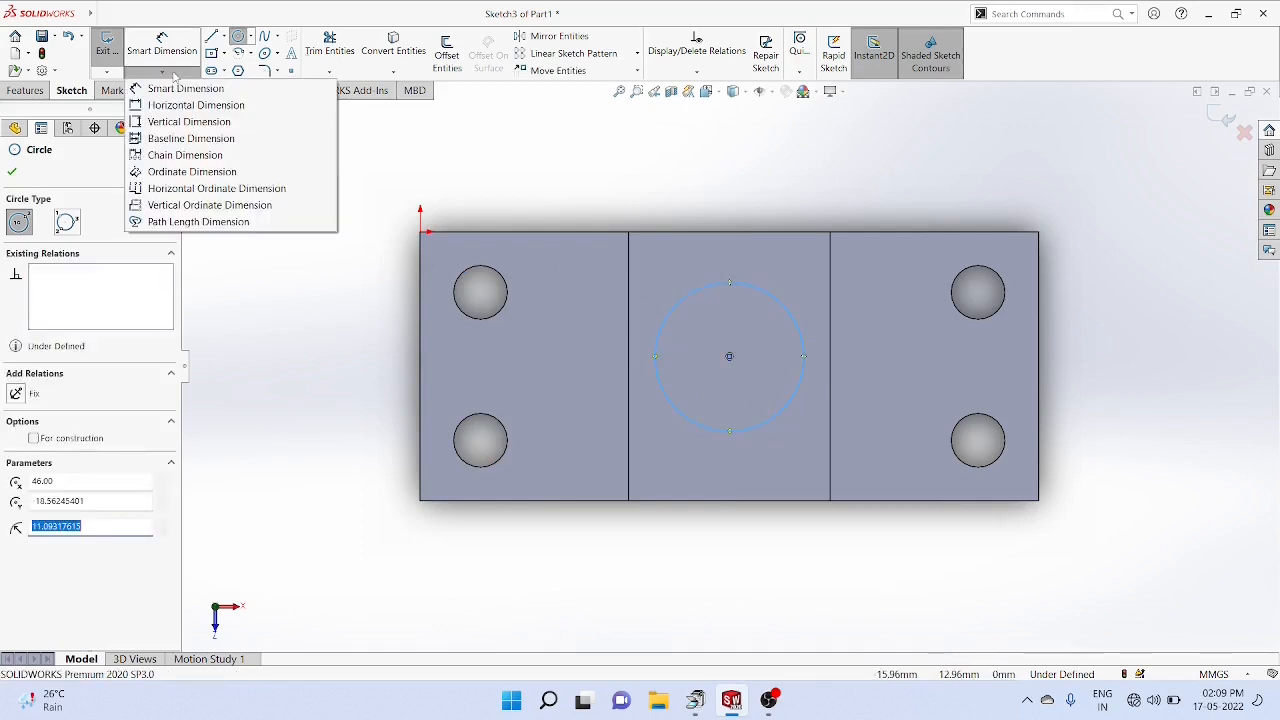
{"action": "left_click", "coordinate": [196, 91]}
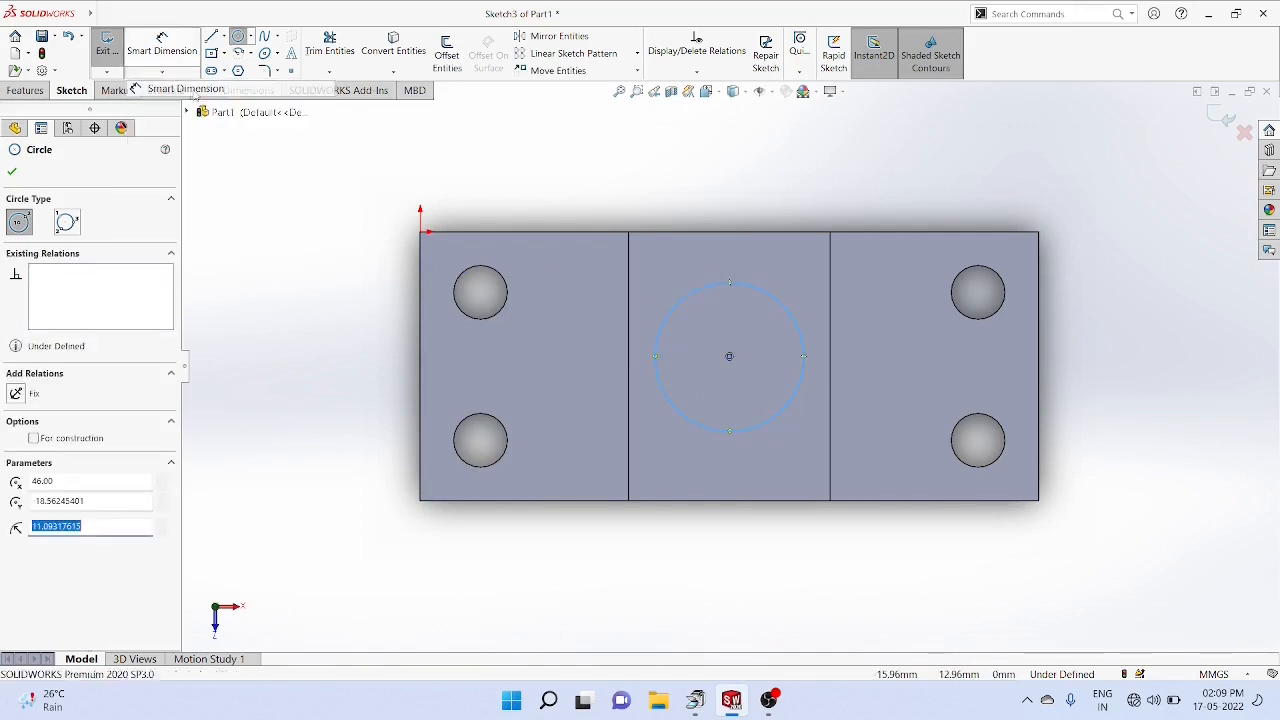
{"action": "left_click", "coordinate": [783, 297]}
{"action": "left_click", "coordinate": [910, 172]}
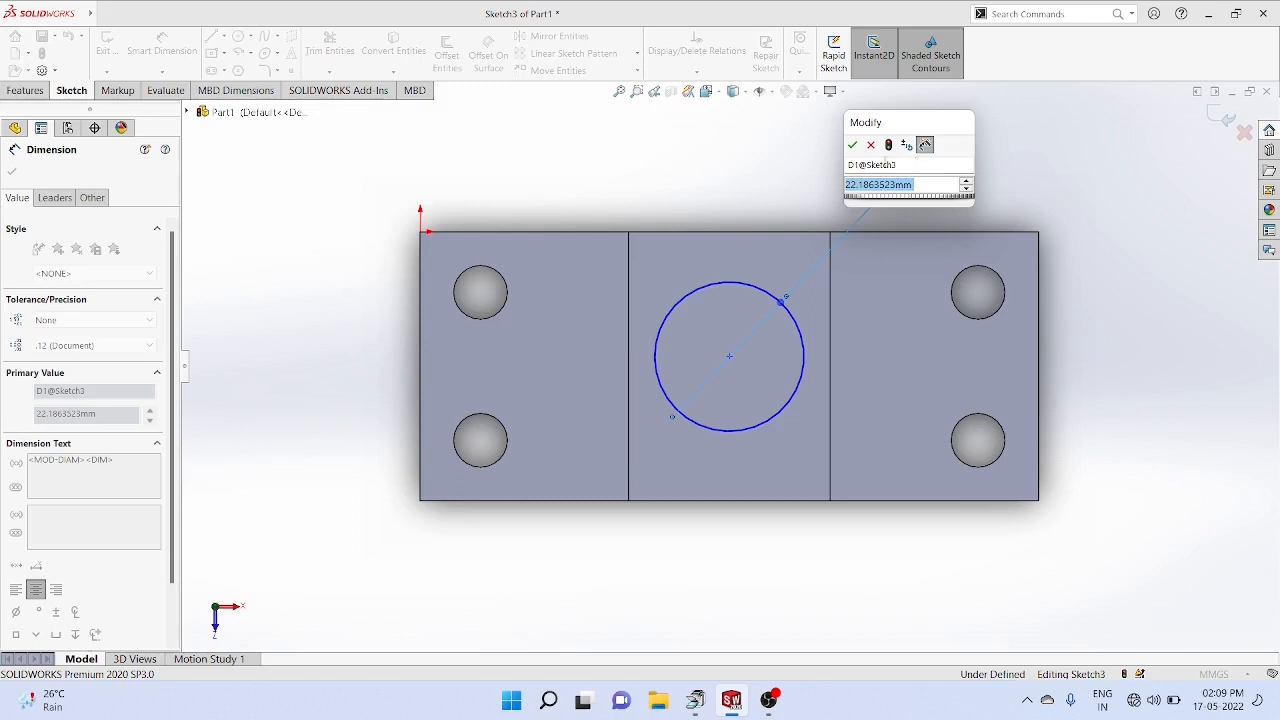
{"action": "type", "text": "36"}
{"action": "key", "text": "Return"}
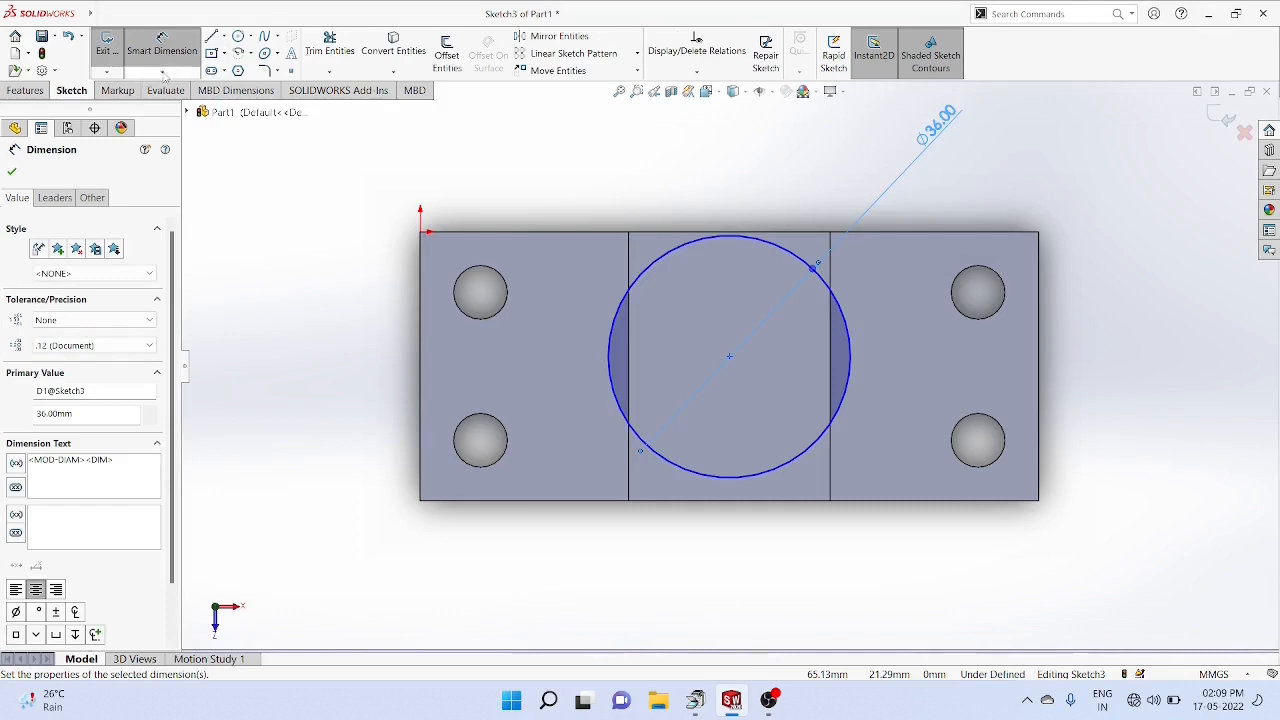
Add a vertical dimension of 20 mm between the bracket's back edge and the central circle's centre
{"action": "left_click", "coordinate": [163, 72]}
{"action": "left_click", "coordinate": [185, 121]}
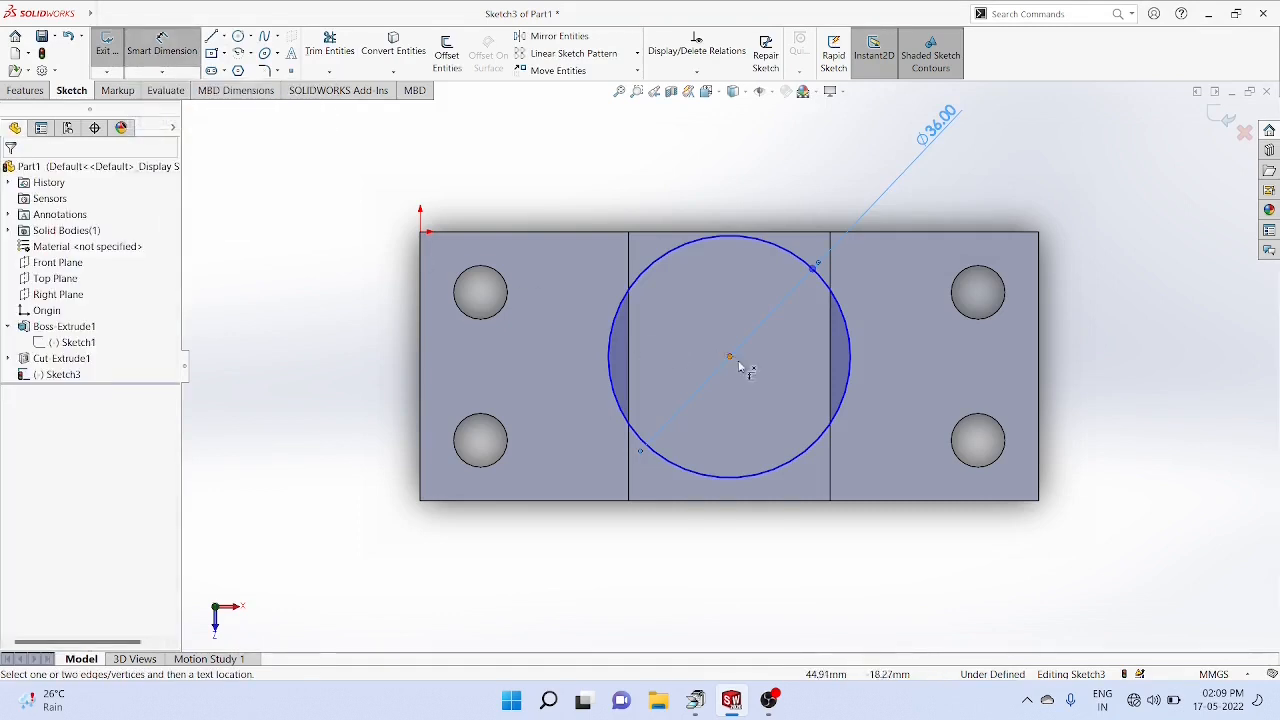
{"action": "left_click", "coordinate": [729, 357]}
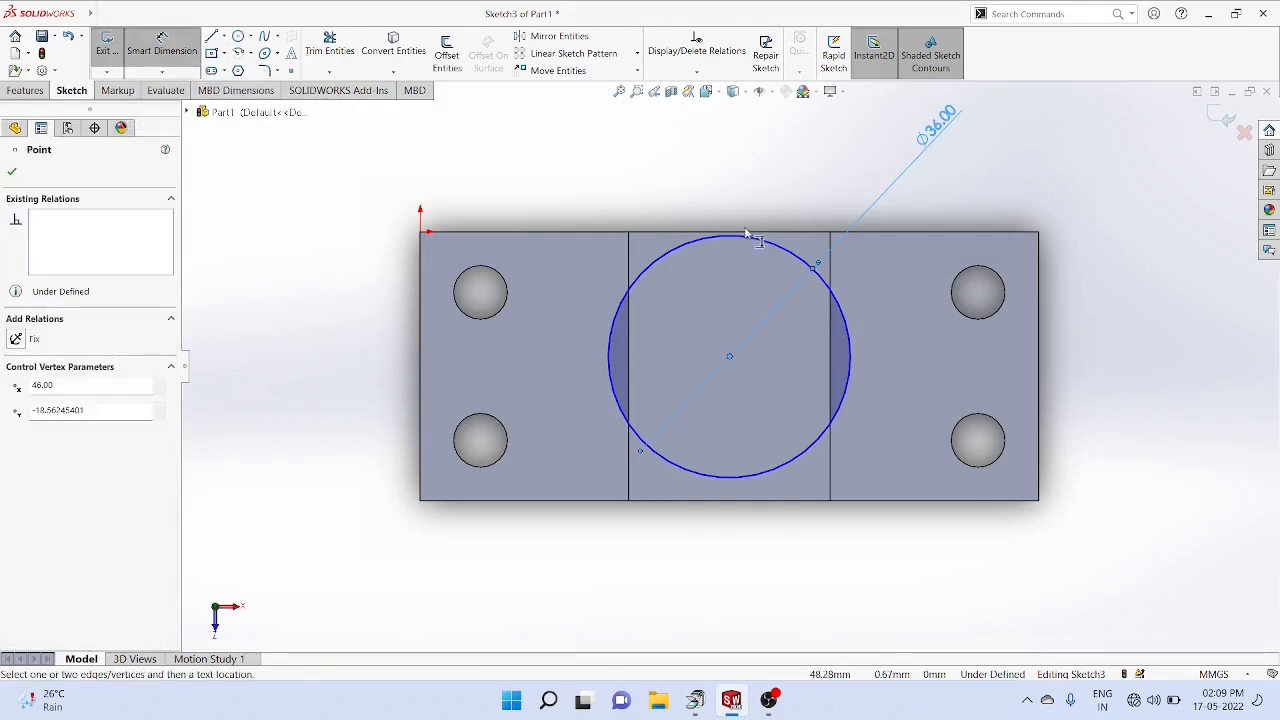
{"action": "left_click", "coordinate": [760, 236]}
{"action": "left_click", "coordinate": [310, 246]}
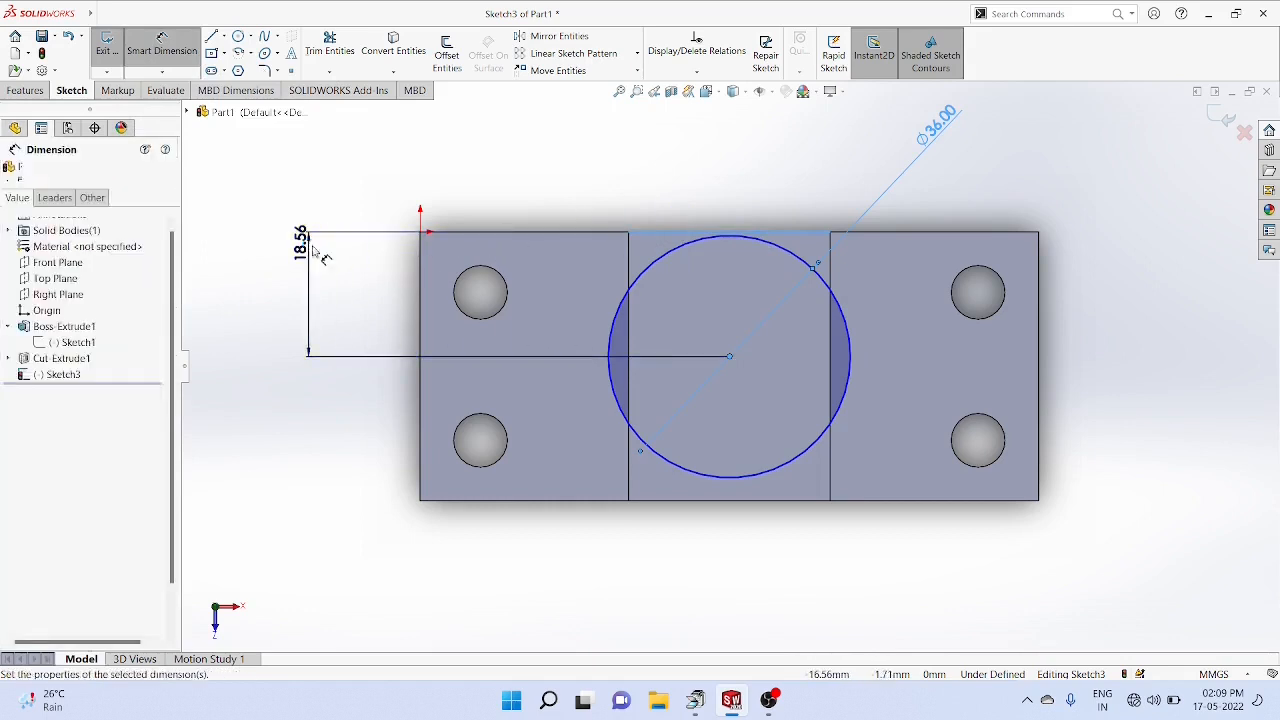
{"action": "type", "text": "20"}
{"action": "key", "text": "Return"}
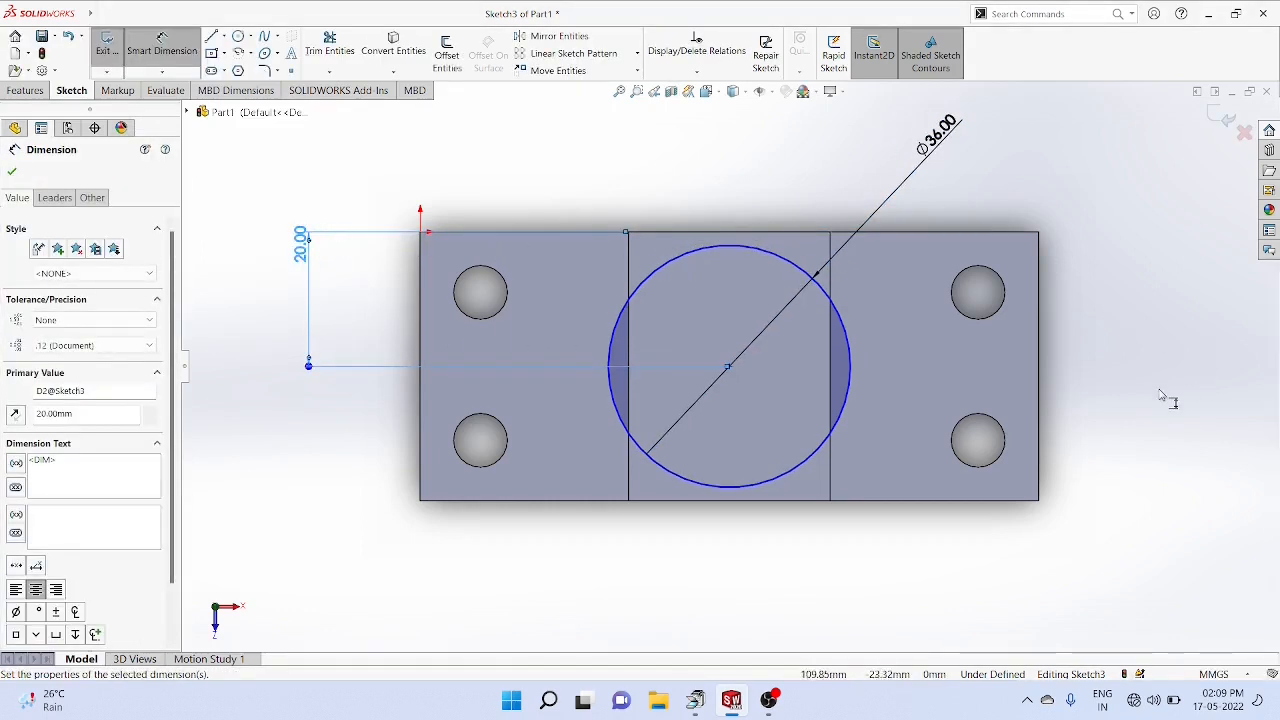
Extrude the 36 mm circle upward 20 mm as a blind boss merged with the bracket
{"action": "middle_click_drag", "start_coordinate": [1165, 397], "coordinate": [1171, 200]}
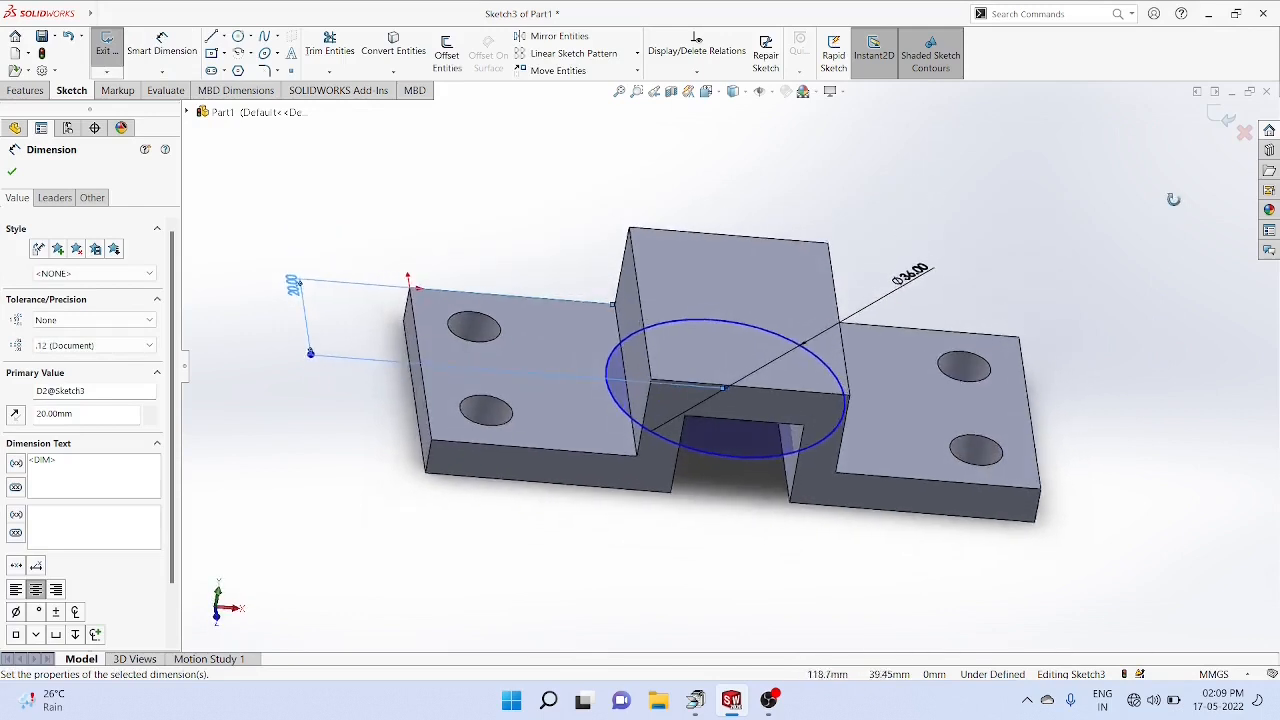
{"action": "left_click", "coordinate": [25, 90]}
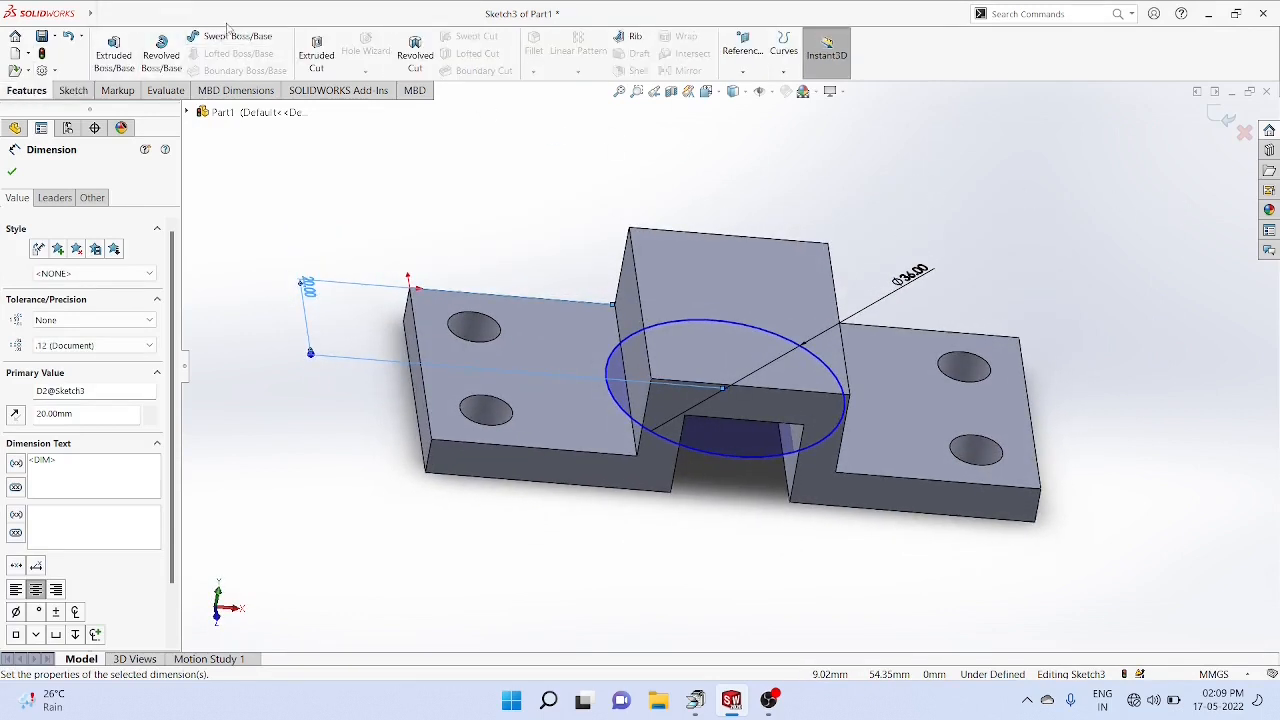
{"action": "left_click", "coordinate": [113, 55]}
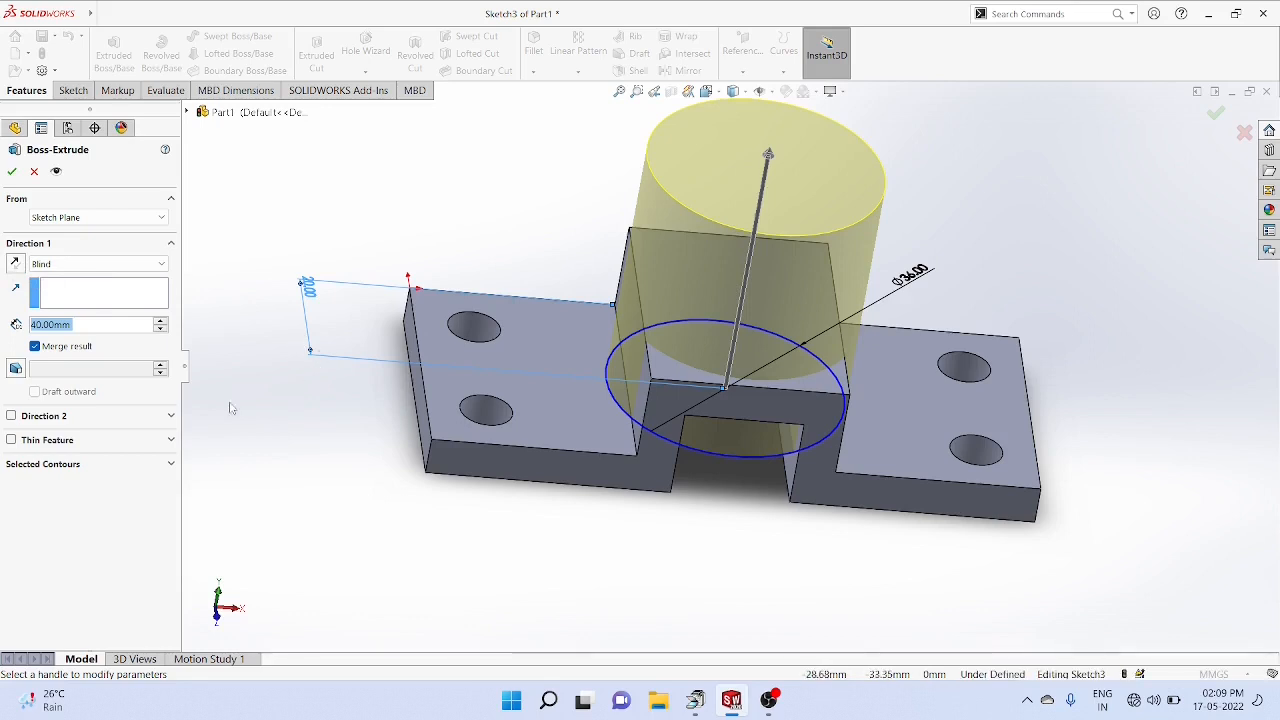
{"action": "left_click_drag", "start_coordinate": [88, 326], "coordinate": [22, 326]}
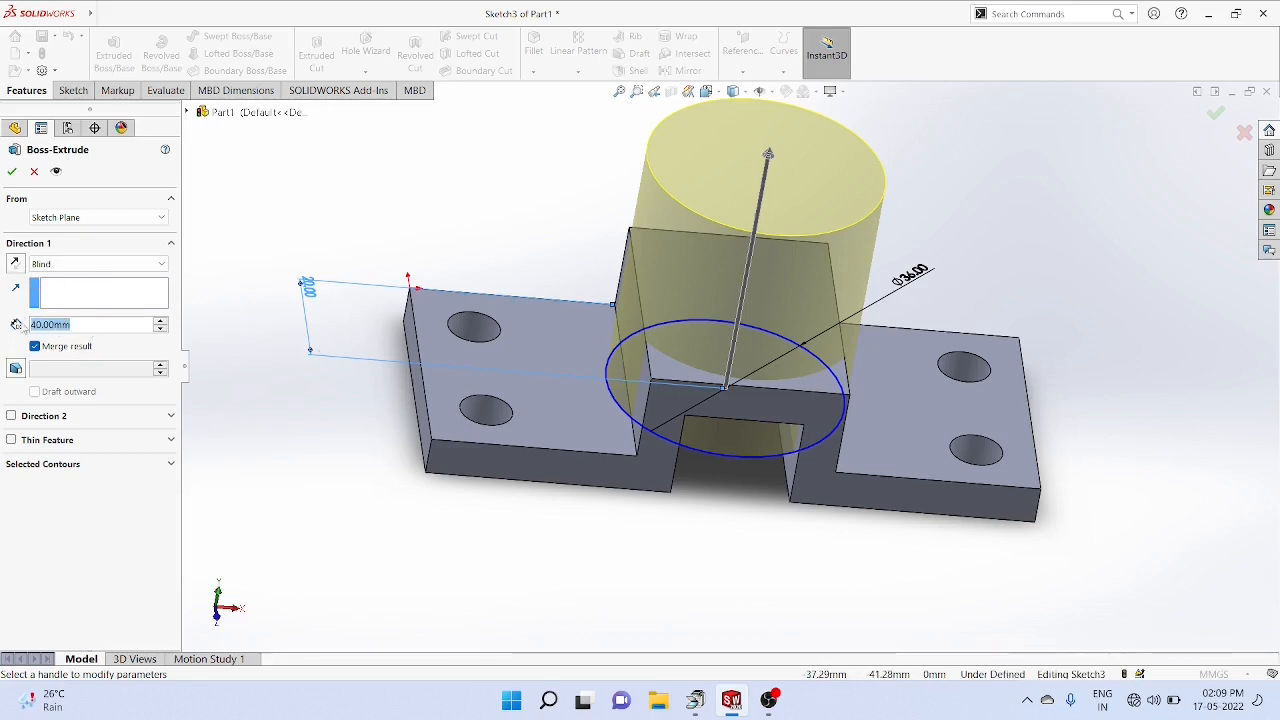
{"action": "type", "text": "20"}
{"action": "key", "text": "Return"}
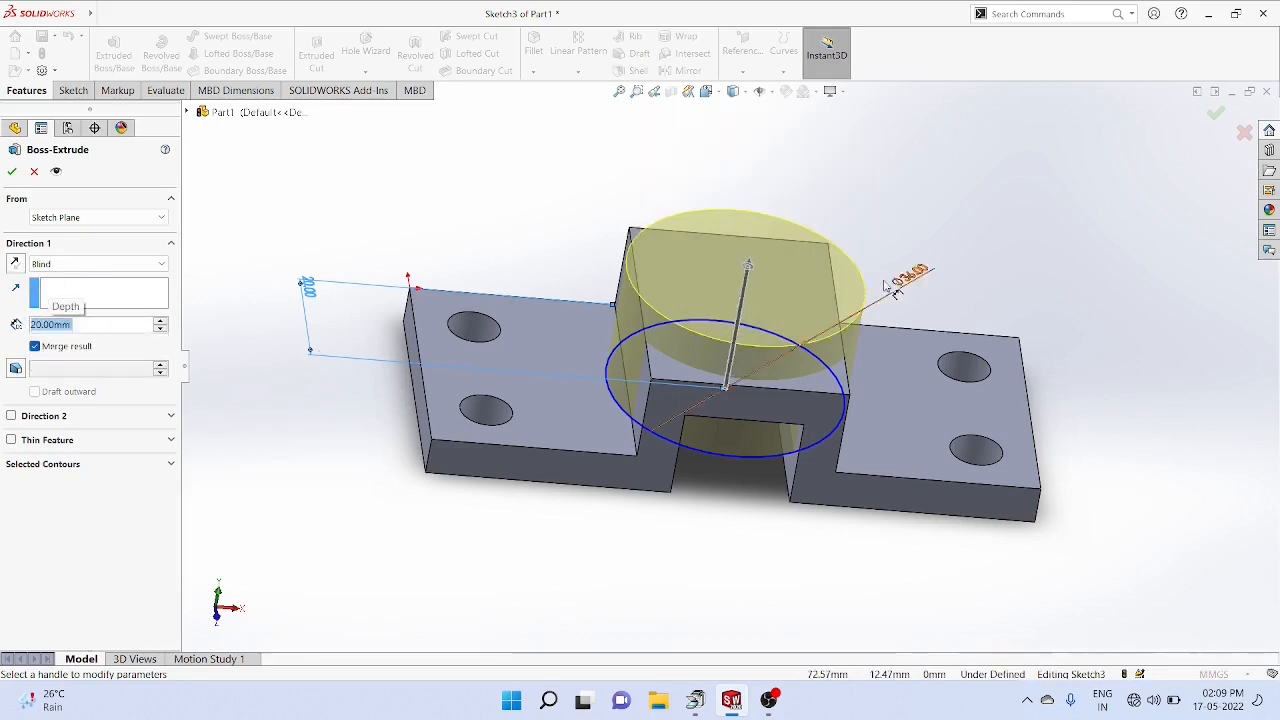
{"action": "left_click", "coordinate": [1216, 113]}
{"action": "middle_click_drag", "start_coordinate": [1110, 250], "coordinate": [1166, 274]}
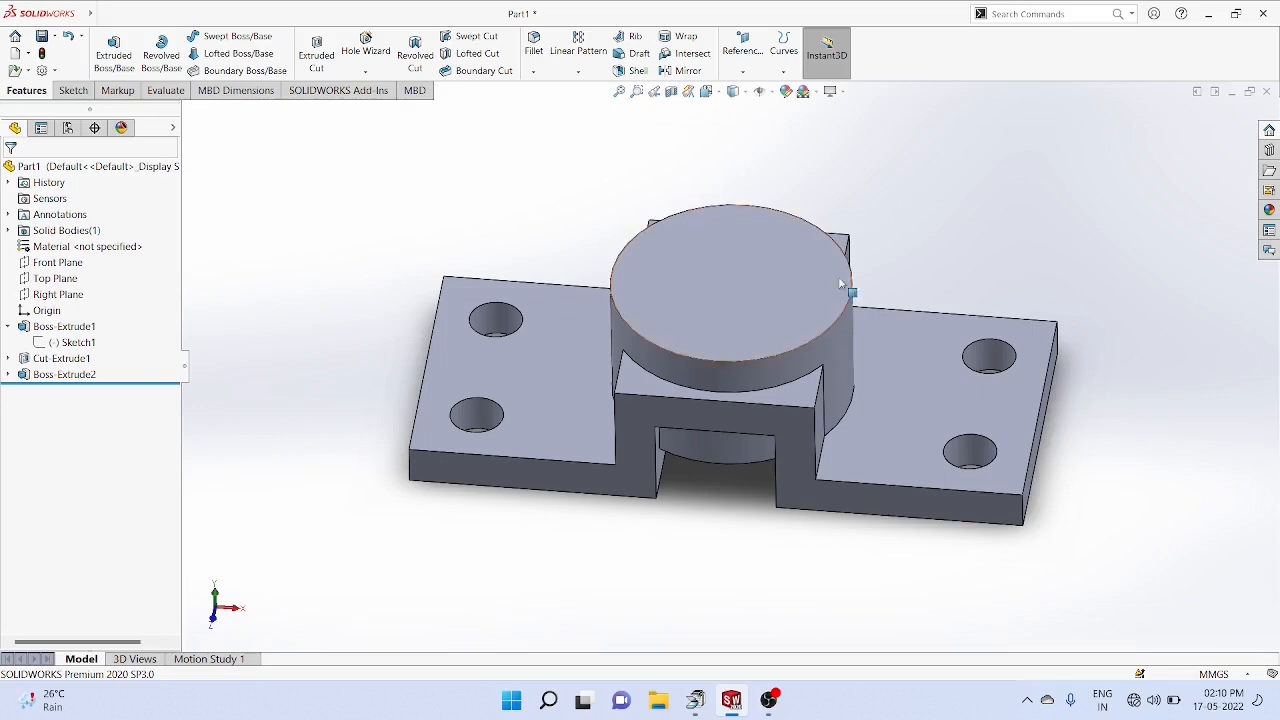
Start a sketch on the 36 mm boss's top face and draw a concentric circle of about 10.4 mm radius
{"action": "right_click", "coordinate": [783, 285]}
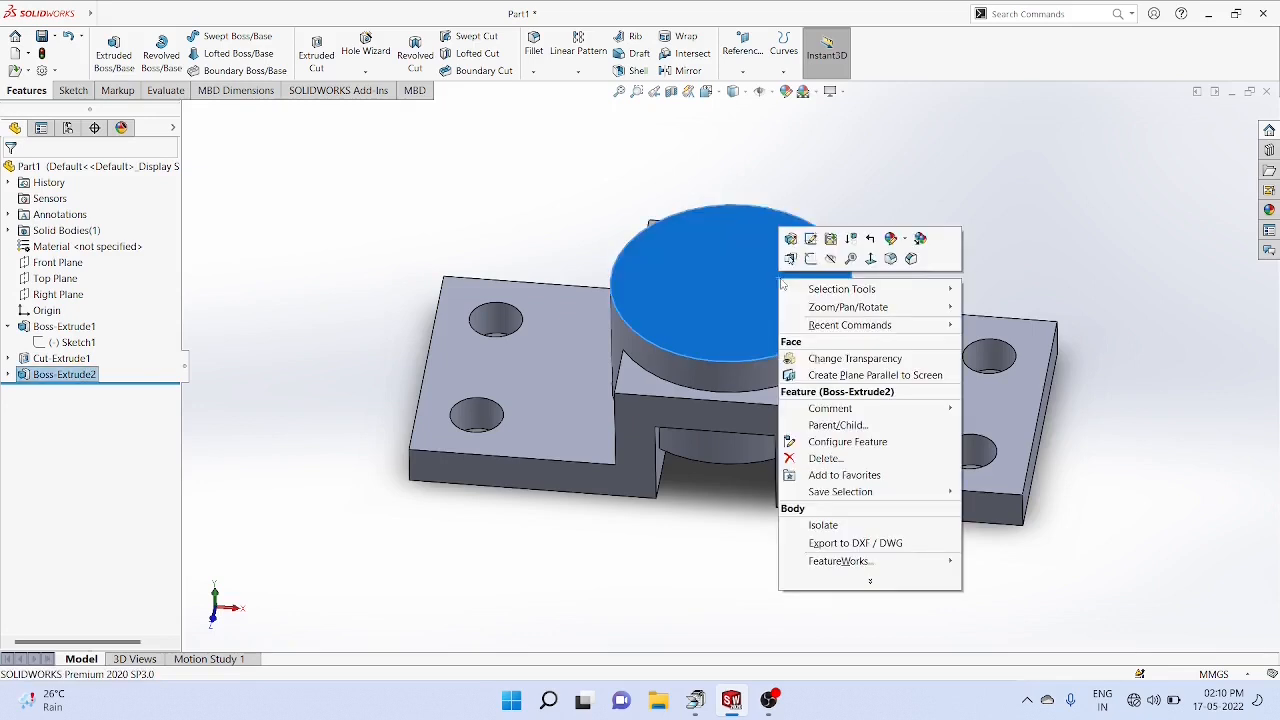
{"action": "left_click", "coordinate": [870, 258]}
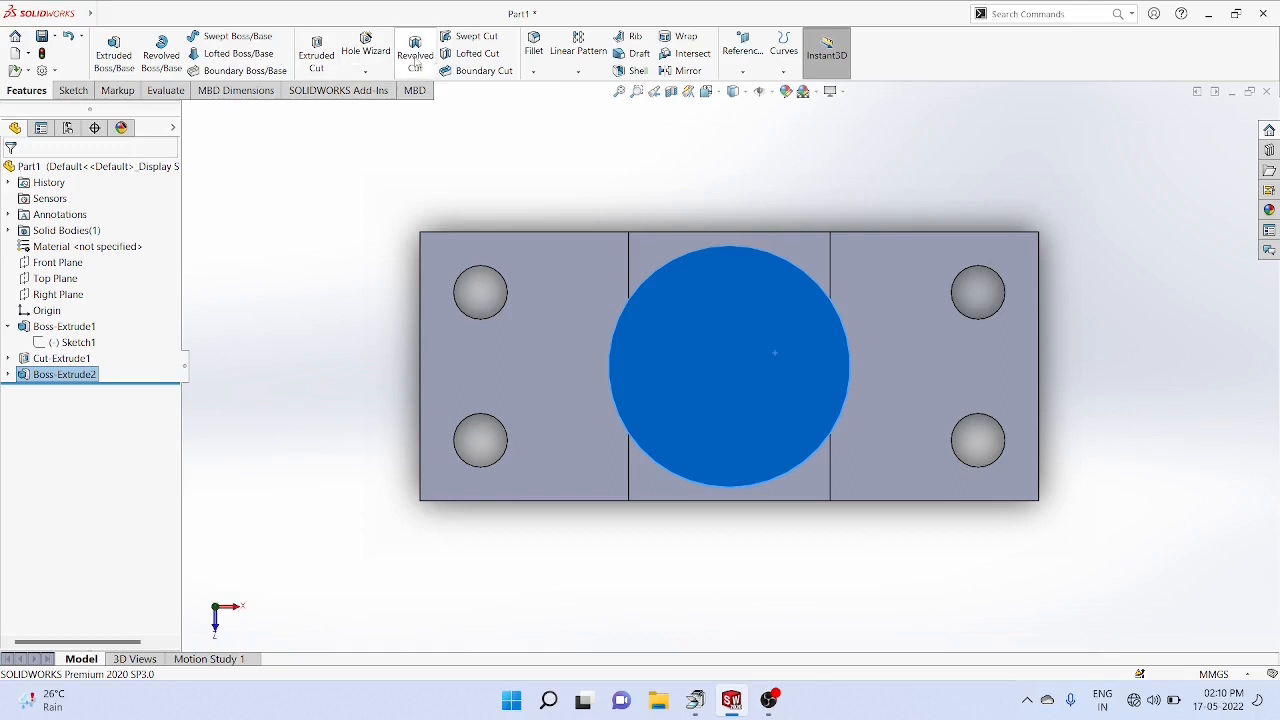
{"action": "left_click", "coordinate": [64, 92]}
{"action": "left_click", "coordinate": [250, 36]}
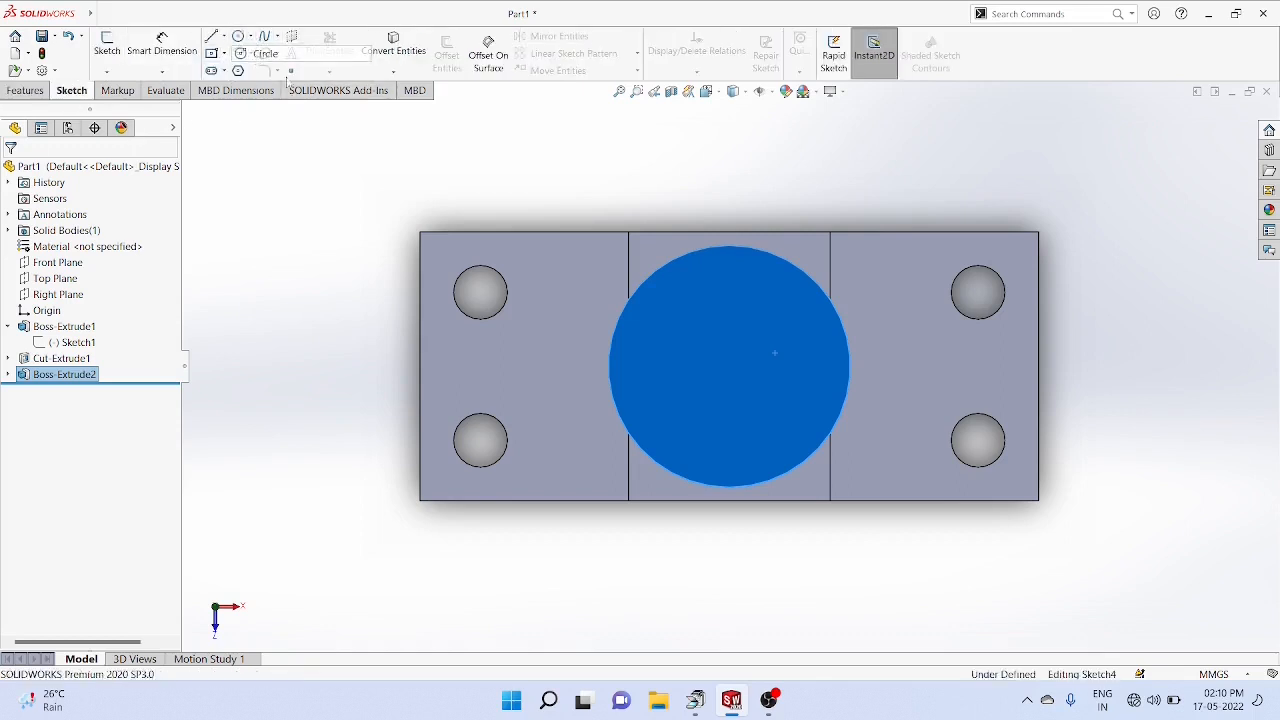
{"action": "left_click", "coordinate": [256, 49]}
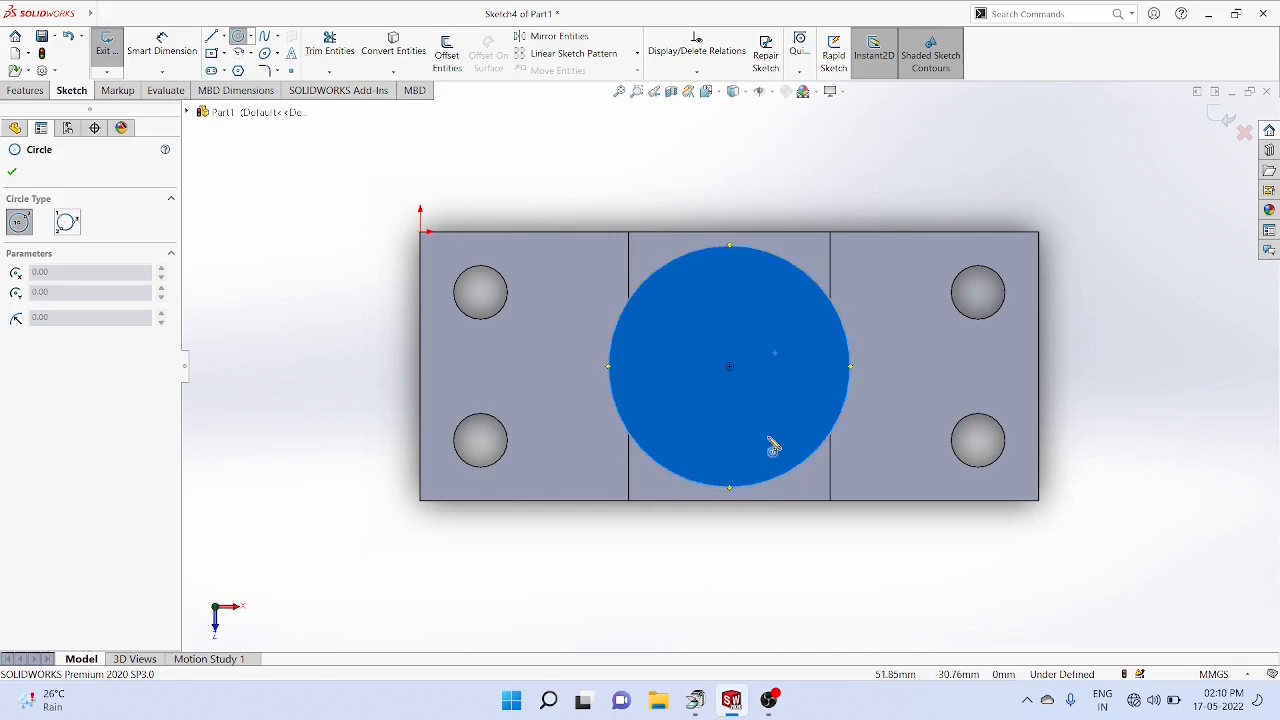
{"action": "left_click", "coordinate": [730, 367]}
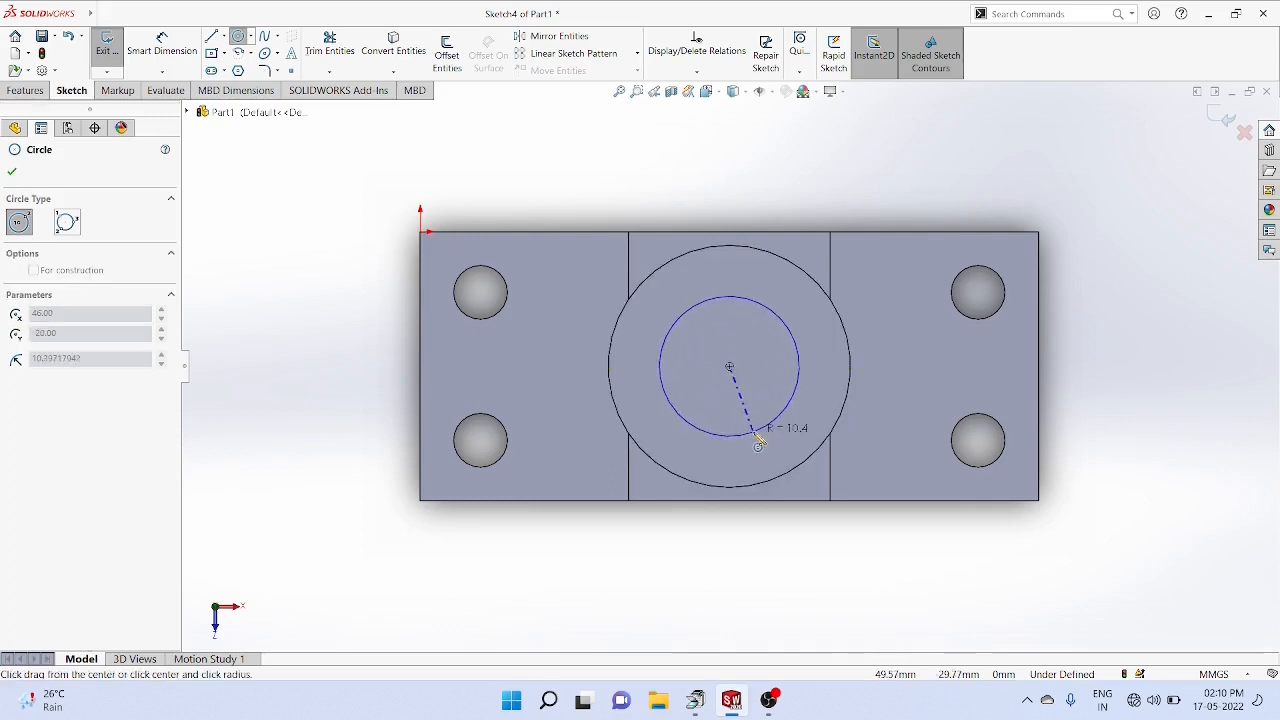
{"action": "left_click", "coordinate": [758, 436]}
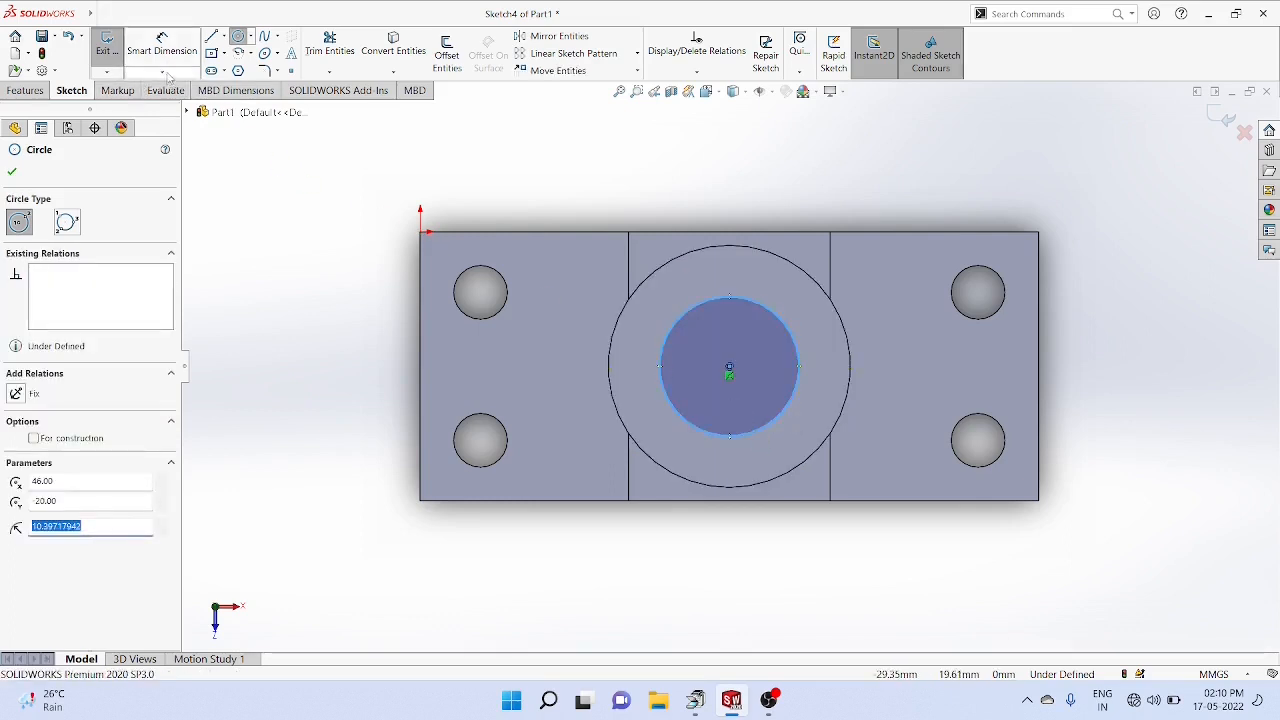
Dimension the new concentric circle with a diameter of 30 mm
{"action": "left_click", "coordinate": [166, 74]}
{"action": "left_click", "coordinate": [196, 92]}
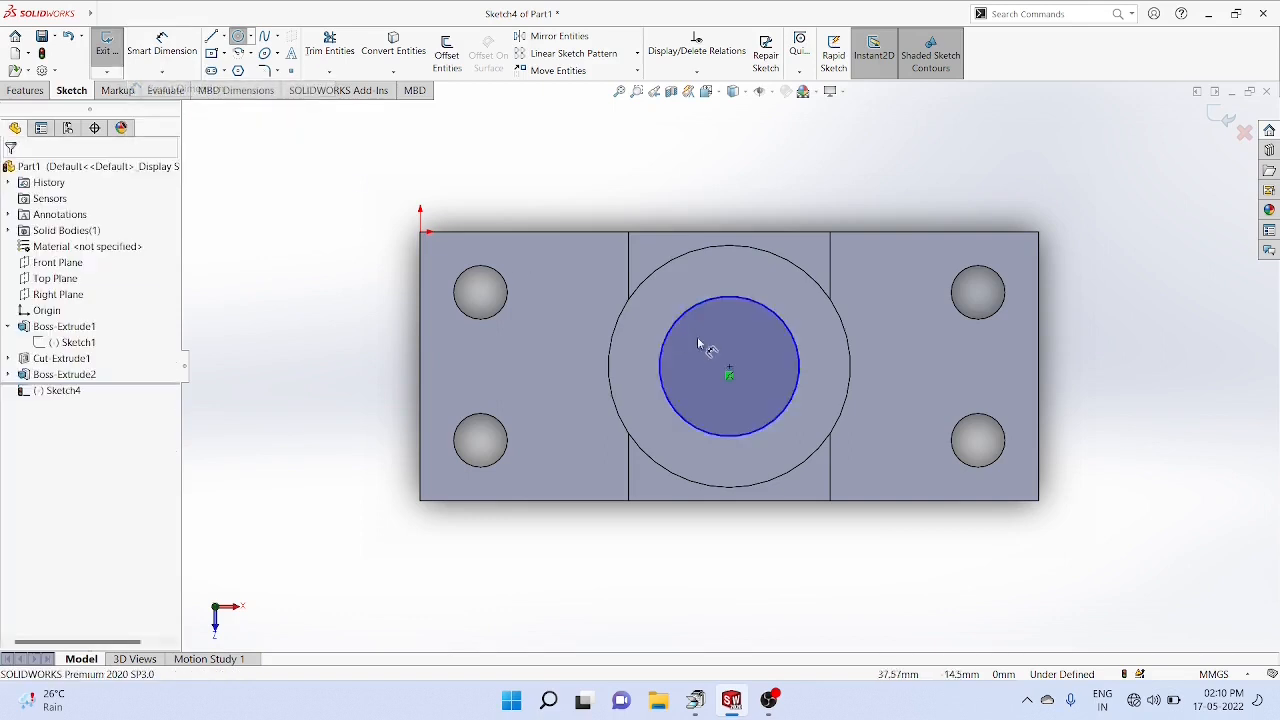
{"action": "left_click", "coordinate": [766, 307]}
{"action": "left_click", "coordinate": [887, 168]}
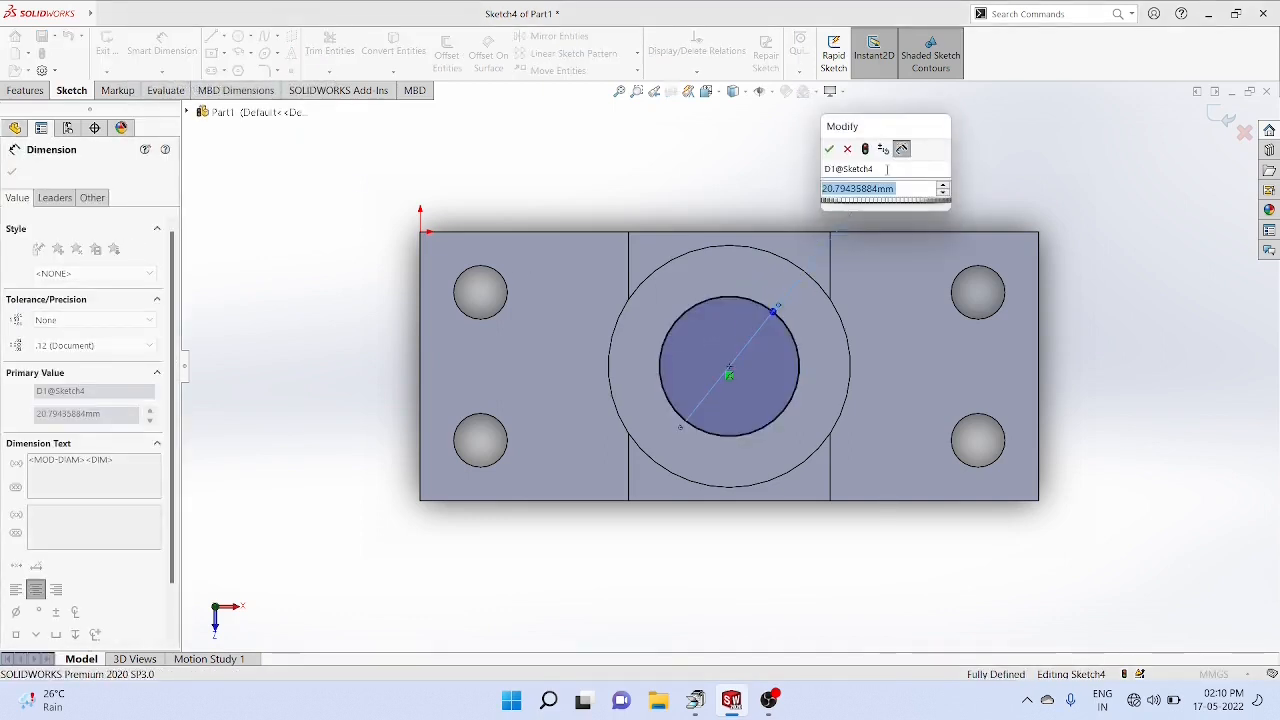
{"action": "type", "text": "30"}
{"action": "key", "text": "Return"}
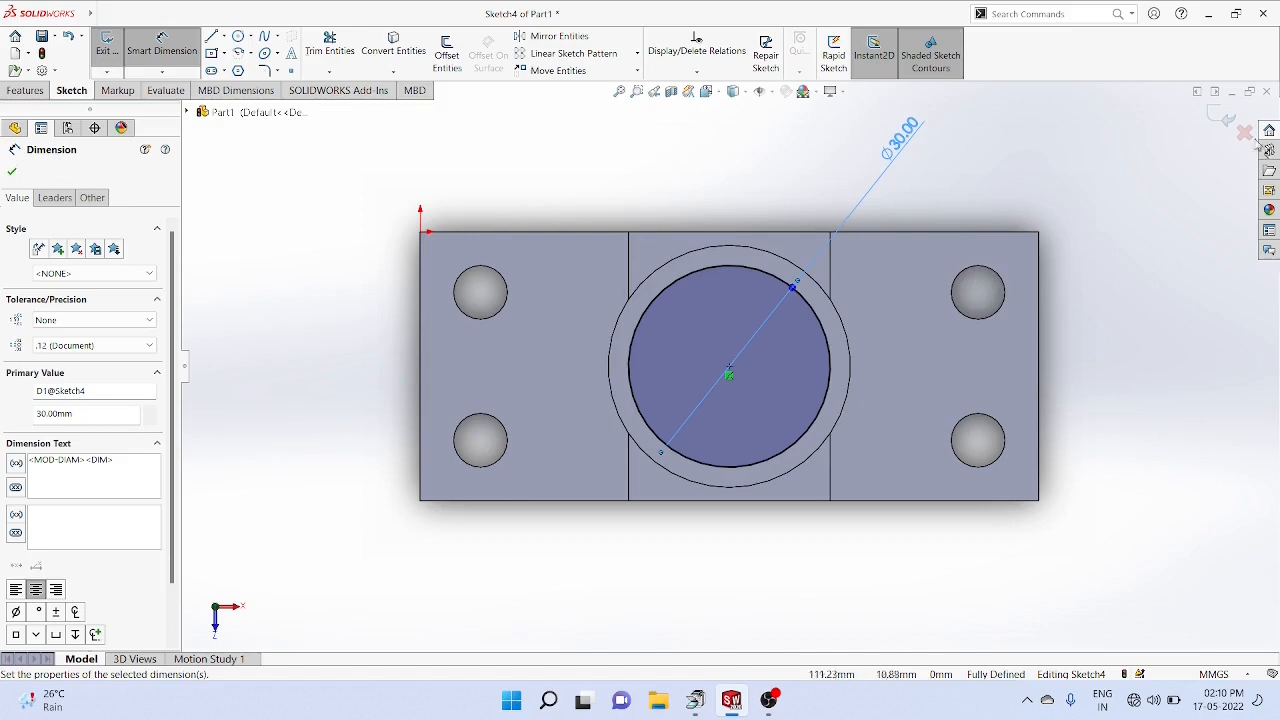
Extrude the 30 mm circle upward 18 mm as a blind boss merged with the bracket
{"action": "middle_click_drag", "start_coordinate": [1149, 331], "coordinate": [1154, 254]}
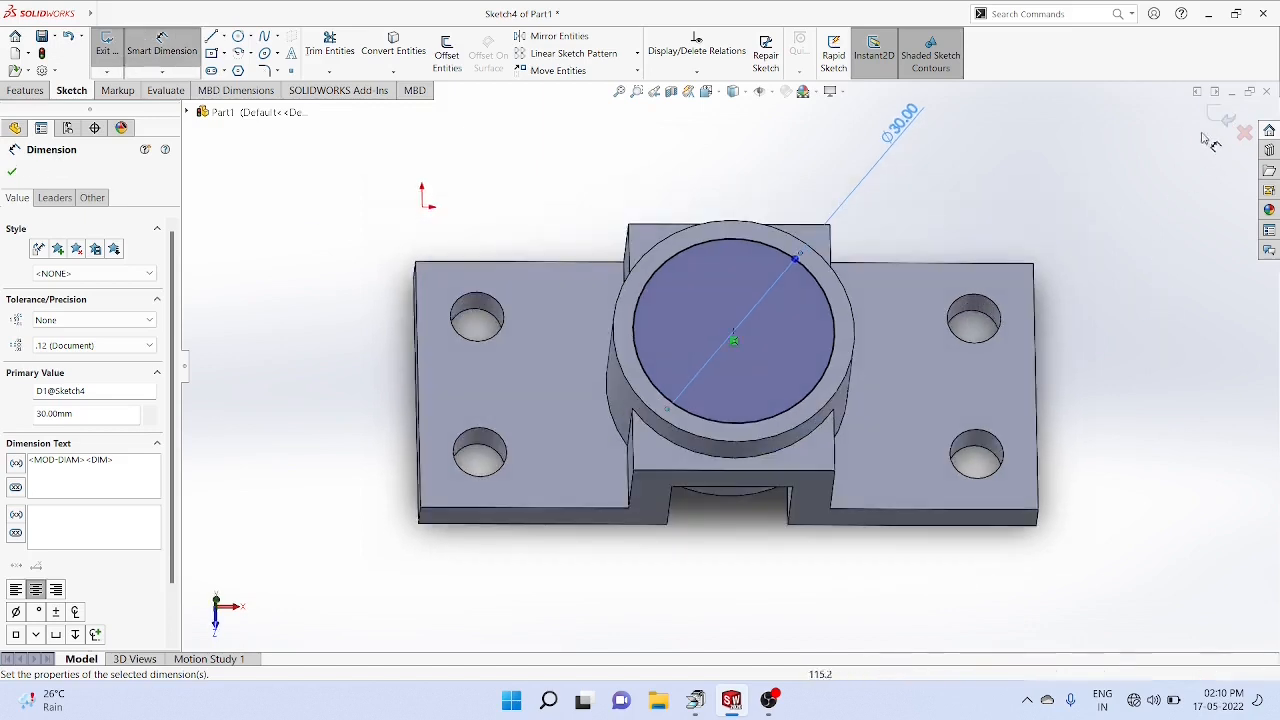
{"action": "left_click", "coordinate": [26, 90]}
{"action": "left_click", "coordinate": [113, 55]}
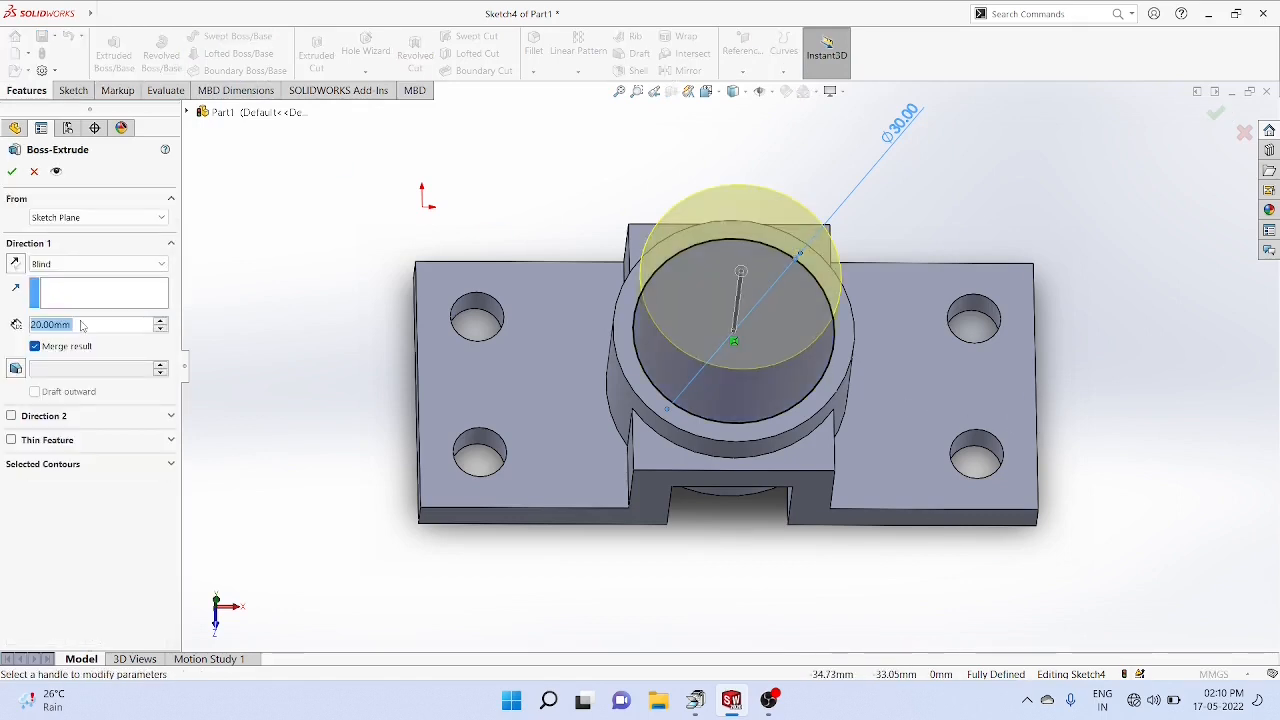
{"action": "type", "text": "18"}
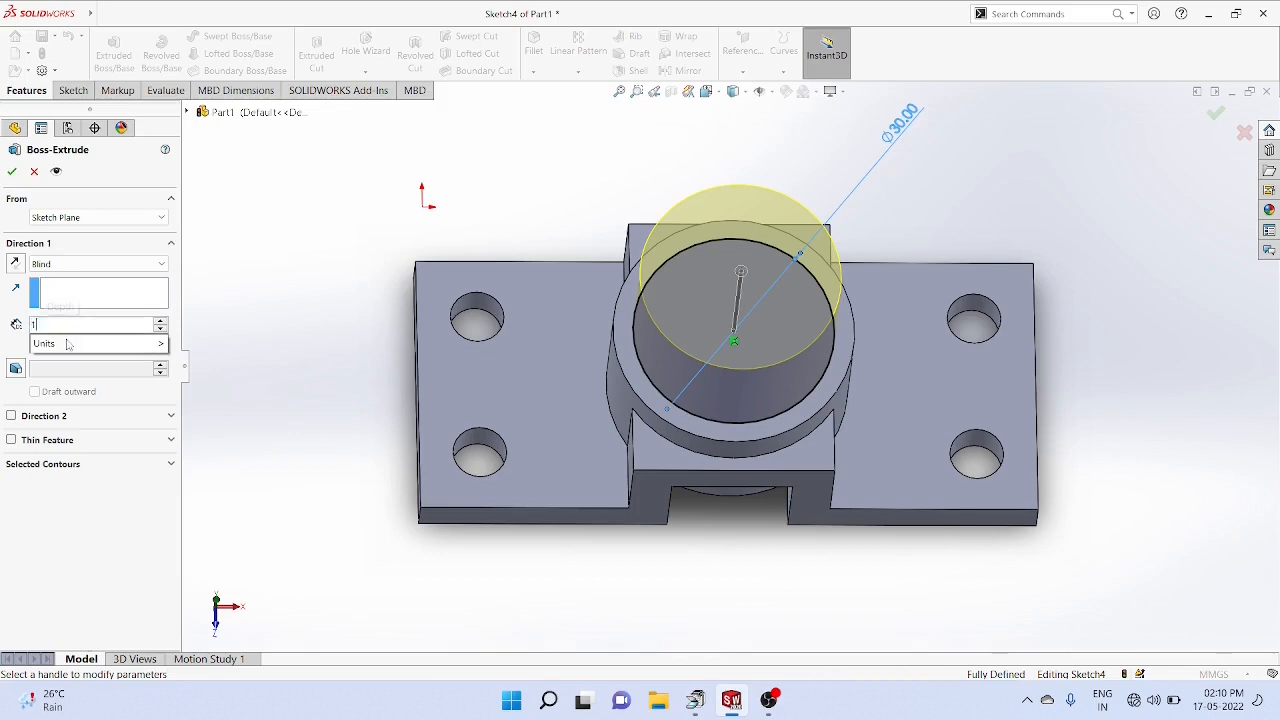
{"action": "key", "text": "Return"}
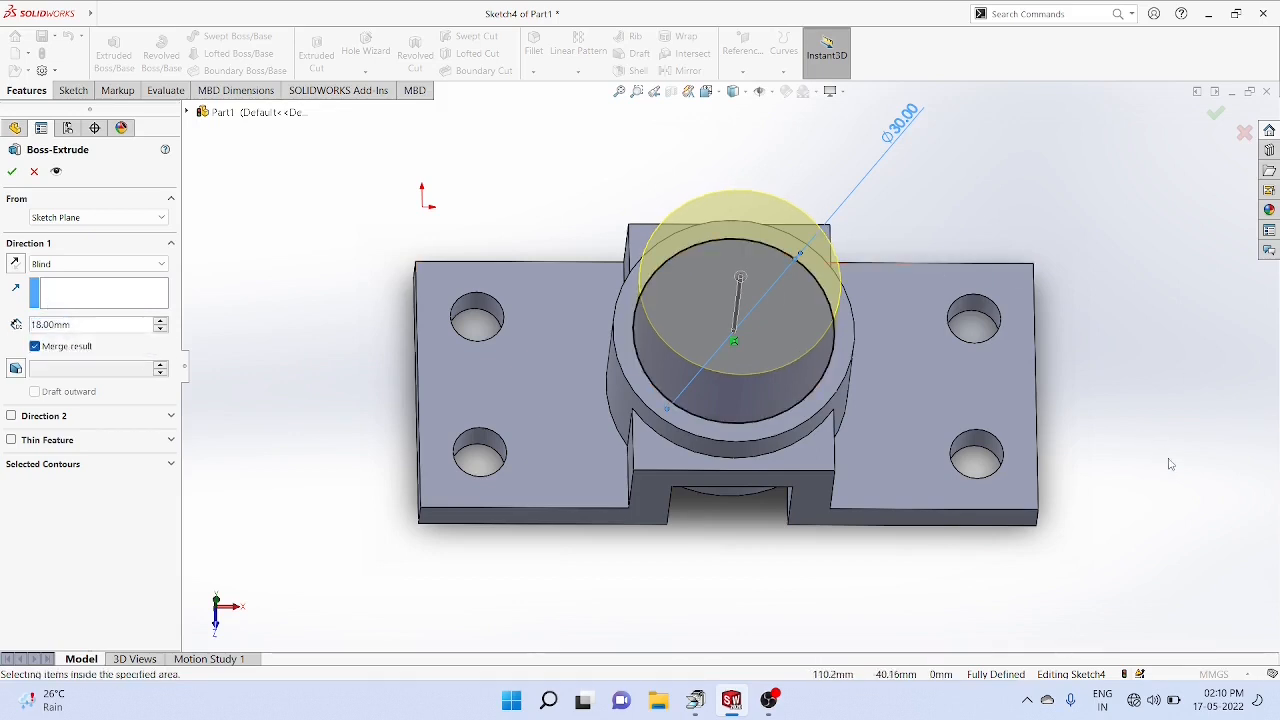
{"action": "left_click", "coordinate": [1216, 113]}
Sketch a concentric circle on the 30 mm boss's top face and set its radius to 10 mm
{"action": "middle_click_drag", "start_coordinate": [1175, 342], "coordinate": [1003, 329]}
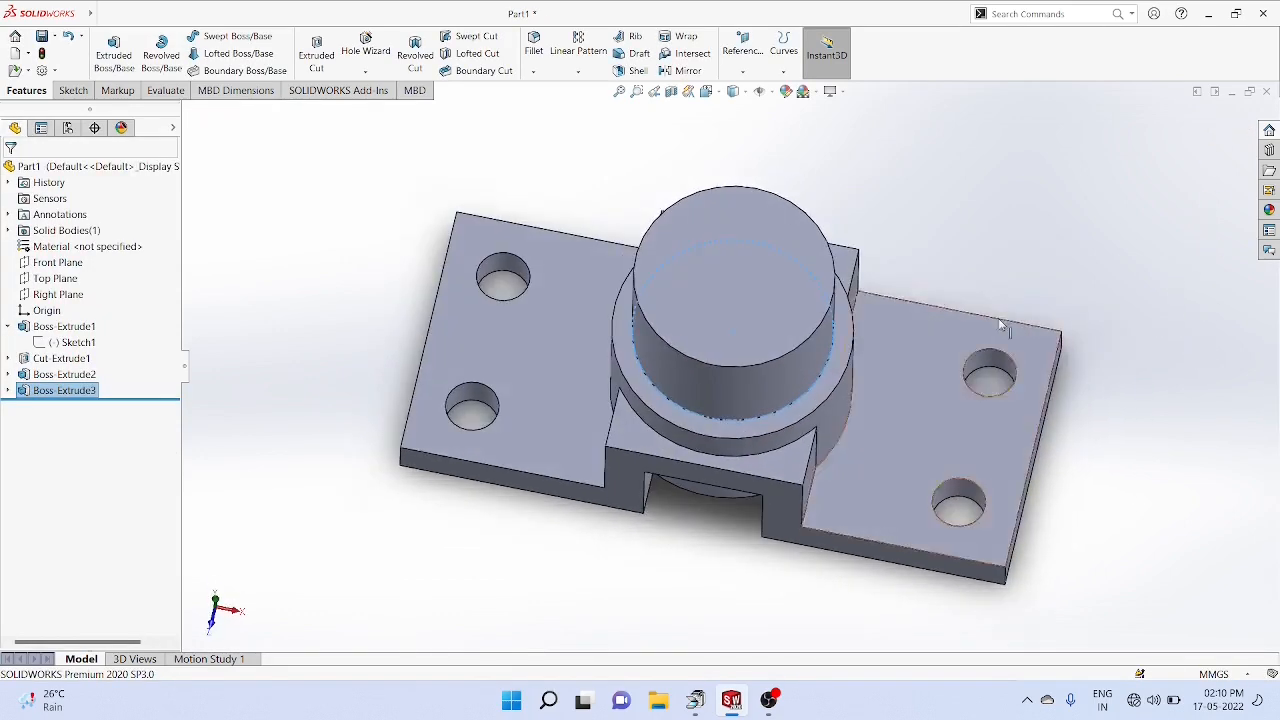
{"action": "right_click", "coordinate": [777, 240]}
{"action": "left_click", "coordinate": [868, 212]}
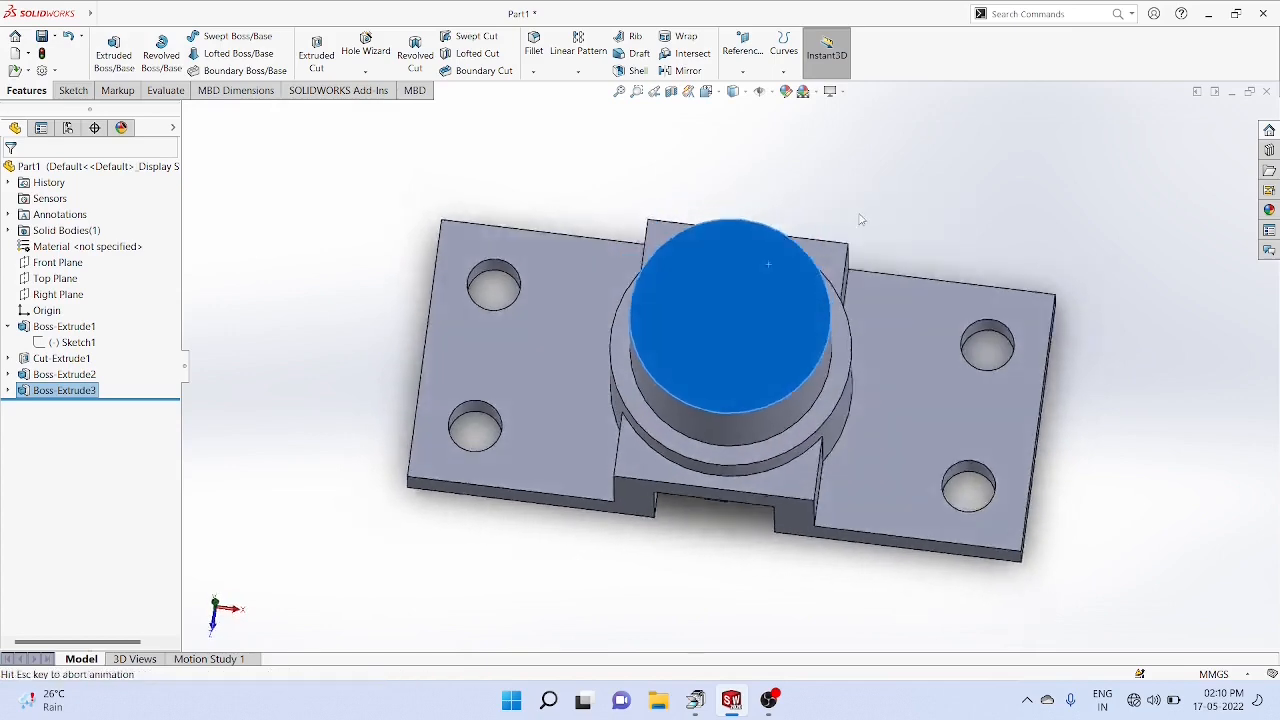
{"action": "left_click", "coordinate": [73, 90]}
{"action": "left_click", "coordinate": [250, 36]}
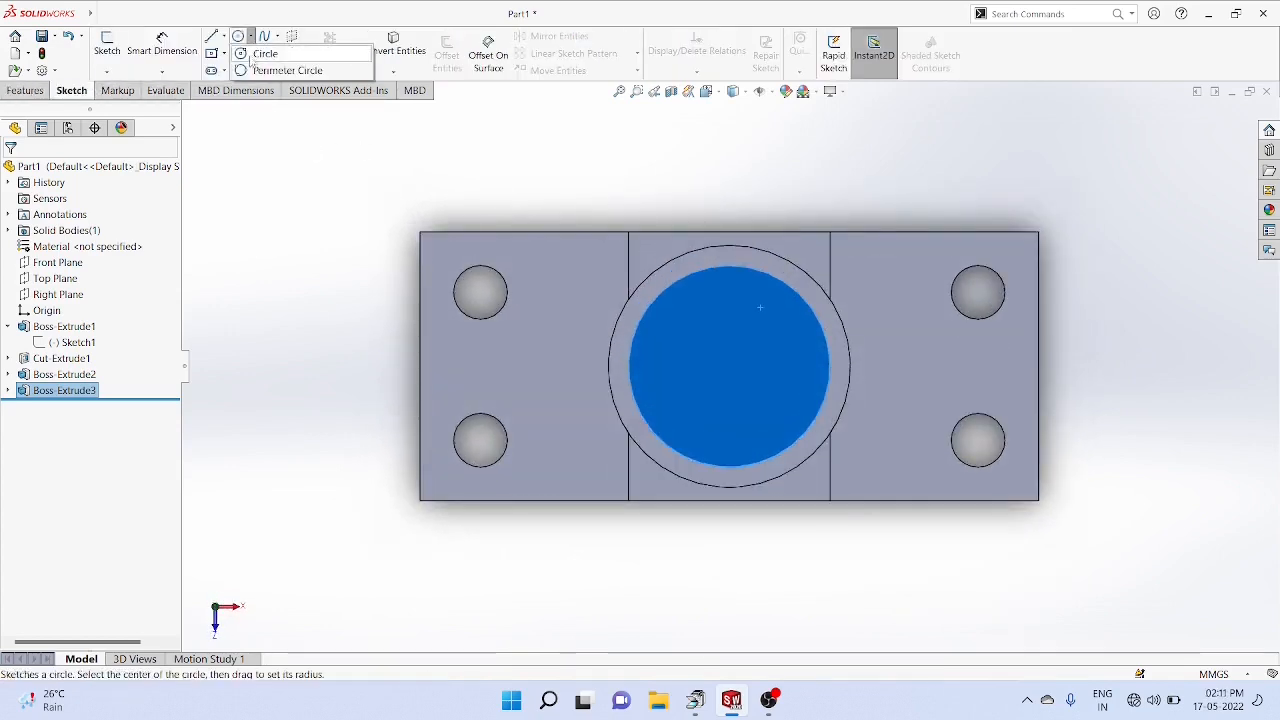
{"action": "left_click", "coordinate": [258, 54]}
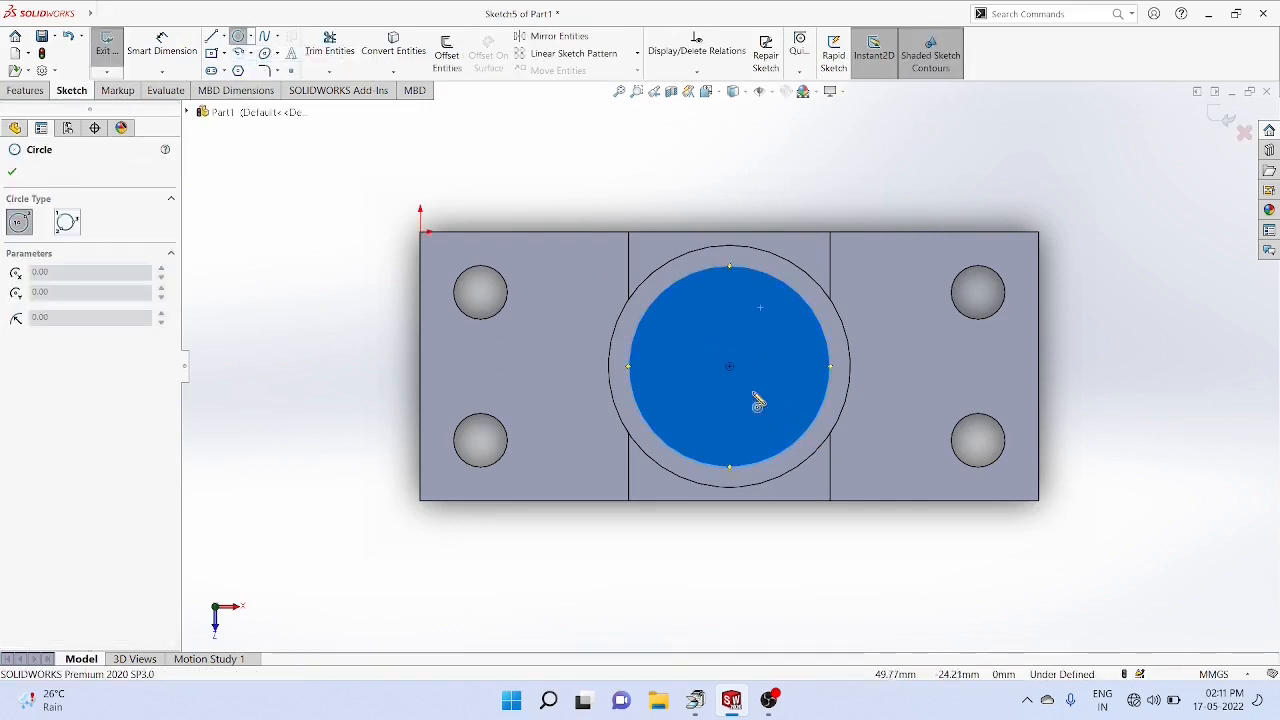
{"action": "left_click", "coordinate": [730, 368]}
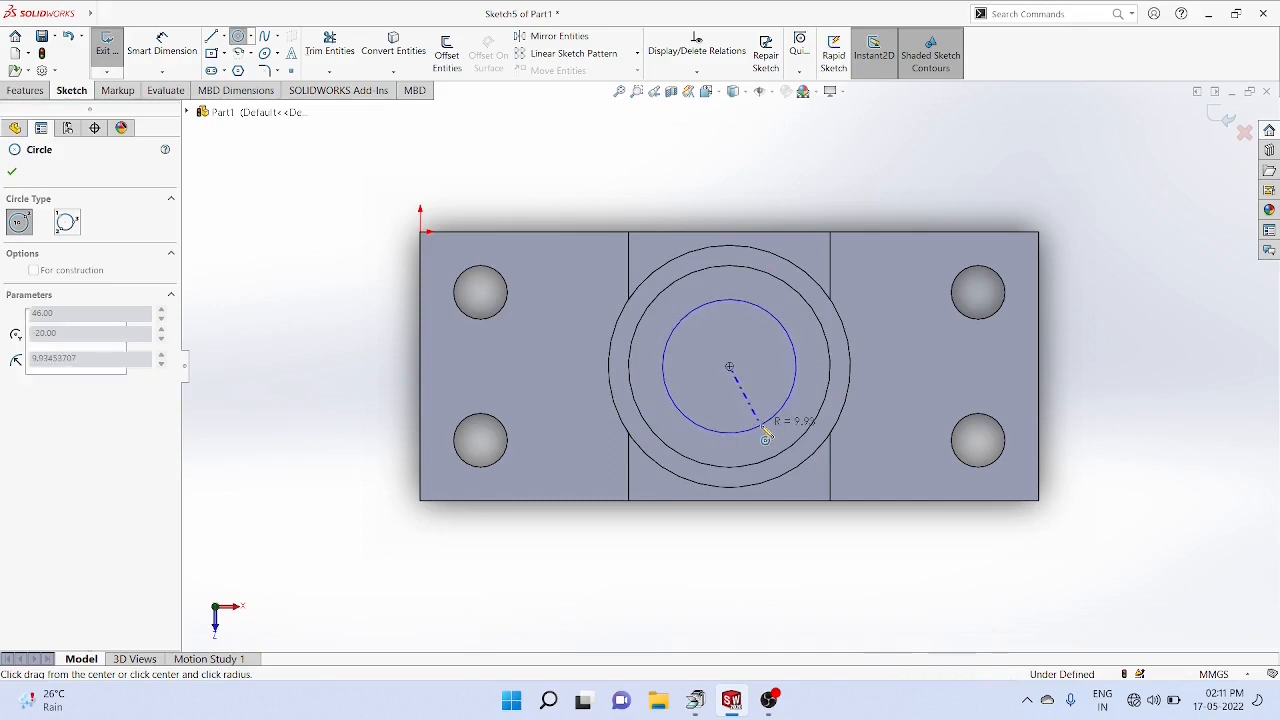
{"action": "left_click", "coordinate": [766, 423]}
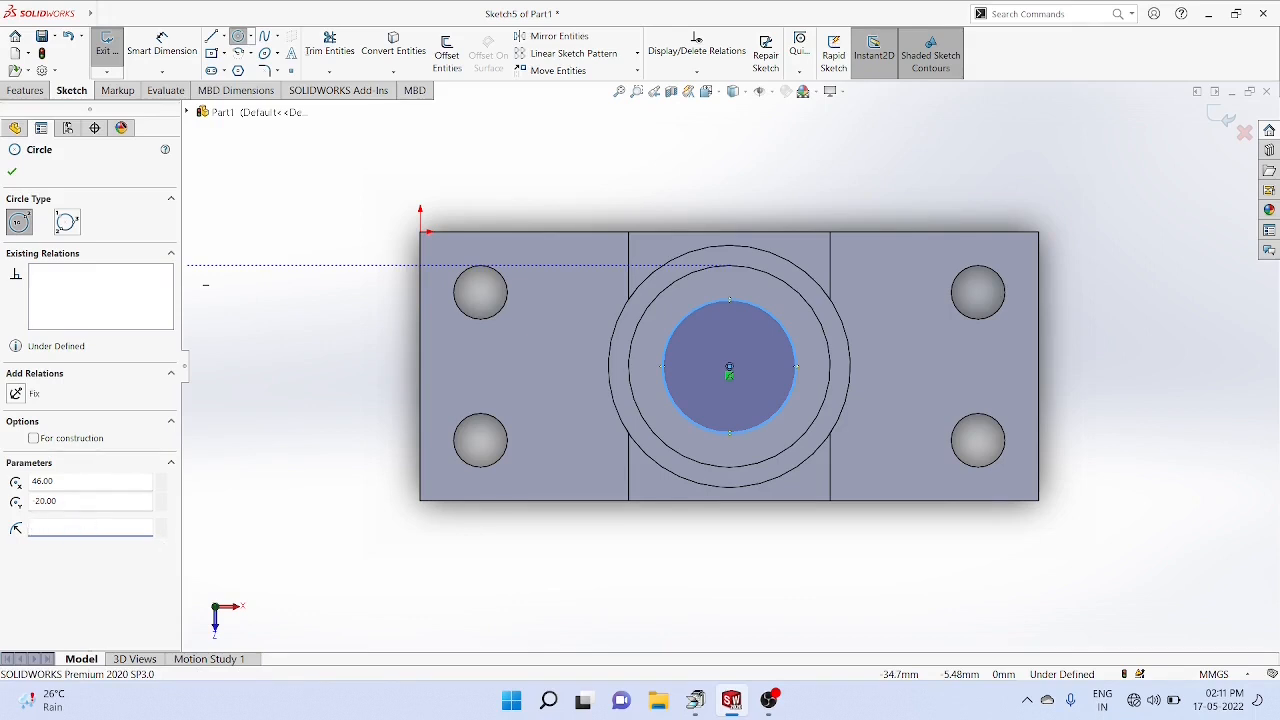
{"action": "key", "text": "Return"}
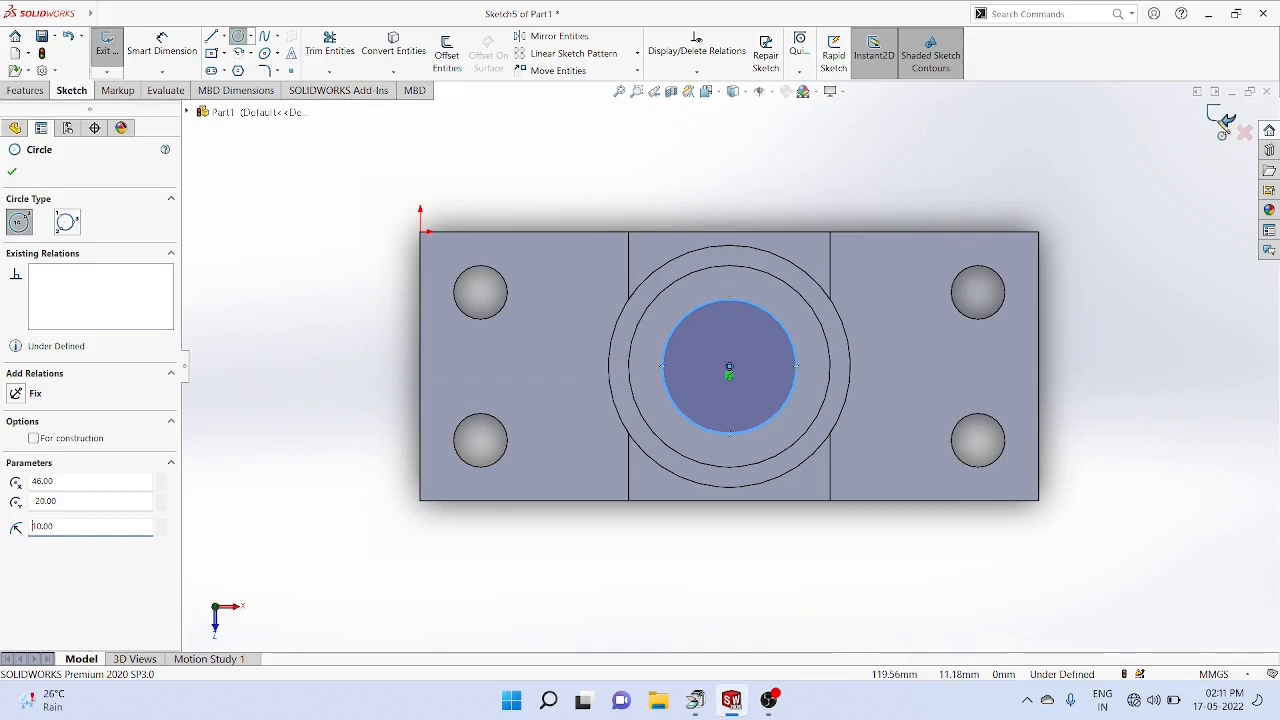
Cut the 10 mm radius circle down into the boss as an 18 mm deep blind extruded cut
{"action": "left_click", "coordinate": [30, 91]}
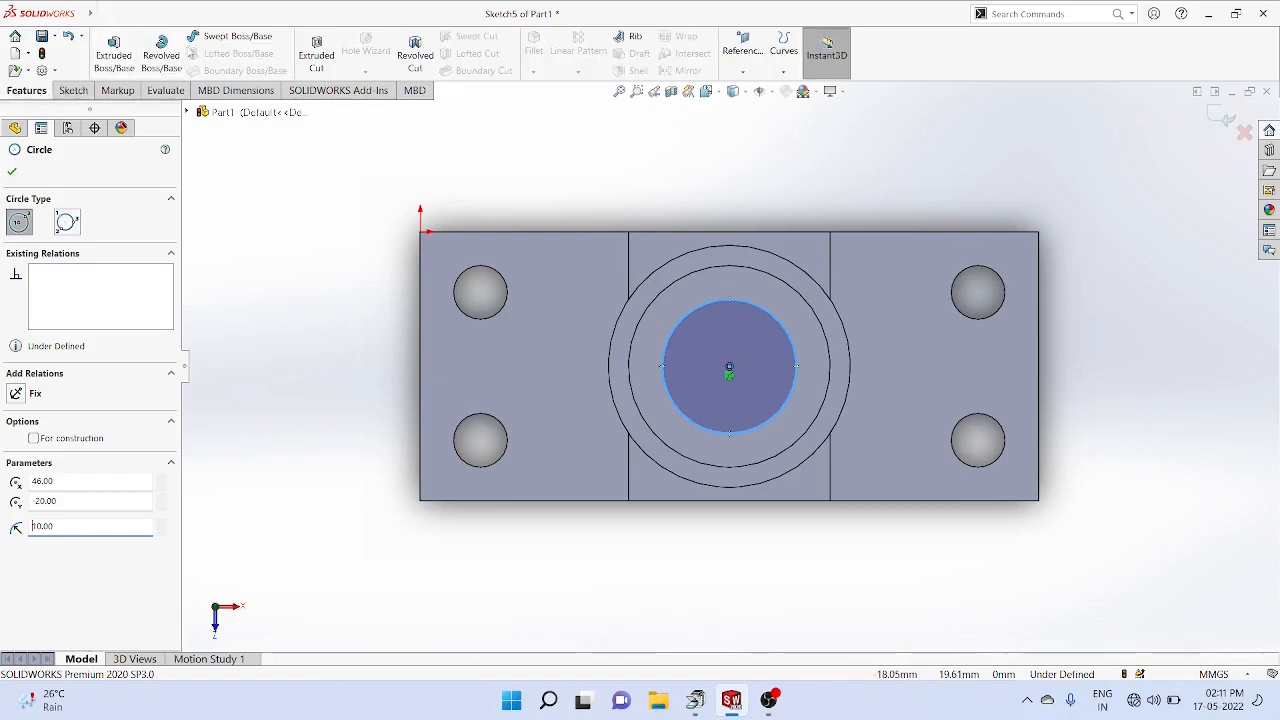
{"action": "left_click", "coordinate": [316, 50]}
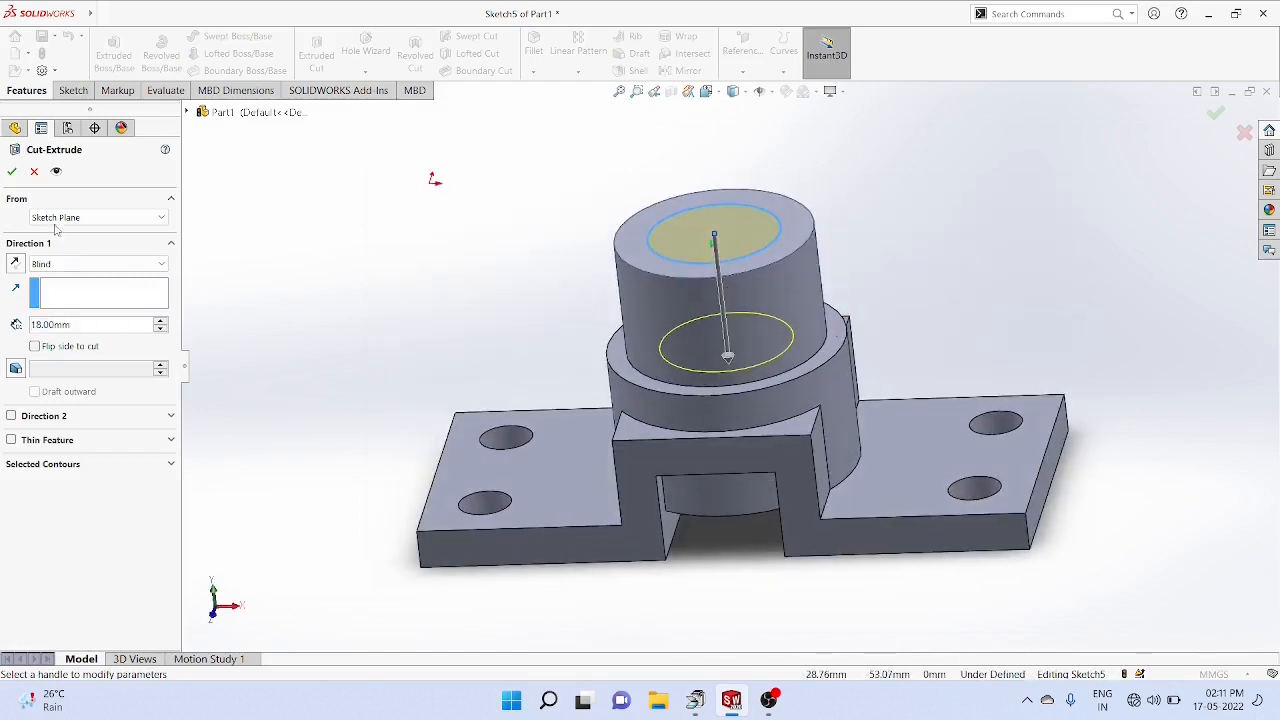
{"action": "left_click", "coordinate": [12, 172]}
Start a sketch on the floor of the bore and draw a concentric circle of about 5.9 mm radius
{"action": "middle_click_drag", "start_coordinate": [1100, 322], "coordinate": [1119, 429]}
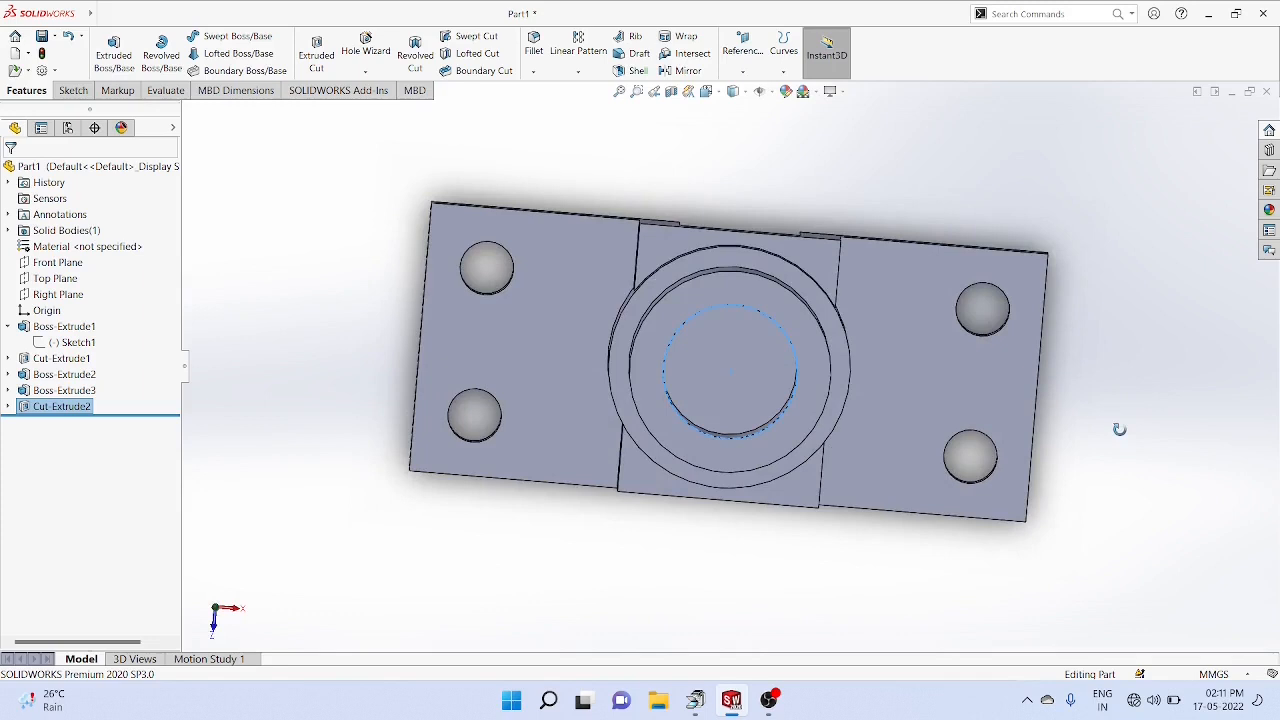
{"action": "left_click", "coordinate": [742, 358]}
{"action": "right_click", "coordinate": [741, 354]}
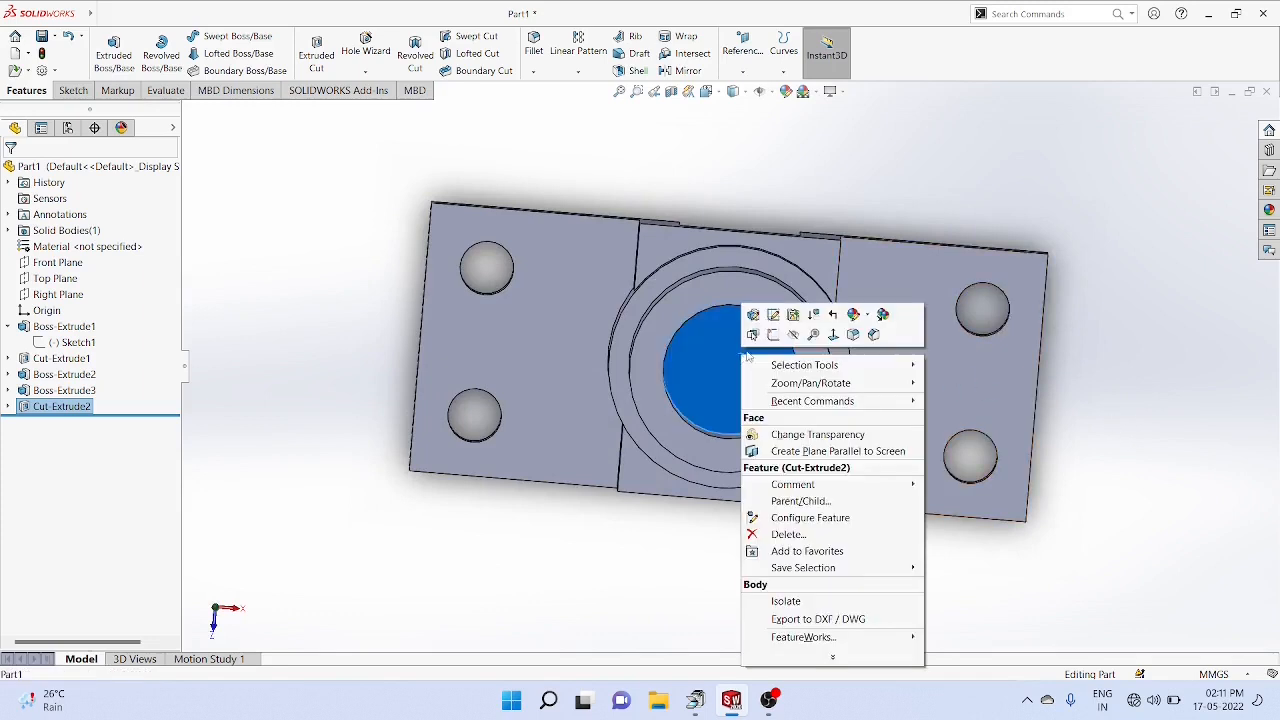
{"action": "left_click", "coordinate": [833, 334]}
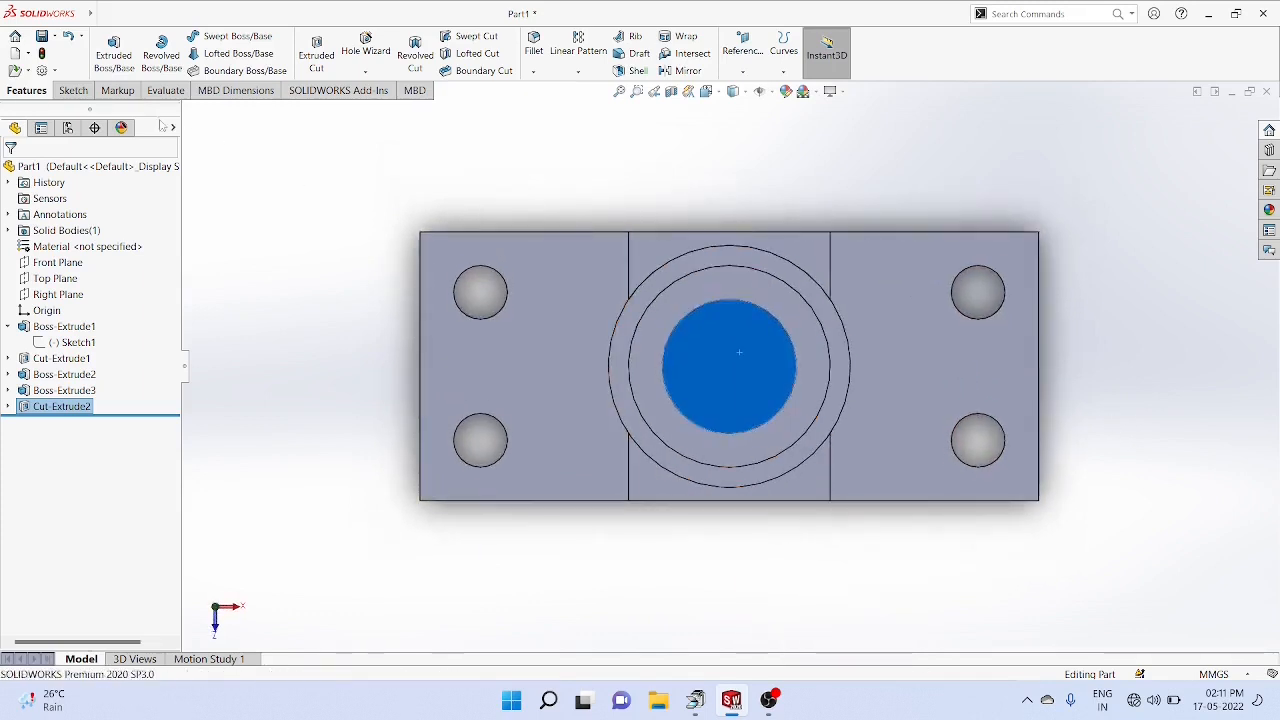
{"action": "left_click", "coordinate": [72, 90]}
{"action": "left_click", "coordinate": [251, 36]}
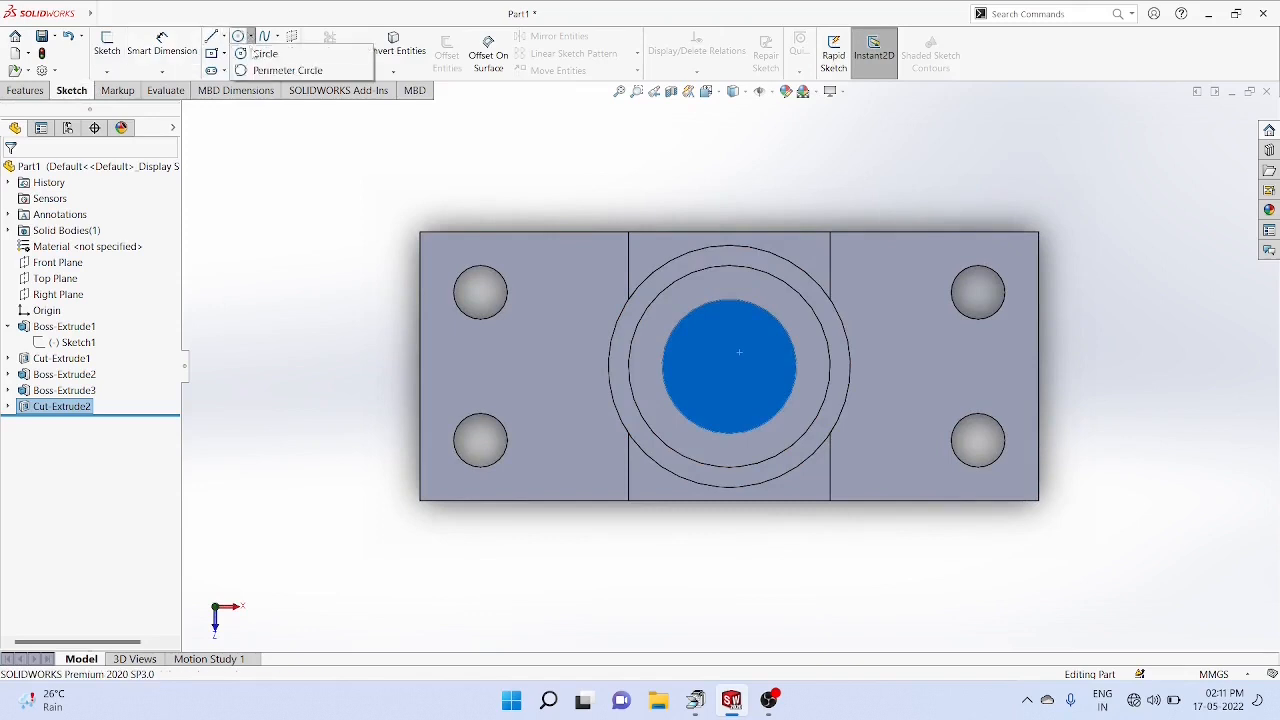
{"action": "left_click", "coordinate": [265, 53]}
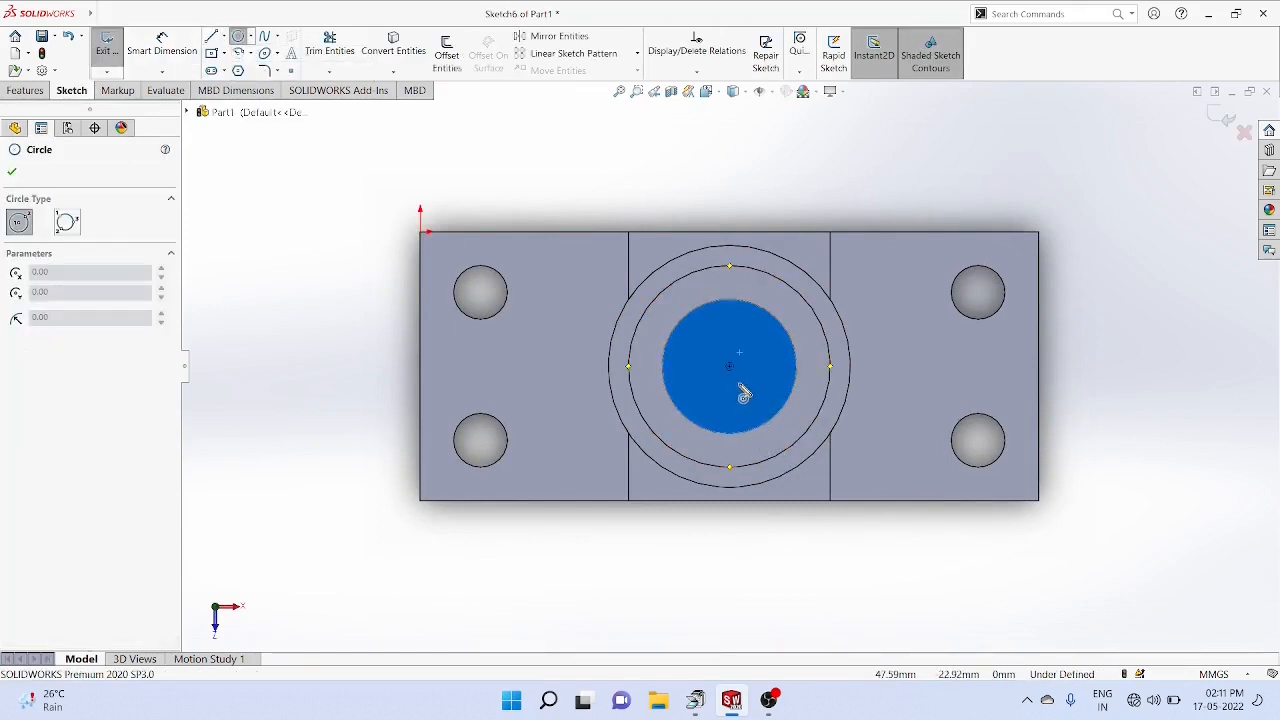
{"action": "left_click", "coordinate": [729, 367]}
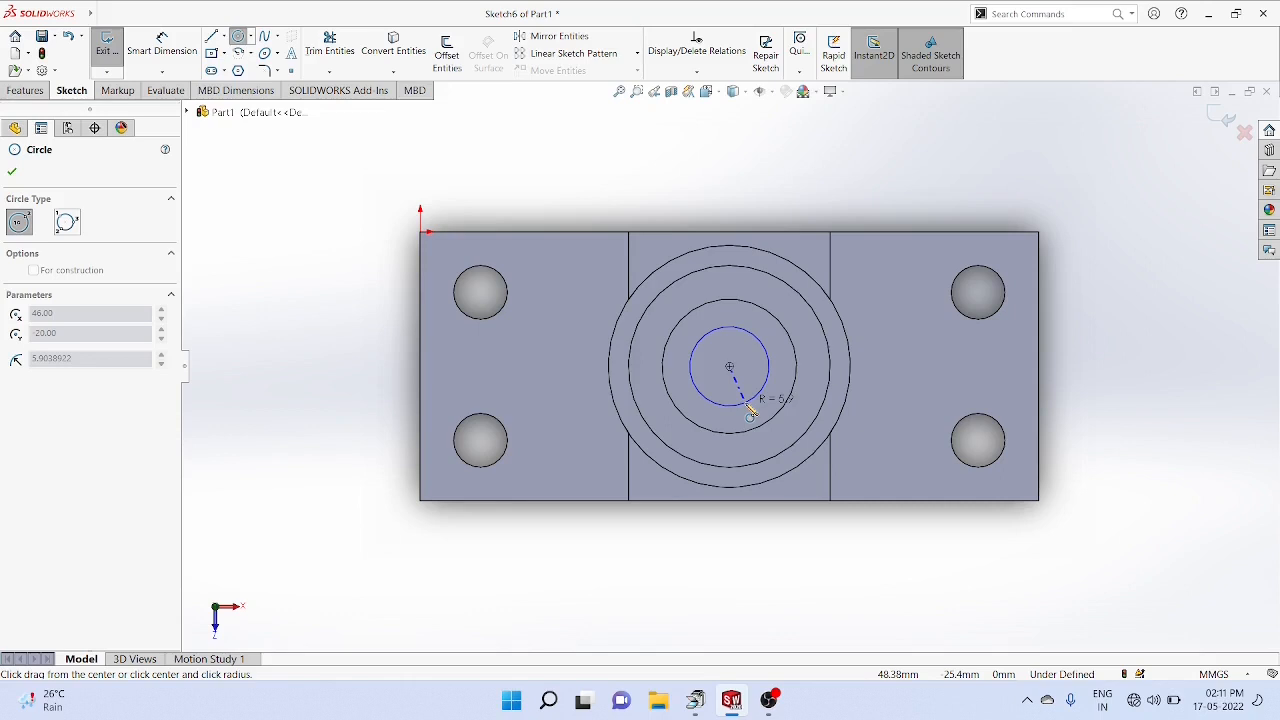
{"action": "left_click", "coordinate": [749, 410]}
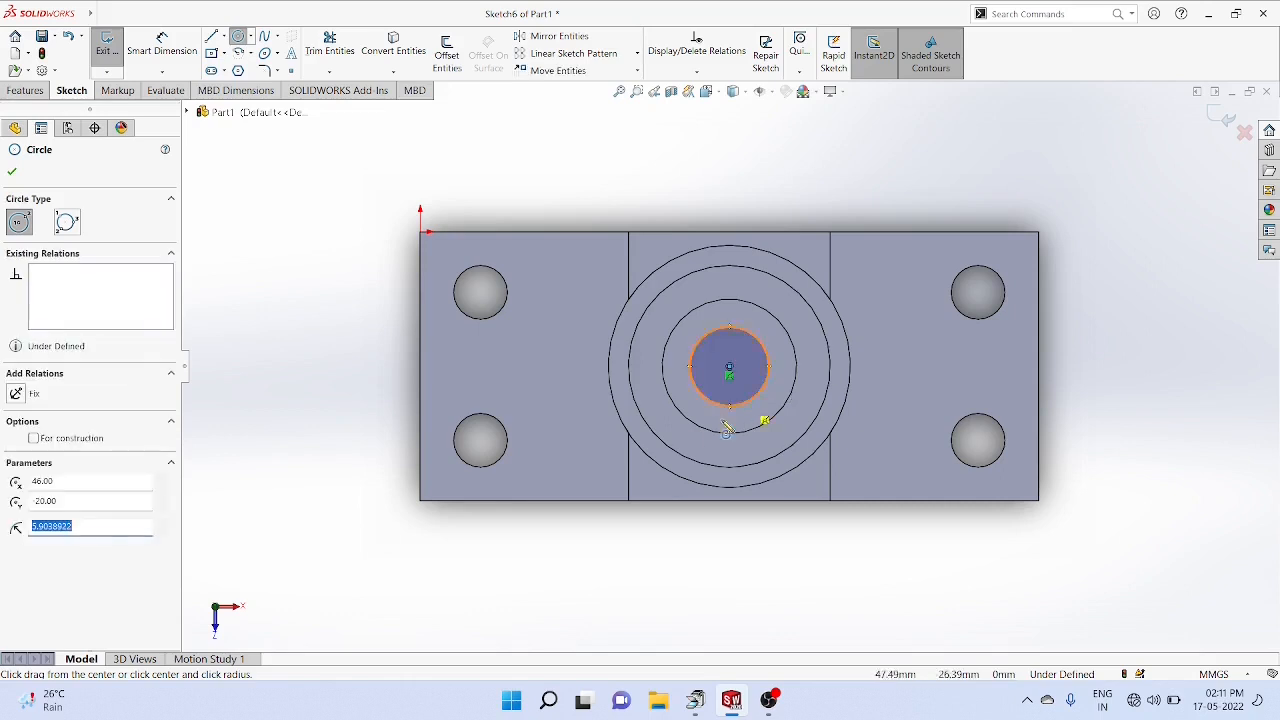
Set the radius of the circle on the bore's floor to 7.5 mm
{"action": "double_click", "coordinate": [49, 527]}
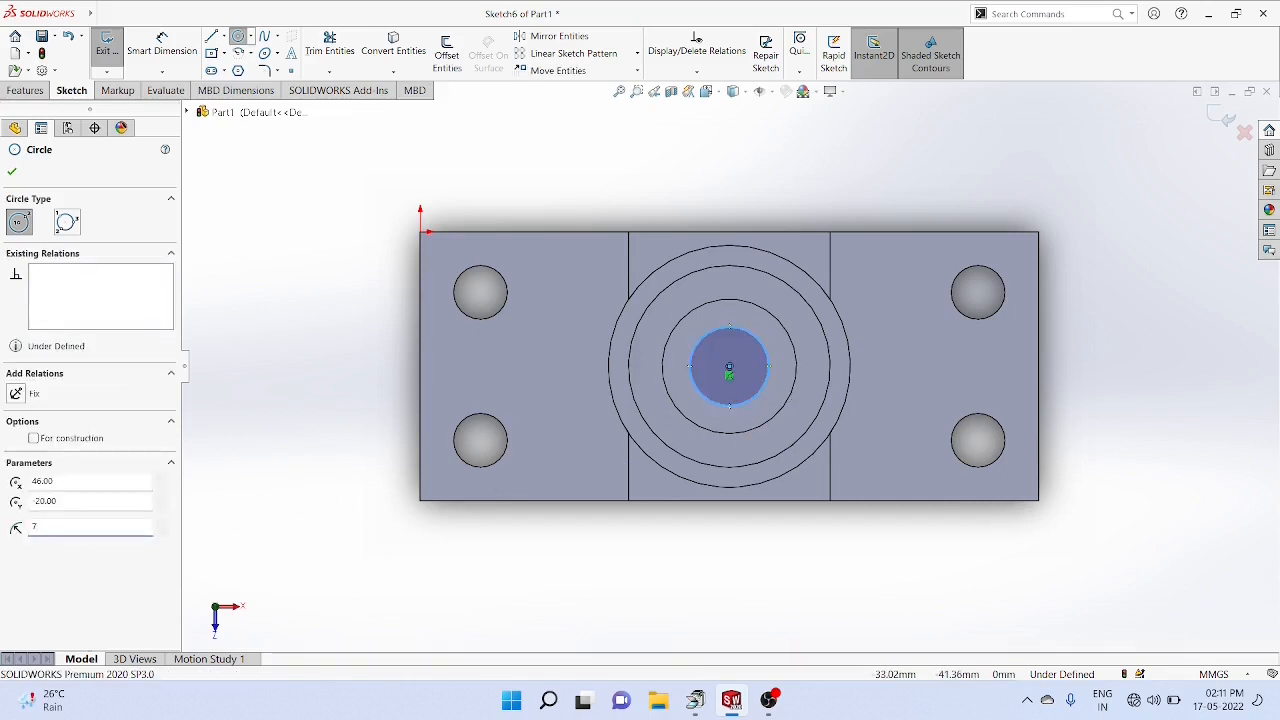
{"action": "type", "text": "7.5"}
{"action": "key", "text": "Return"}
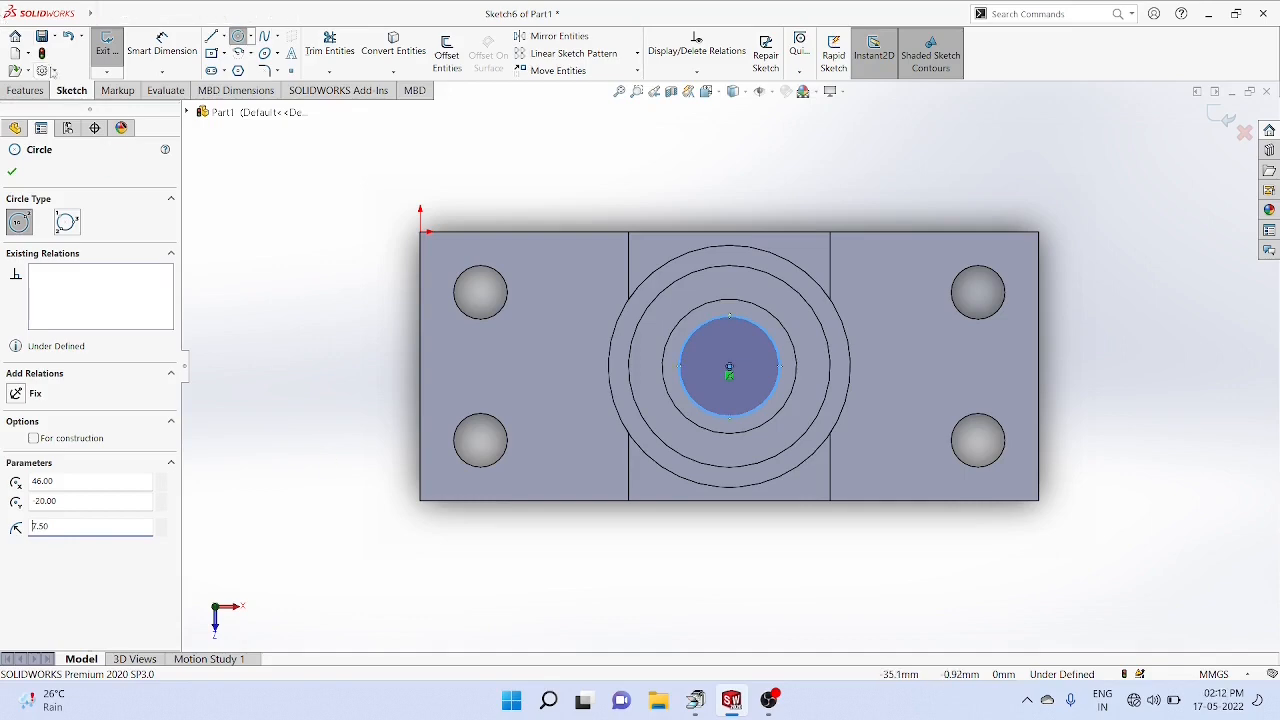
Make an extruded cut from the 7.5 mm radius circle down through the remaining lower boss
{"action": "left_click", "coordinate": [12, 91]}
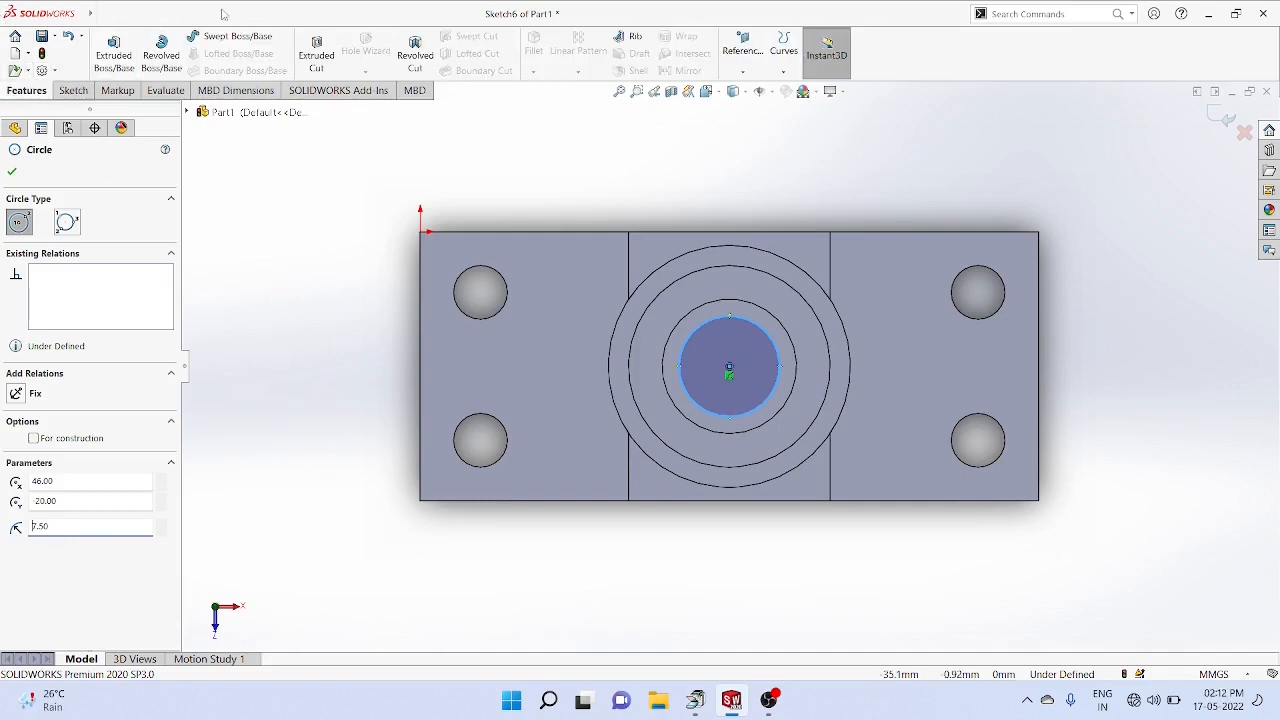
{"action": "left_click", "coordinate": [316, 55]}
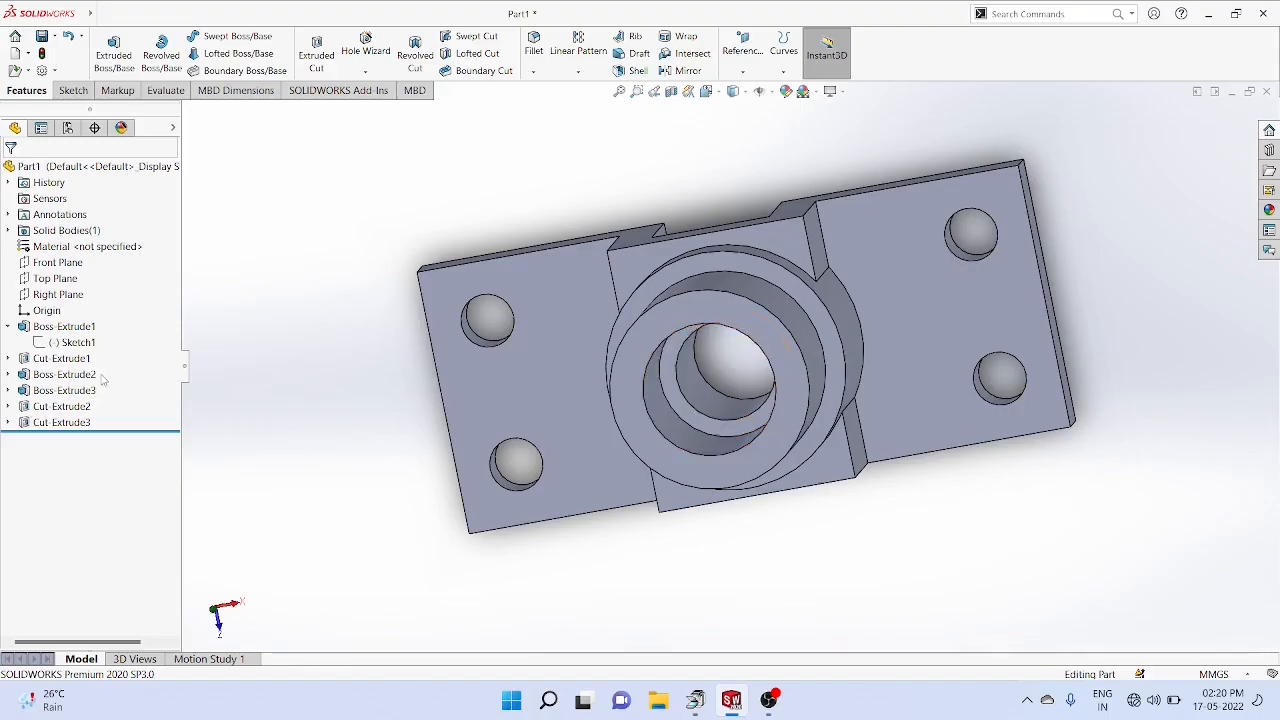
Create a reference plane parallel to the Right Plane, offset 9 mm inward across the flange
{"action": "middle_click_drag", "start_coordinate": [335, 458], "coordinate": [1154, 534]}
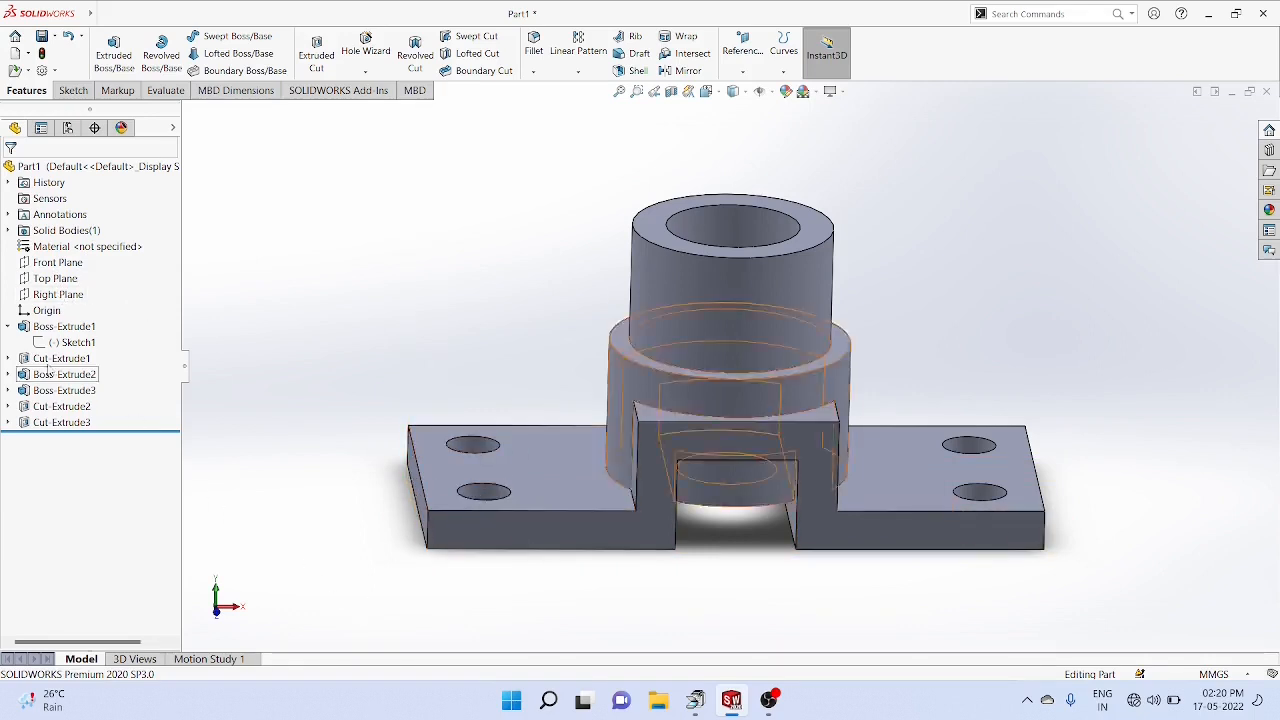
{"action": "left_click", "coordinate": [57, 300]}
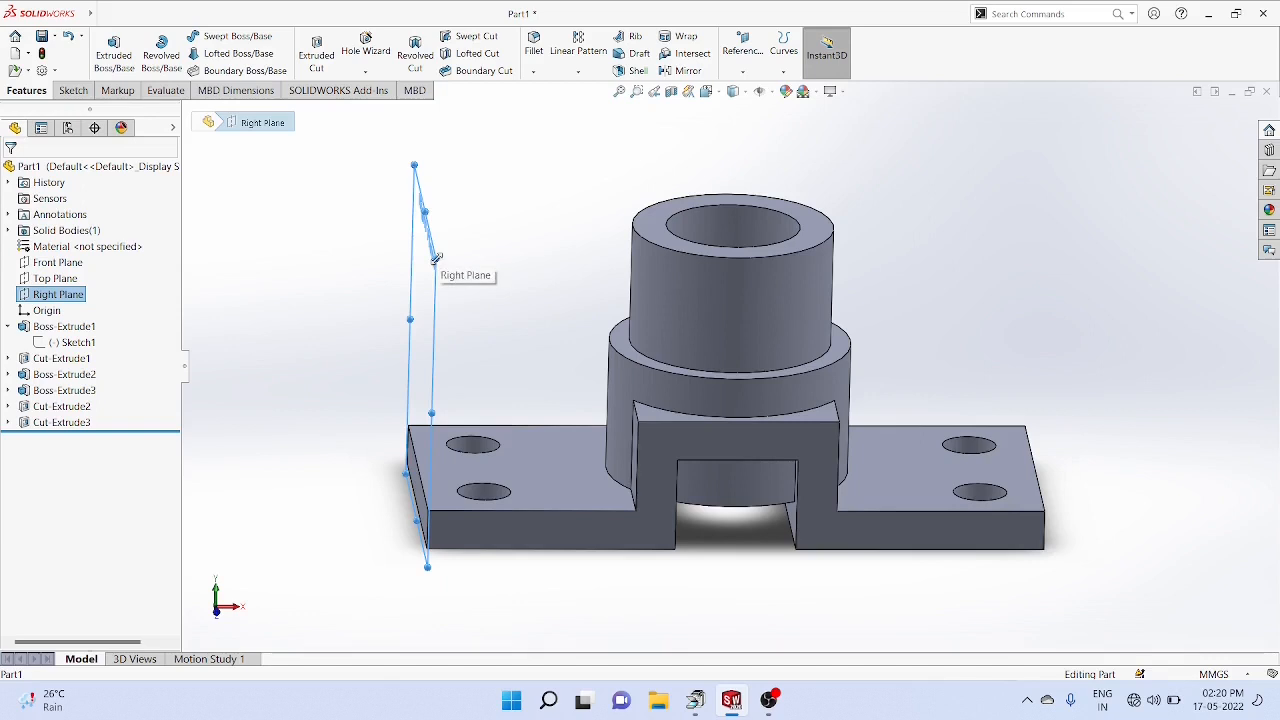
{"action": "left_click_drag", "start_coordinate": [435, 258], "coordinate": [507, 265], "text": "ctrl"}
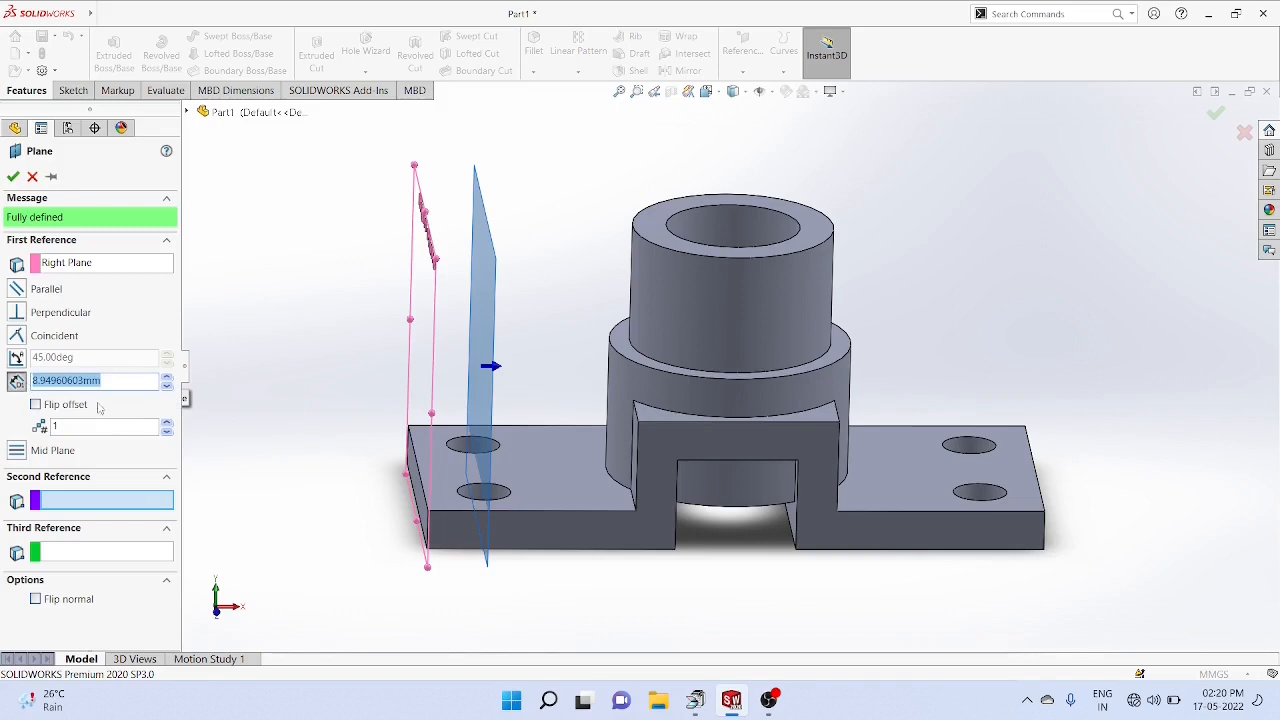
{"action": "type", "text": "9"}
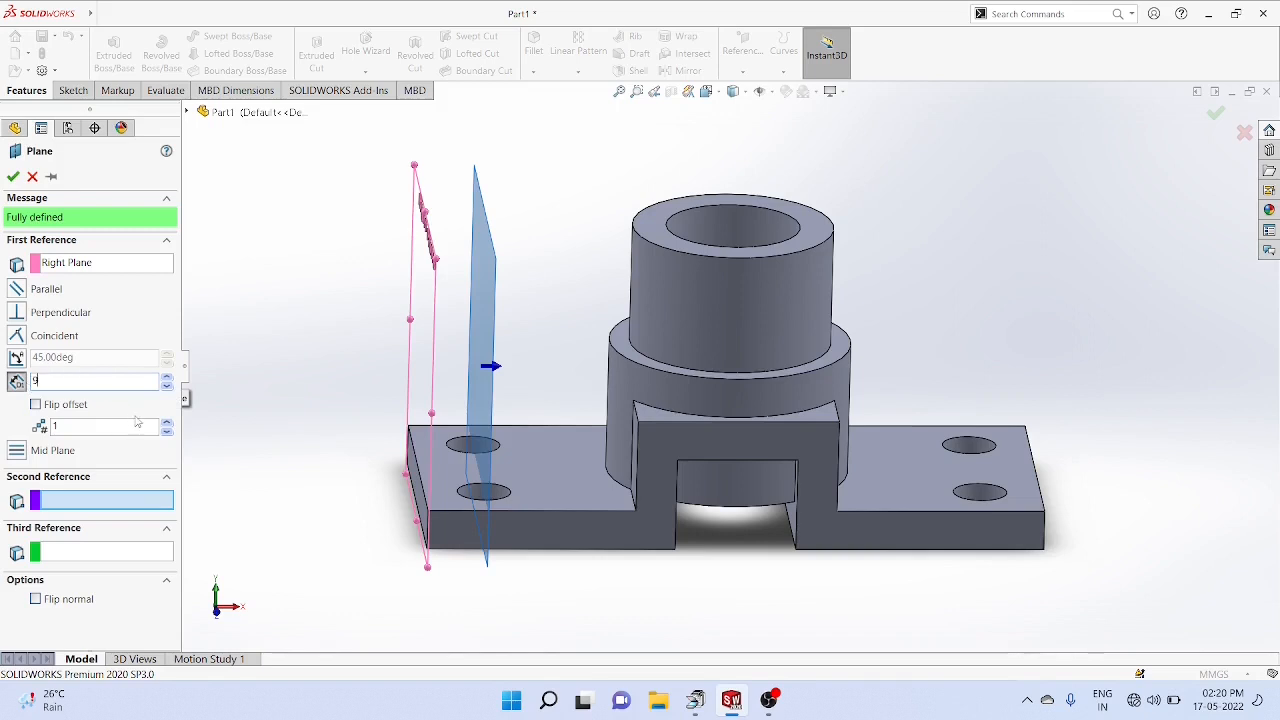
{"action": "left_click", "coordinate": [11, 178]}
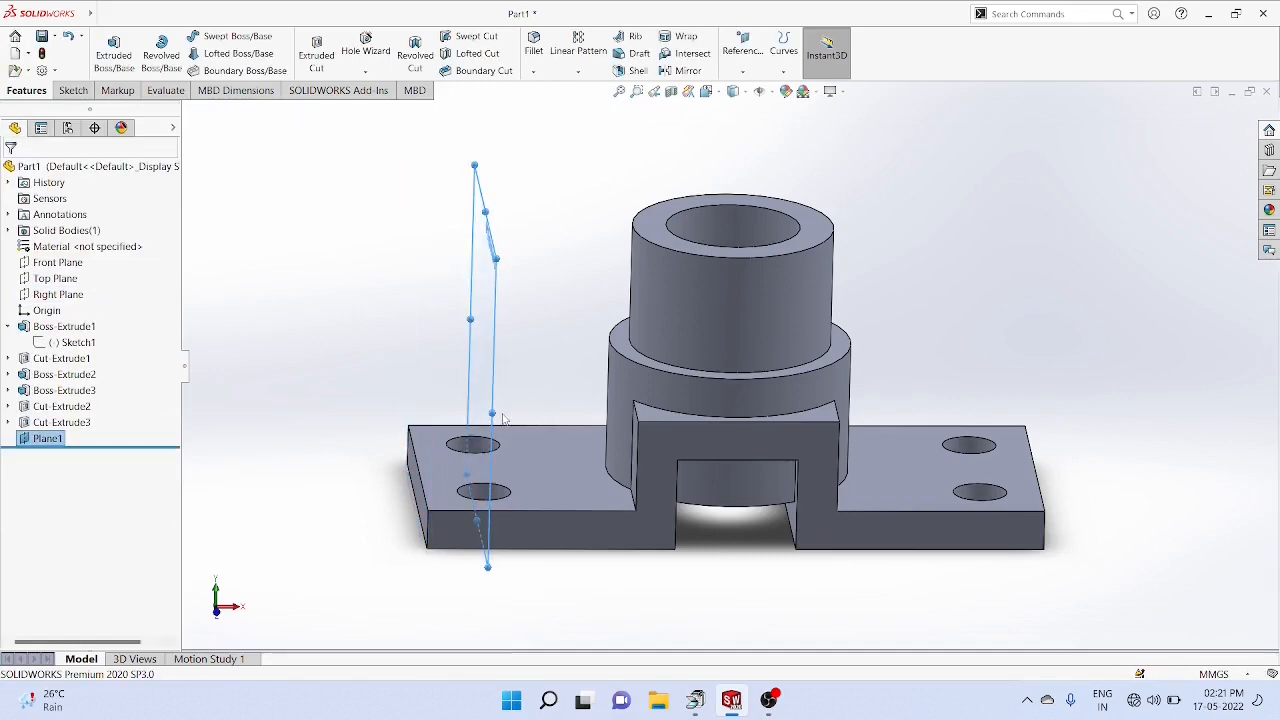
Start a sketch on the new offset plane and draw a horizontal line about 3.44 mm long from the midpoint of the flange's upper edge
{"action": "right_click", "coordinate": [46, 438]}
{"action": "left_click", "coordinate": [119, 391]}
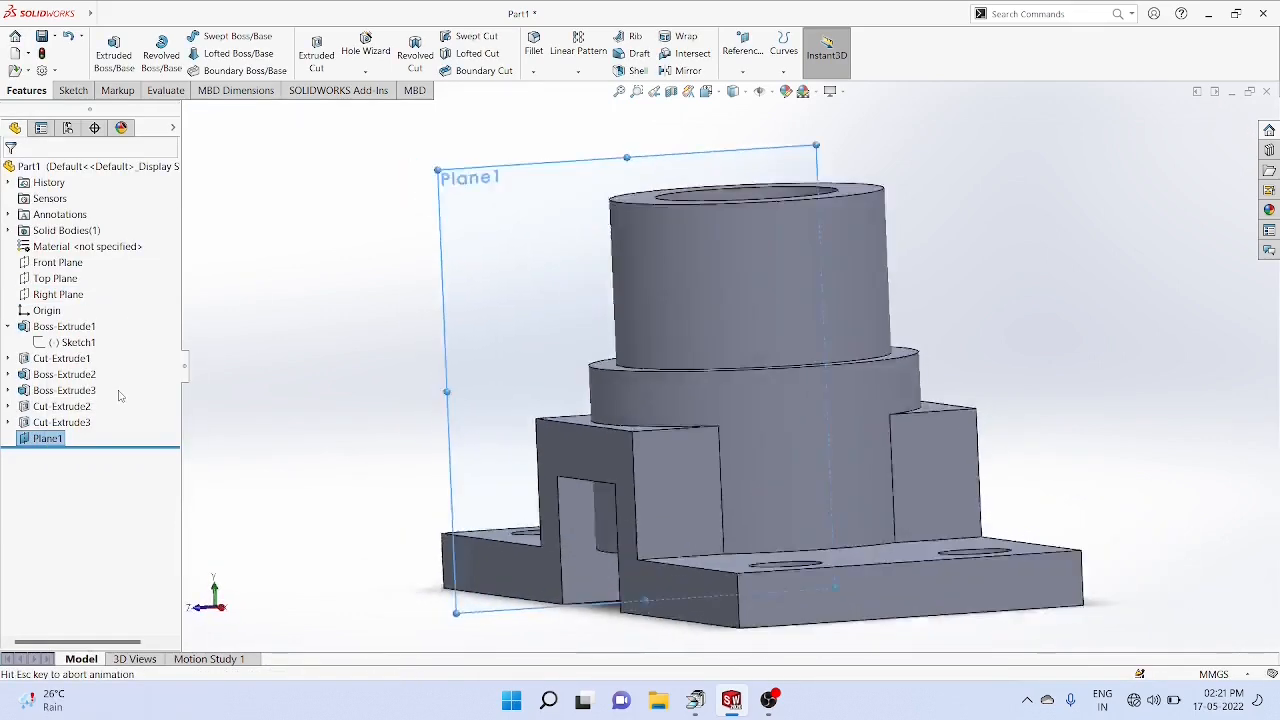
{"action": "right_click", "coordinate": [52, 441]}
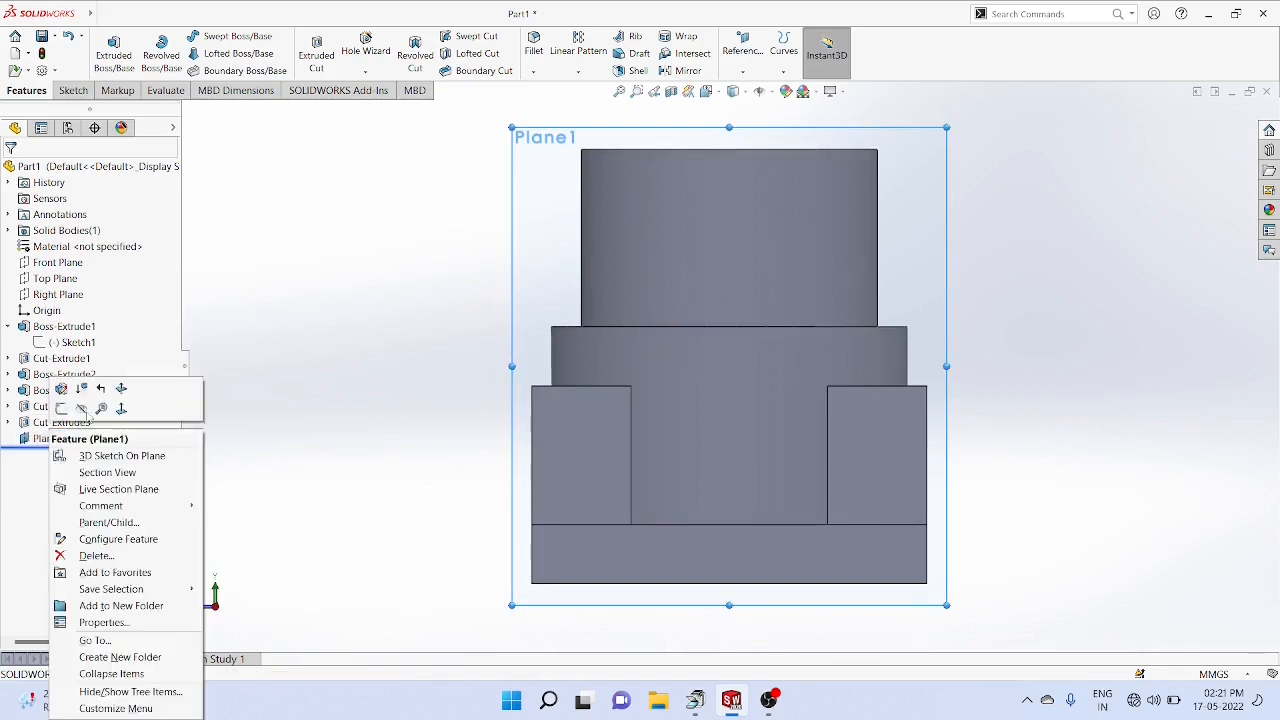
{"action": "left_click", "coordinate": [117, 405]}
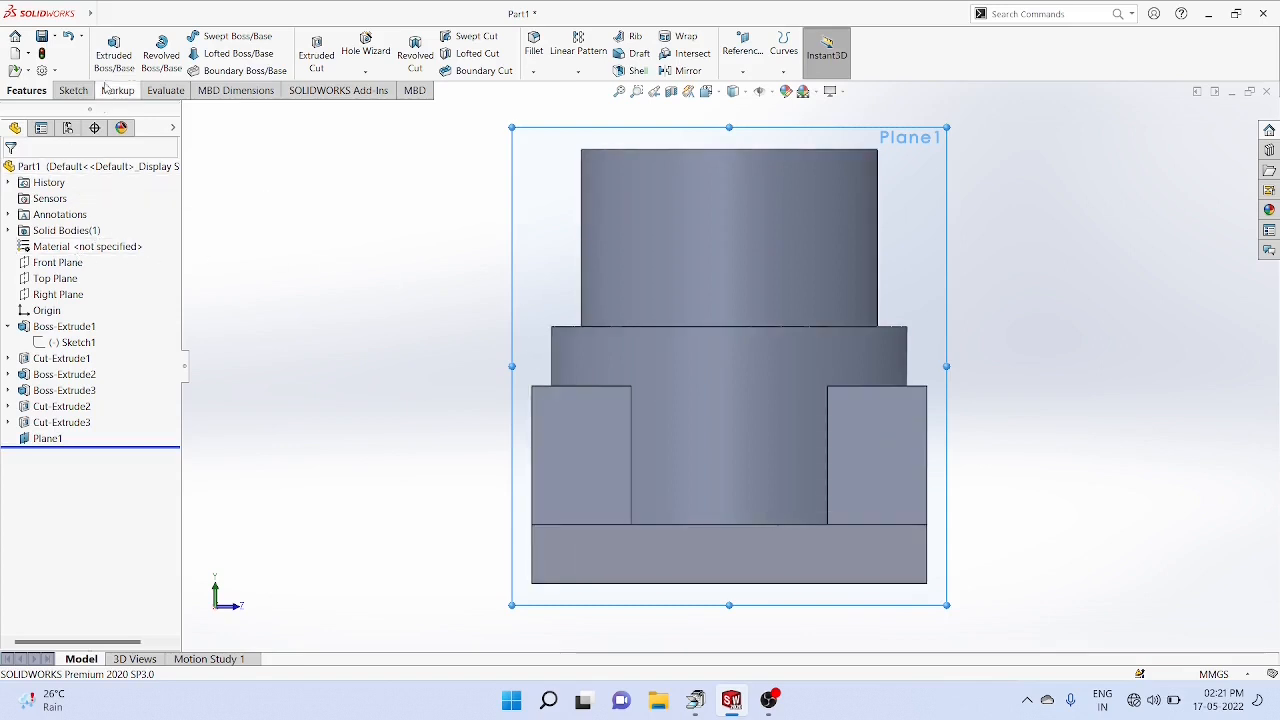
{"action": "left_click", "coordinate": [72, 91]}
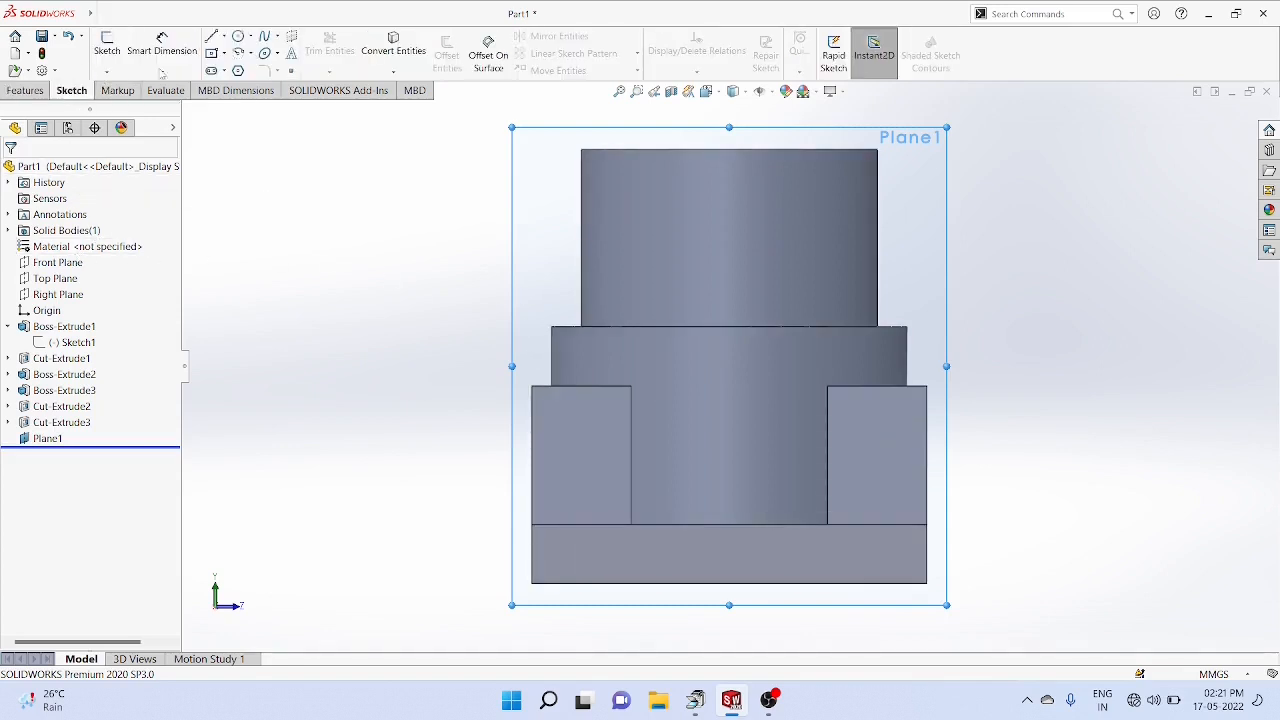
{"action": "left_click", "coordinate": [224, 38]}
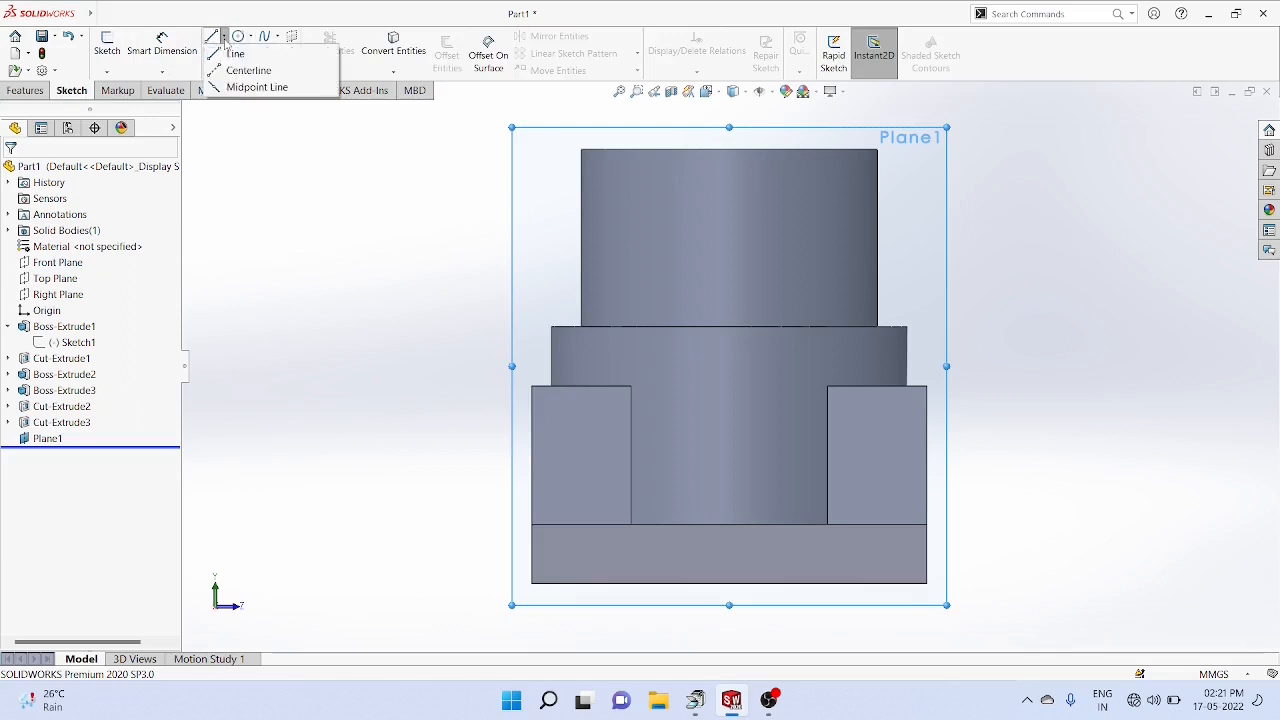
{"action": "left_click", "coordinate": [232, 49]}
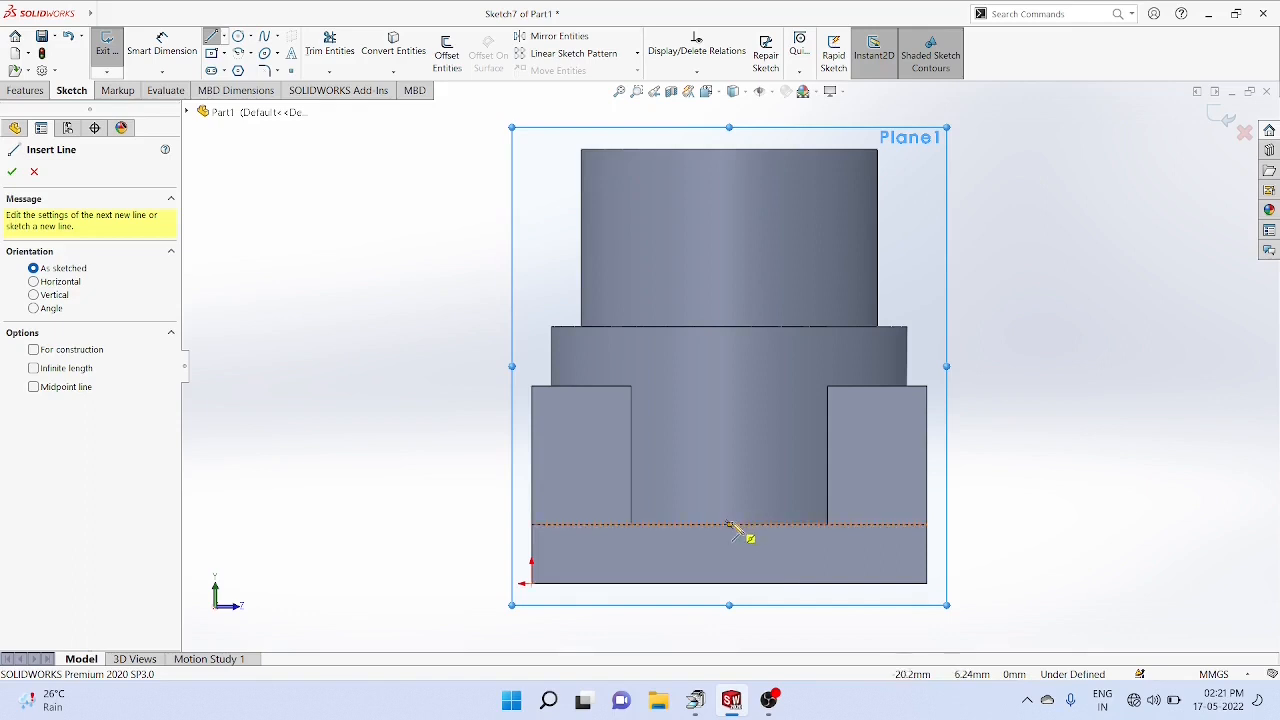
{"action": "left_click", "coordinate": [736, 527]}
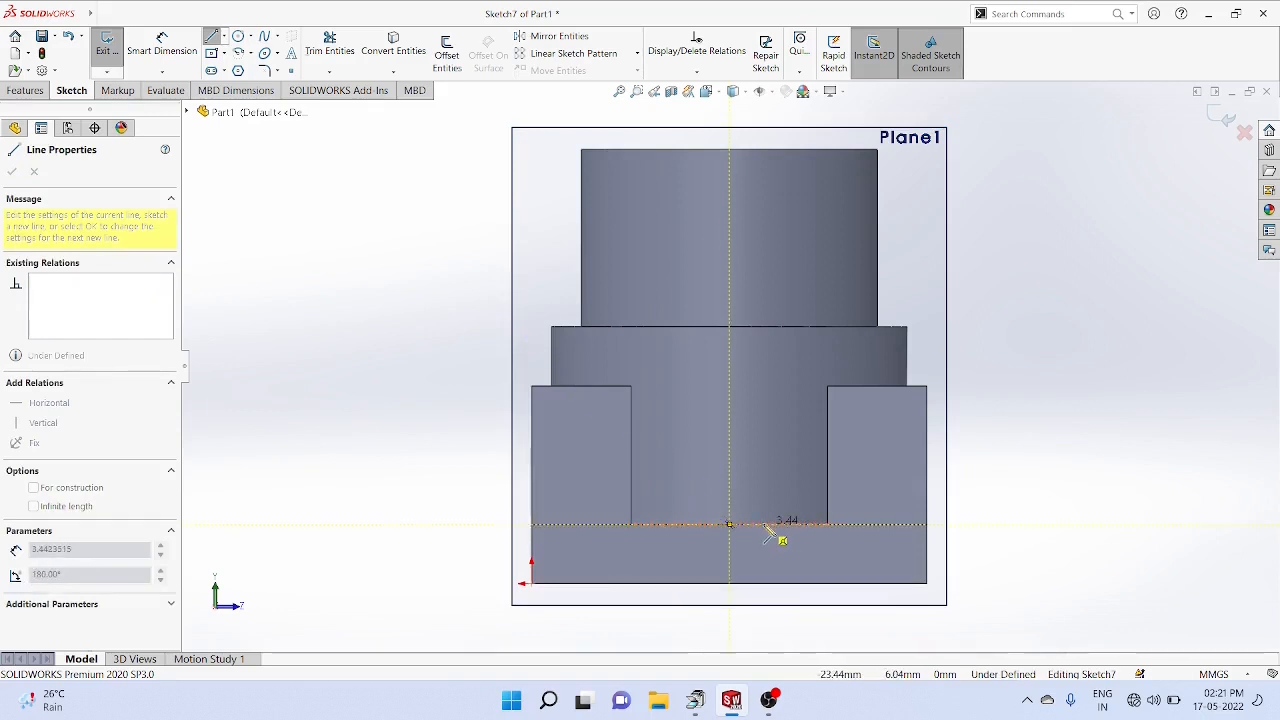
{"action": "left_click", "coordinate": [763, 526]}
{"action": "right_click", "coordinate": [765, 530]}
{"action": "left_click", "coordinate": [815, 536]}
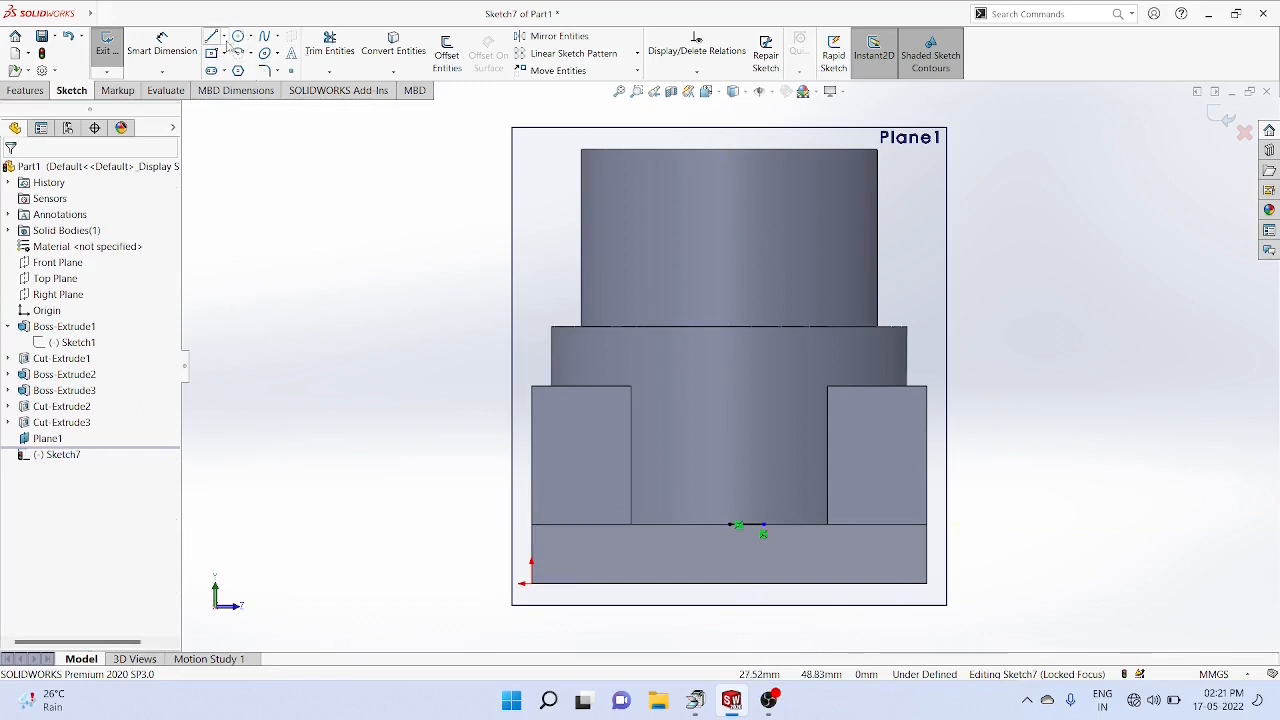
Dimension the short horizontal line on the flange's upper edge to 3 mm
{"action": "left_click", "coordinate": [162, 73]}
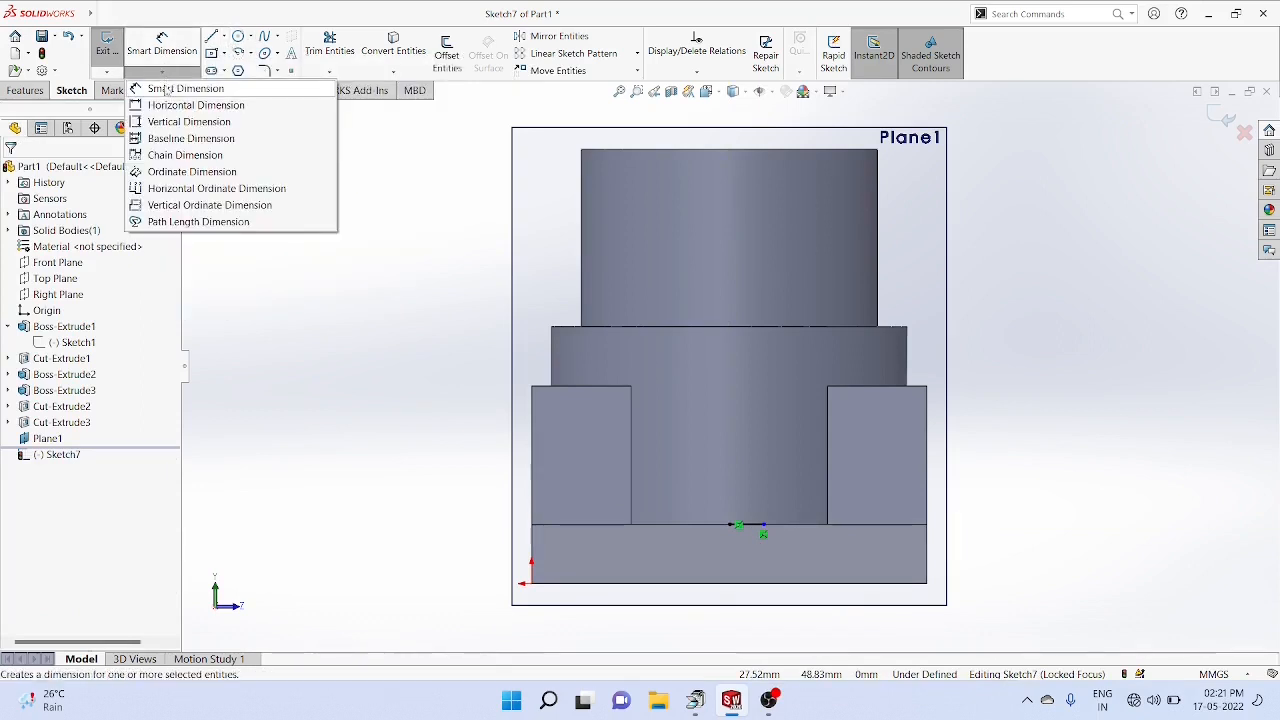
{"action": "left_click", "coordinate": [166, 90]}
{"action": "left_click", "coordinate": [745, 525]}
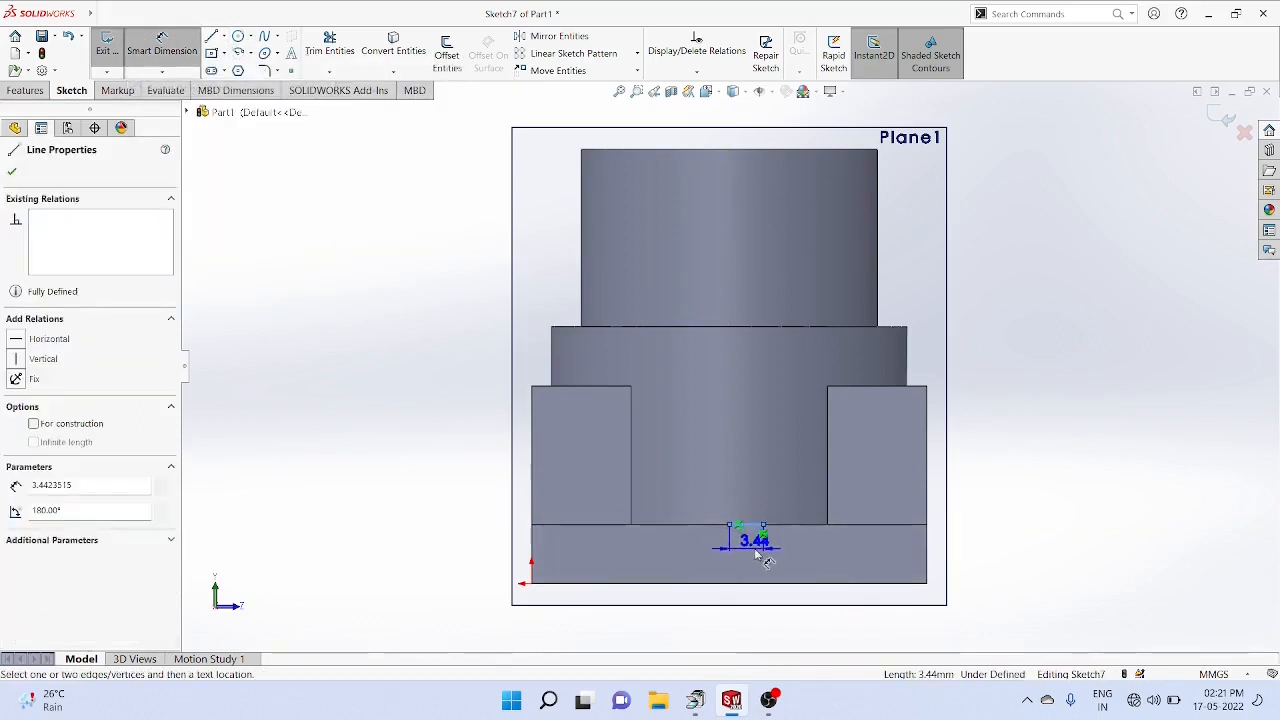
{"action": "left_click", "coordinate": [755, 549]}
{"action": "type", "text": "5"}
{"action": "key", "text": "Return"}
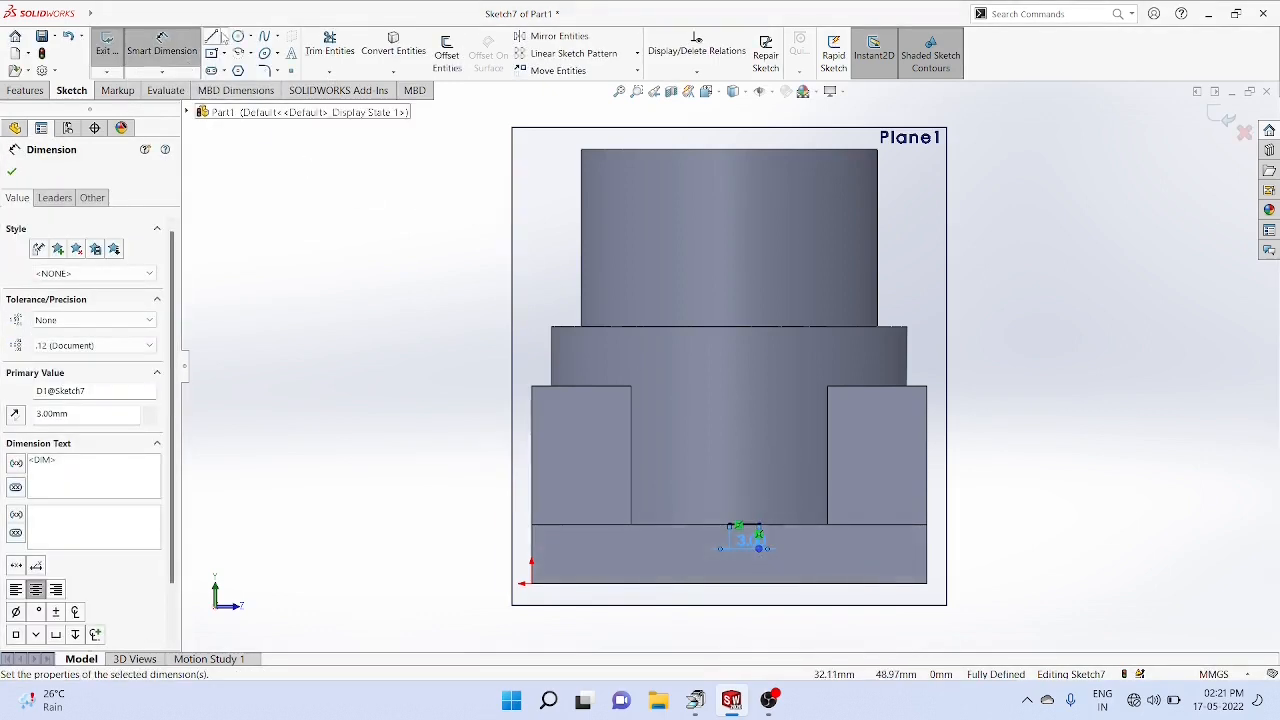
Draw a vertical line from the 3 mm line's outer end up to the lower boss's top edge, and a horizontal line about 5.7 mm back along it
{"action": "left_click", "coordinate": [224, 36]}
{"action": "left_click", "coordinate": [235, 46]}
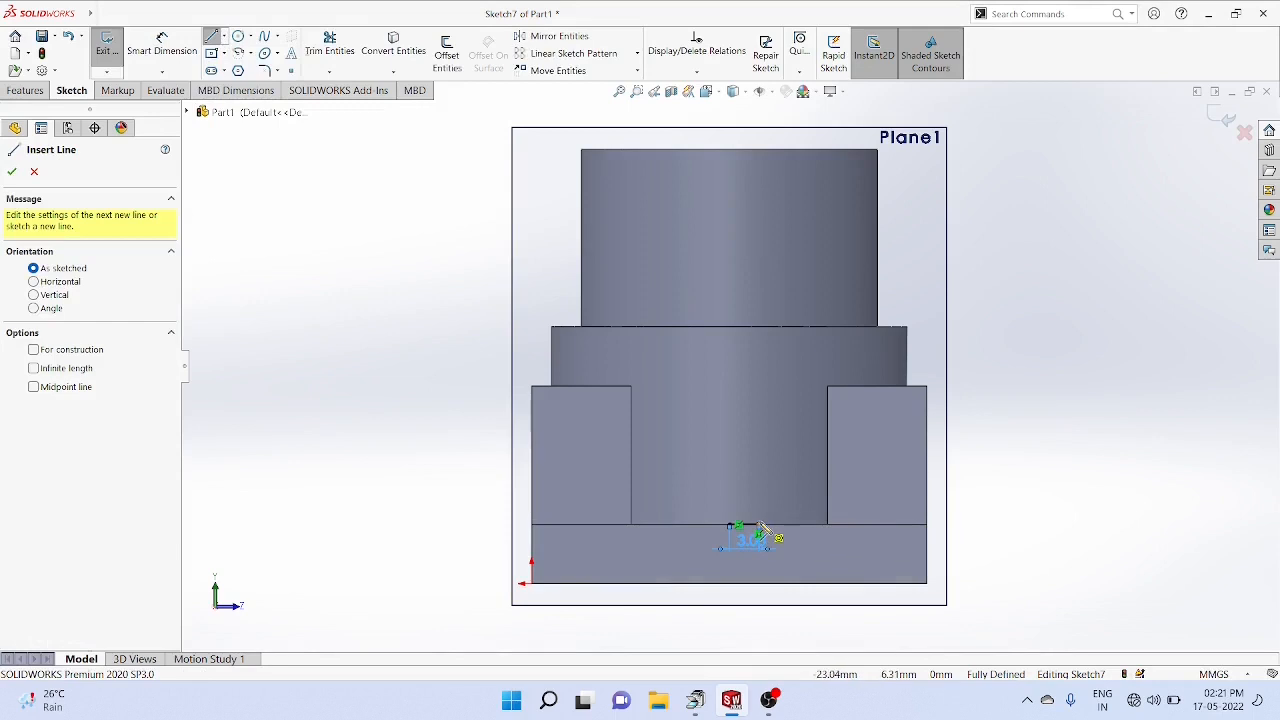
{"action": "left_click", "coordinate": [758, 525]}
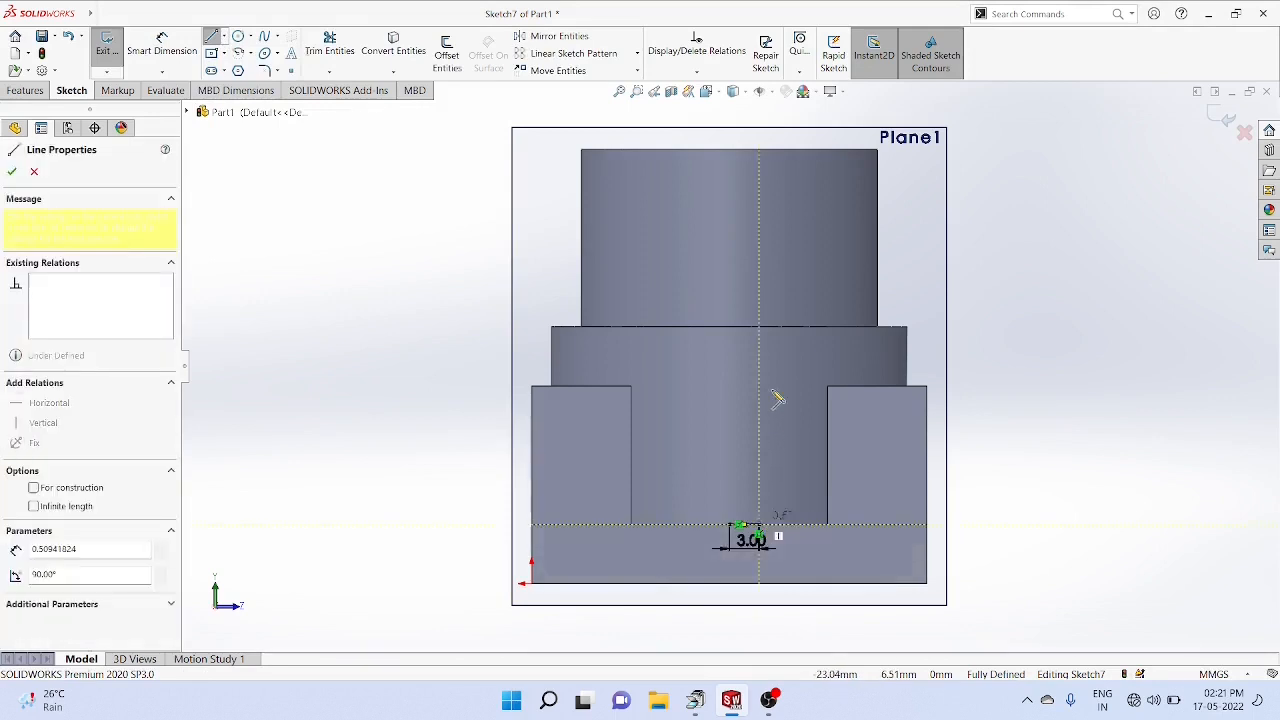
{"action": "left_click", "coordinate": [759, 328]}
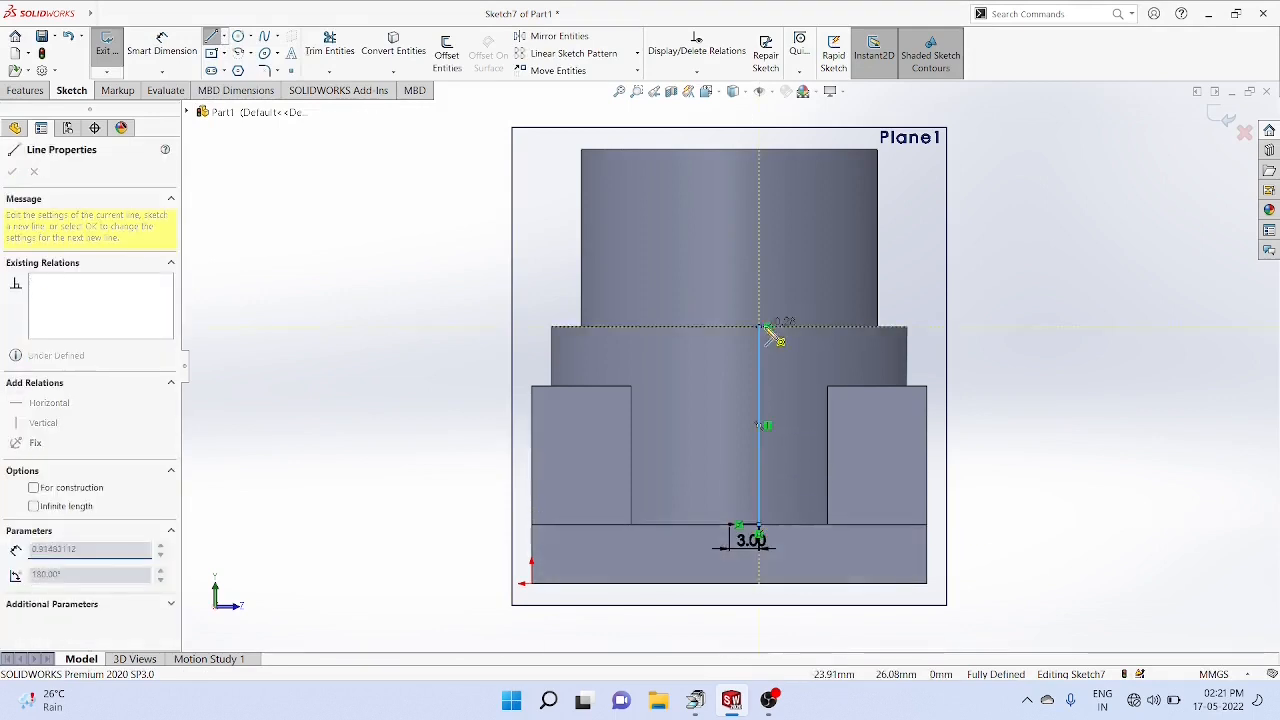
{"action": "right_click", "coordinate": [708, 335]}
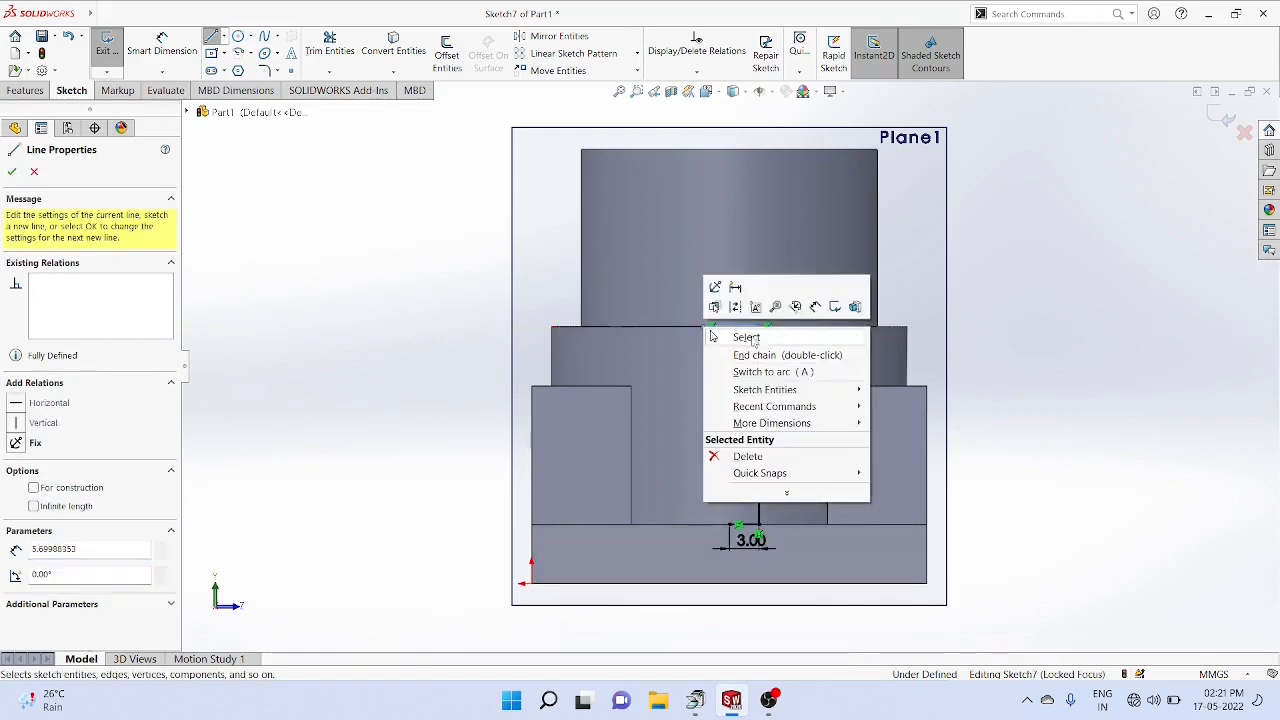
{"action": "left_click", "coordinate": [735, 334]}
Dimension the horizontal line on the lower boss's top edge to 6 mm
{"action": "left_click", "coordinate": [162, 72]}
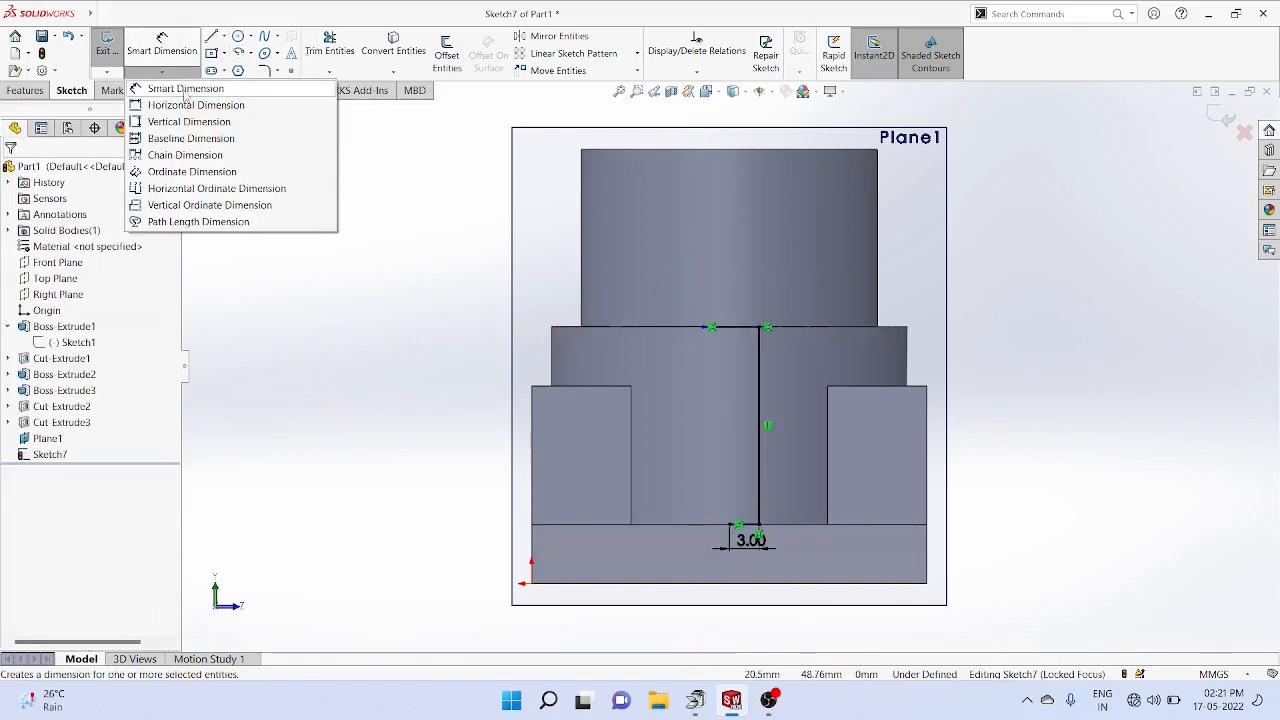
{"action": "left_click", "coordinate": [185, 89]}
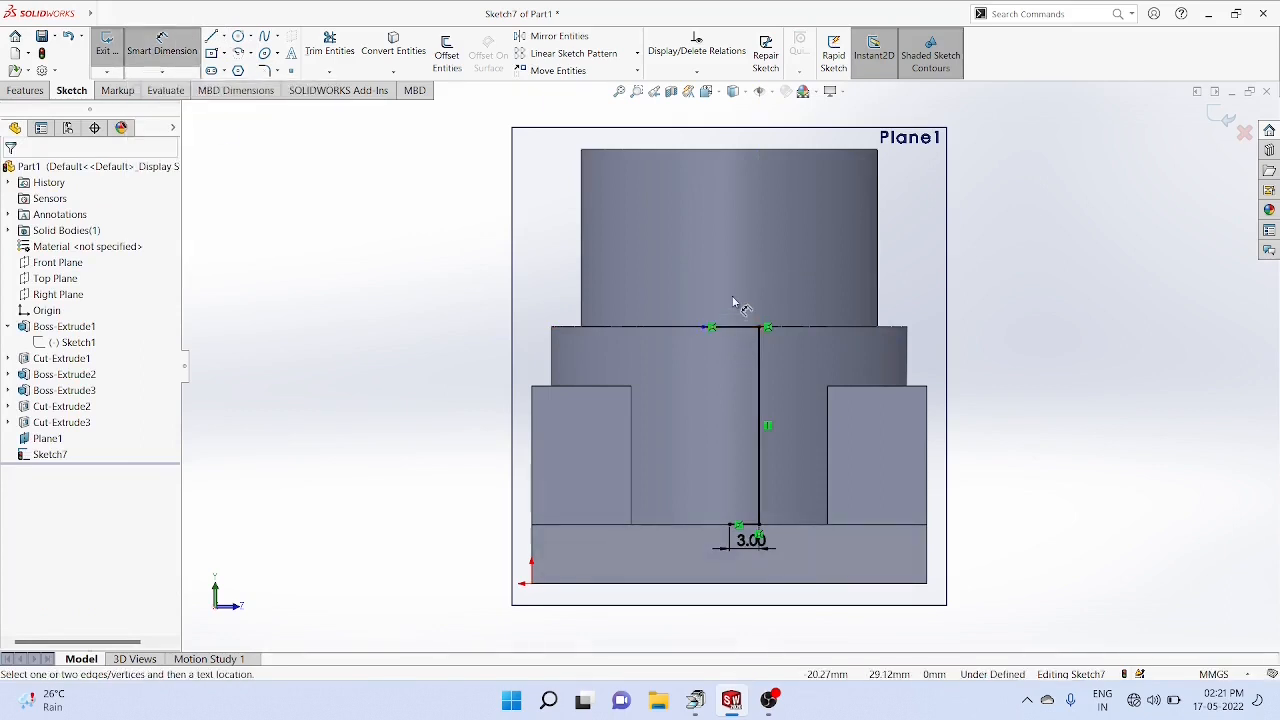
{"action": "left_click", "coordinate": [740, 328]}
{"action": "left_click", "coordinate": [740, 292]}
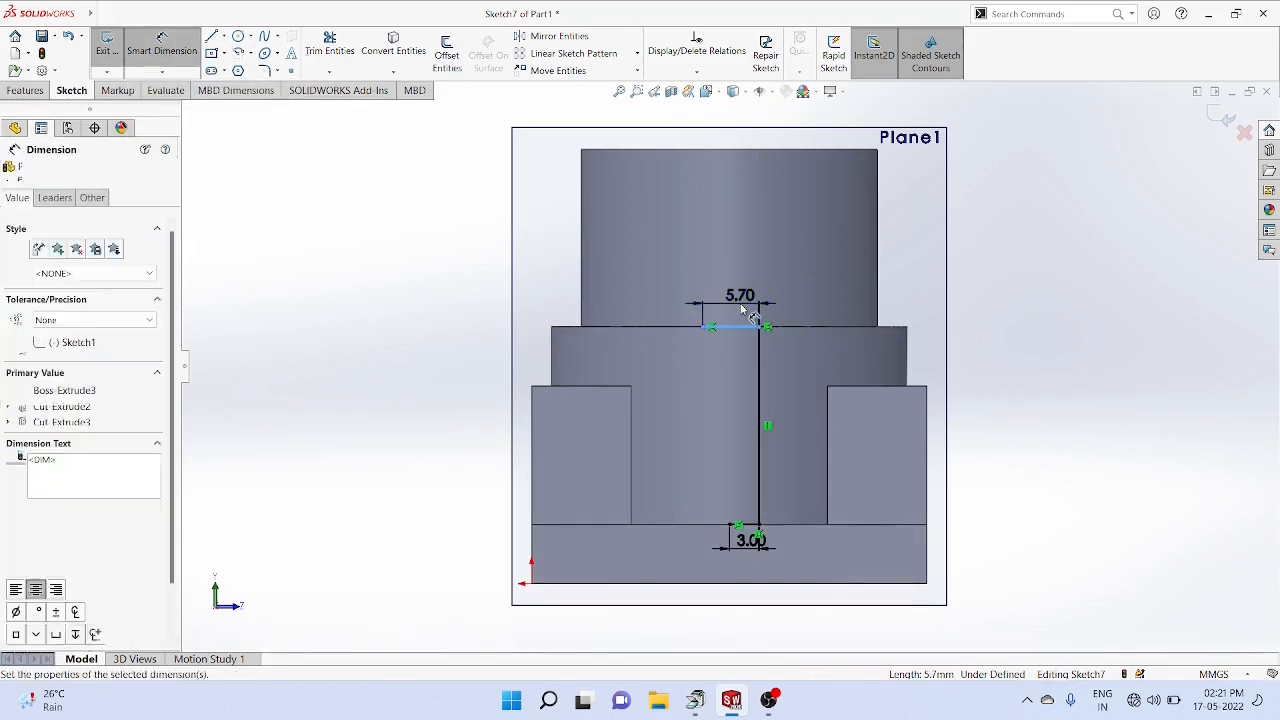
{"action": "type", "text": "6"}
{"action": "key", "text": "Return"}
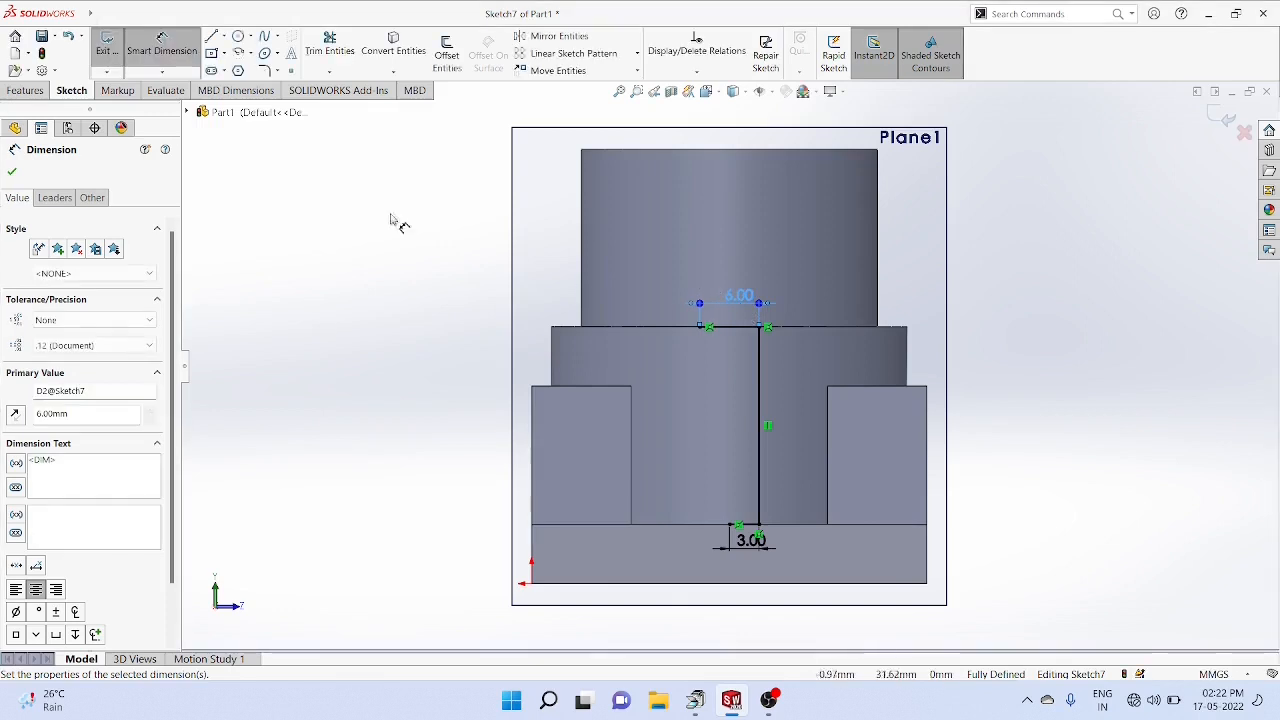
Draw a 20 mm vertical line from the free end of the 6 mm line down to the flange's upper edge
{"action": "left_click", "coordinate": [224, 36]}
{"action": "left_click", "coordinate": [235, 49]}
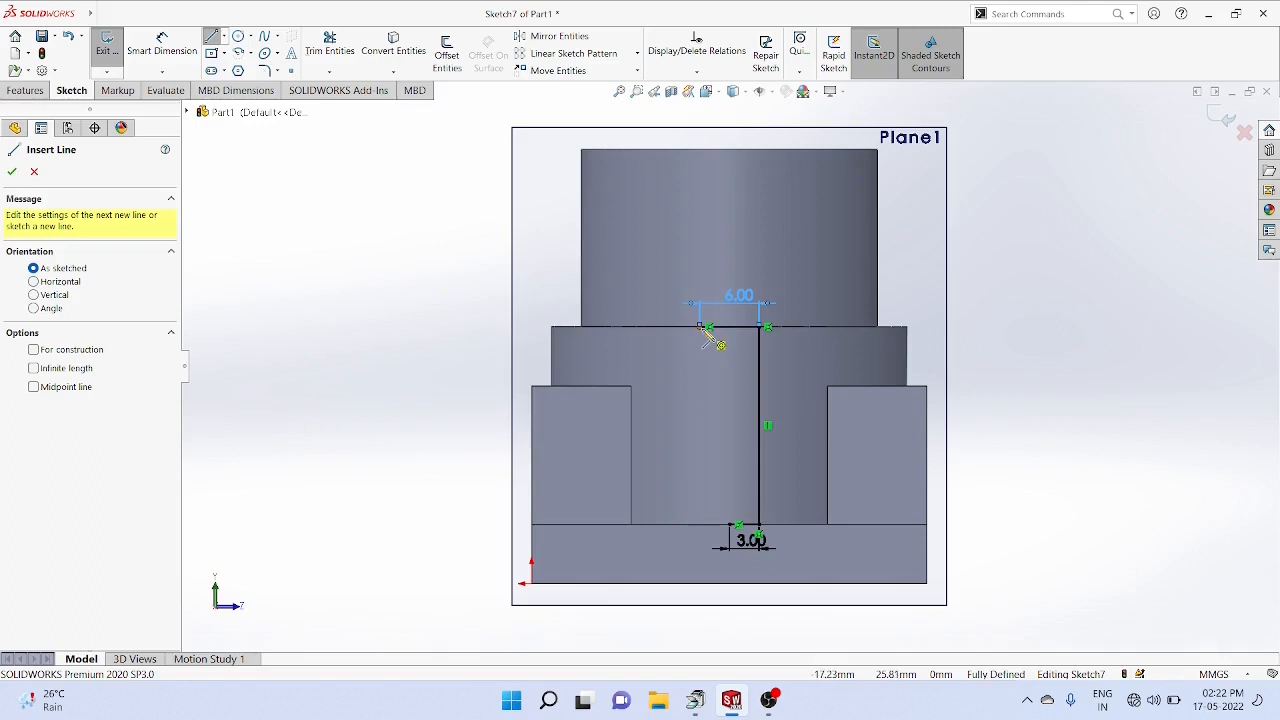
{"action": "left_click", "coordinate": [707, 327]}
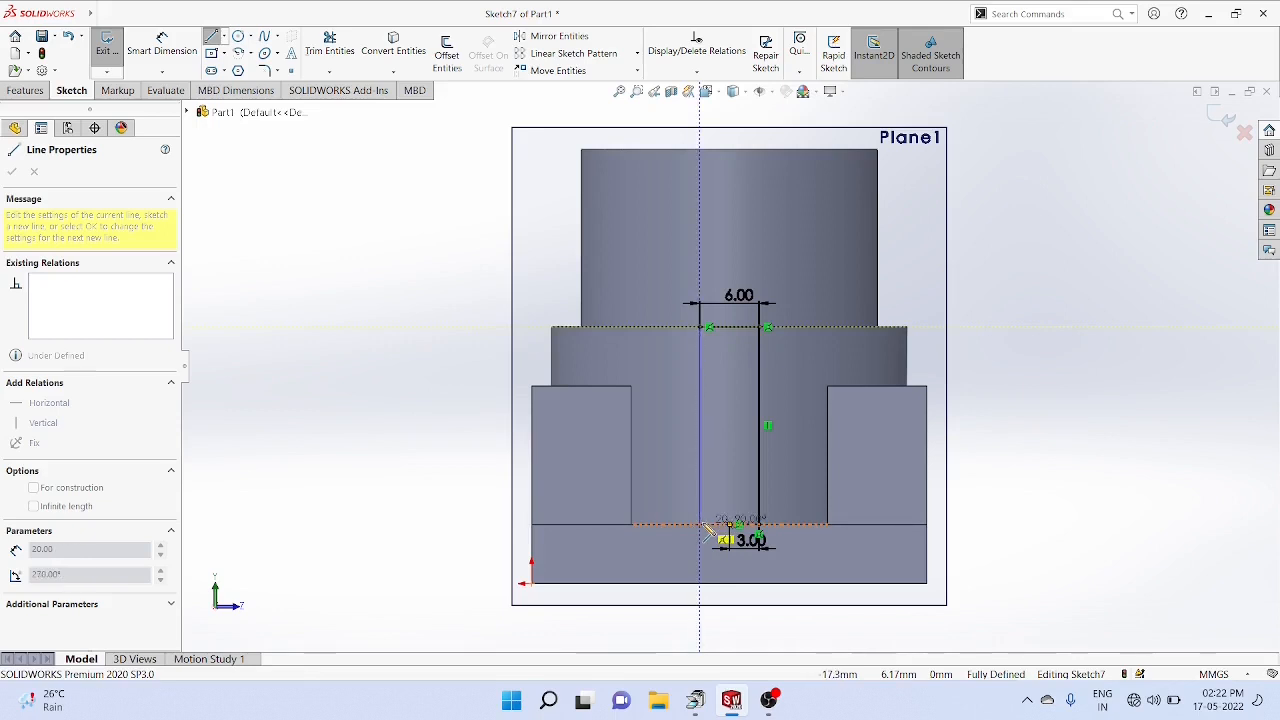
{"action": "left_click", "coordinate": [701, 525]}
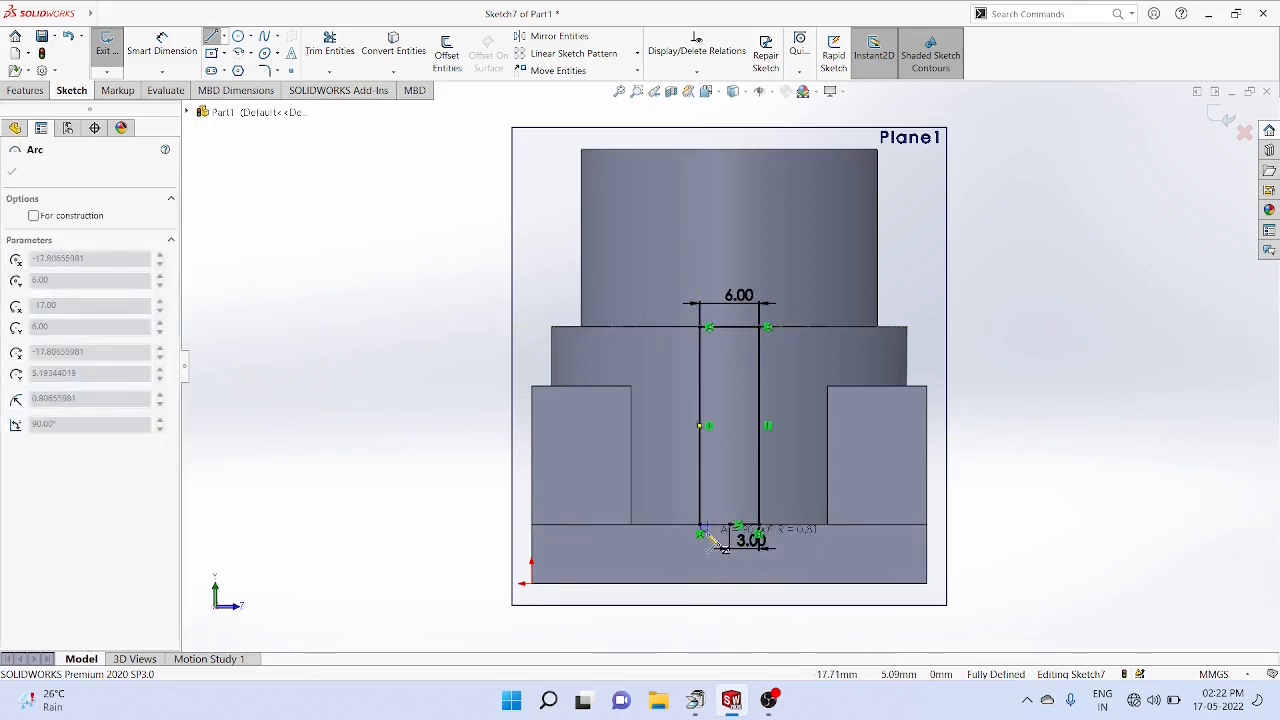
{"action": "key", "text": "Escape"}
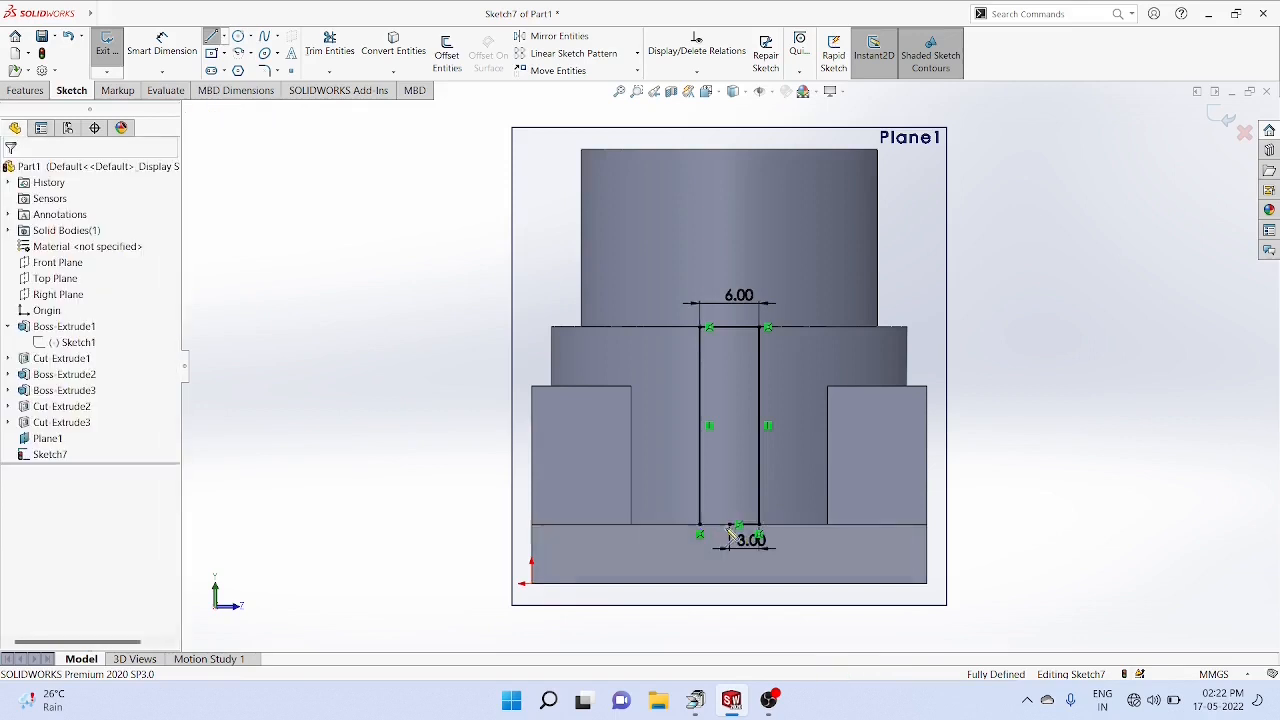
Close the rectangular profile with a 3 mm horizontal line joining the new vertical line's lower end to the existing base line
{"action": "left_click", "coordinate": [224, 36]}
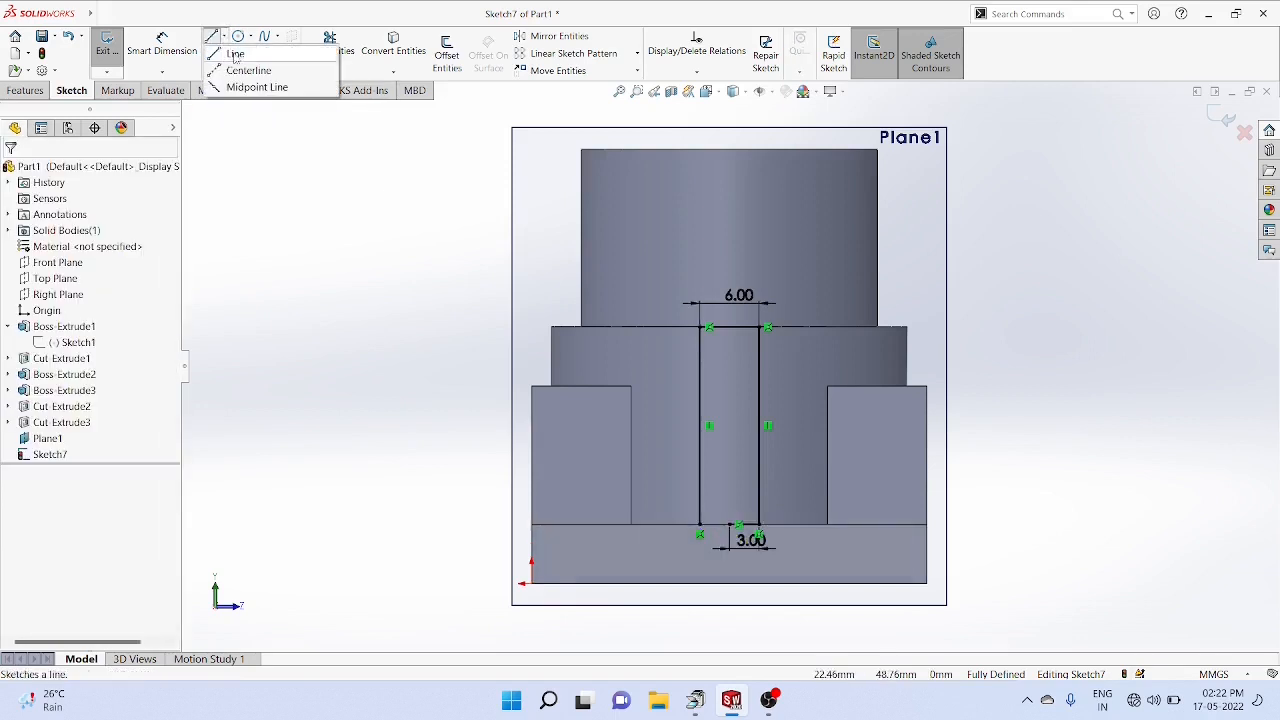
{"action": "left_click", "coordinate": [235, 51]}
{"action": "scroll", "coordinate": [690, 487], "scroll_direction": "up", "scroll_amount": 3}
{"action": "scroll", "coordinate": [690, 487], "scroll_direction": "down", "scroll_amount": 6}
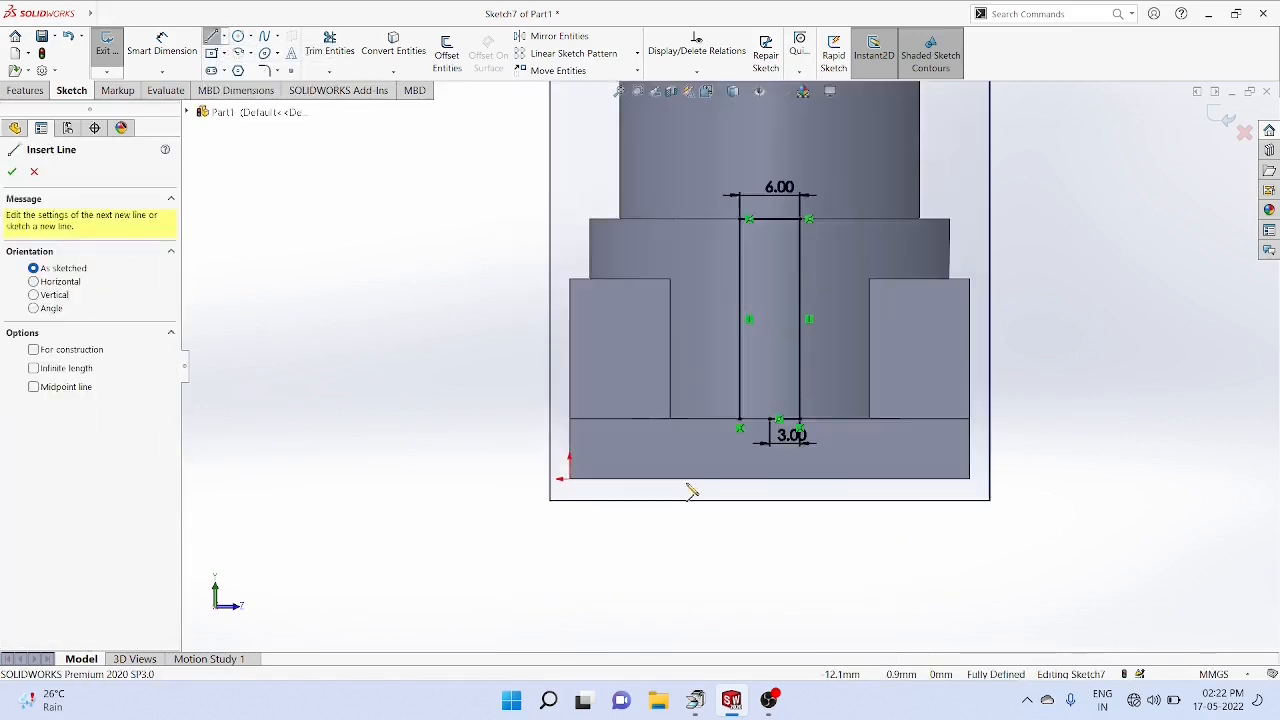
{"action": "left_click", "coordinate": [772, 378]}
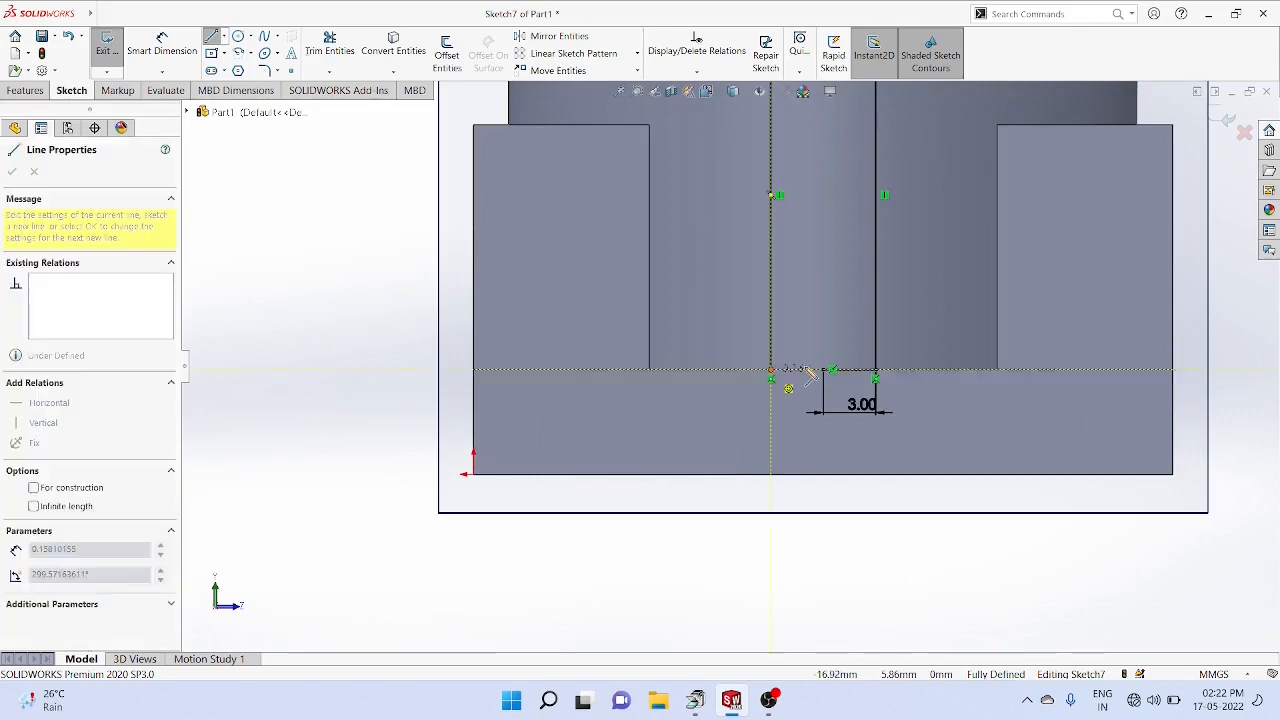
{"action": "left_click", "coordinate": [833, 371]}
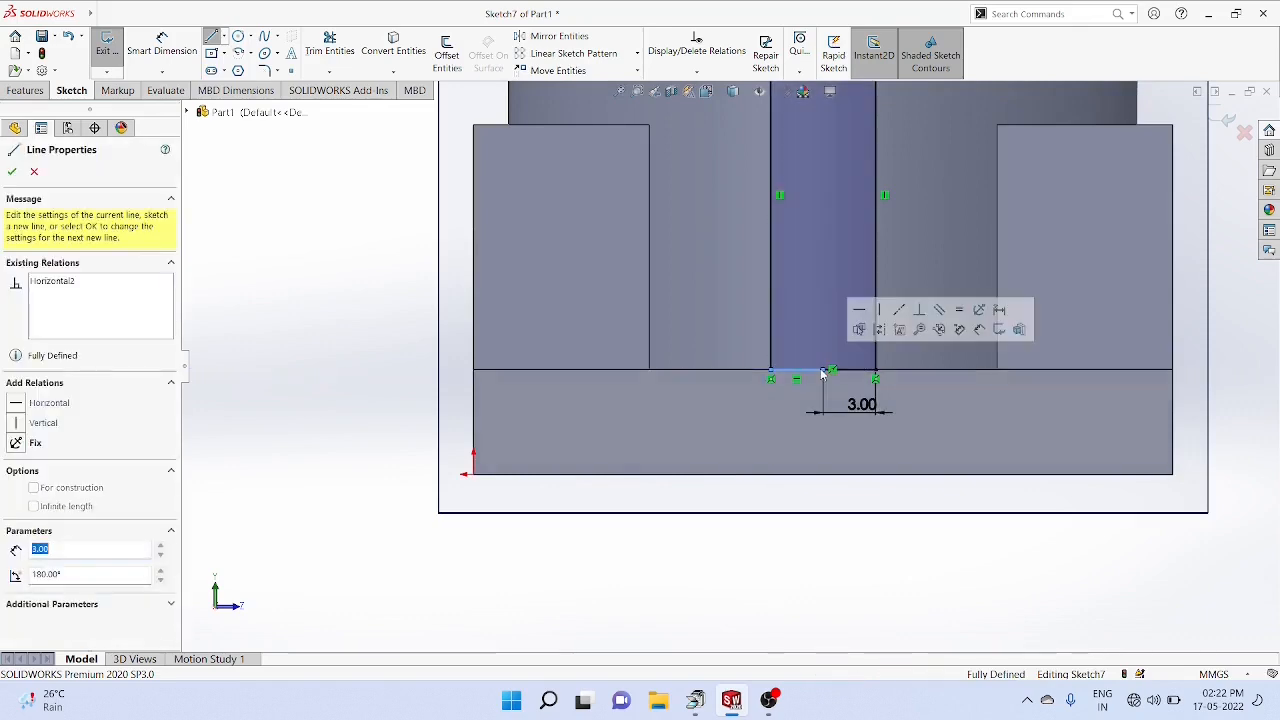
{"action": "right_click", "coordinate": [895, 403]}
{"action": "left_click", "coordinate": [945, 412]}
Extrude the rectangular rib profile from the offset plane using Up To Surface, ending at the lower boss's cylindrical face
{"action": "middle_click_drag", "start_coordinate": [960, 420], "coordinate": [971, 449]}
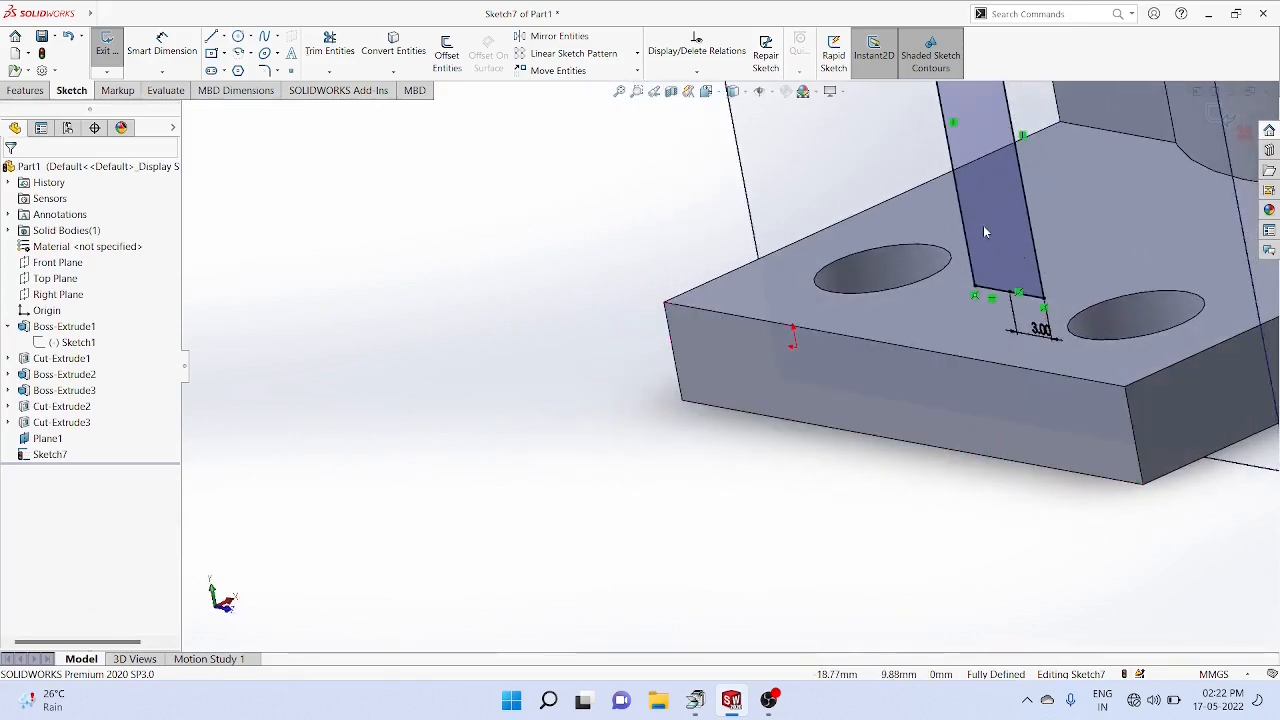
{"action": "left_click", "coordinate": [8, 91]}
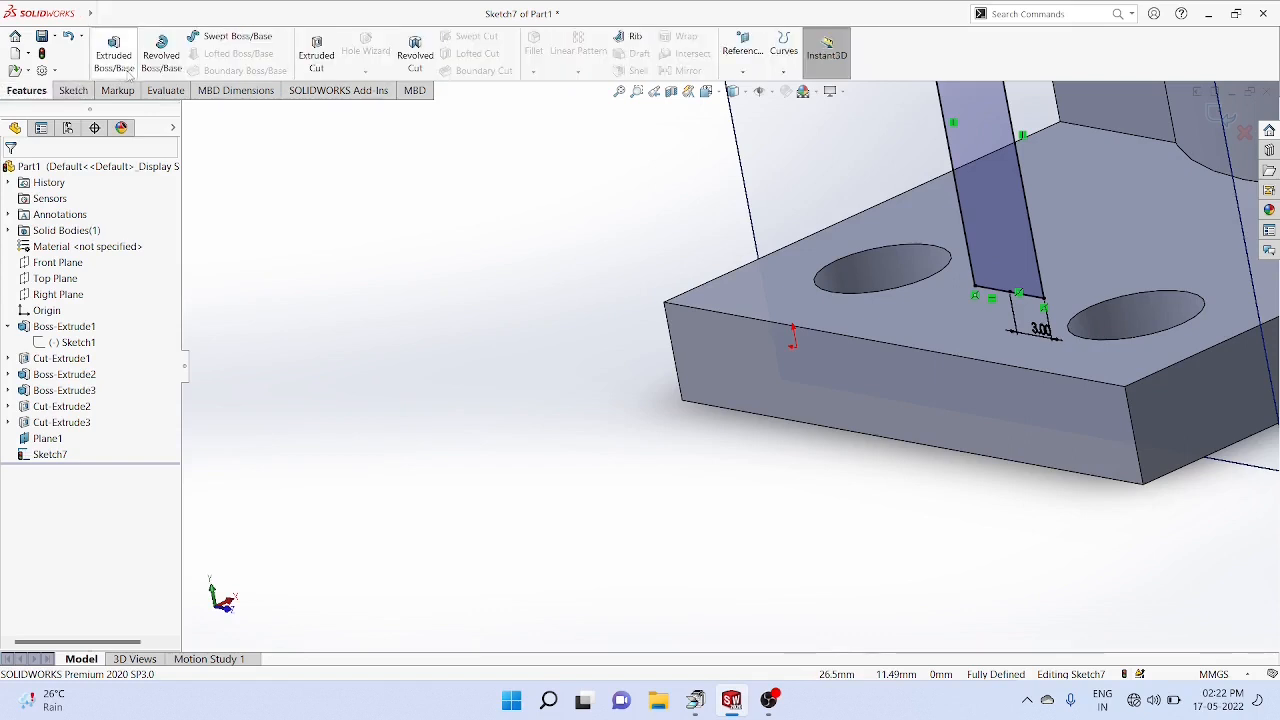
{"action": "left_click", "coordinate": [114, 56]}
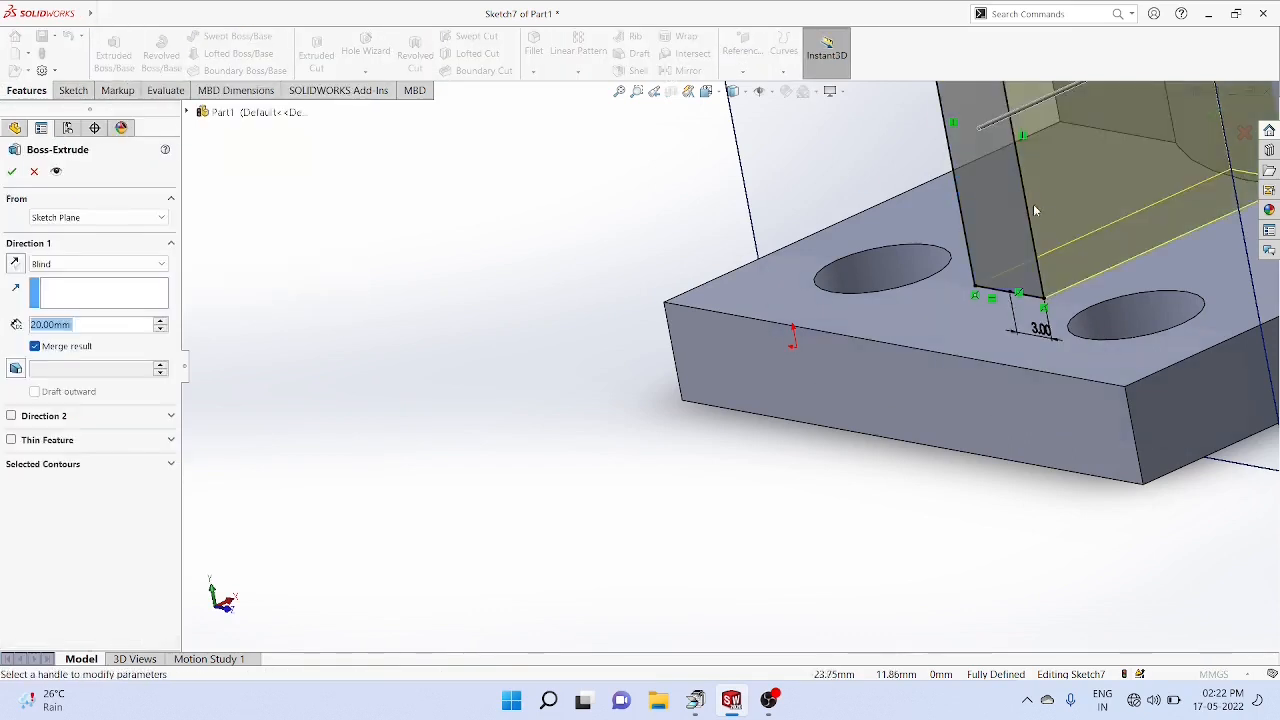
{"action": "scroll", "coordinate": [729, 365], "scroll_direction": "up", "scroll_amount": 5}
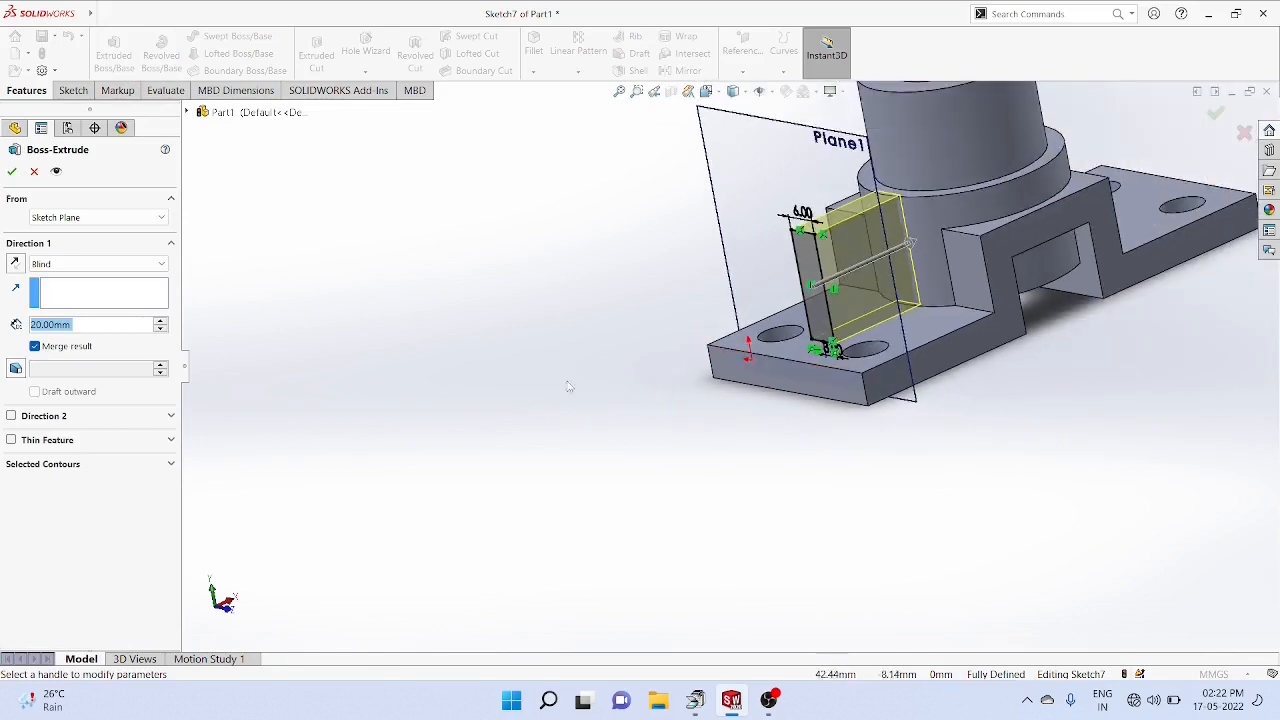
{"action": "left_click", "coordinate": [162, 265]}
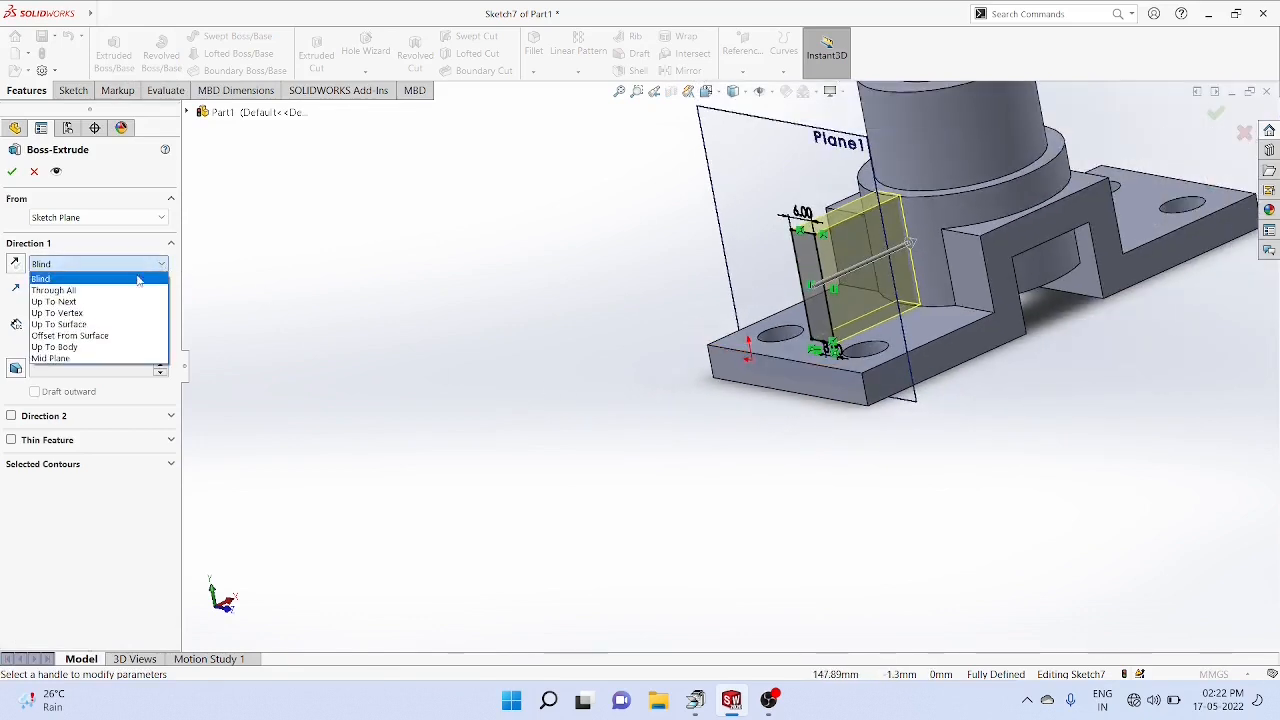
{"action": "left_click", "coordinate": [110, 326]}
{"action": "left_click", "coordinate": [928, 214]}
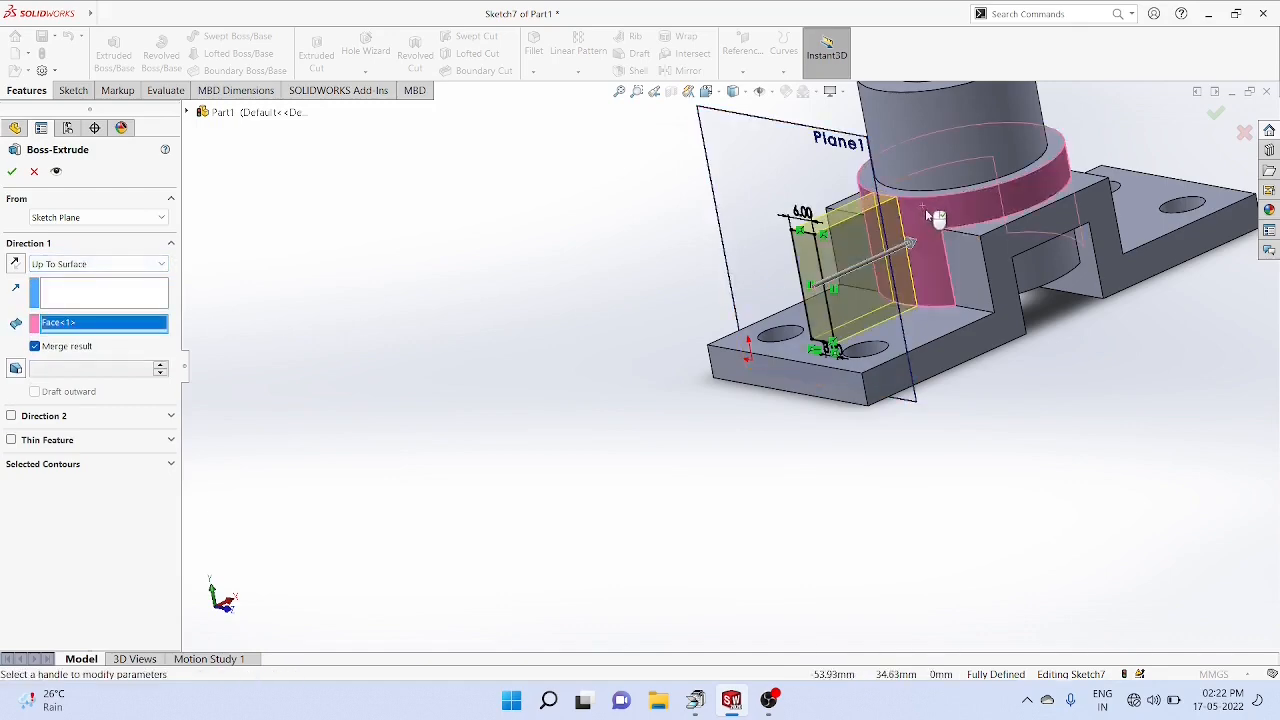
{"action": "left_click", "coordinate": [12, 172]}
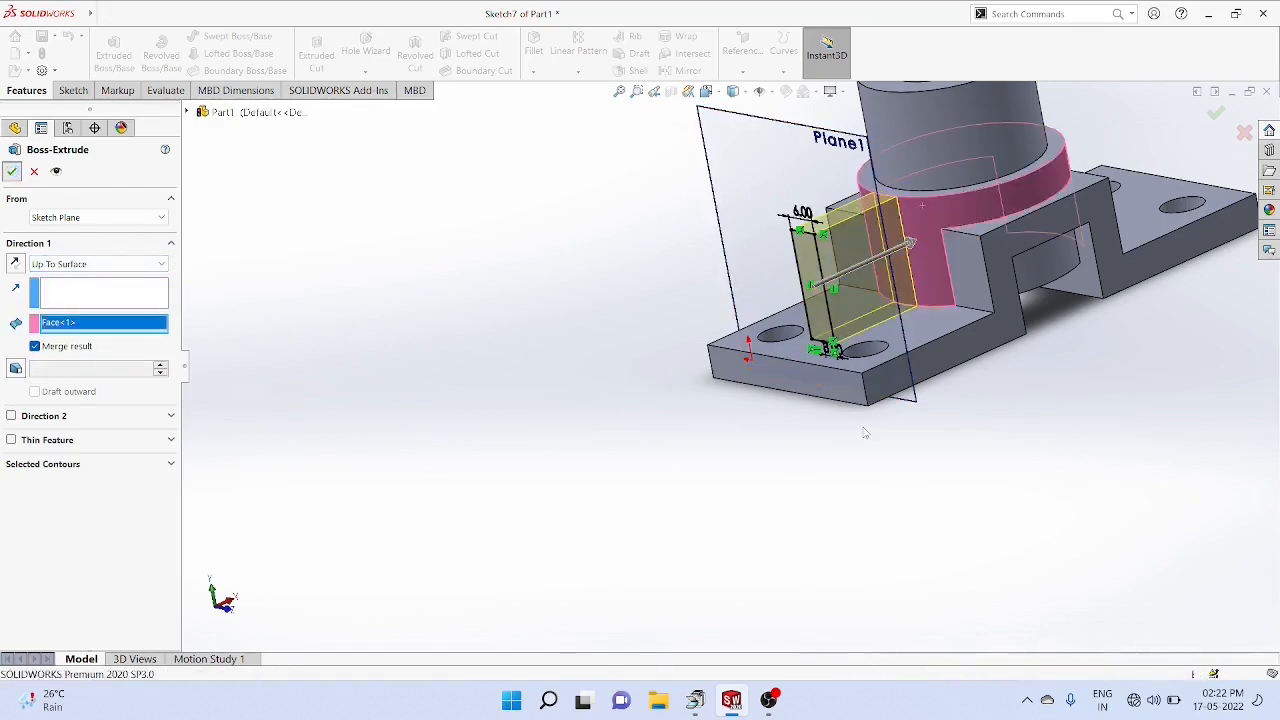
On the rib's side face, sketch a triangle with a diagonal from the boss-side upper corner to the outer lower corner, closed along the outer and upper edges
{"action": "mouse_move", "coordinate": [968, 302]}
{"action": "middle_mouse_down"}
{"action": "mouse_move", "coordinate": [1100, 337]}
{"action": "mouse_move", "coordinate": [817, 262]}
{"action": "middle_mouse_up"}
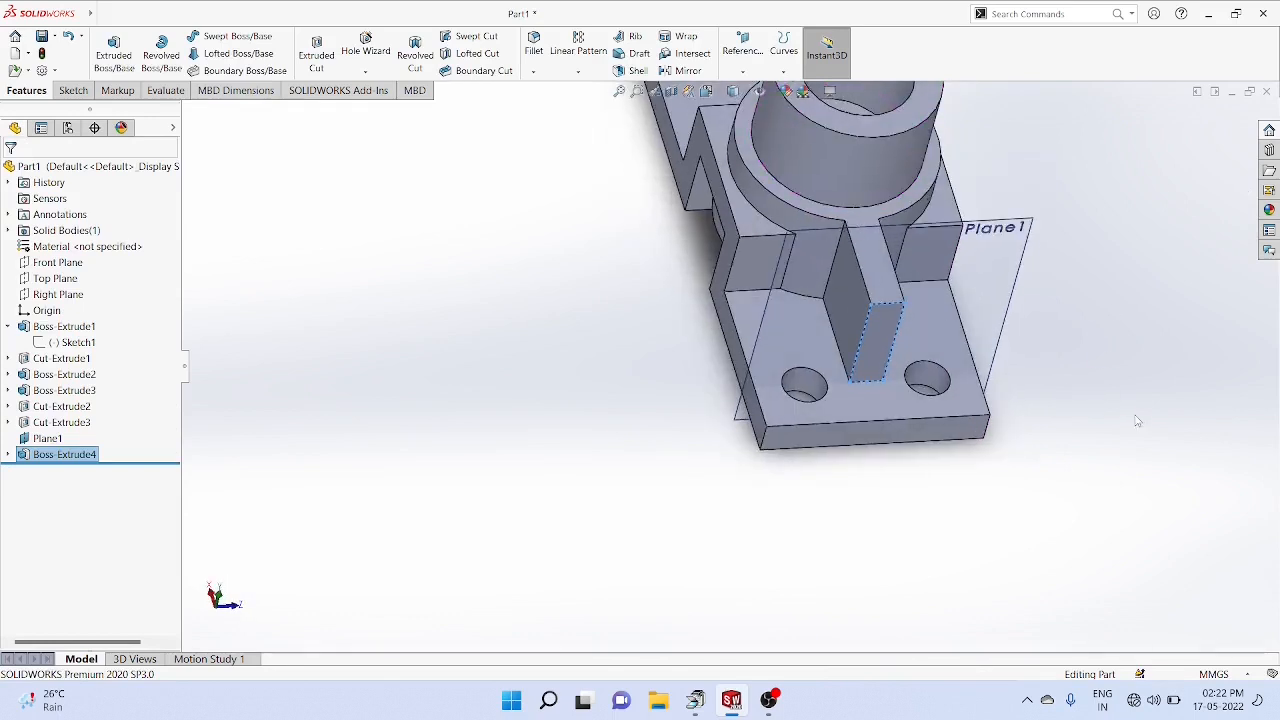
{"action": "middle_click_drag", "start_coordinate": [1137, 421], "coordinate": [908, 327]}
{"action": "right_click", "coordinate": [902, 266]}
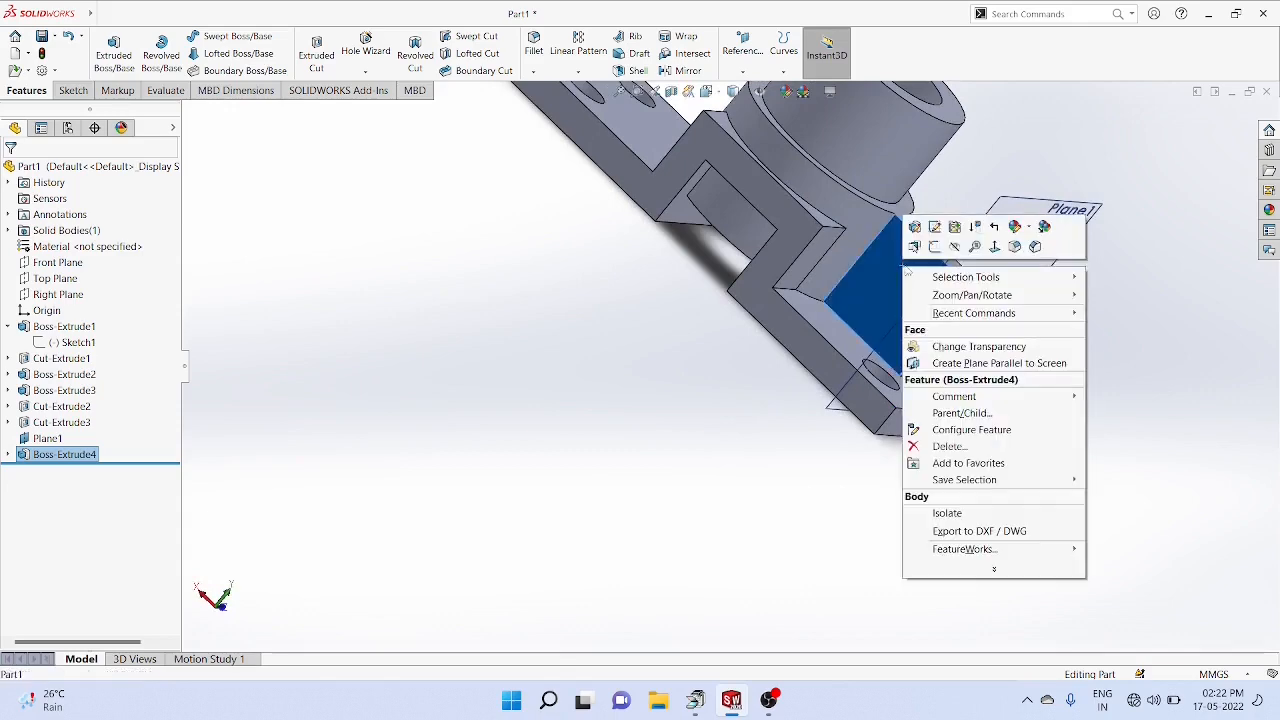
{"action": "left_click", "coordinate": [996, 248]}
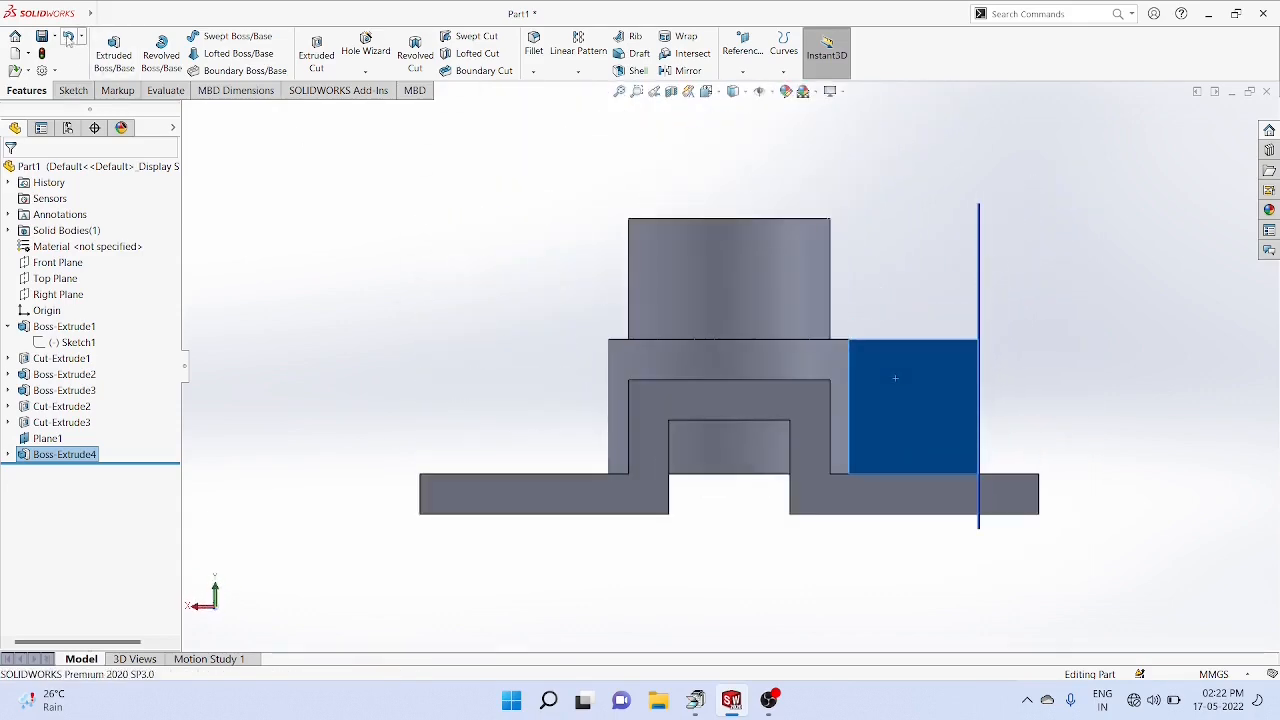
{"action": "left_click", "coordinate": [73, 90]}
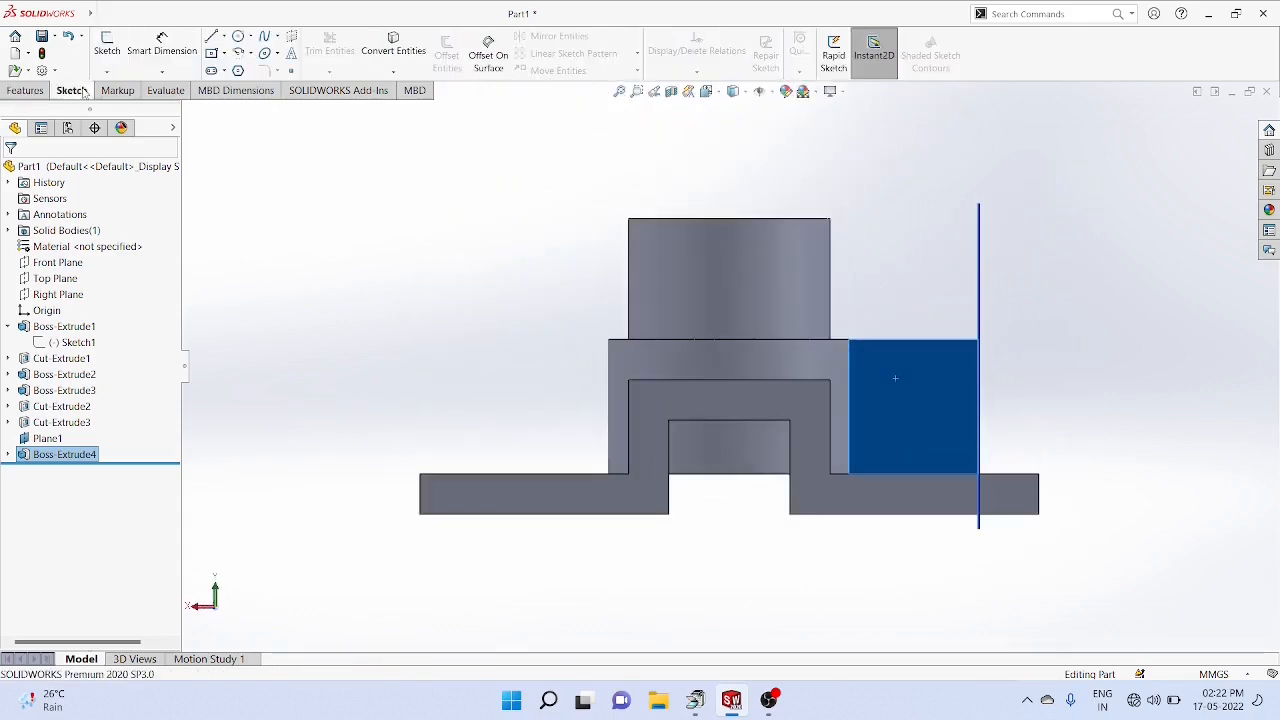
{"action": "left_click", "coordinate": [225, 37]}
{"action": "left_click", "coordinate": [234, 51]}
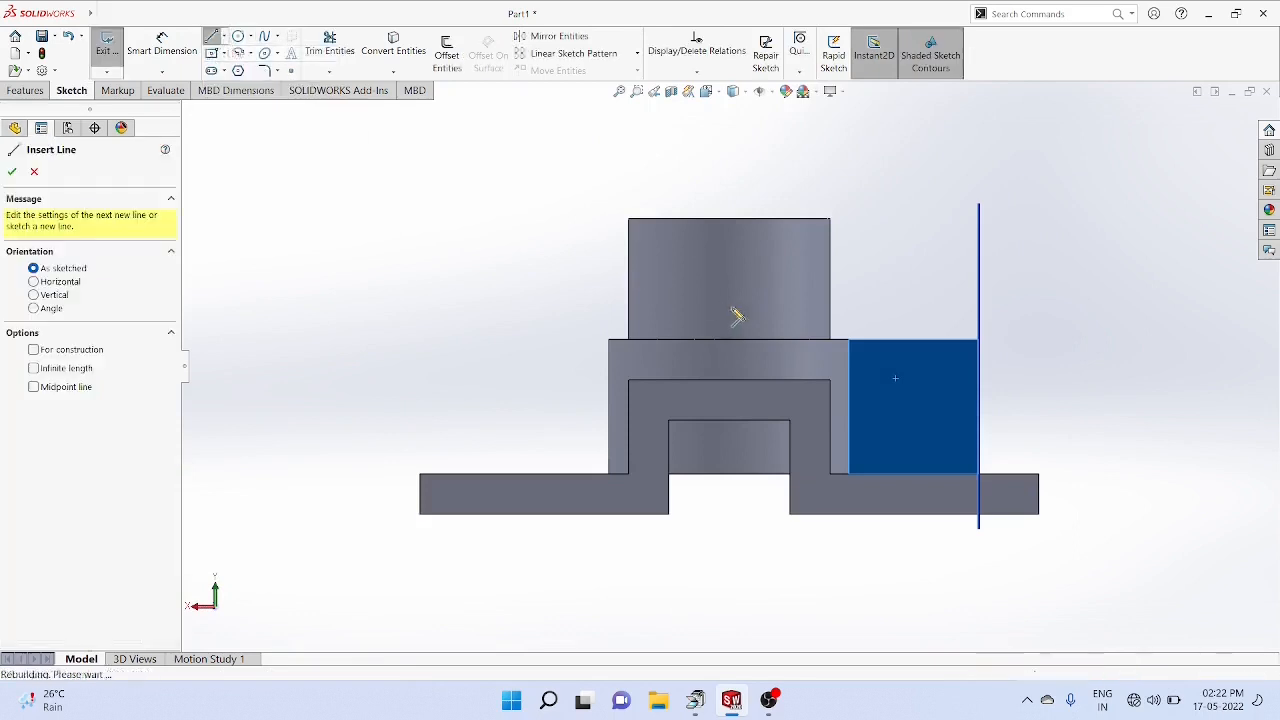
{"action": "left_click", "coordinate": [849, 341]}
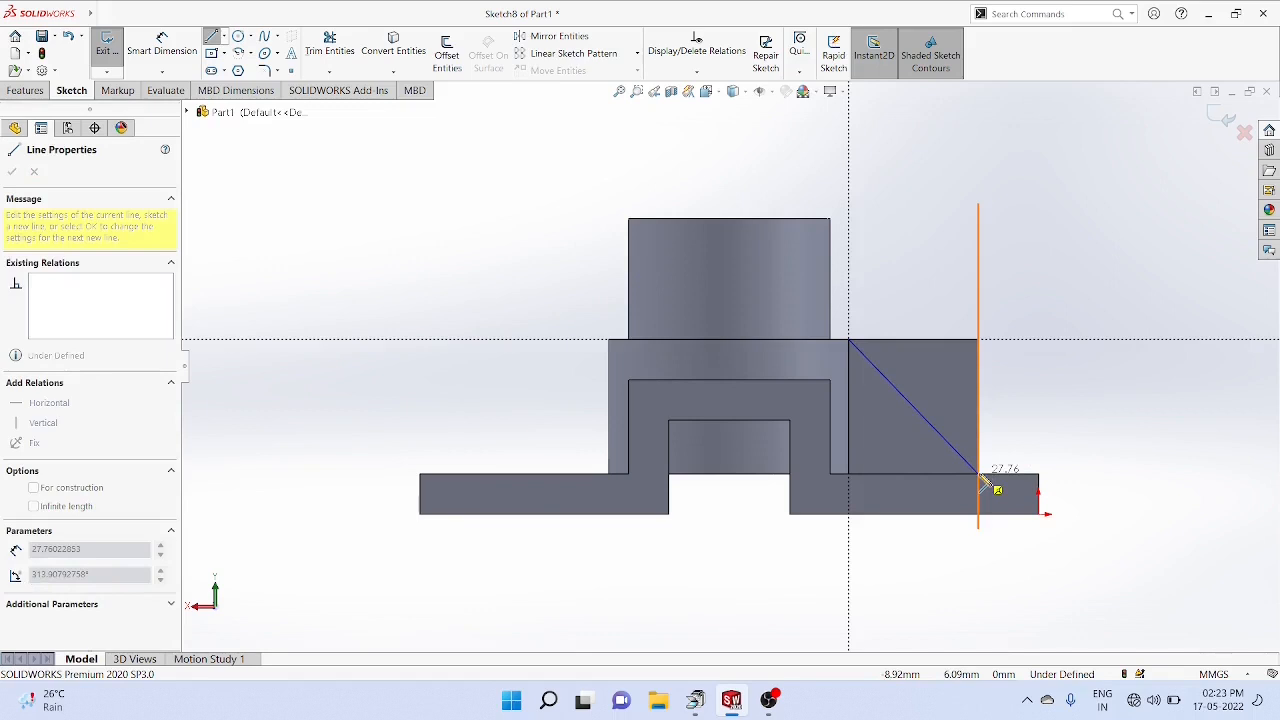
{"action": "left_click", "coordinate": [980, 476]}
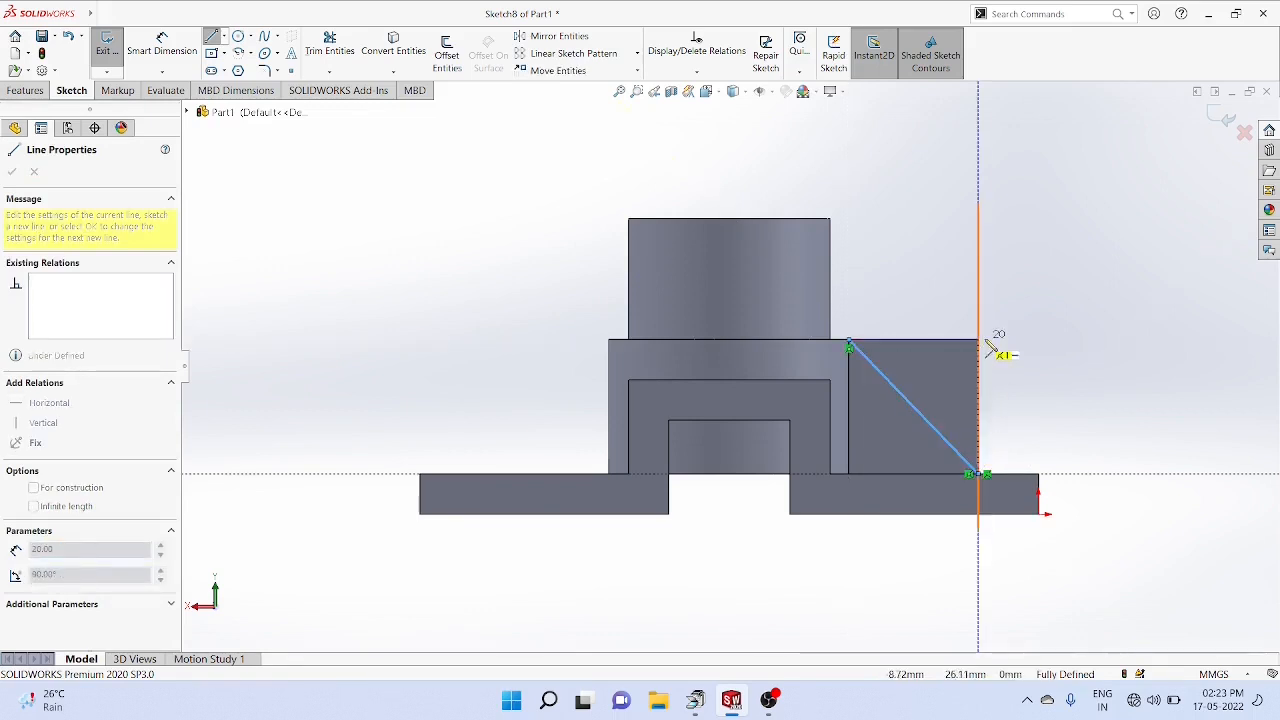
{"action": "left_click", "coordinate": [981, 341]}
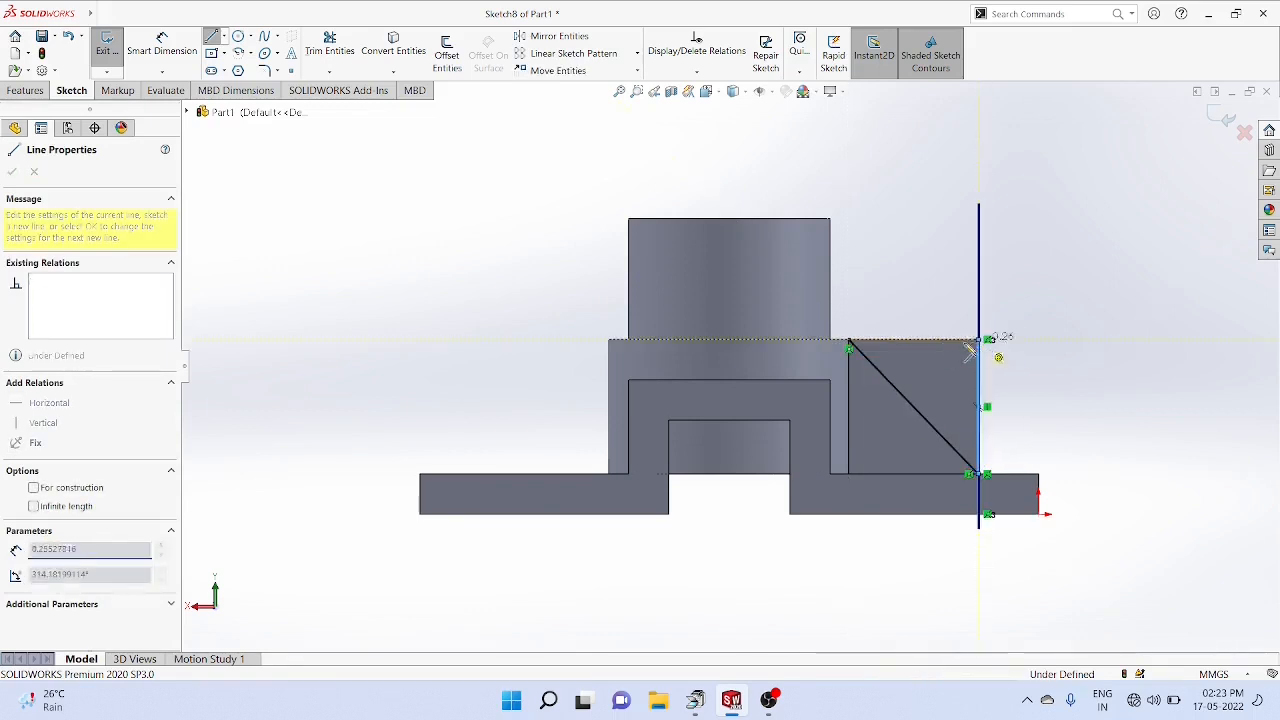
{"action": "left_click", "coordinate": [849, 343]}
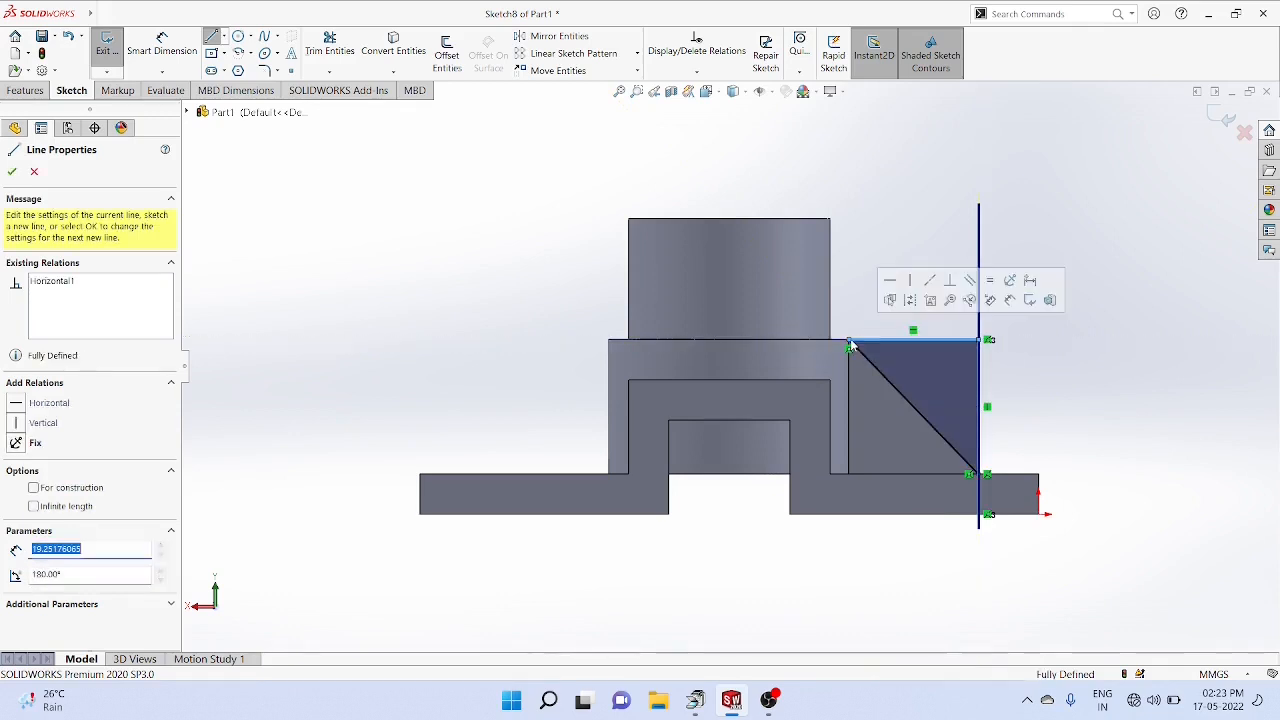
Cut-extrude the triangle 20 mm blind through the rib to give it a sloped outer edge
{"action": "left_click", "coordinate": [26, 90]}
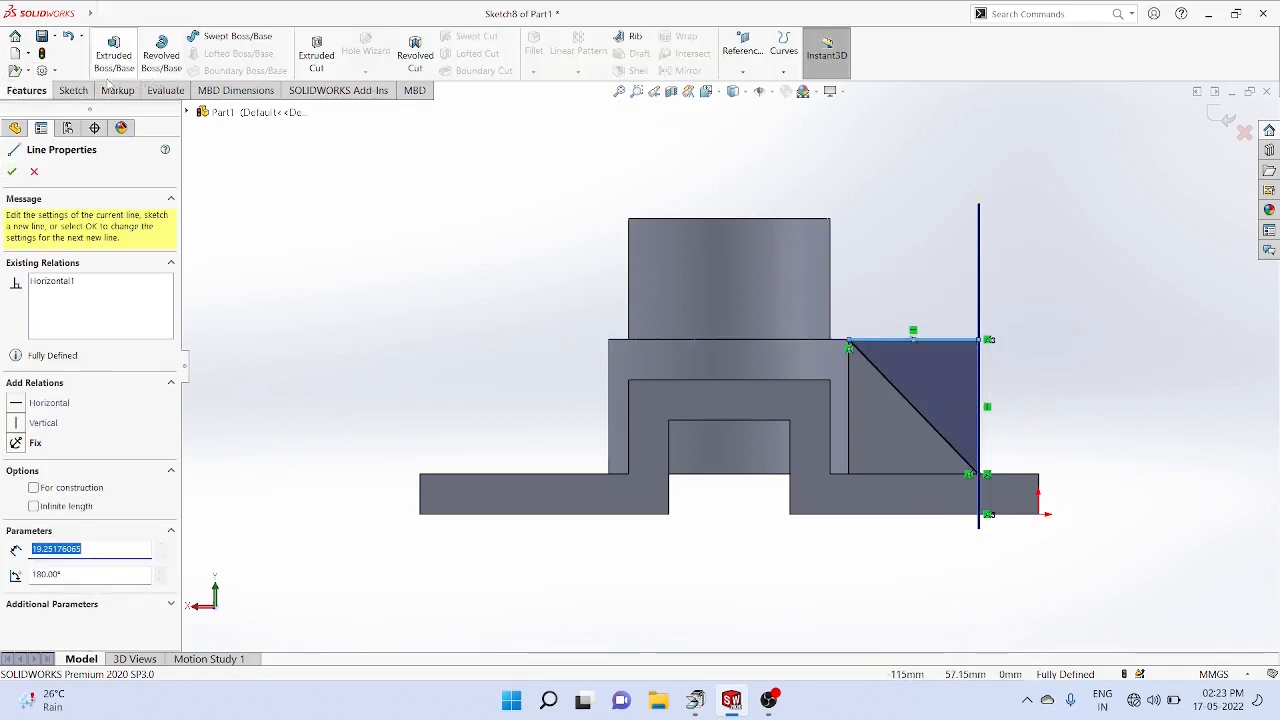
{"action": "left_click", "coordinate": [325, 80]}
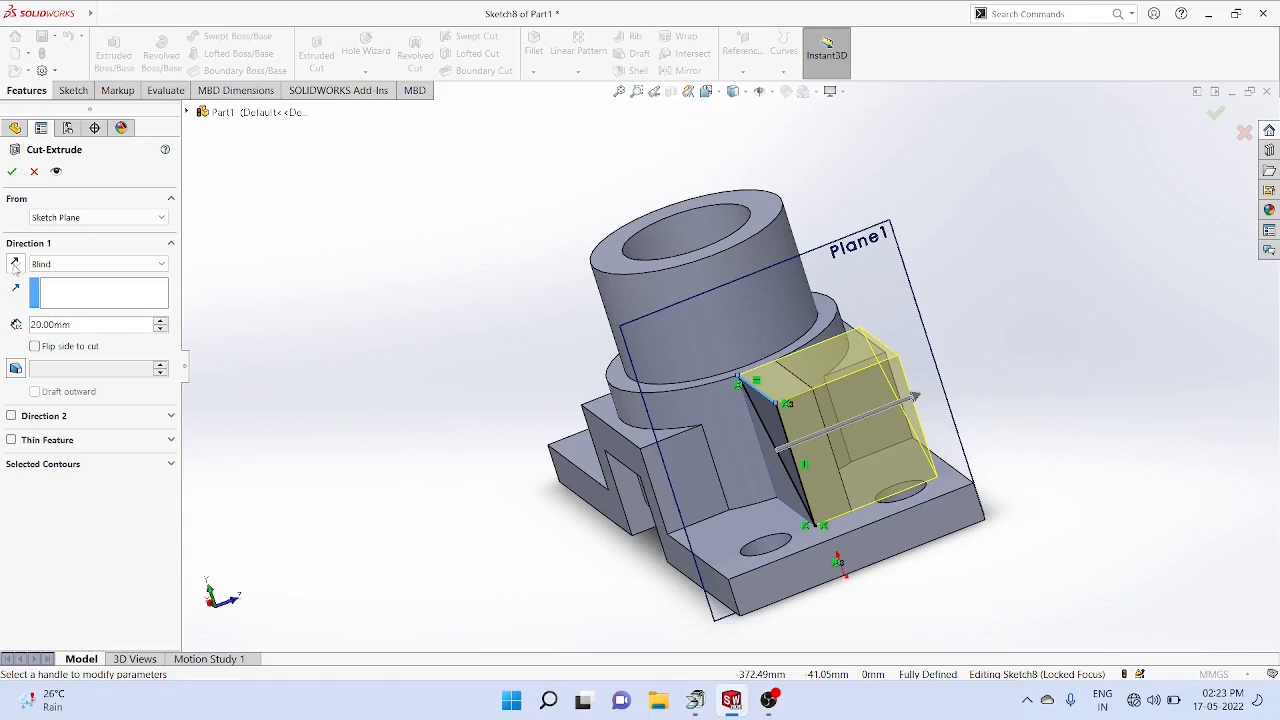
{"action": "left_click", "coordinate": [12, 171]}
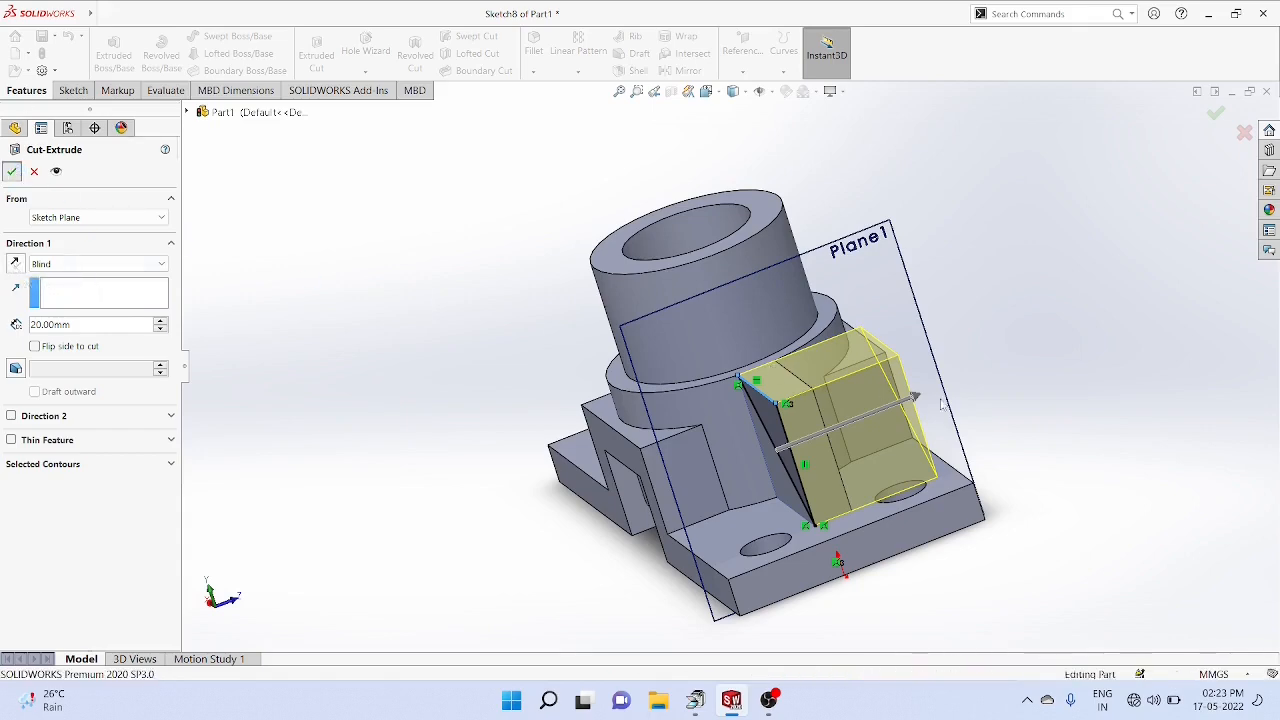
{"action": "left_click", "coordinate": [1062, 396]}
Hide the offset reference plane at the rib's outer end
{"action": "middle_click_drag", "start_coordinate": [1066, 400], "coordinate": [1172, 334]}
{"action": "right_click", "coordinate": [976, 233]}
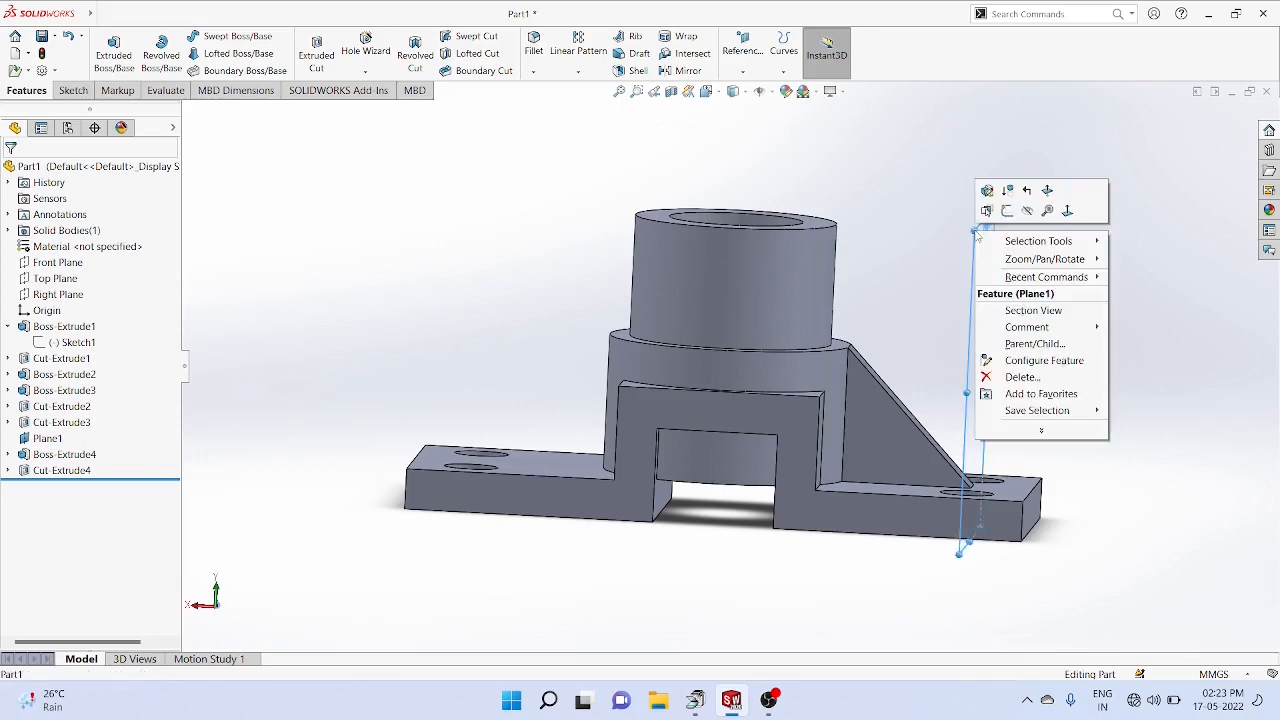
{"action": "left_click", "coordinate": [1029, 214]}
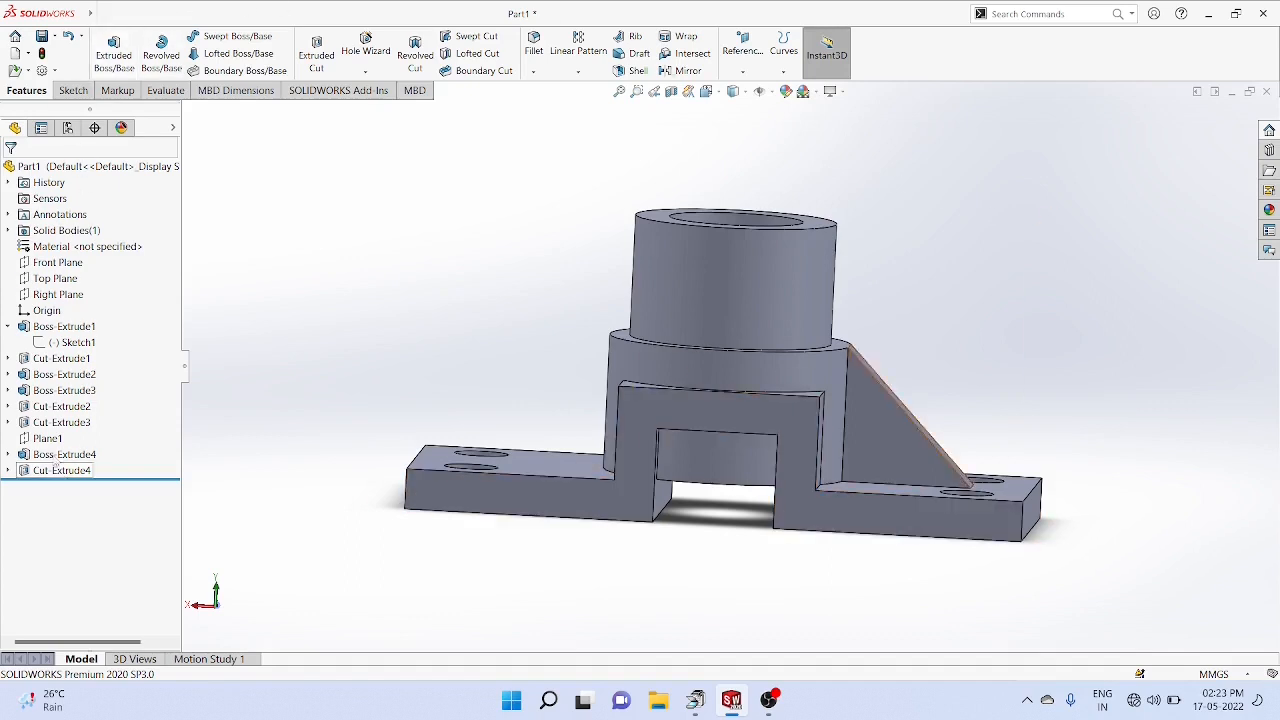
Create a reference plane offset 46 mm from the Right Plane, passing through the middle of the central boss
{"action": "left_click", "coordinate": [51, 297]}
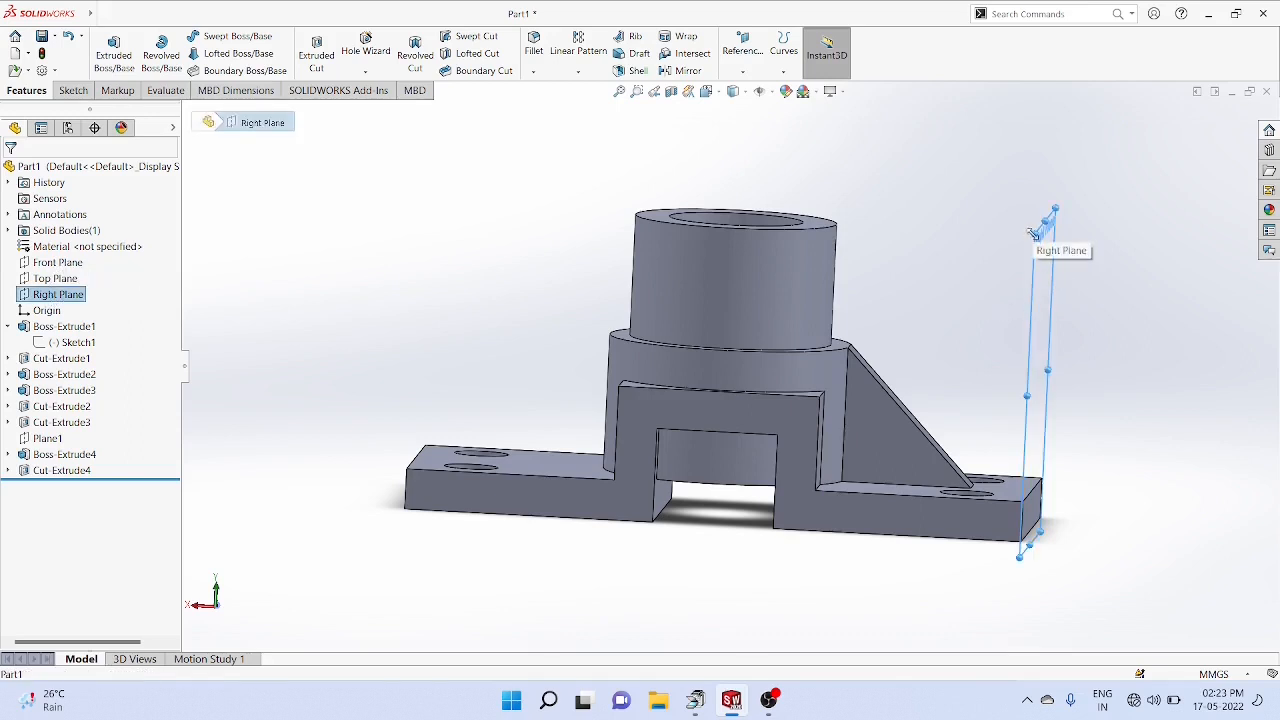
{"action": "left_click_drag", "start_coordinate": [1035, 232], "coordinate": [717, 226], "text": "ctrl"}
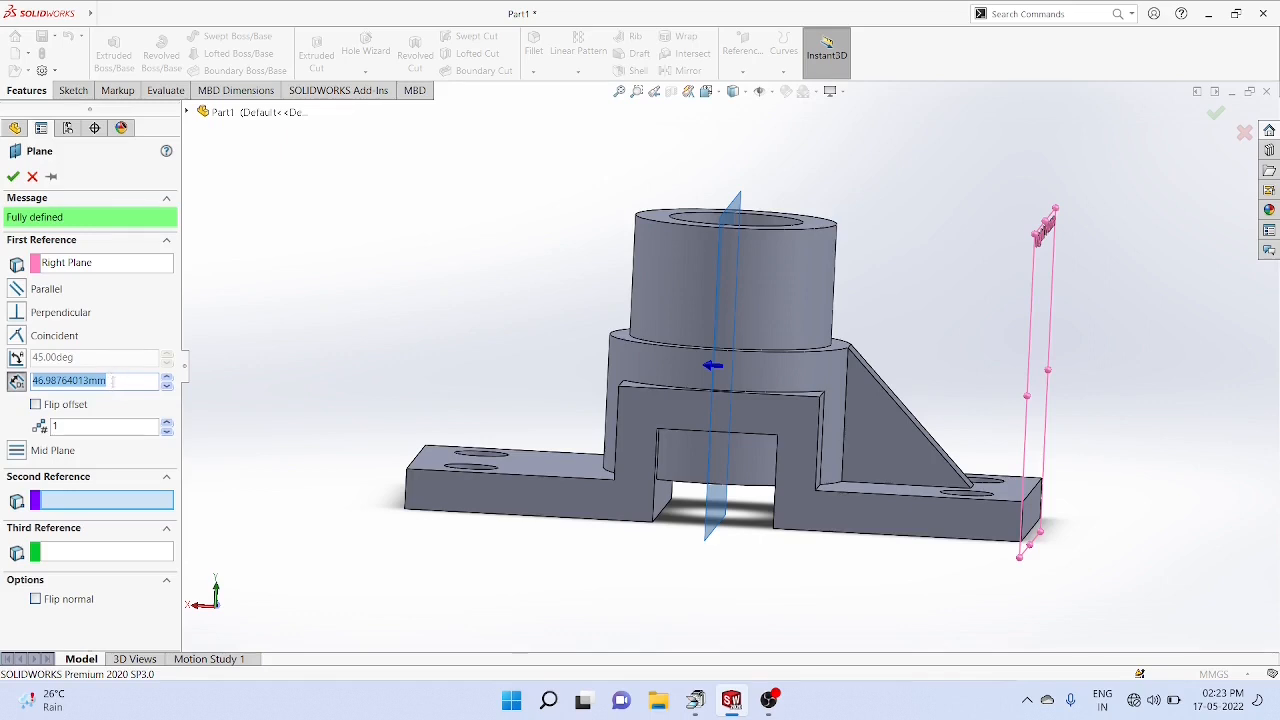
{"action": "left_click_drag", "start_coordinate": [113, 380], "coordinate": [47, 380]}
{"action": "type", "text": "46"}
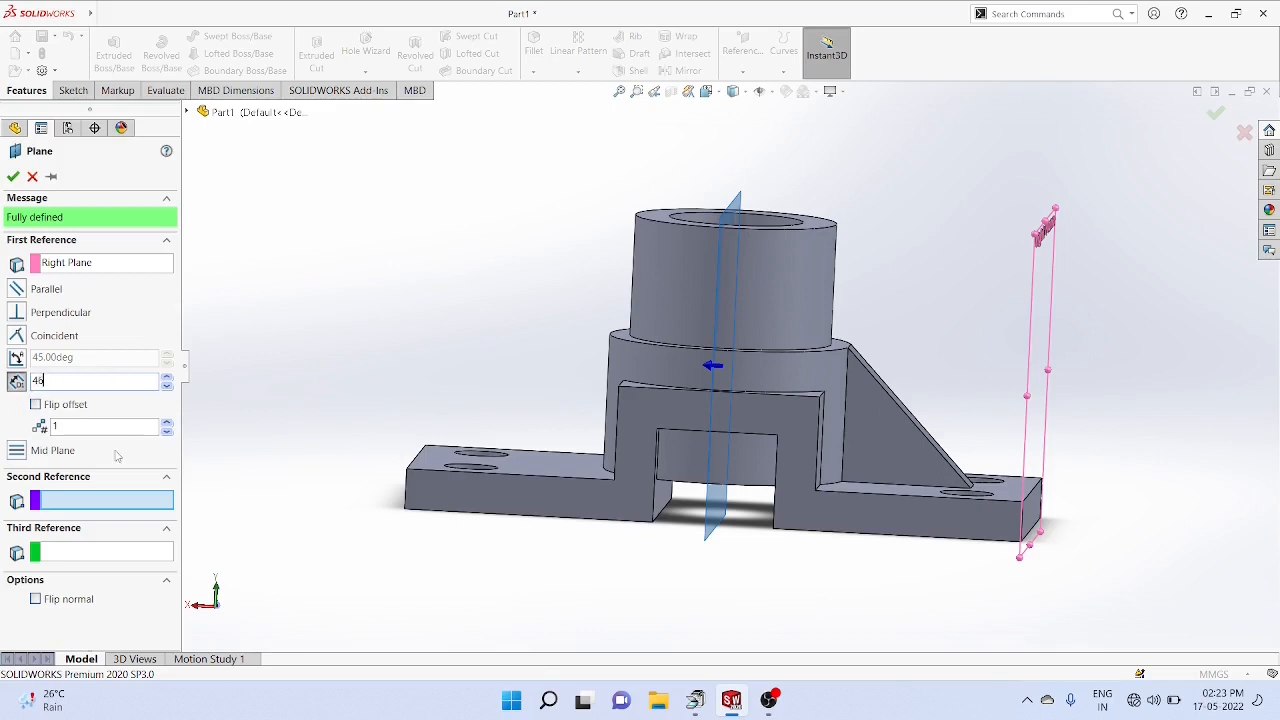
{"action": "key", "text": "Return"}
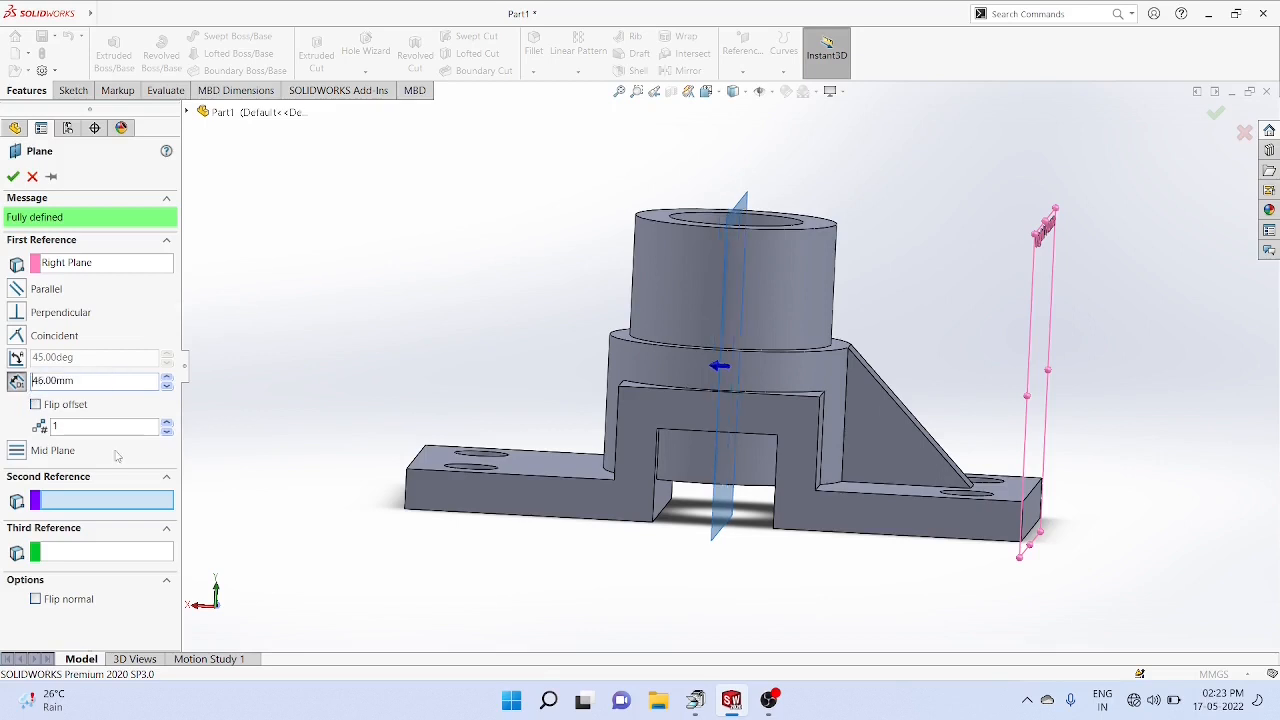
{"action": "left_click", "coordinate": [13, 176]}
Mirror the rib extrusion and its triangular cut about the new 46 mm offset plane to the bracket's other side
{"action": "middle_click_drag", "start_coordinate": [455, 150], "coordinate": [447, 198]}
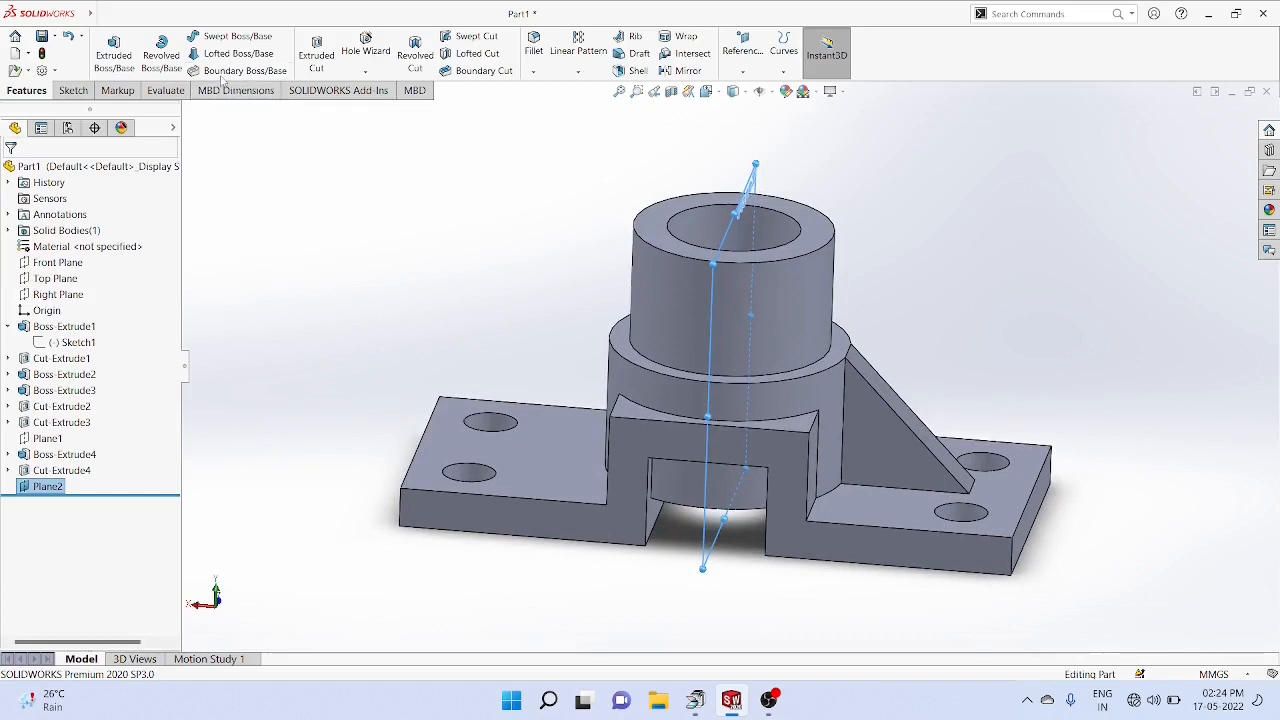
{"action": "left_click", "coordinate": [682, 72]}
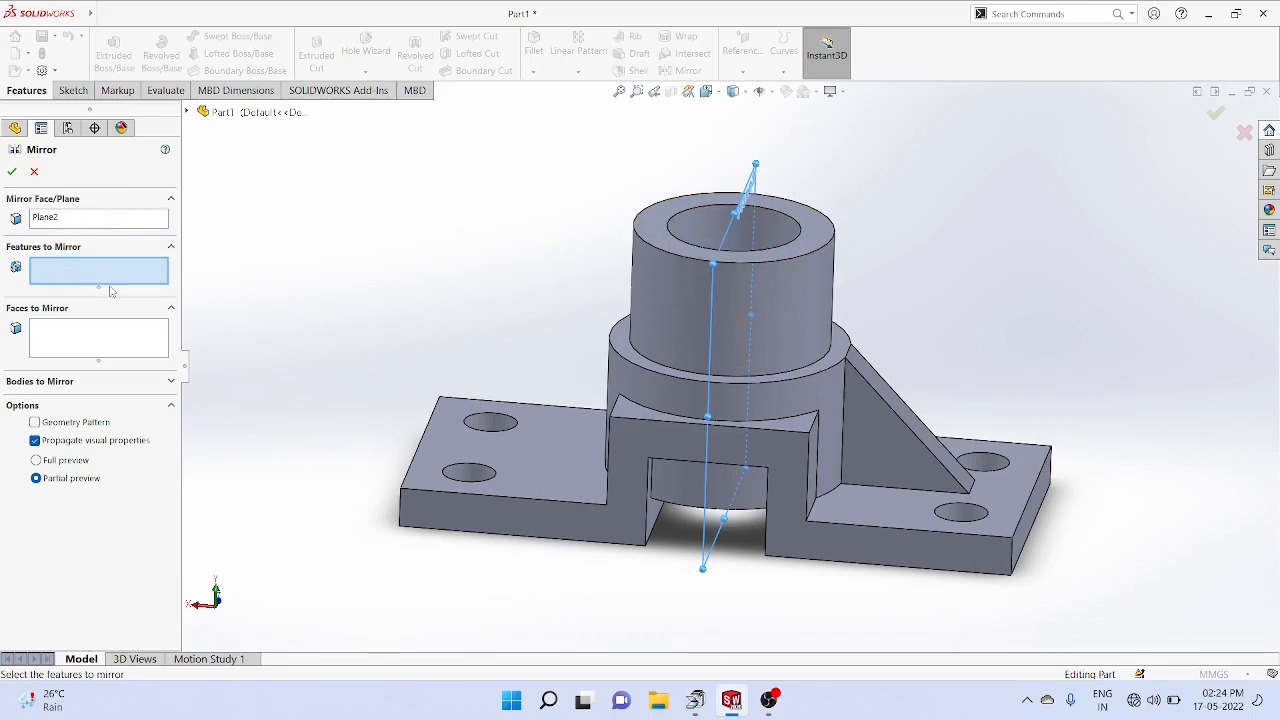
{"action": "left_click", "coordinate": [898, 421]}
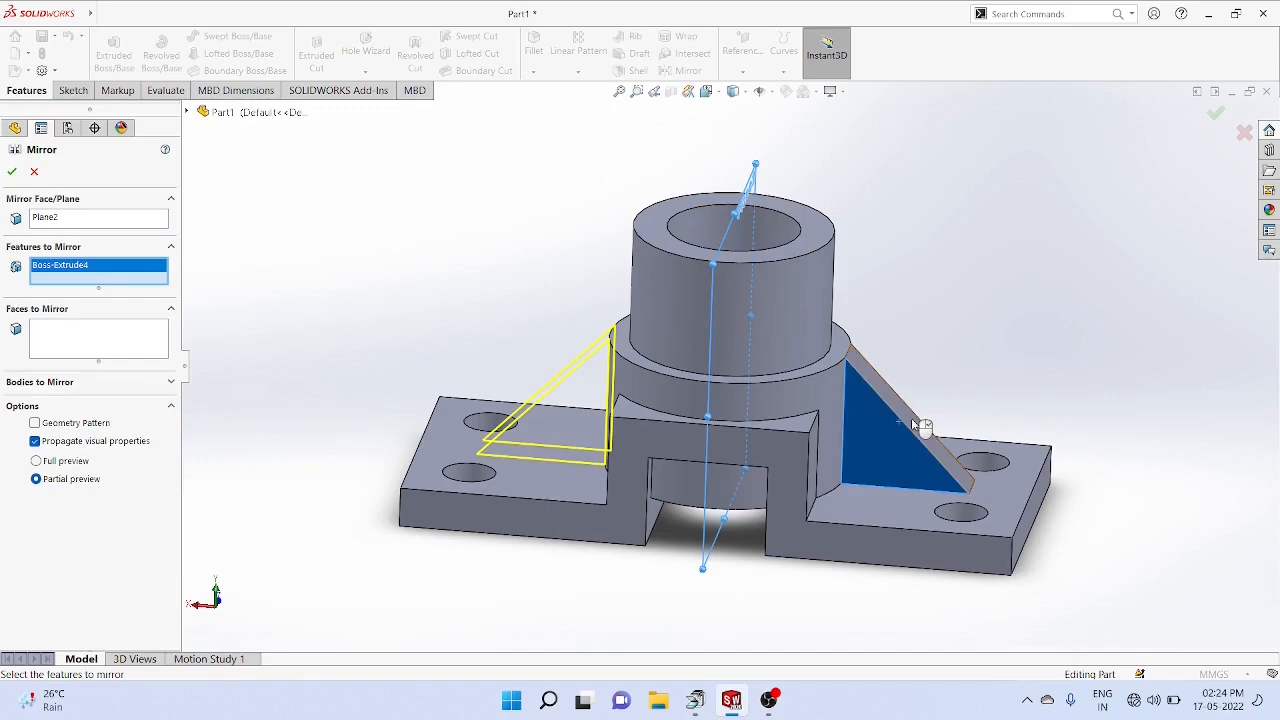
{"action": "left_click", "coordinate": [930, 422]}
{"action": "middle_click_drag", "start_coordinate": [933, 423], "coordinate": [770, 475]}
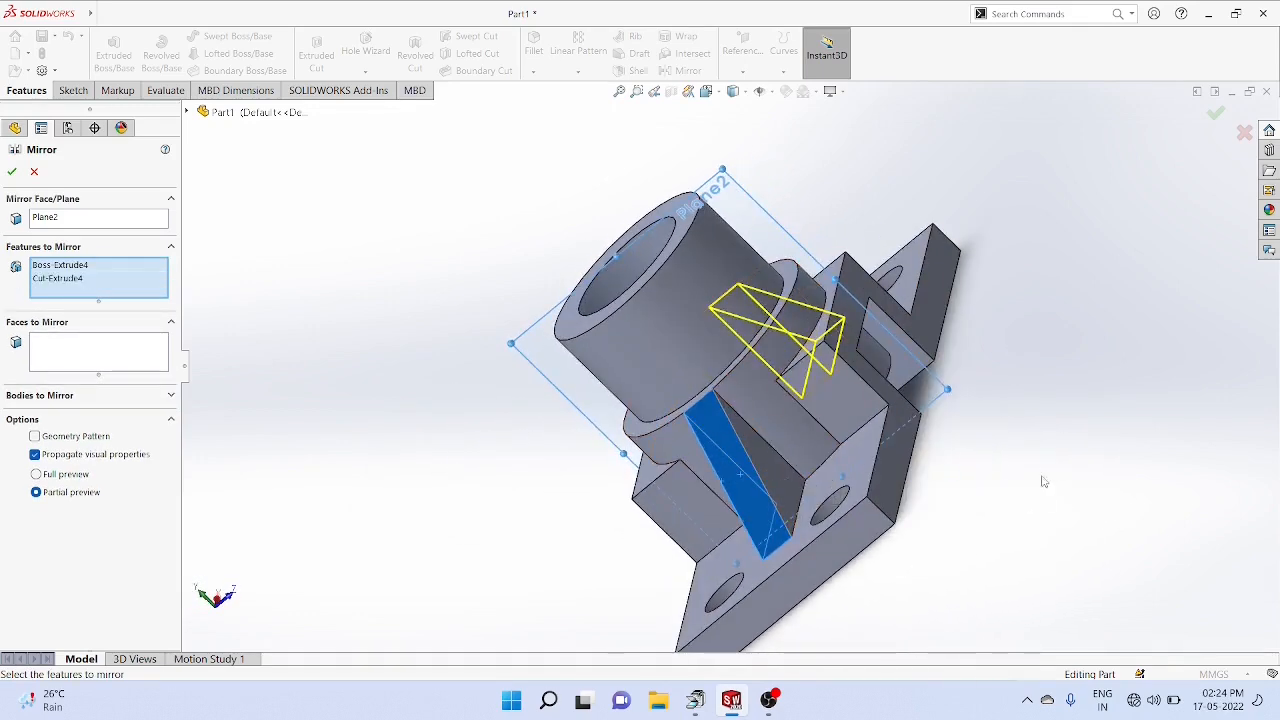
{"action": "middle_click_drag", "start_coordinate": [1065, 484], "coordinate": [1164, 430]}
{"action": "middle_click_drag", "start_coordinate": [978, 558], "coordinate": [1150, 504]}
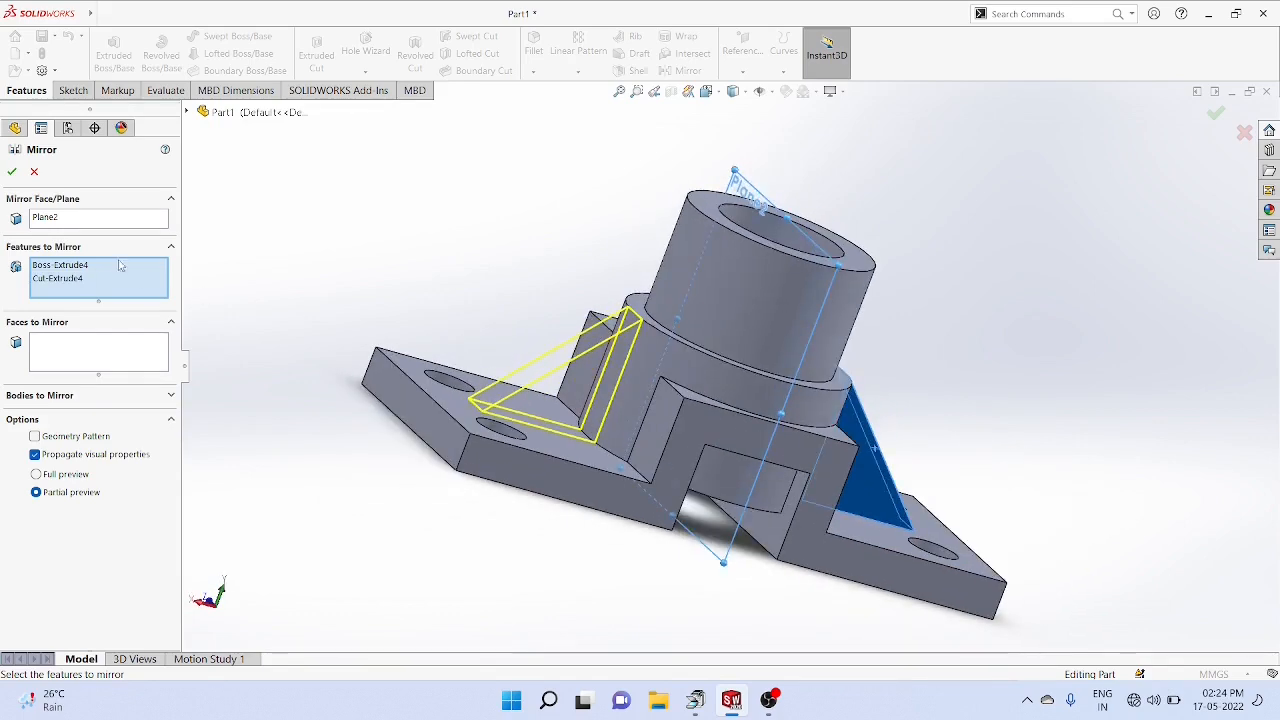
{"action": "left_click", "coordinate": [12, 172]}
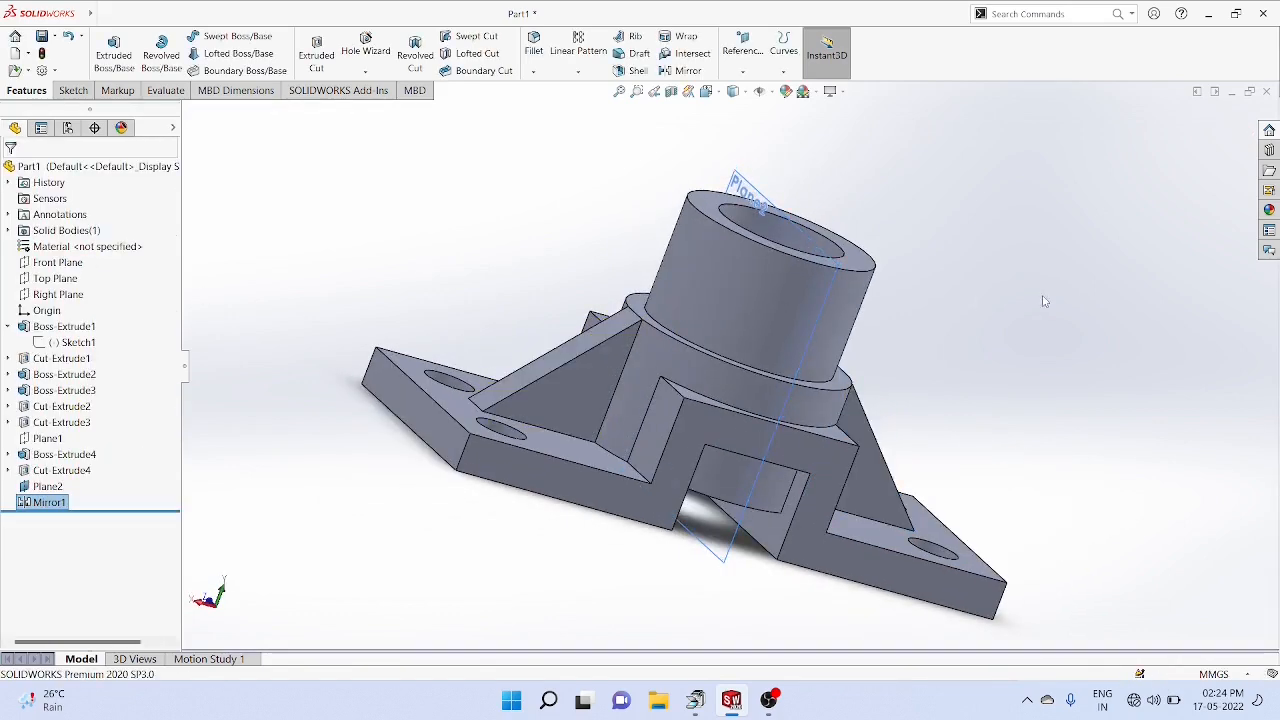
Sketch a corner rectangle on the hat profile's front face, spanning the channel opening from its inner upper corner to the opposite lower corner
{"action": "middle_click_drag", "start_coordinate": [1043, 301], "coordinate": [977, 277]}
{"action": "middle_click_drag", "start_coordinate": [1068, 354], "coordinate": [1100, 366]}
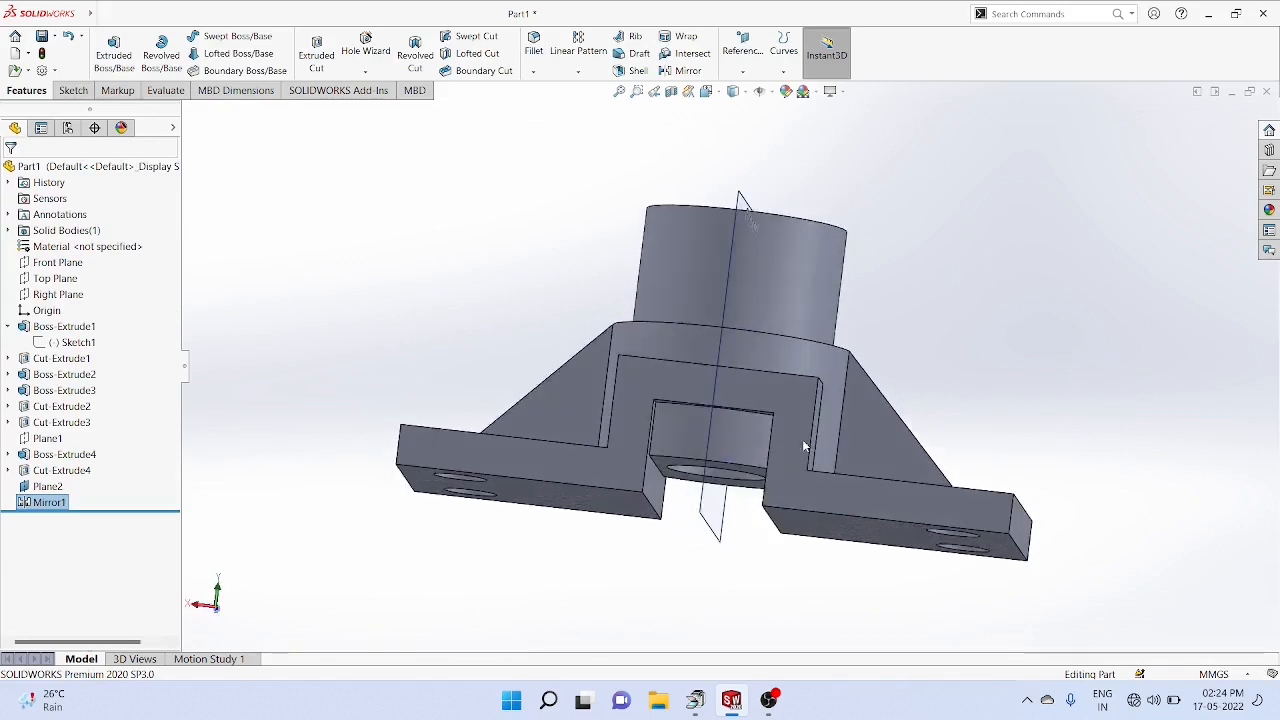
{"action": "right_click", "coordinate": [660, 388]}
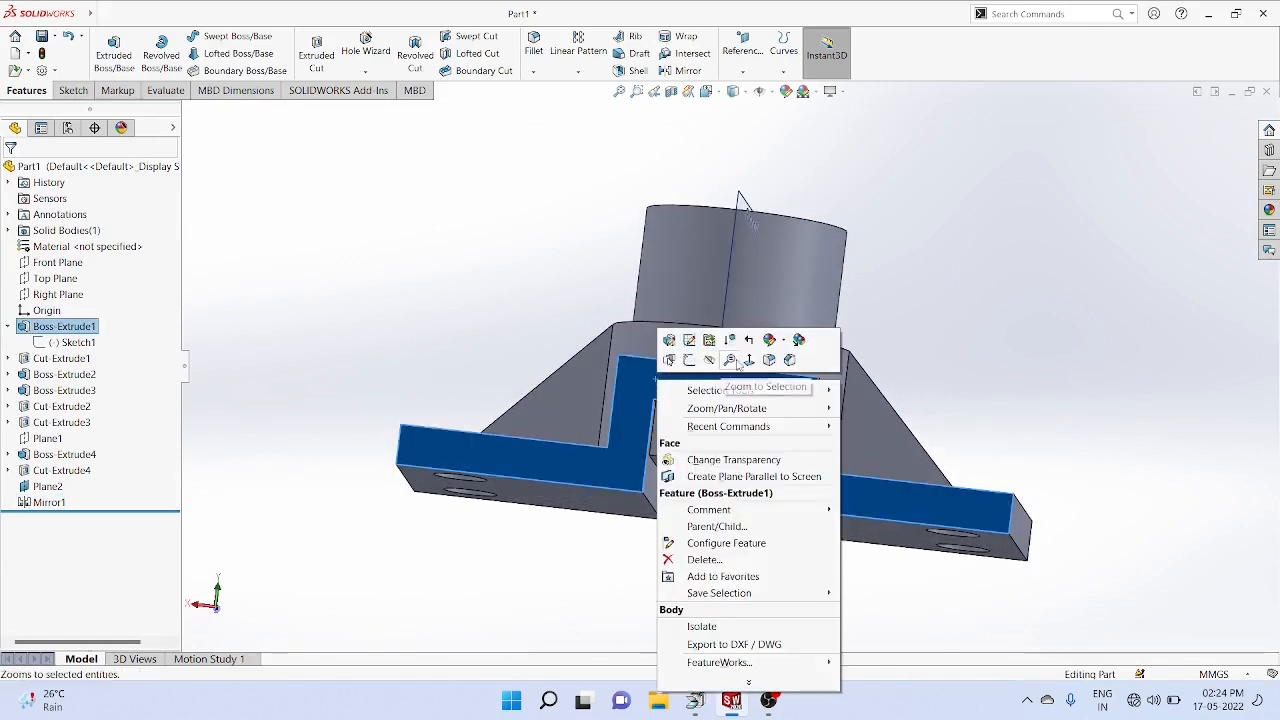
{"action": "left_click", "coordinate": [745, 359]}
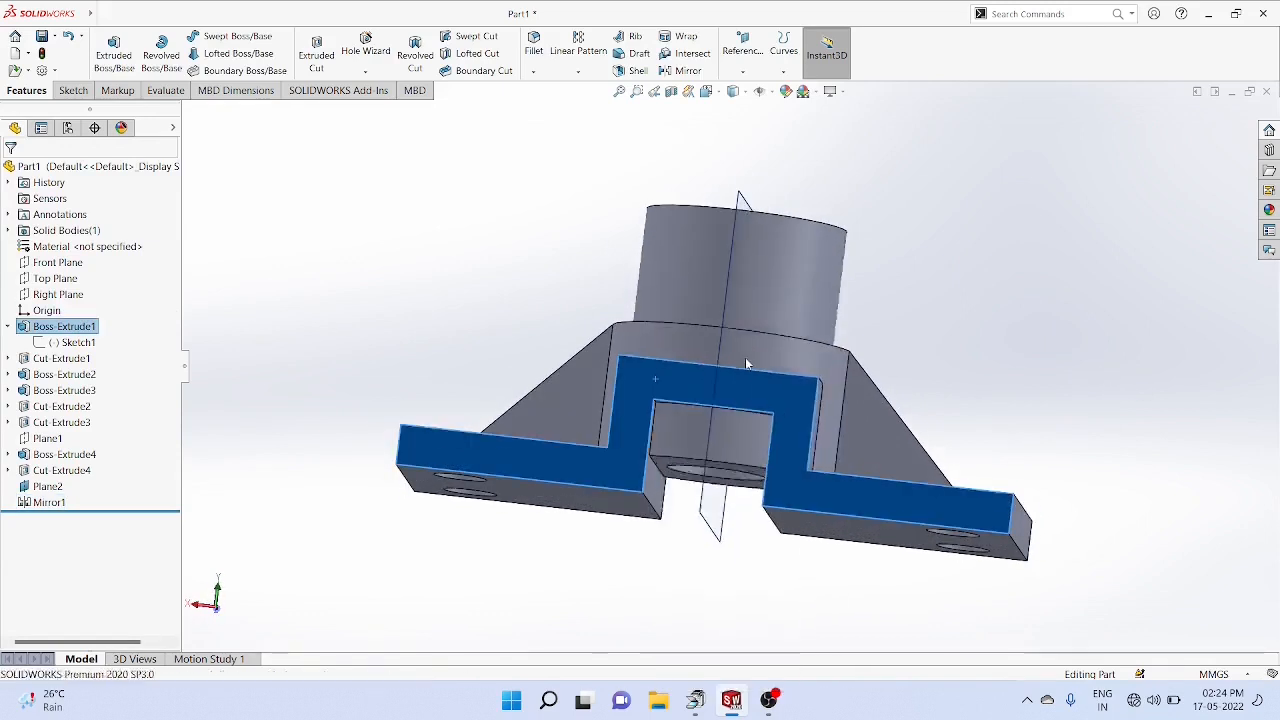
{"action": "left_click", "coordinate": [72, 91]}
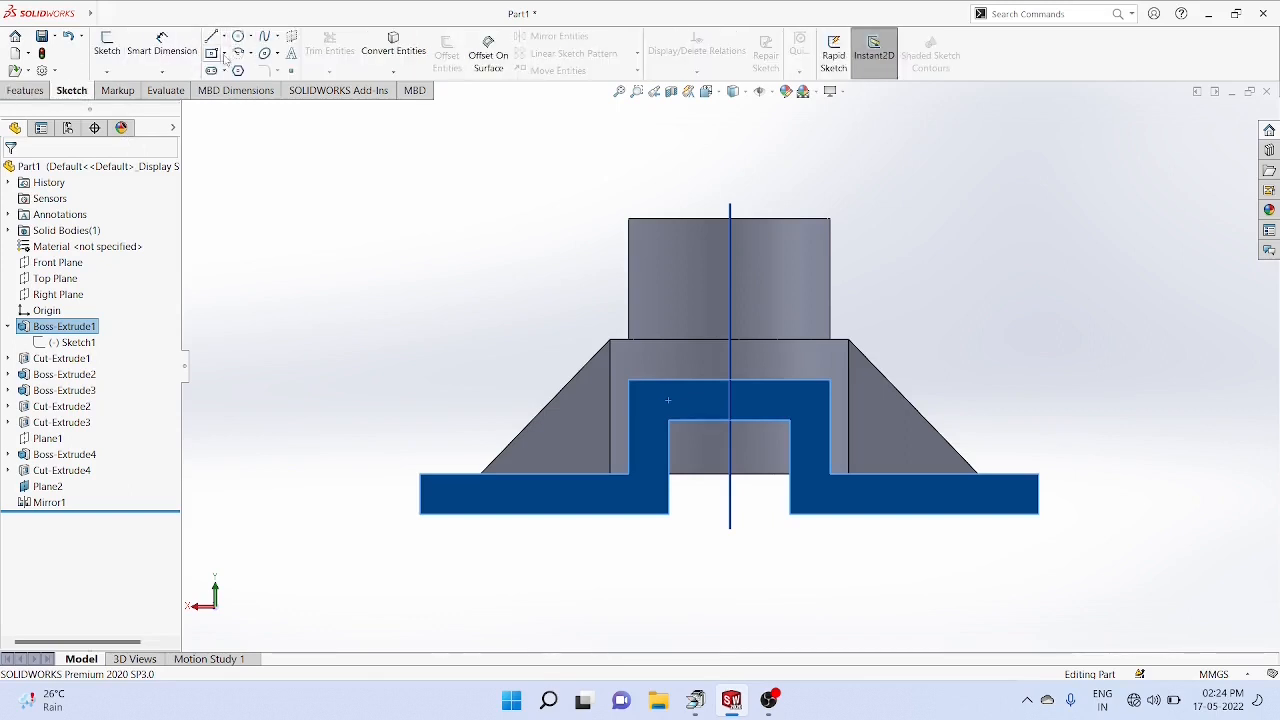
{"action": "left_click", "coordinate": [224, 53]}
{"action": "left_click", "coordinate": [232, 74]}
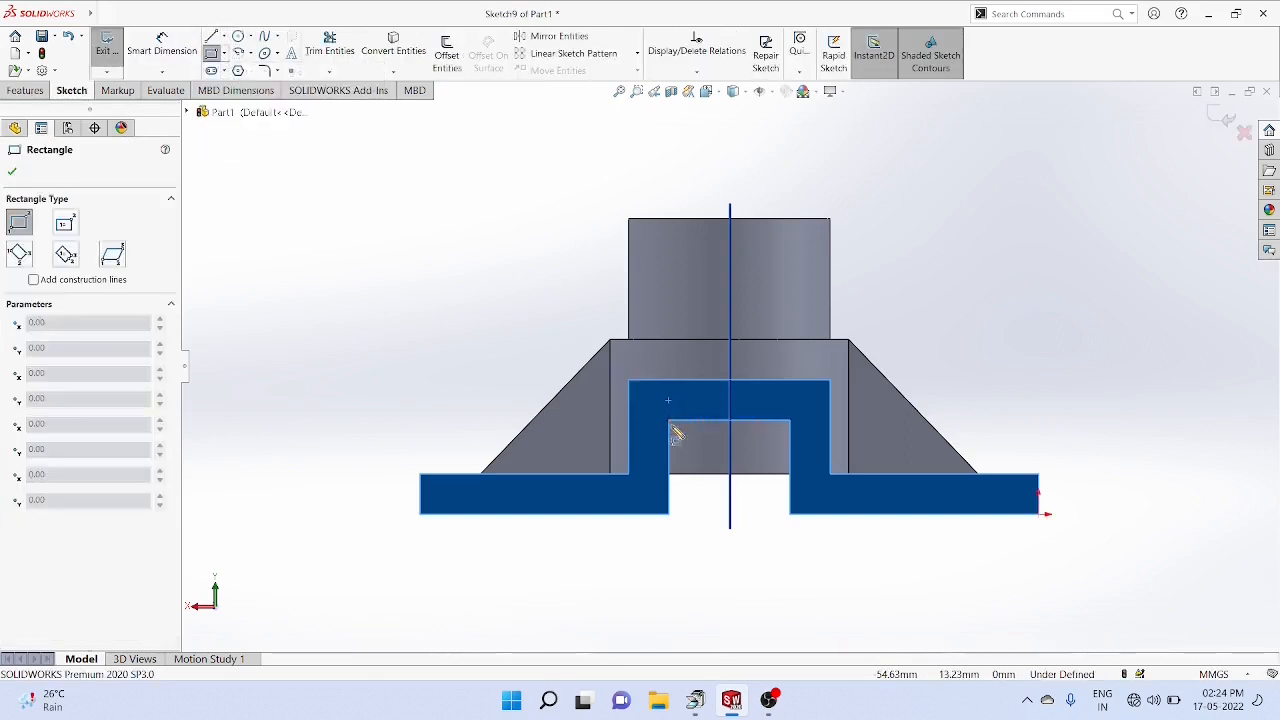
{"action": "left_click", "coordinate": [668, 420]}
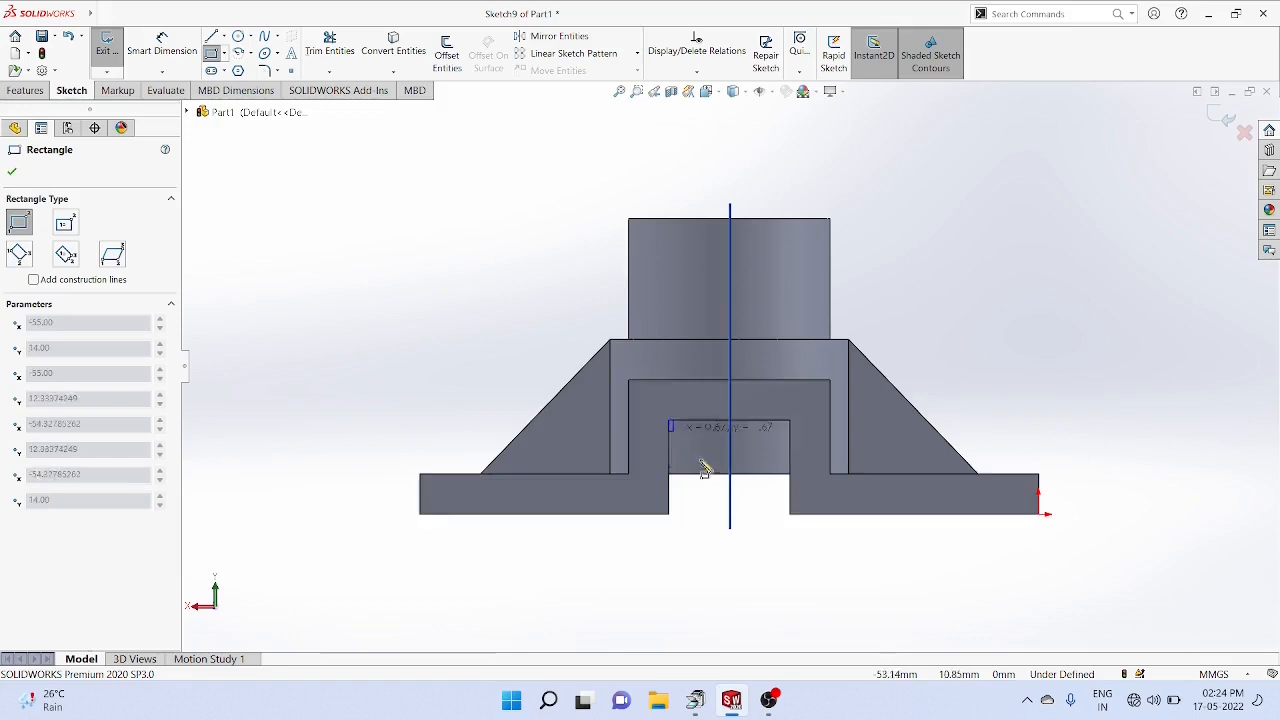
{"action": "left_click", "coordinate": [790, 514]}
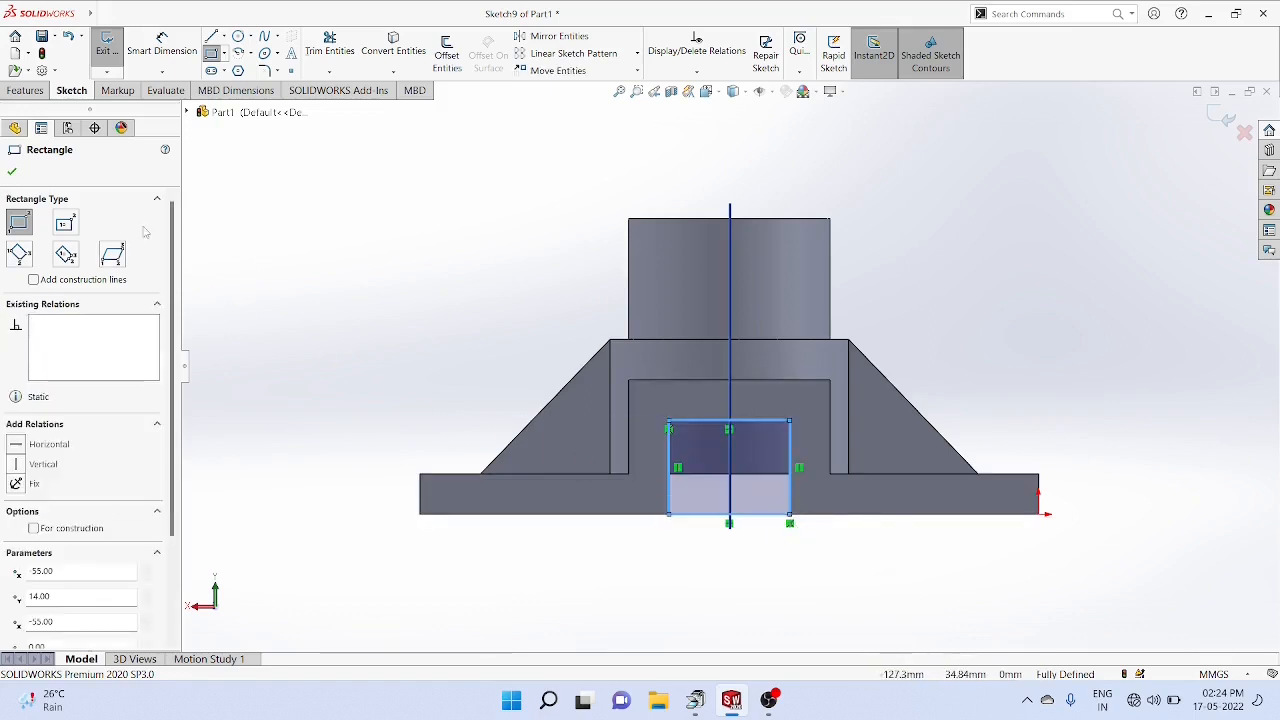
{"action": "left_click", "coordinate": [22, 91]}
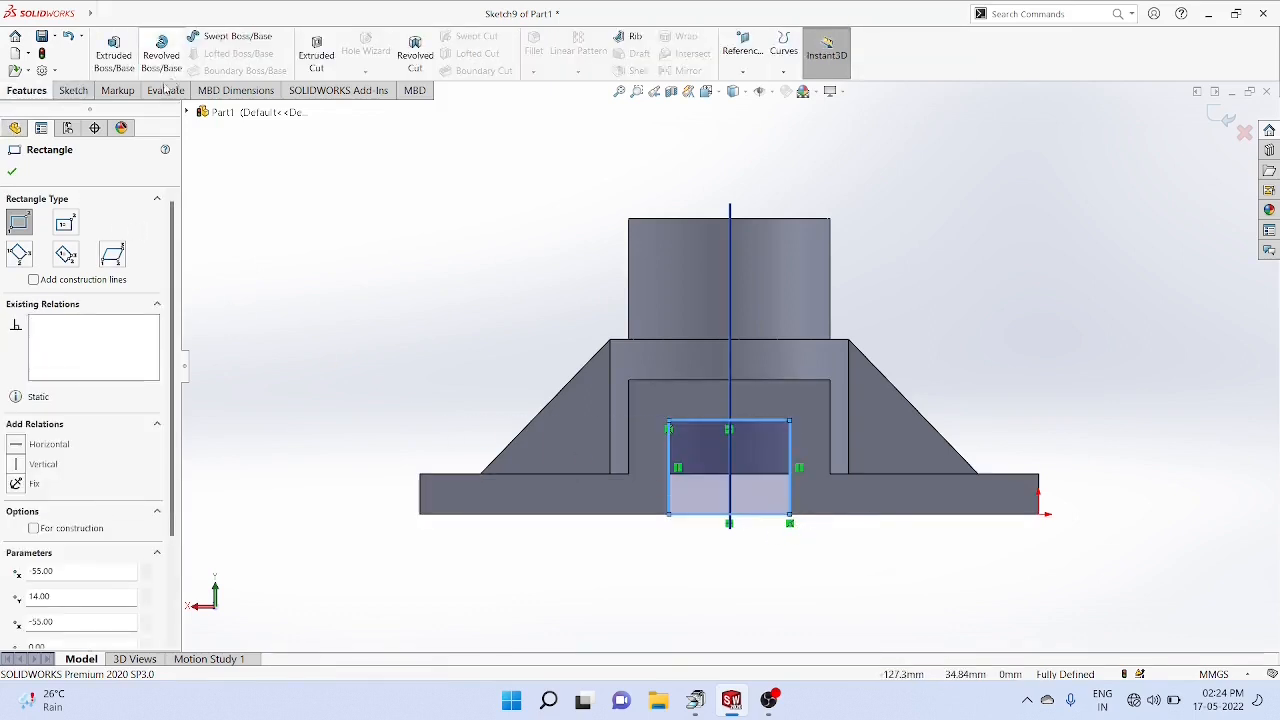
{"action": "left_click", "coordinate": [316, 50]}
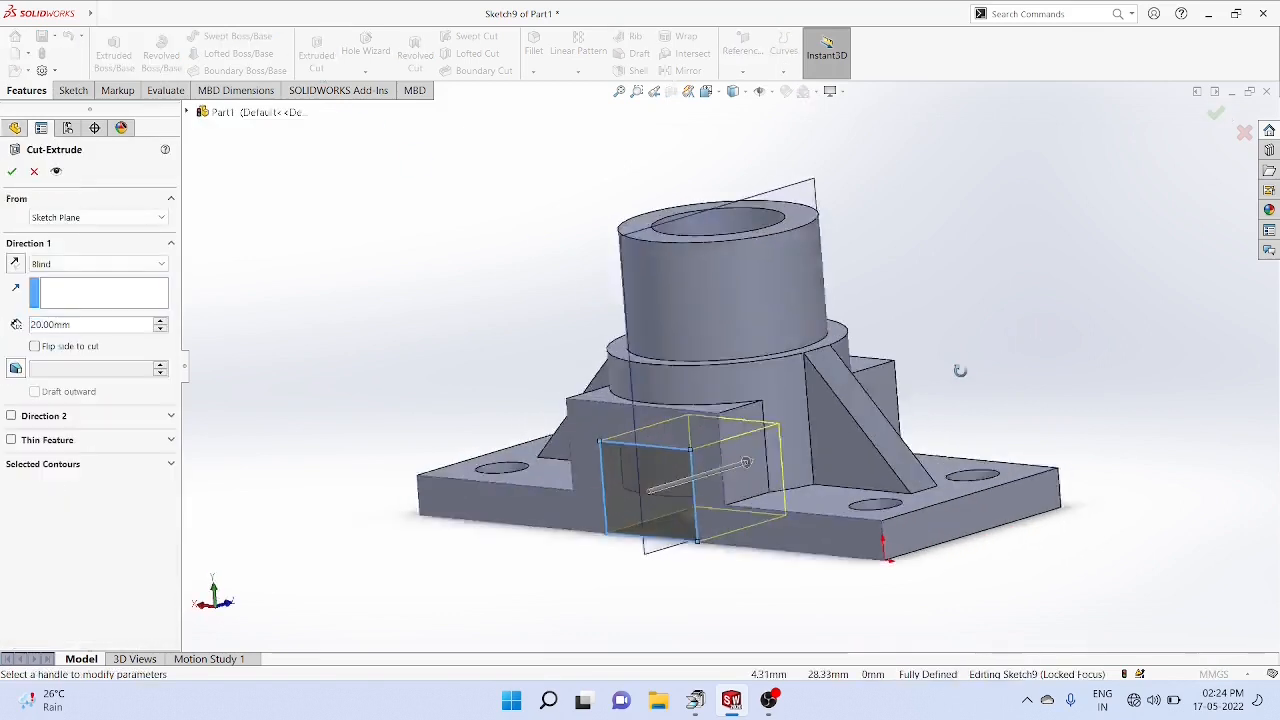
{"action": "middle_click_drag", "start_coordinate": [960, 370], "coordinate": [940, 386]}
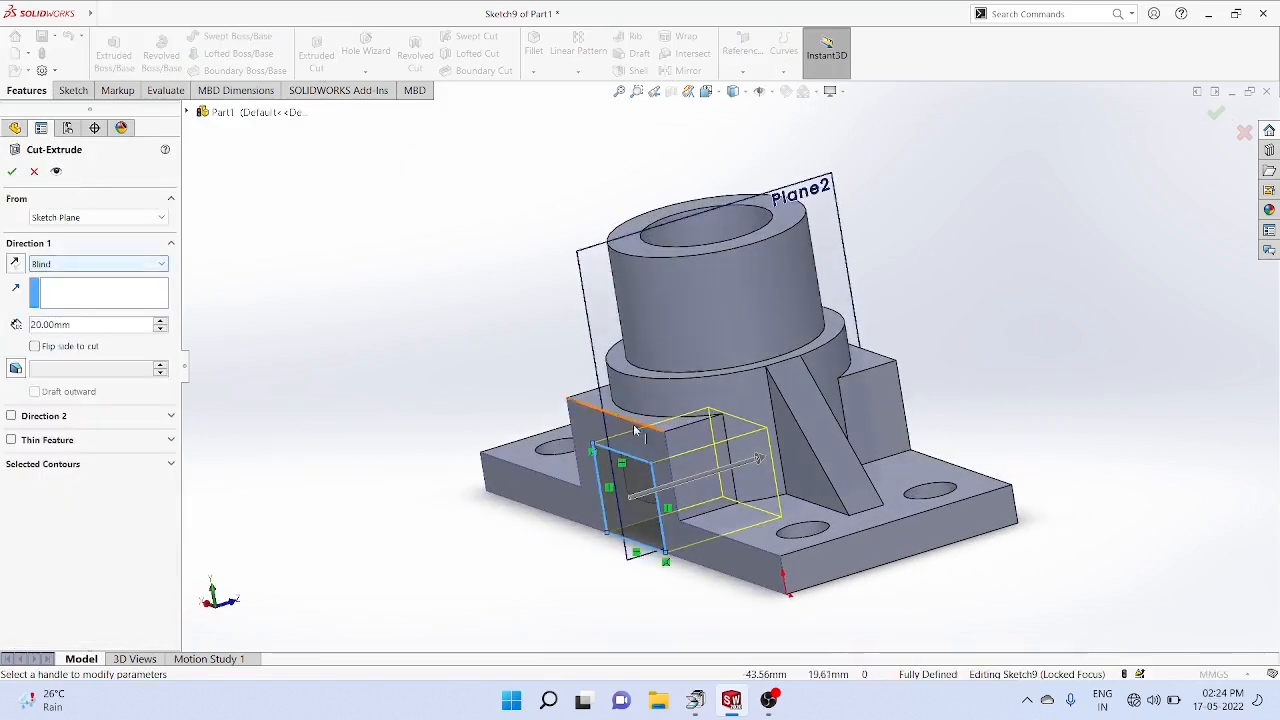
{"action": "left_click", "coordinate": [161, 219]}
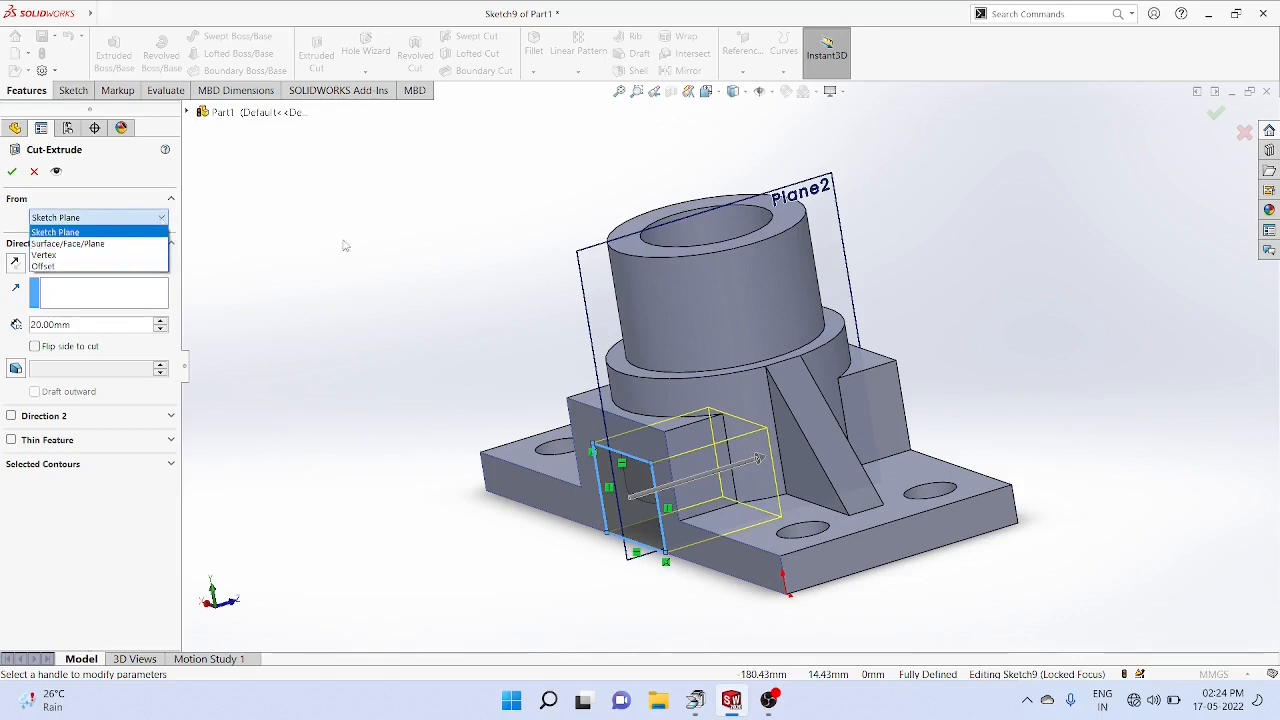
{"action": "key", "text": "Escape"}
{"action": "key", "text": "Escape"}
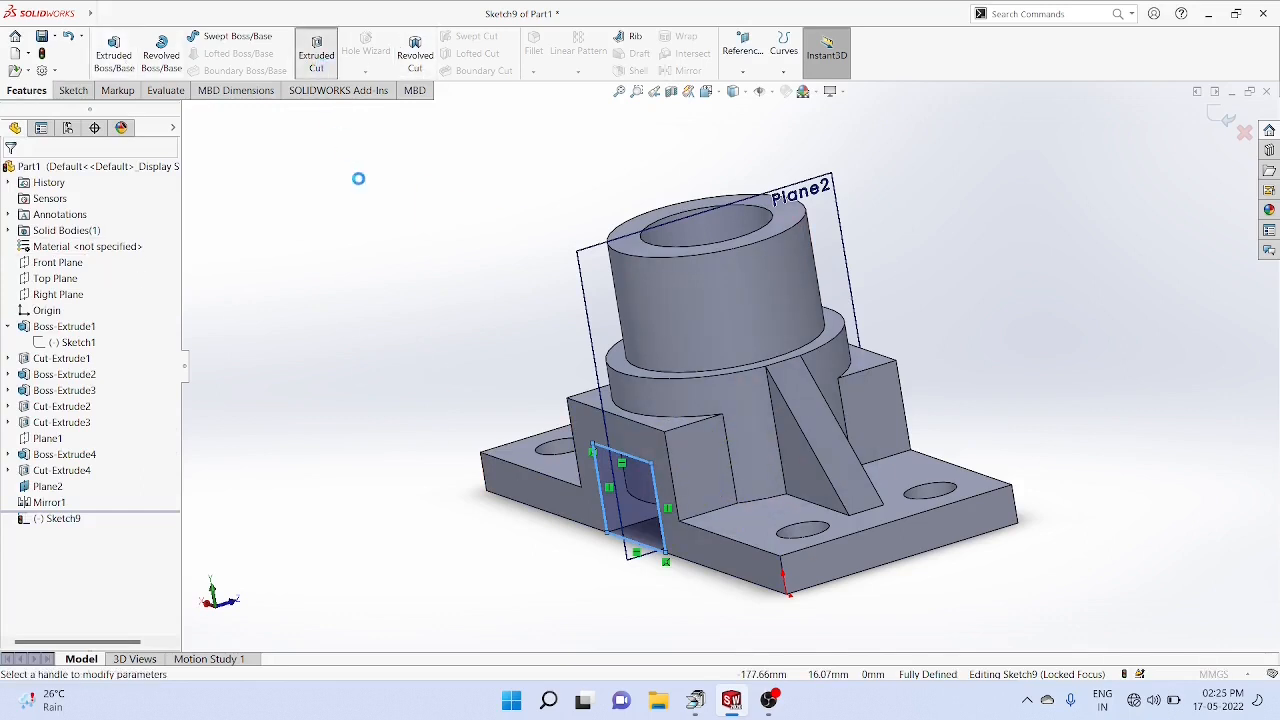
Cut-extrude the channel rectangle Through All to clear the material beneath the central boss
{"action": "left_click", "coordinate": [316, 52]}
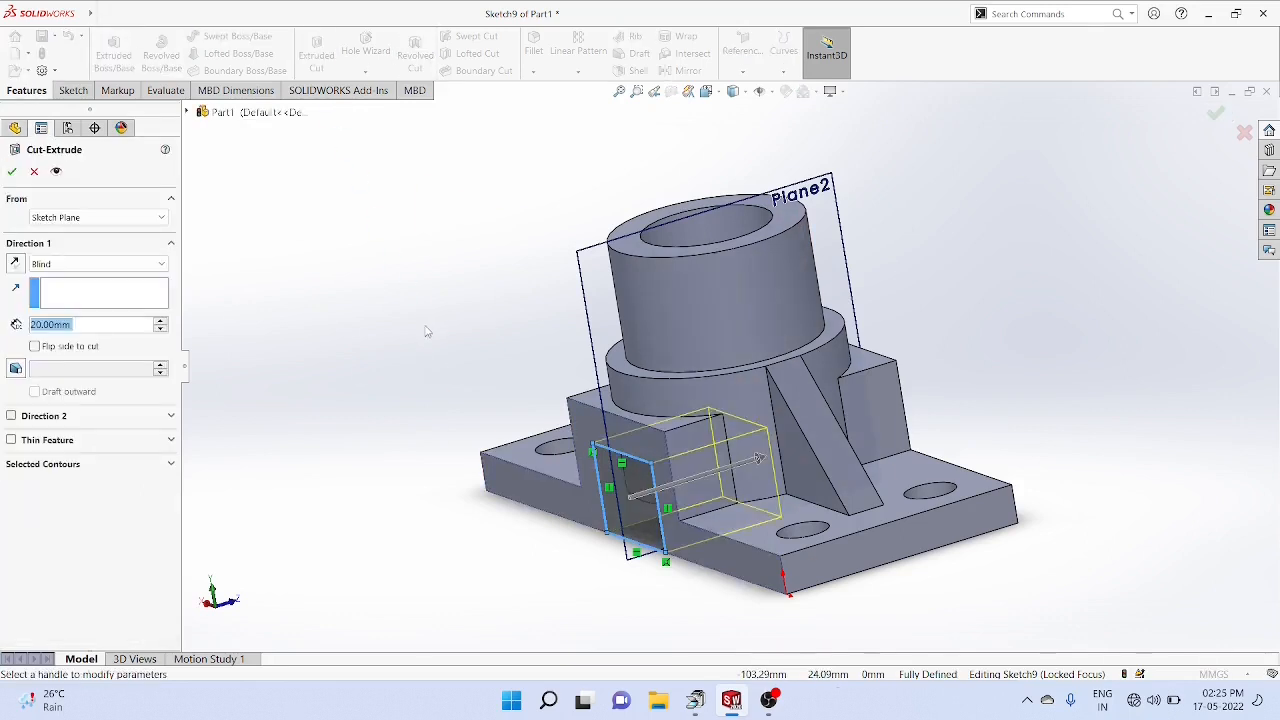
{"action": "left_click", "coordinate": [162, 264]}
{"action": "left_click", "coordinate": [127, 291]}
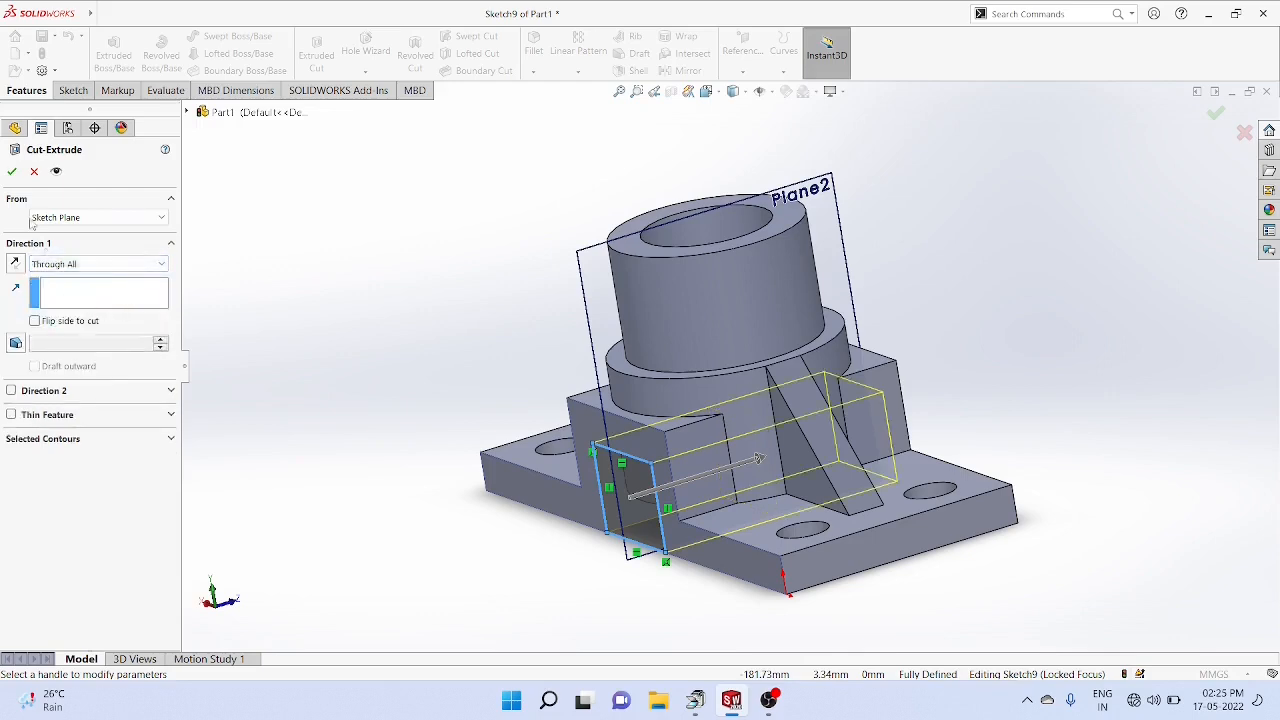
{"action": "left_click", "coordinate": [12, 172]}
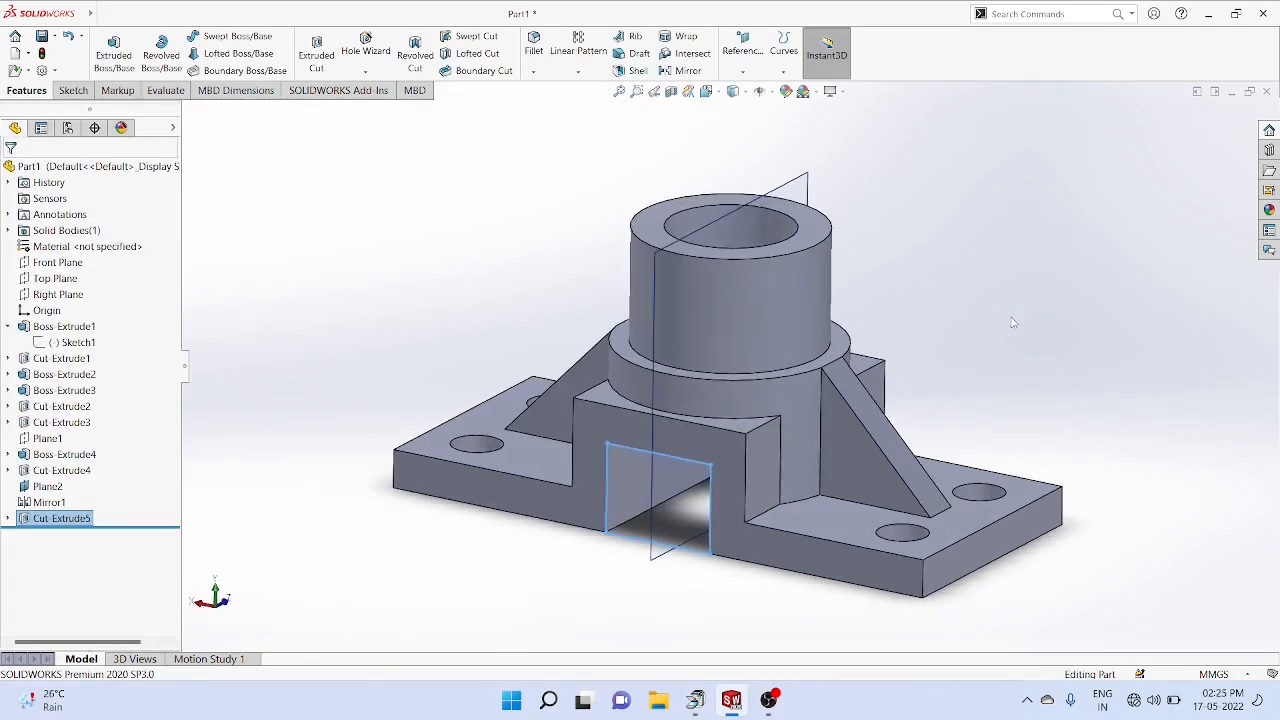
Hide the reference plane that passes through the middle of the central boss
{"action": "middle_click_drag", "start_coordinate": [1123, 343], "coordinate": [1082, 313]}
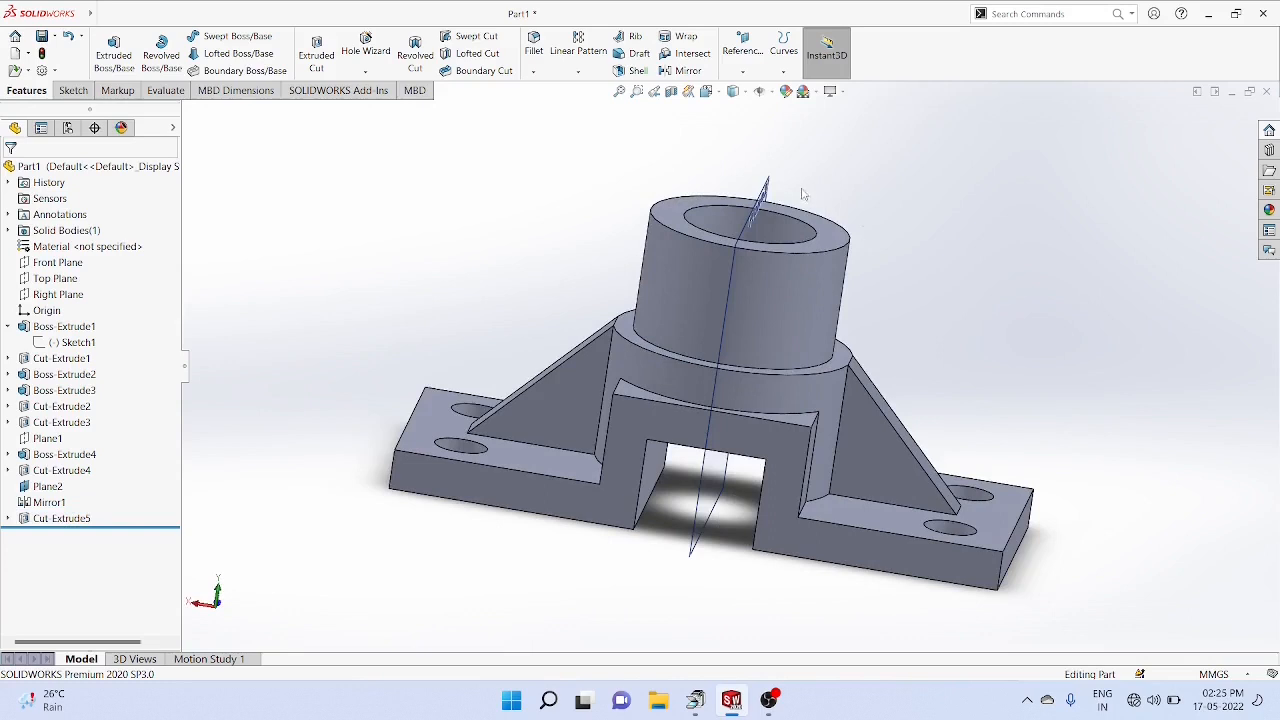
{"action": "right_click", "coordinate": [770, 184]}
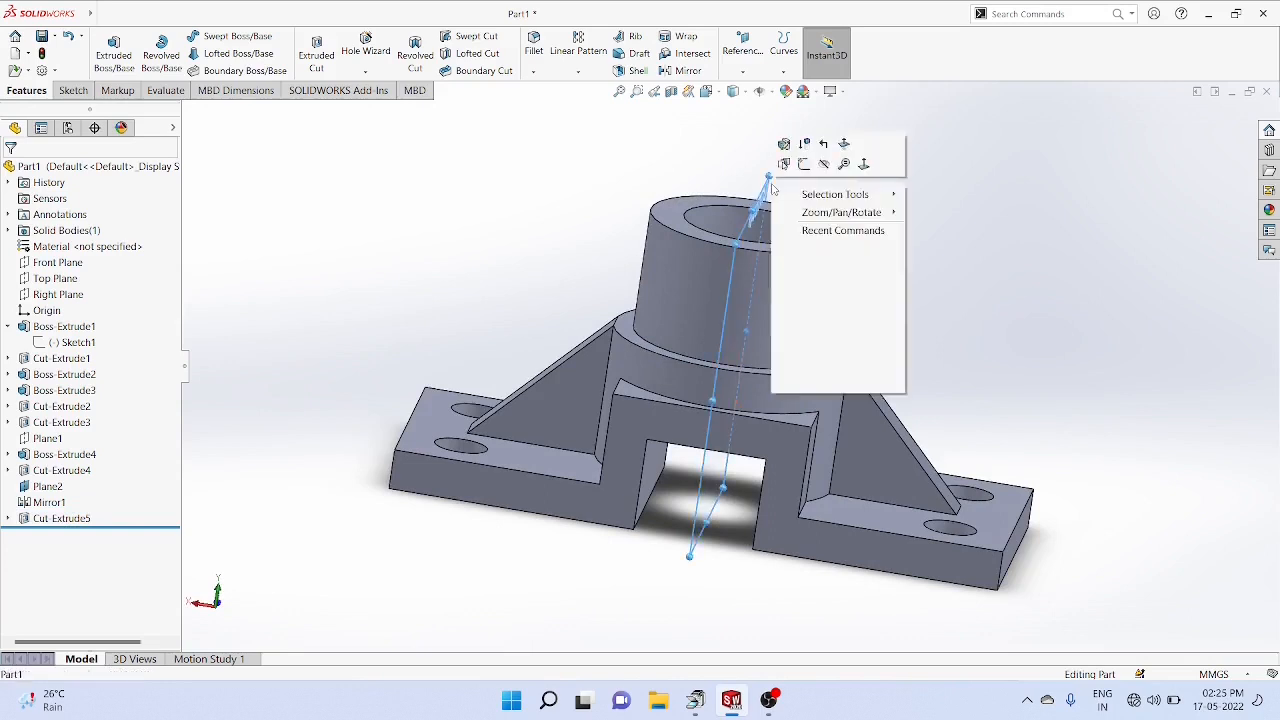
{"action": "left_click", "coordinate": [824, 165]}
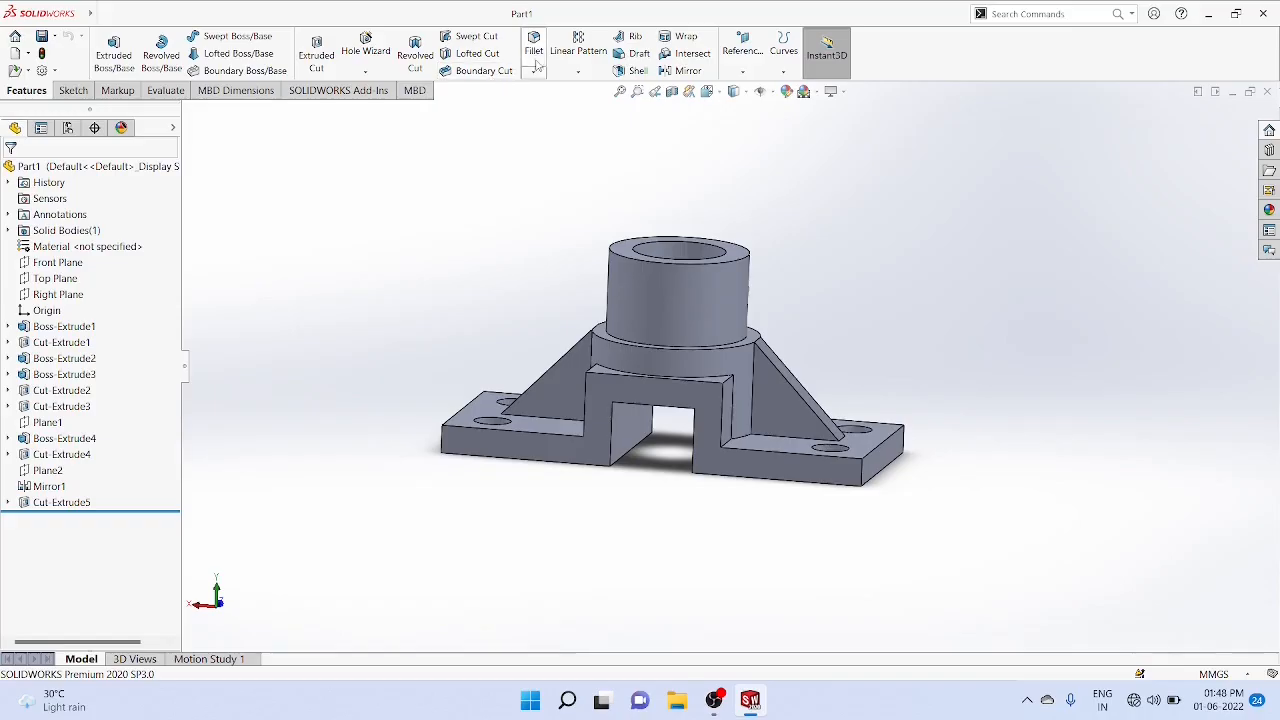
Fillet the four short upper side edges of the raised hat section around the boss with a 5 mm symmetric radius
{"action": "left_click", "coordinate": [533, 72]}
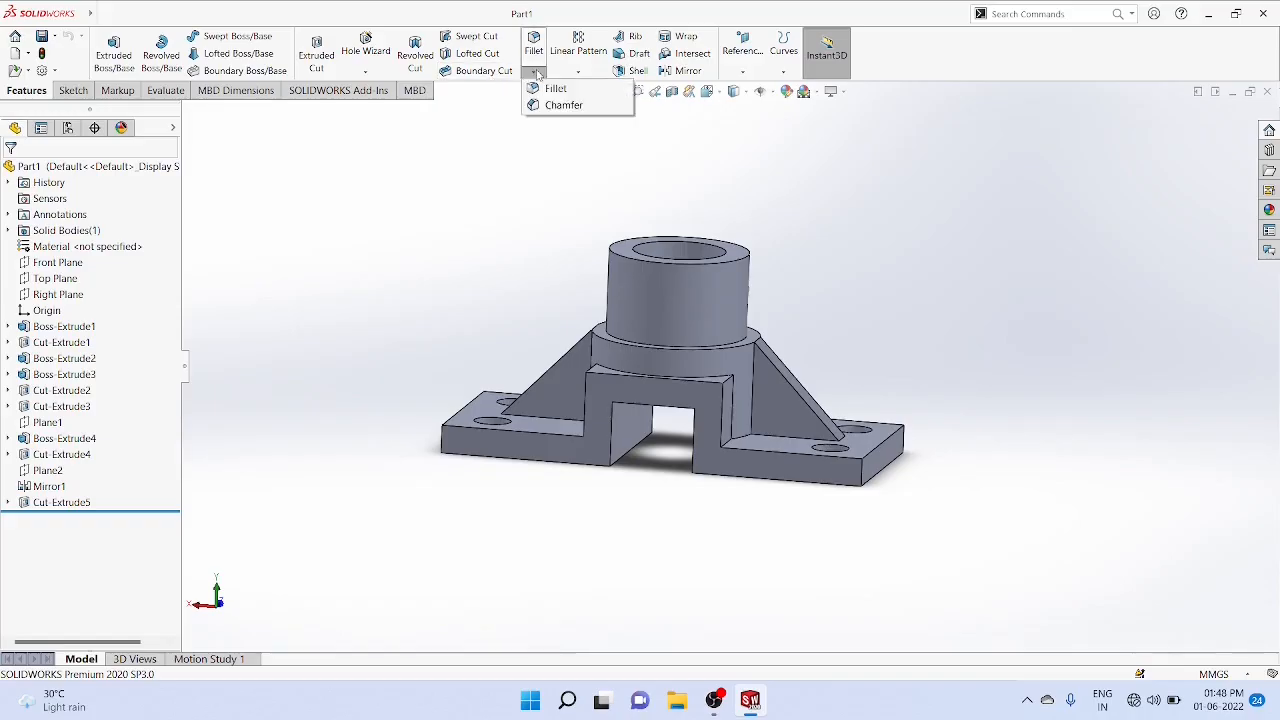
{"action": "left_click", "coordinate": [555, 90]}
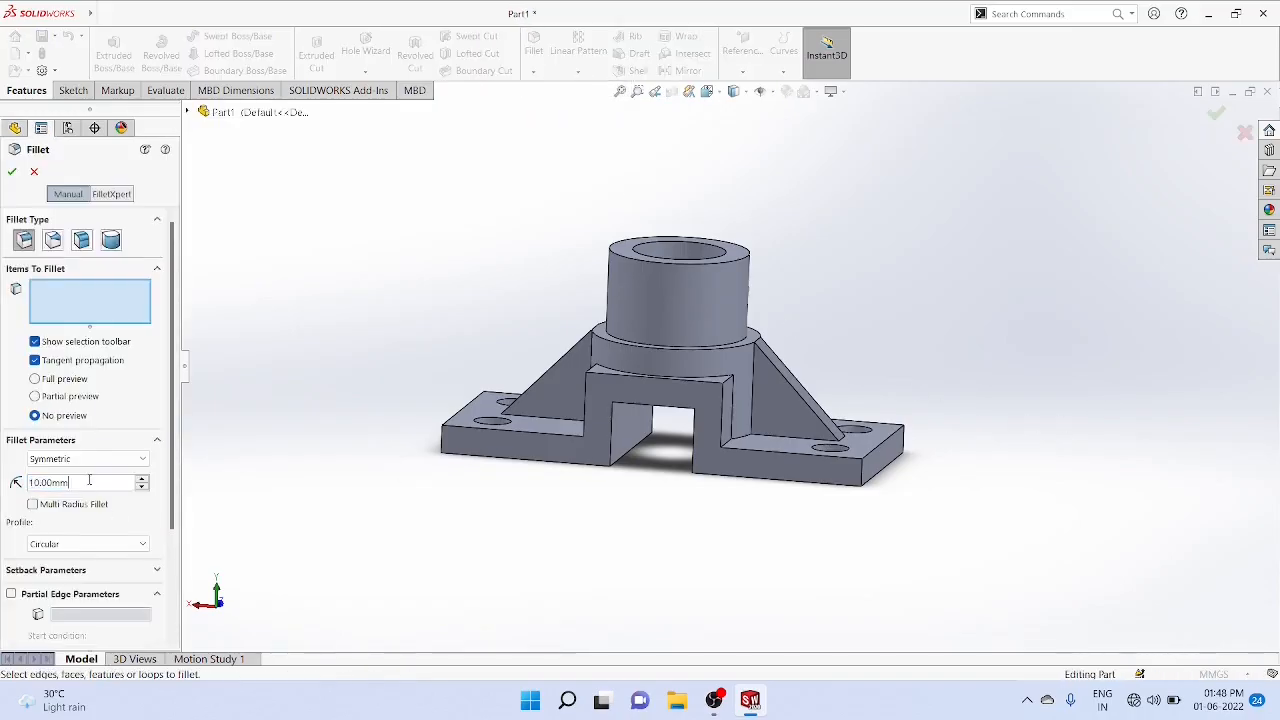
{"action": "type", "text": "5"}
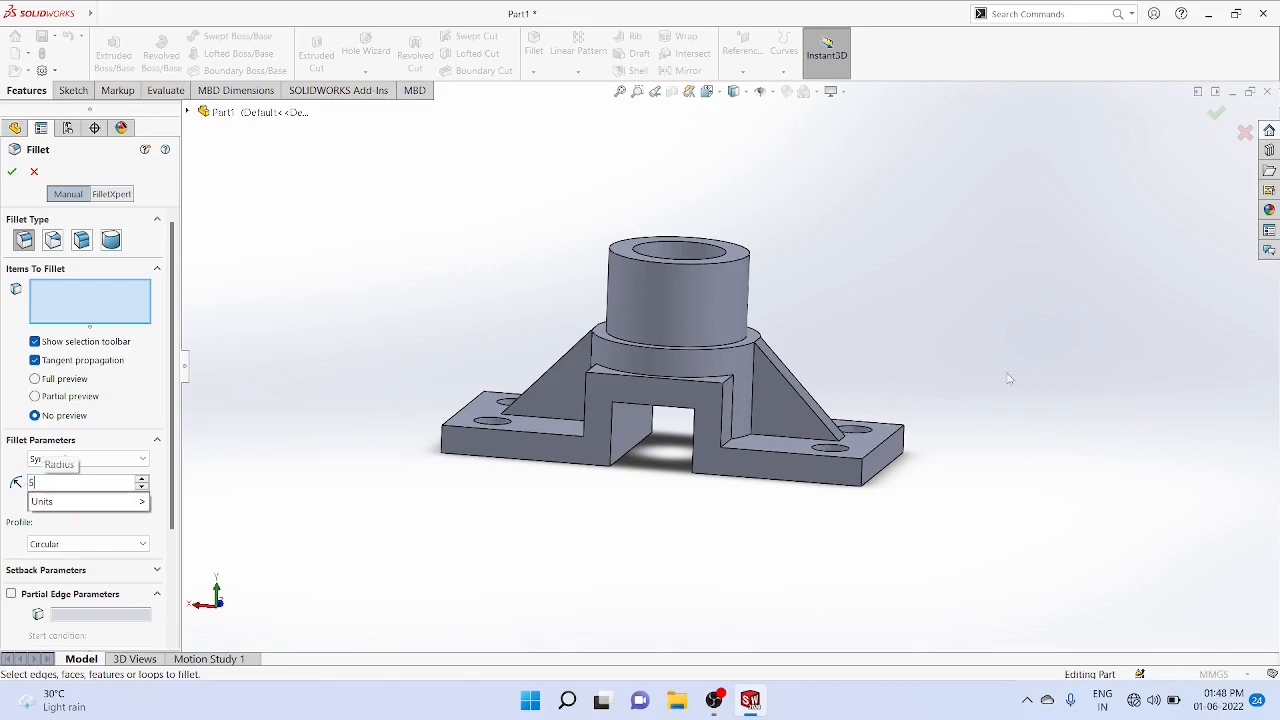
{"action": "middle_click_drag", "start_coordinate": [1072, 352], "coordinate": [994, 400]}
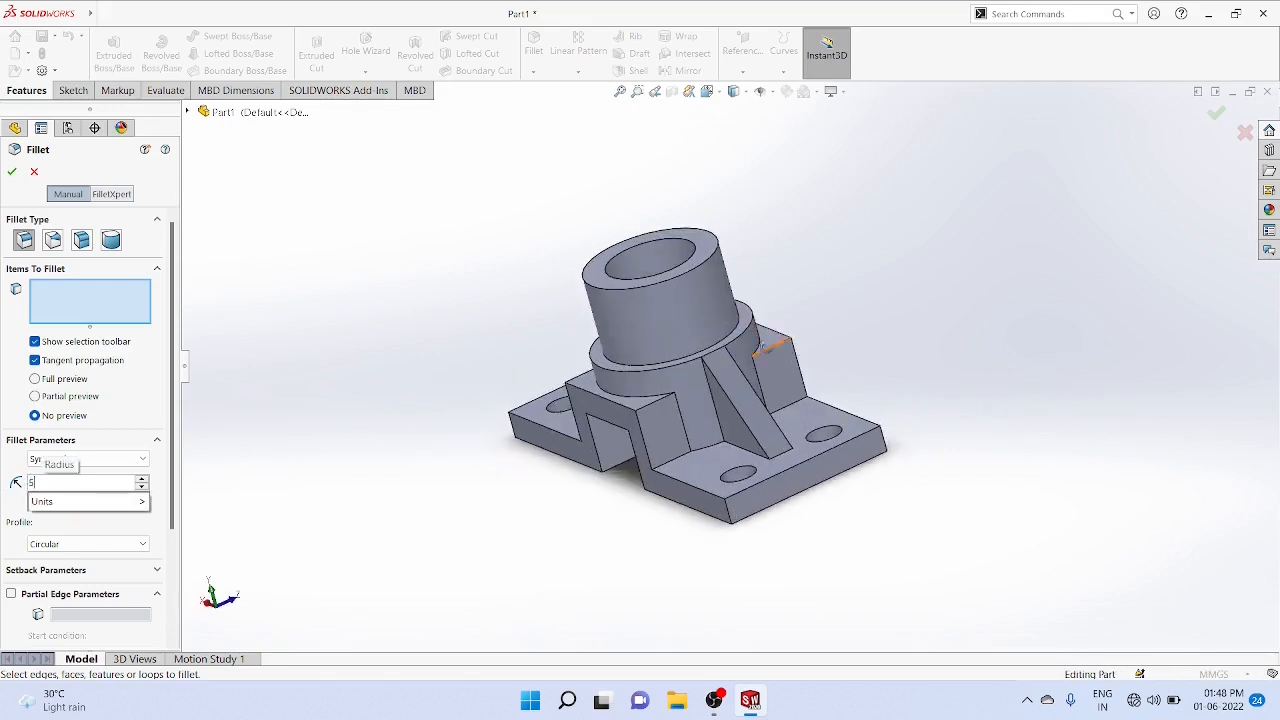
{"action": "left_click", "coordinate": [766, 350]}
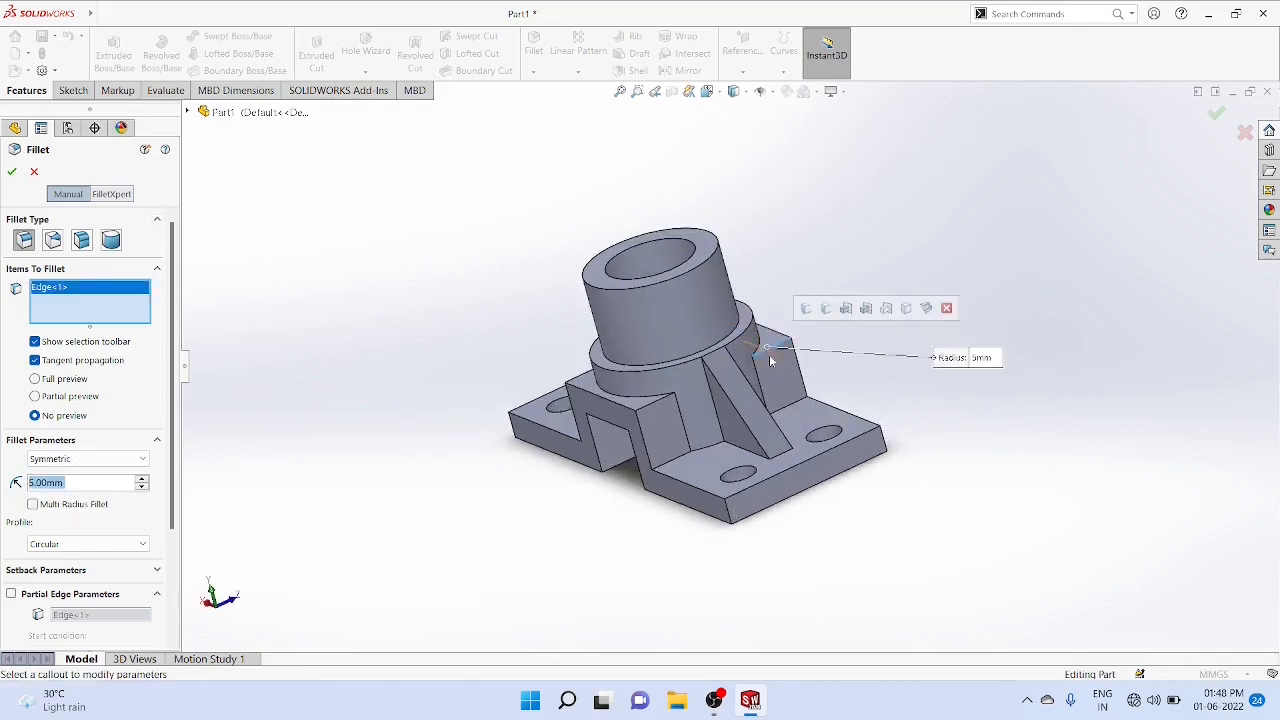
{"action": "left_click", "coordinate": [647, 410]}
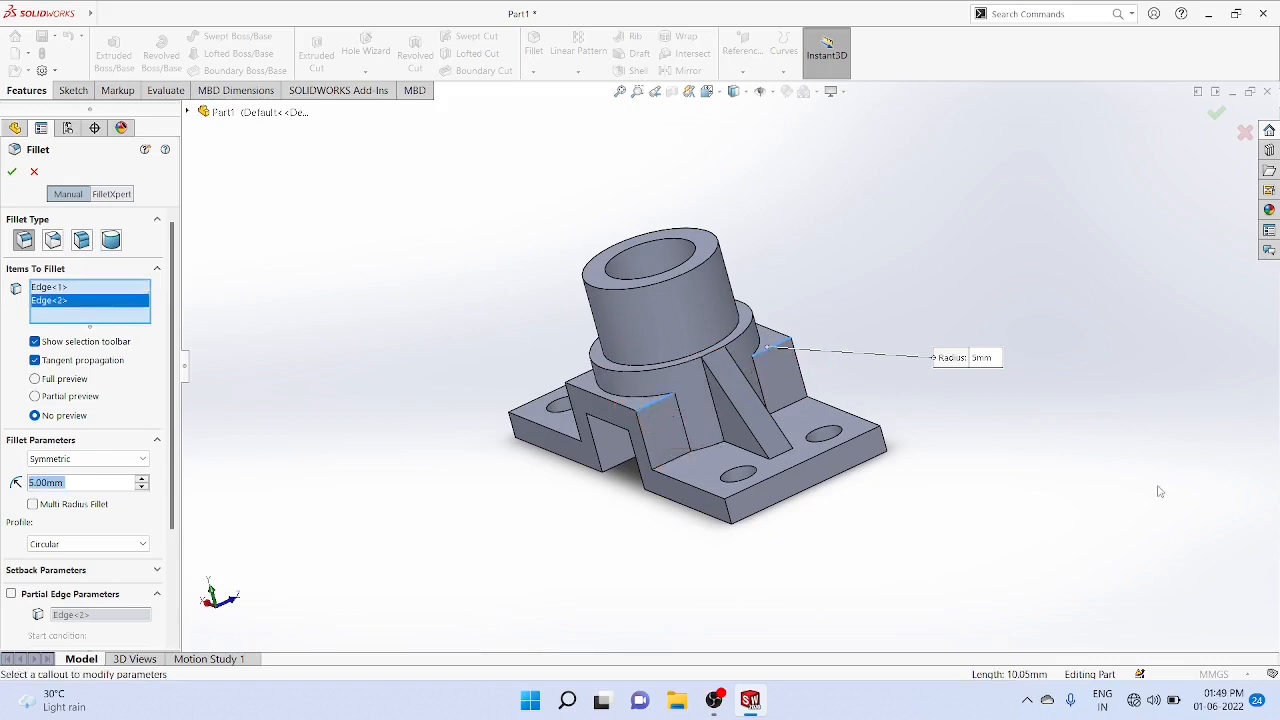
{"action": "middle_click_drag", "start_coordinate": [1063, 483], "coordinate": [911, 537]}
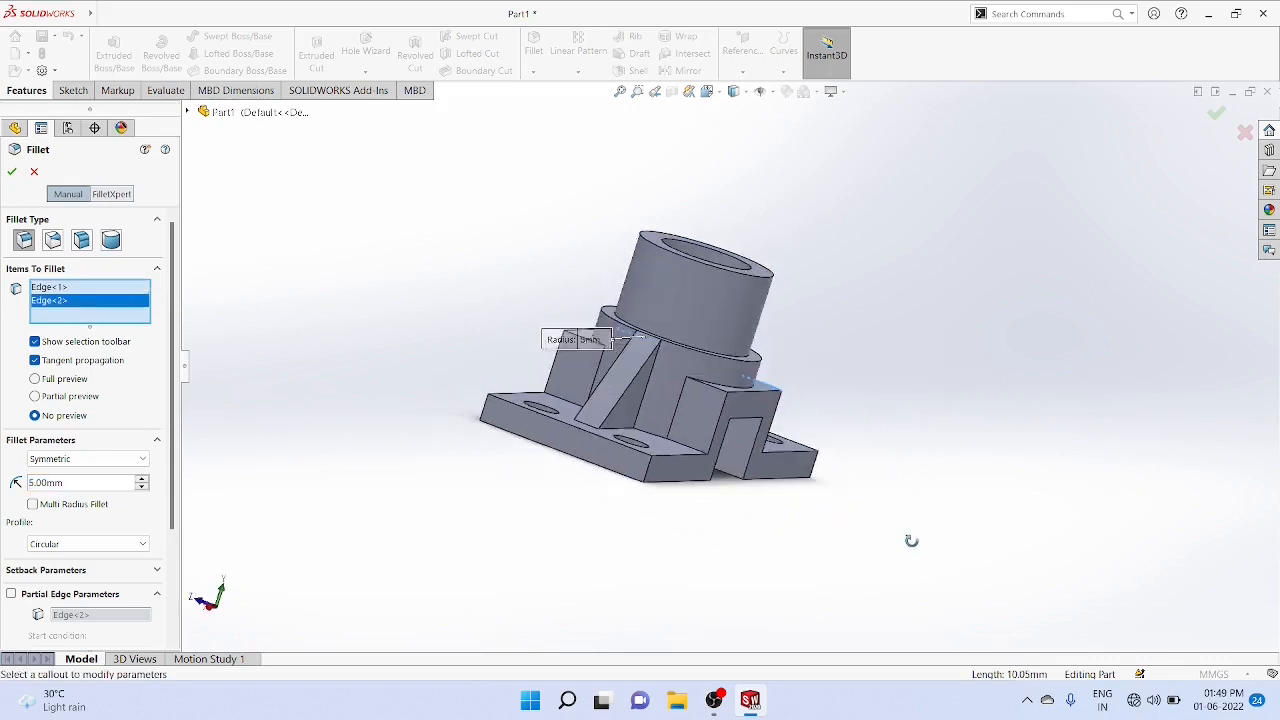
{"action": "left_click", "coordinate": [719, 393]}
{"action": "middle_click_drag", "start_coordinate": [749, 491], "coordinate": [737, 453]}
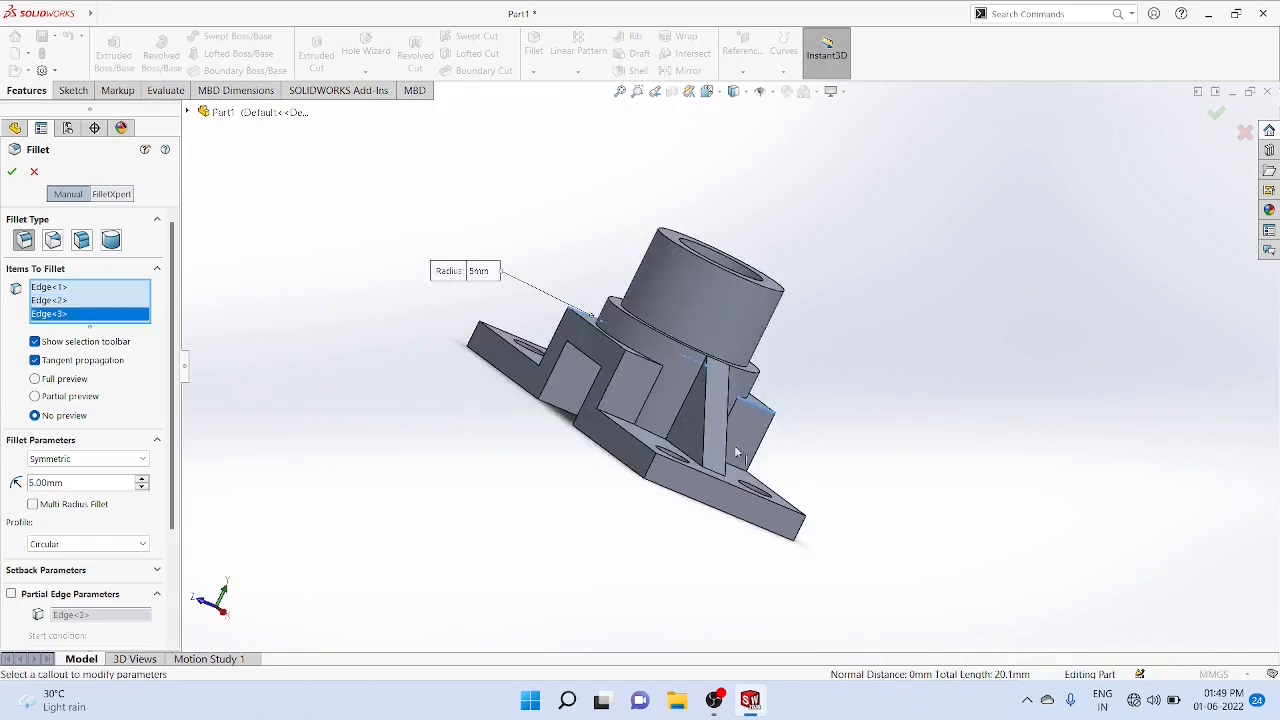
{"action": "left_click", "coordinate": [637, 360]}
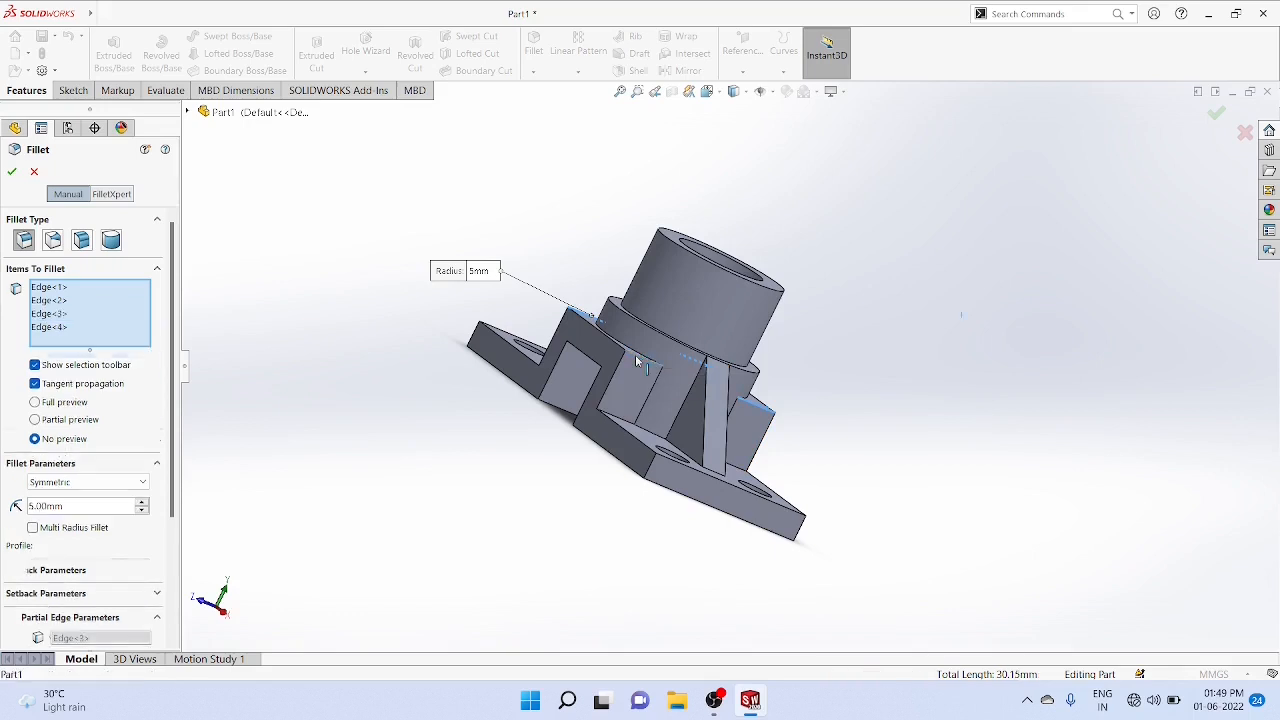
{"action": "middle_click_drag", "start_coordinate": [1108, 432], "coordinate": [1012, 446]}
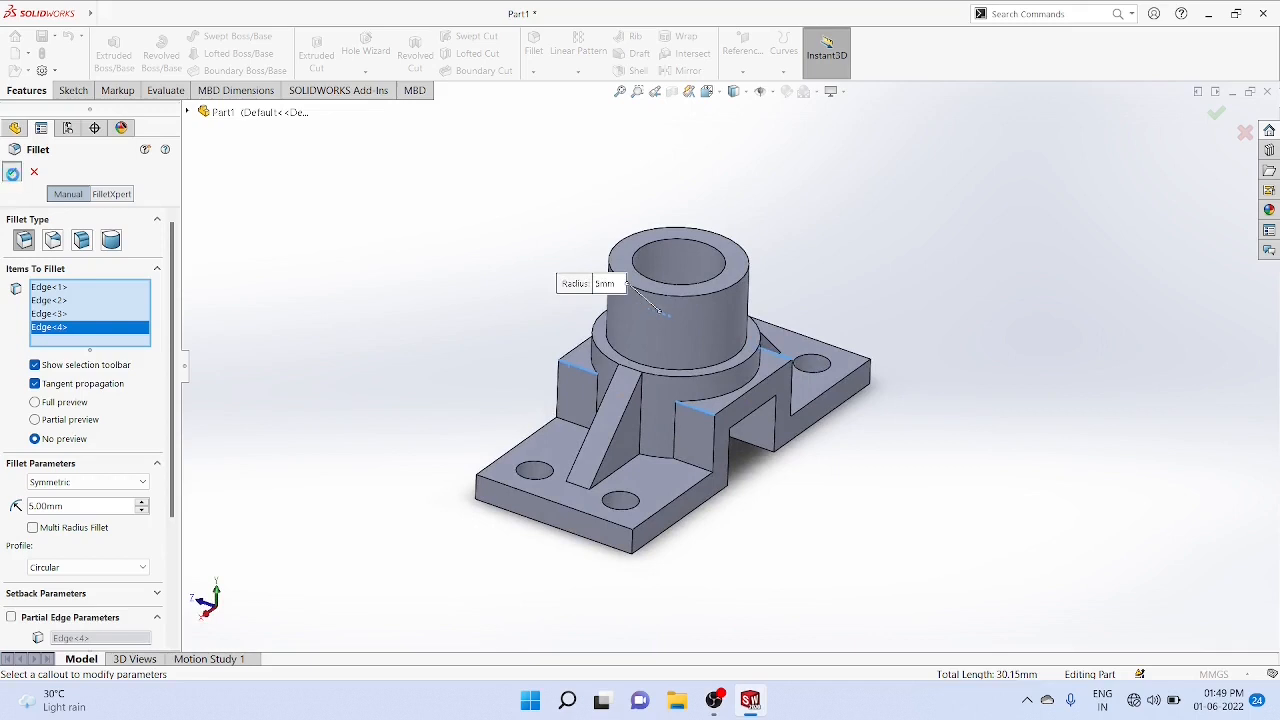
{"action": "middle_click_drag", "start_coordinate": [1121, 405], "coordinate": [1078, 422]}
{"action": "middle_click_drag", "start_coordinate": [1004, 469], "coordinate": [1069, 426]}
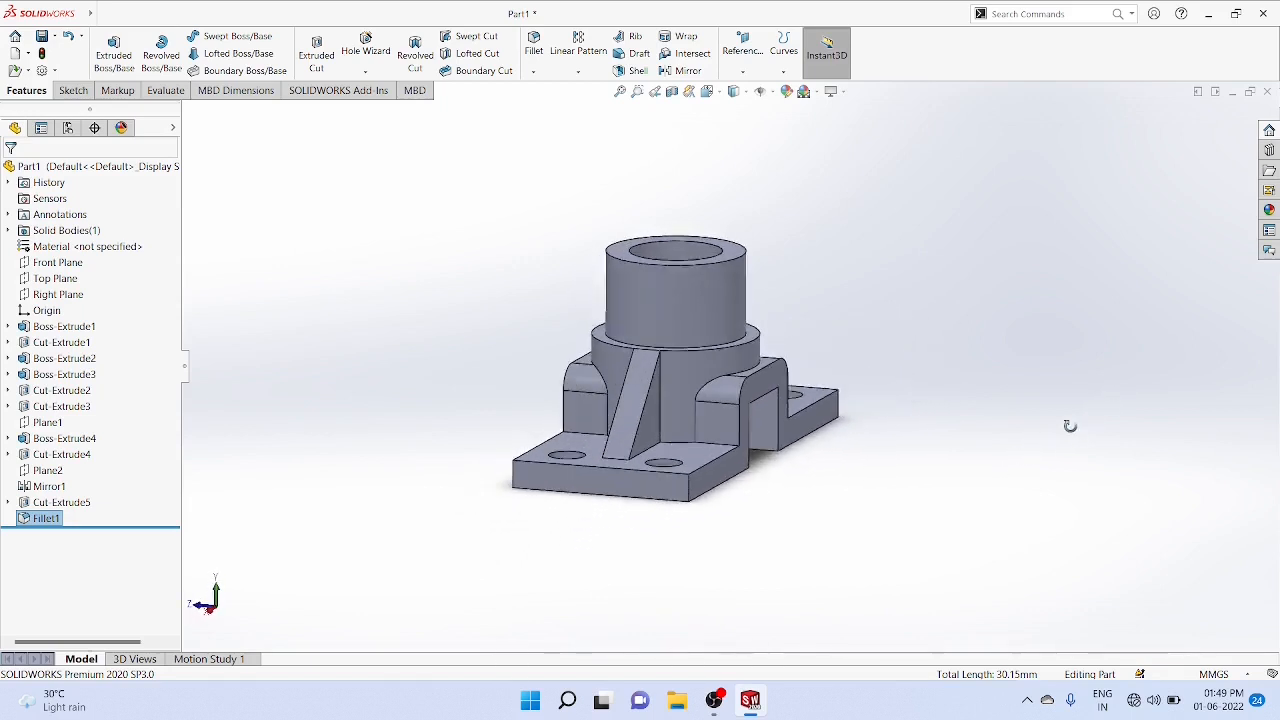
{"action": "middle_click_drag", "start_coordinate": [857, 497], "coordinate": [923, 482]}
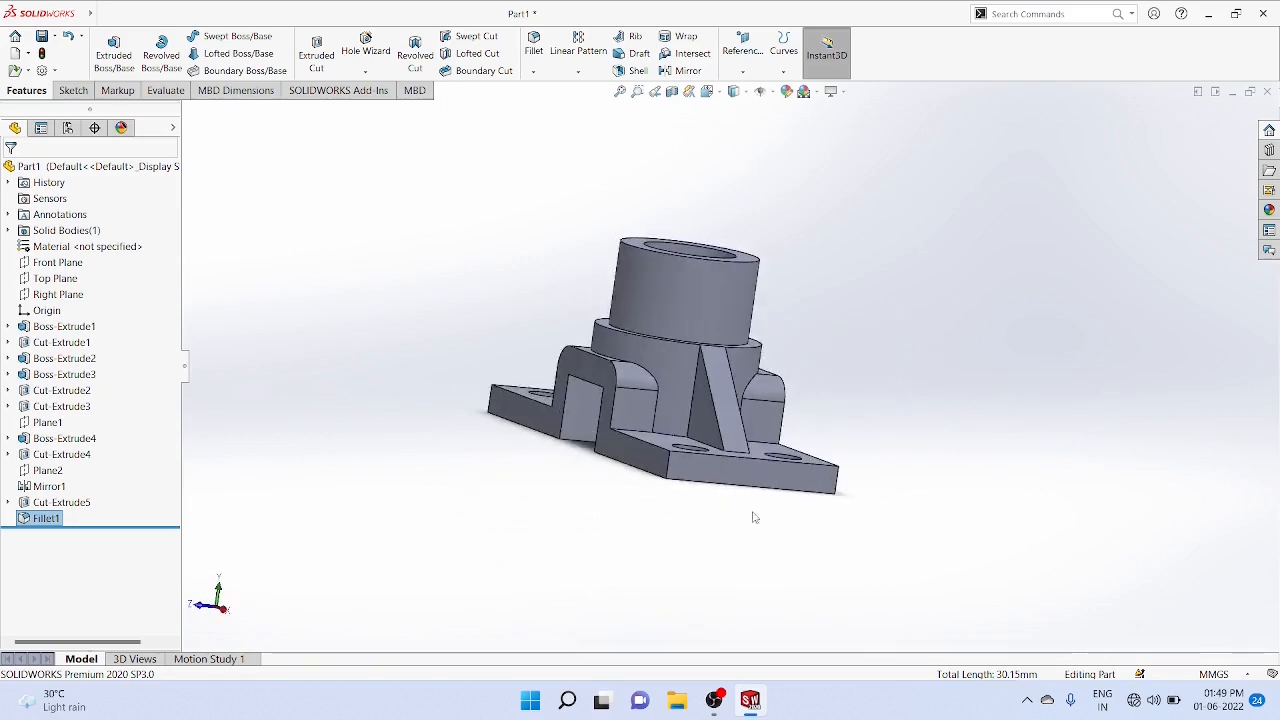
{"action": "left_click", "coordinate": [672, 472]}
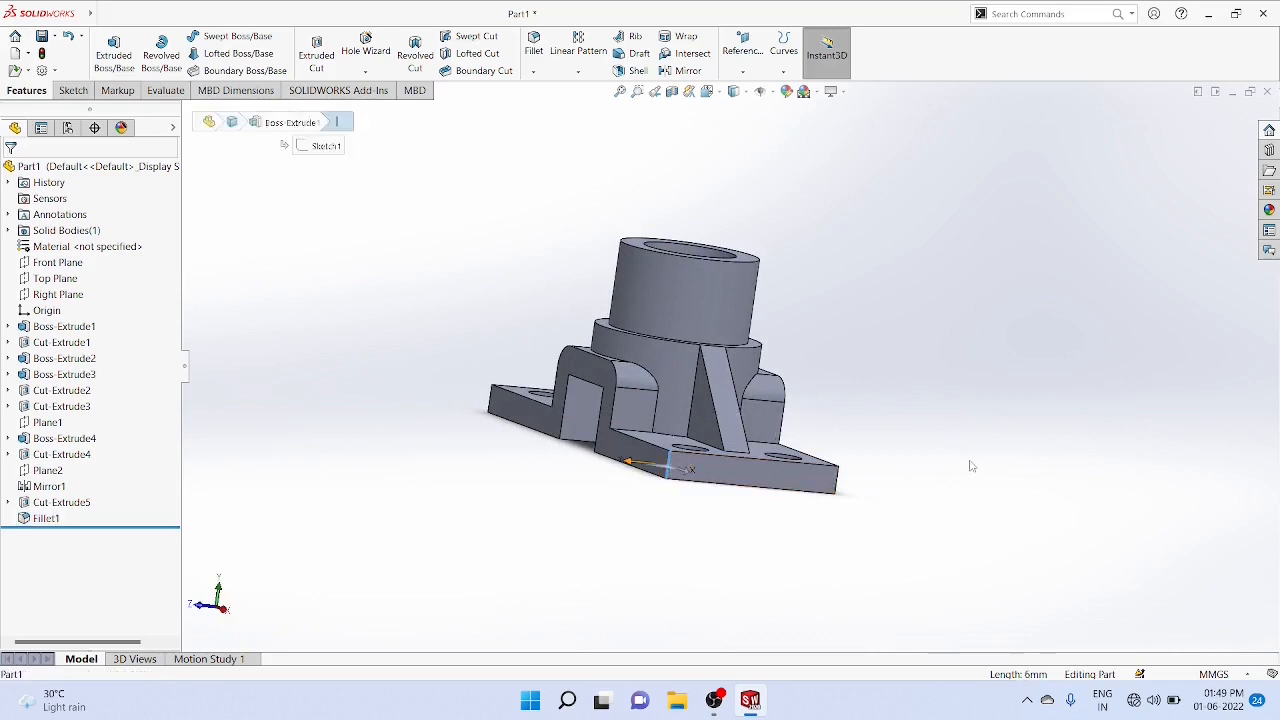
{"action": "middle_click_drag", "start_coordinate": [971, 463], "coordinate": [777, 508]}
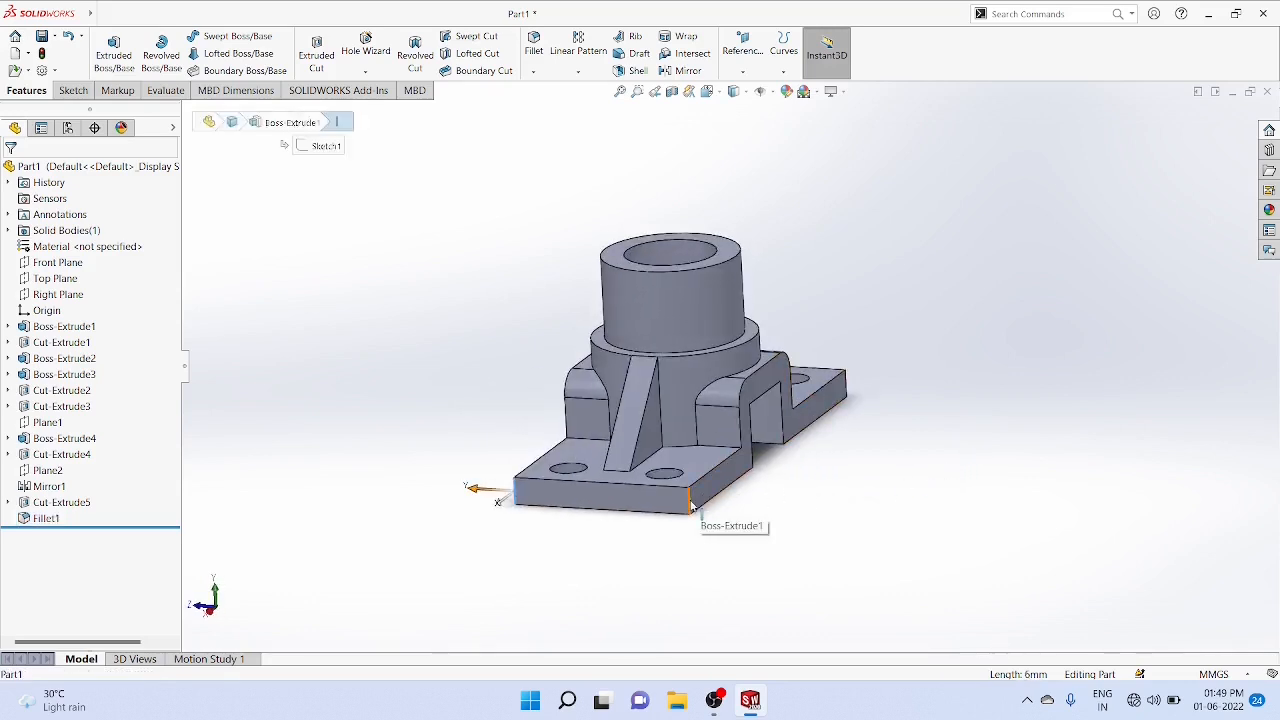
{"action": "middle_click_drag", "start_coordinate": [1080, 440], "coordinate": [1053, 452]}
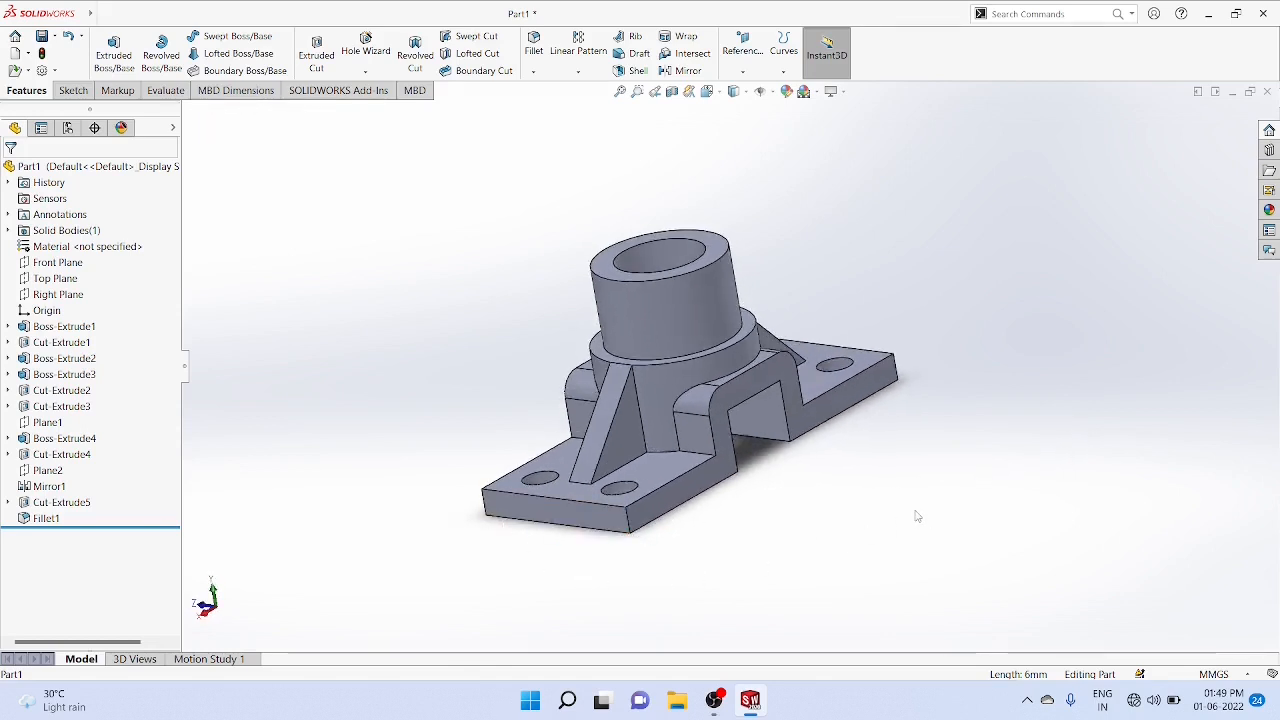
{"action": "middle_click_drag", "start_coordinate": [917, 516], "coordinate": [1017, 483]}
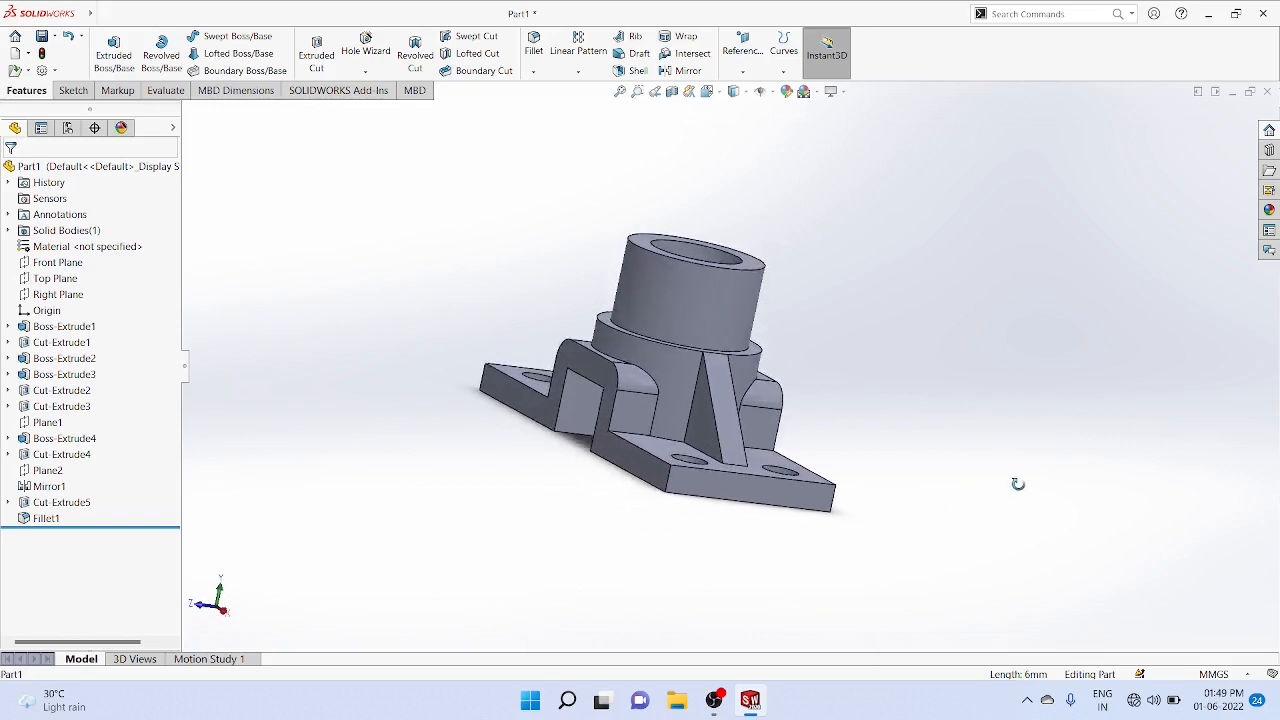
{"action": "left_click", "coordinate": [670, 485]}
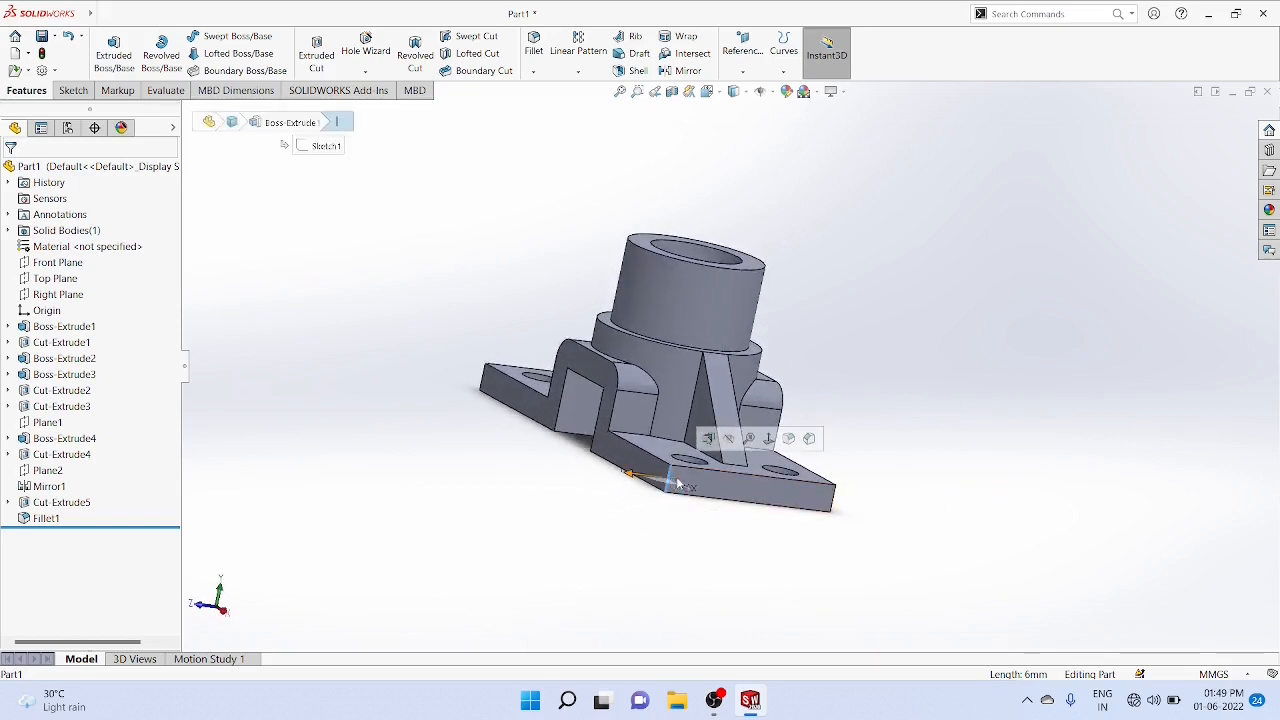
{"action": "middle_click_drag", "start_coordinate": [1071, 474], "coordinate": [977, 490]}
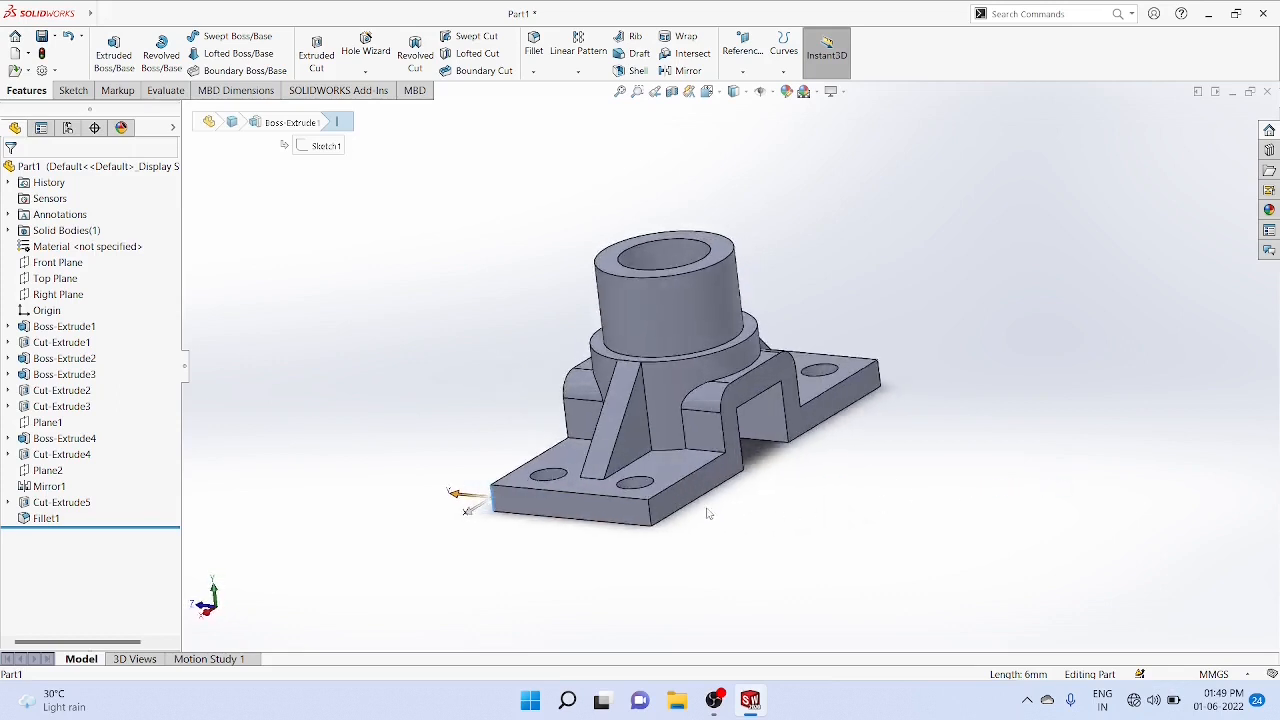
{"action": "left_click", "coordinate": [652, 514]}
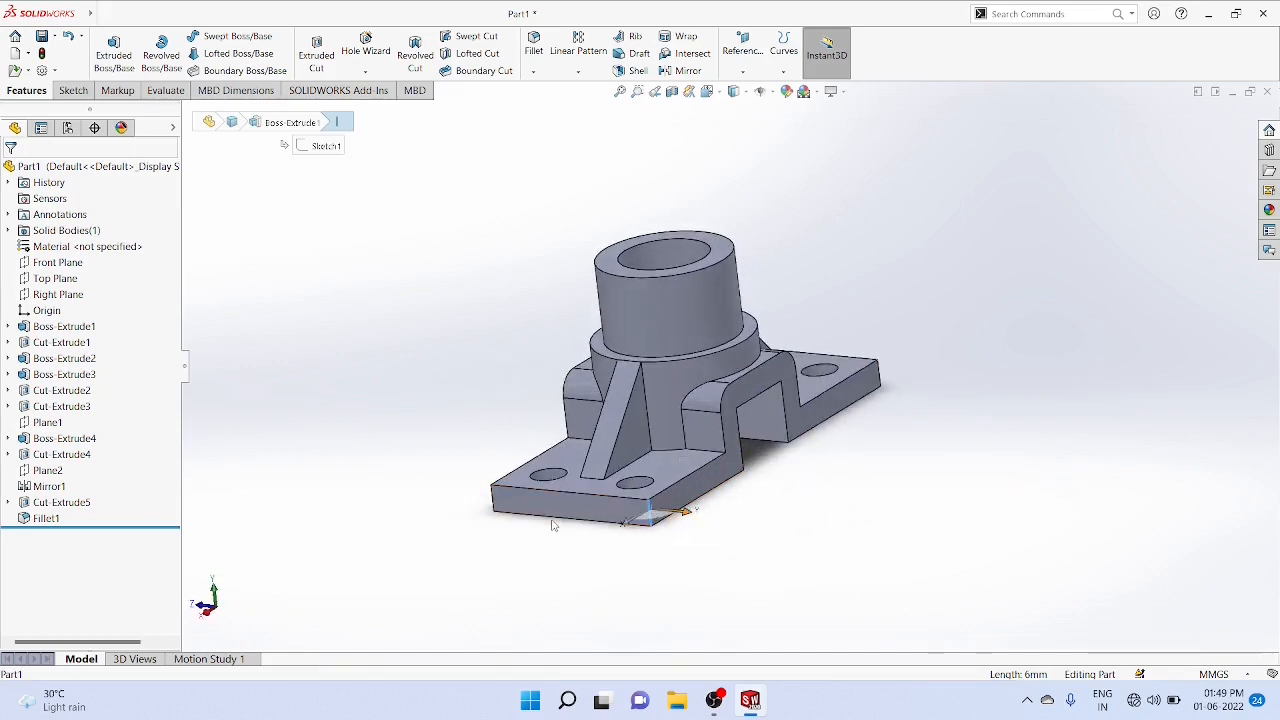
{"action": "left_click", "coordinate": [493, 504], "text": "ctrl"}
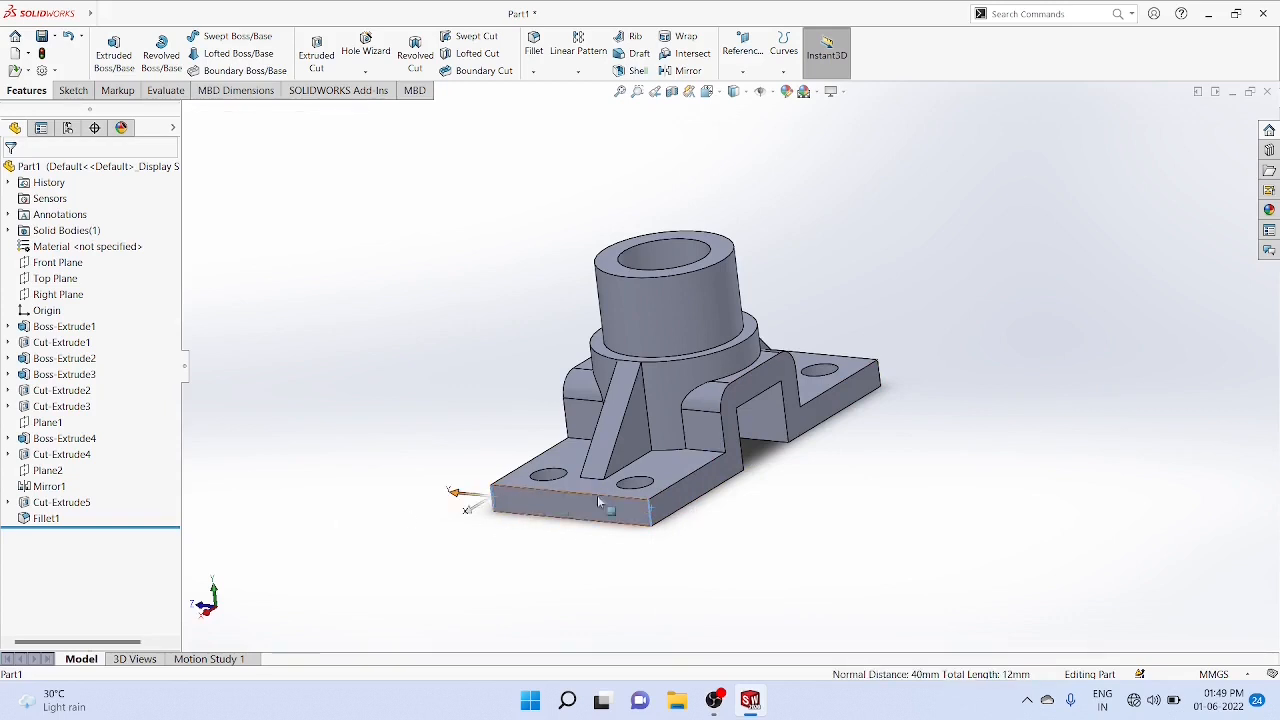
{"action": "middle_click_drag", "start_coordinate": [886, 480], "coordinate": [741, 524], "text": "ctrl"}
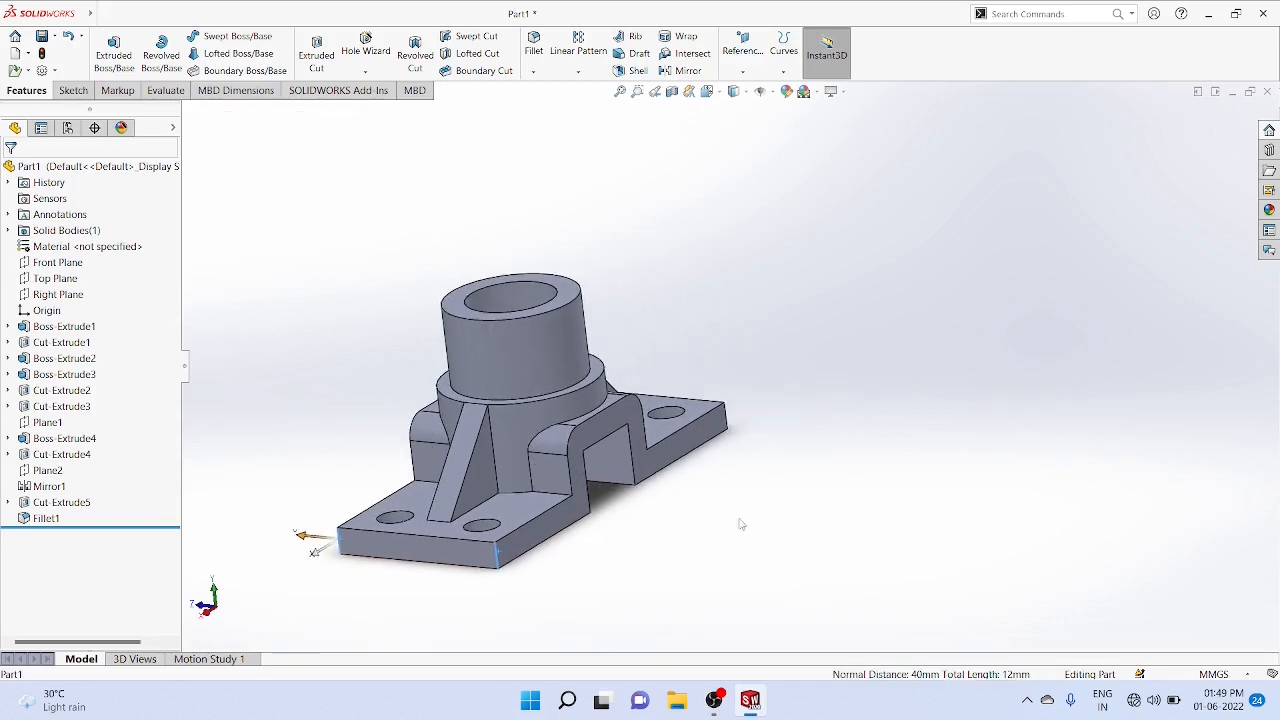
{"action": "left_click", "coordinate": [680, 532]}
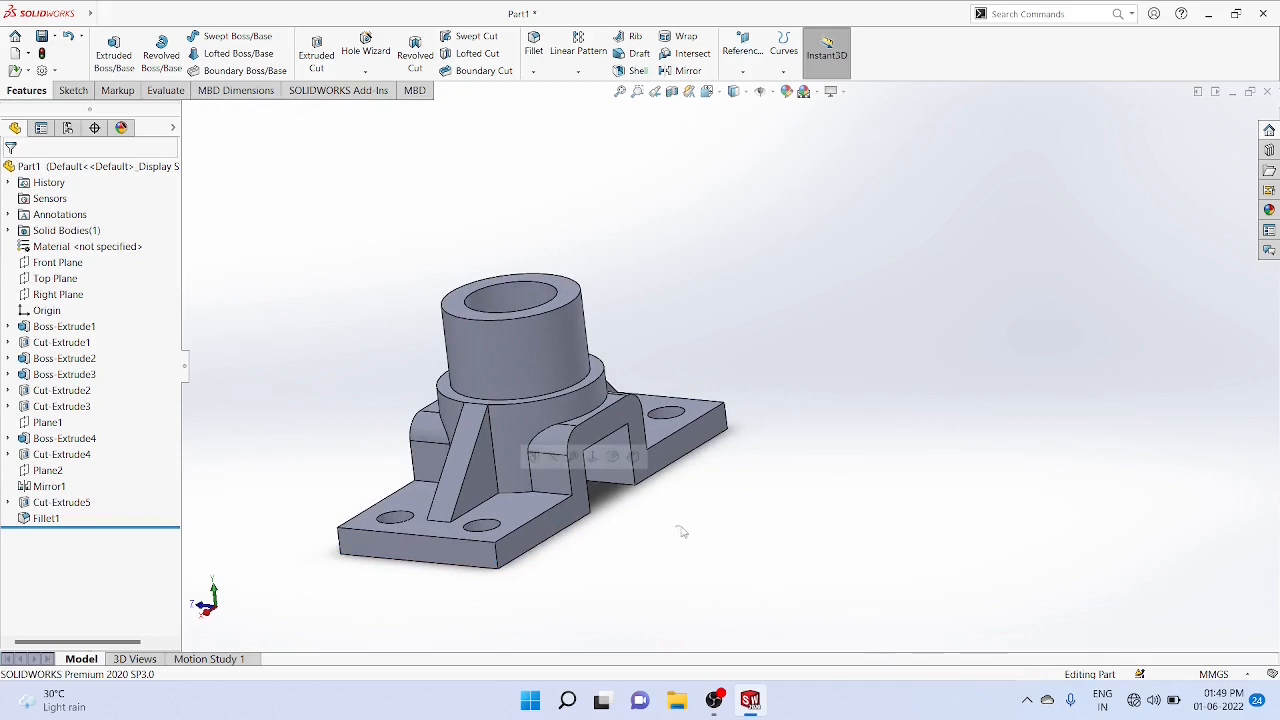
Fillet the four vertical outer corner edges of the base flanges with a 5 mm symmetric radius
{"action": "left_click", "coordinate": [498, 558]}
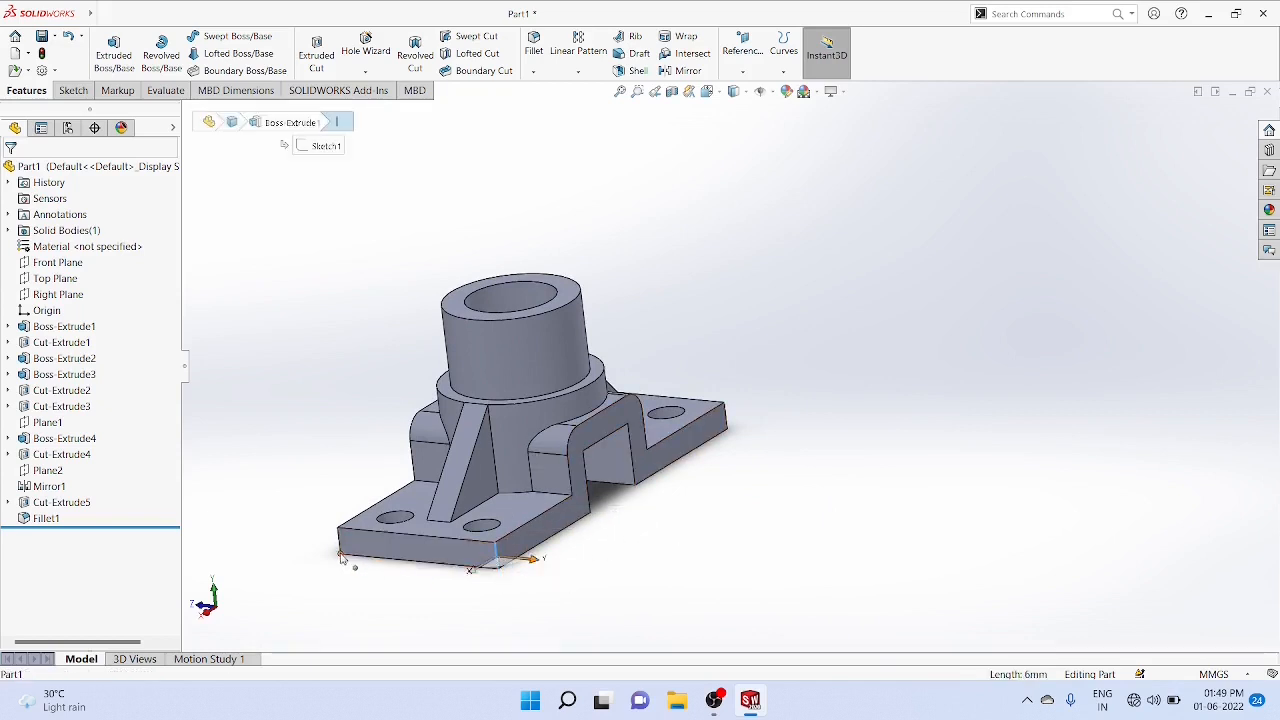
{"action": "left_click", "coordinate": [340, 550], "text": "ctrl"}
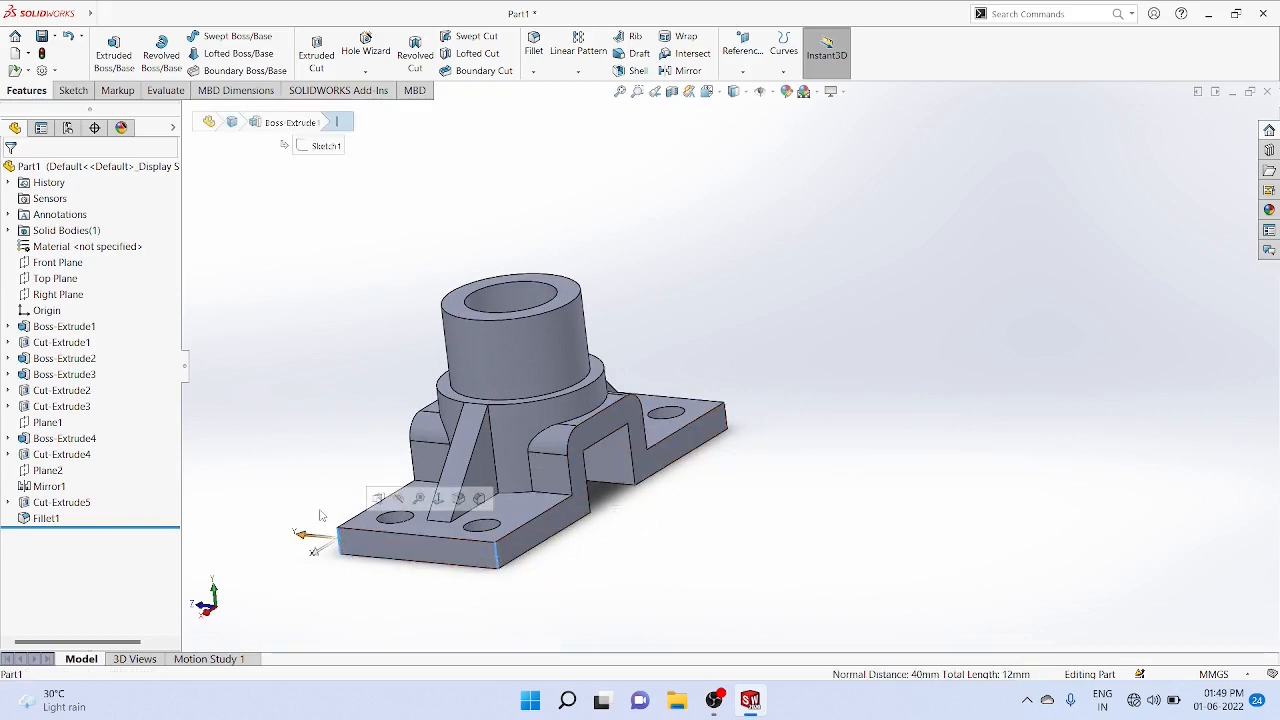
{"action": "left_click", "coordinate": [533, 71]}
{"action": "left_click", "coordinate": [551, 84]}
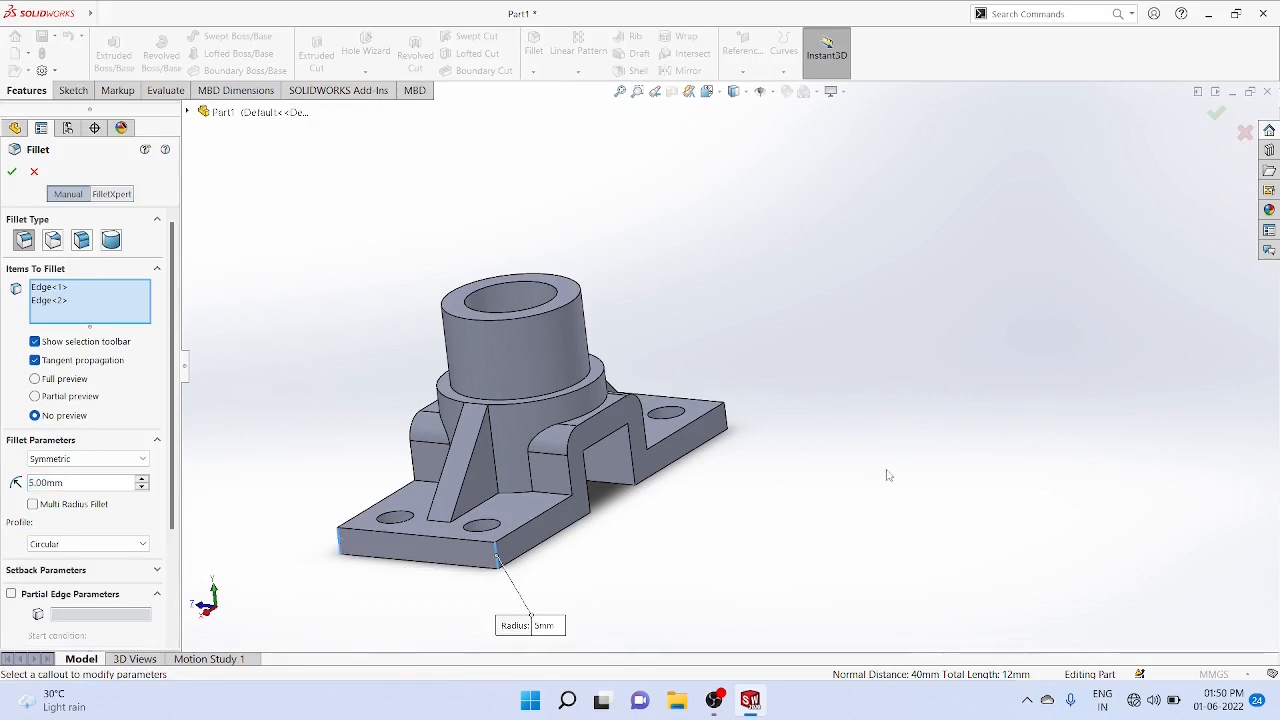
{"action": "middle_click_drag", "start_coordinate": [885, 470], "coordinate": [841, 577], "text": "ctrl"}
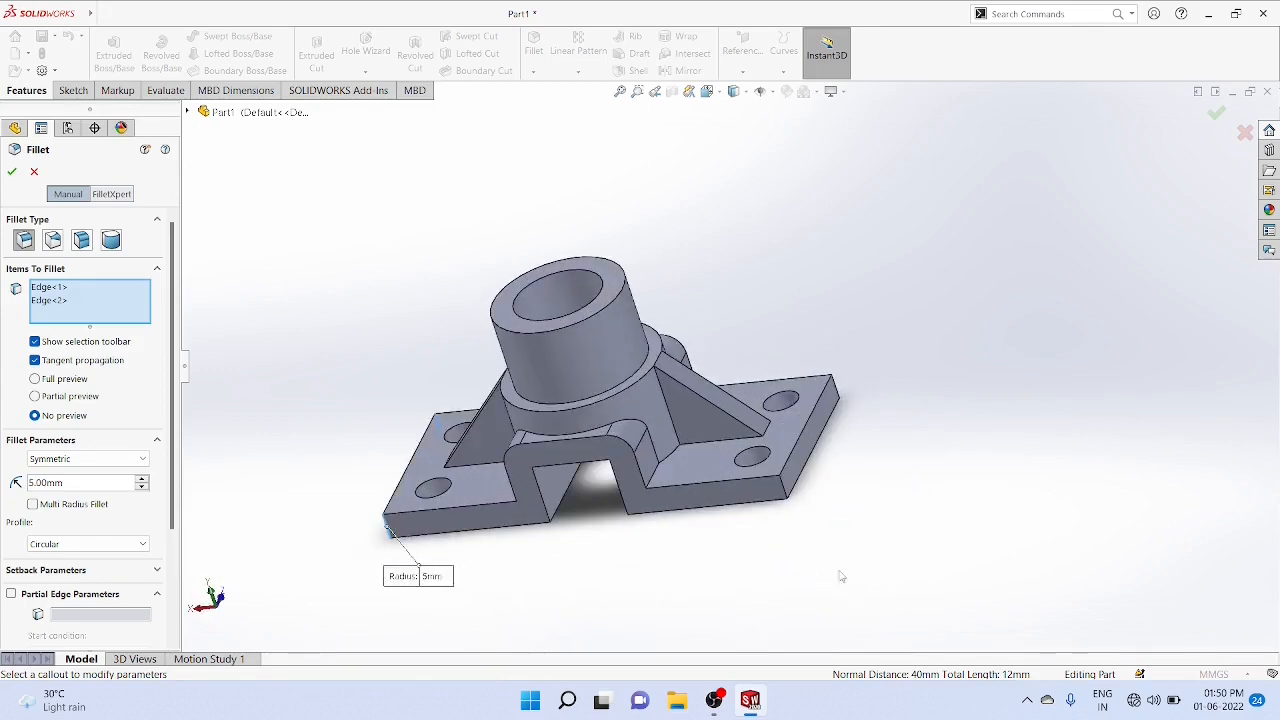
{"action": "left_click", "coordinate": [785, 494]}
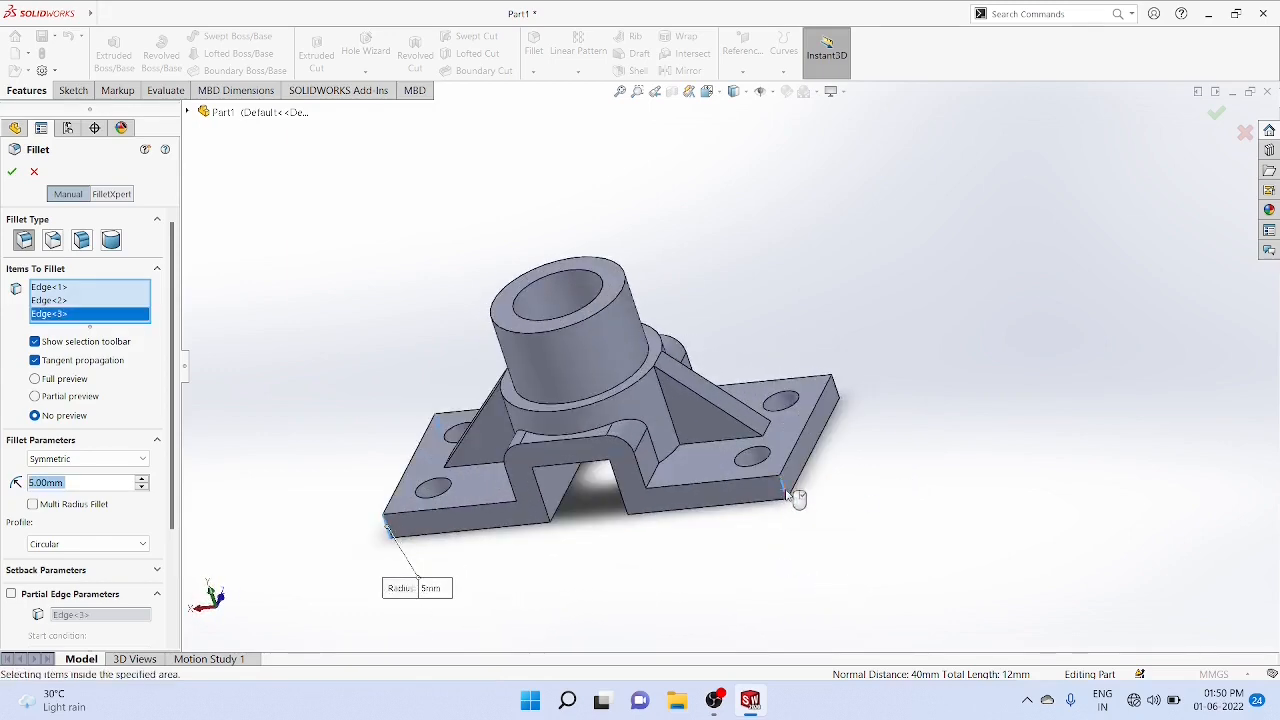
{"action": "left_click", "coordinate": [836, 392]}
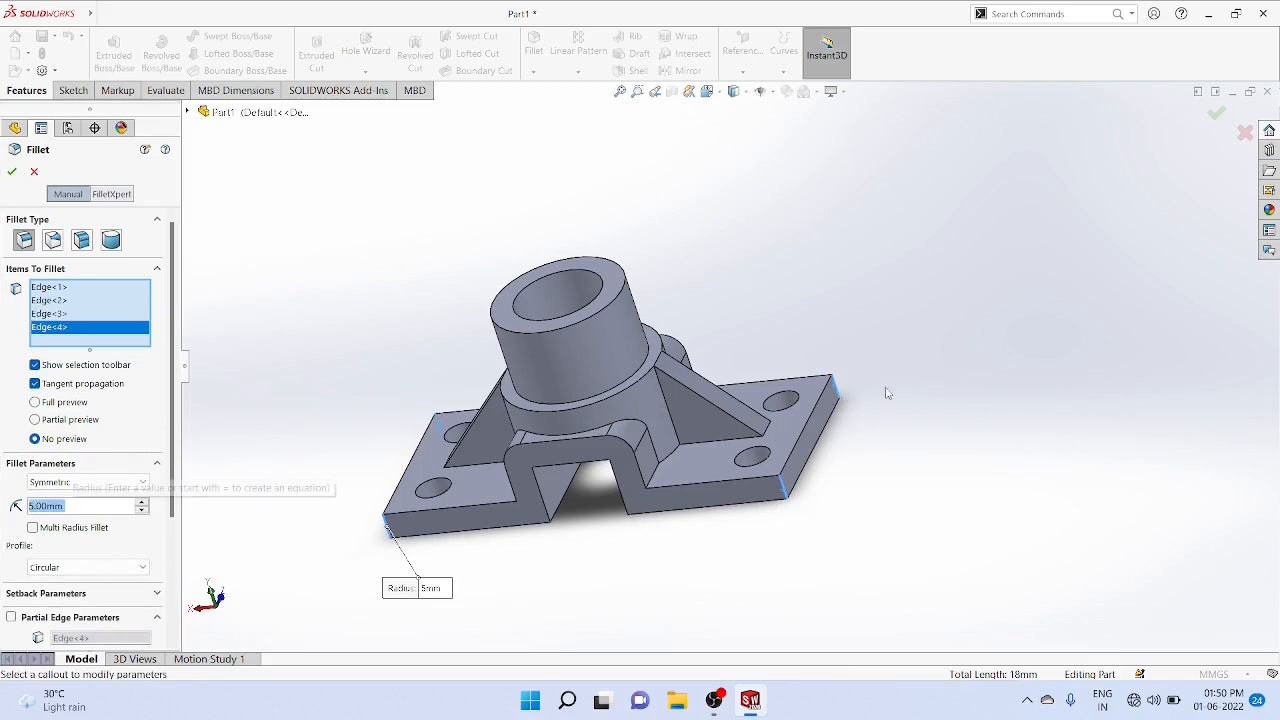
{"action": "left_click", "coordinate": [11, 171]}
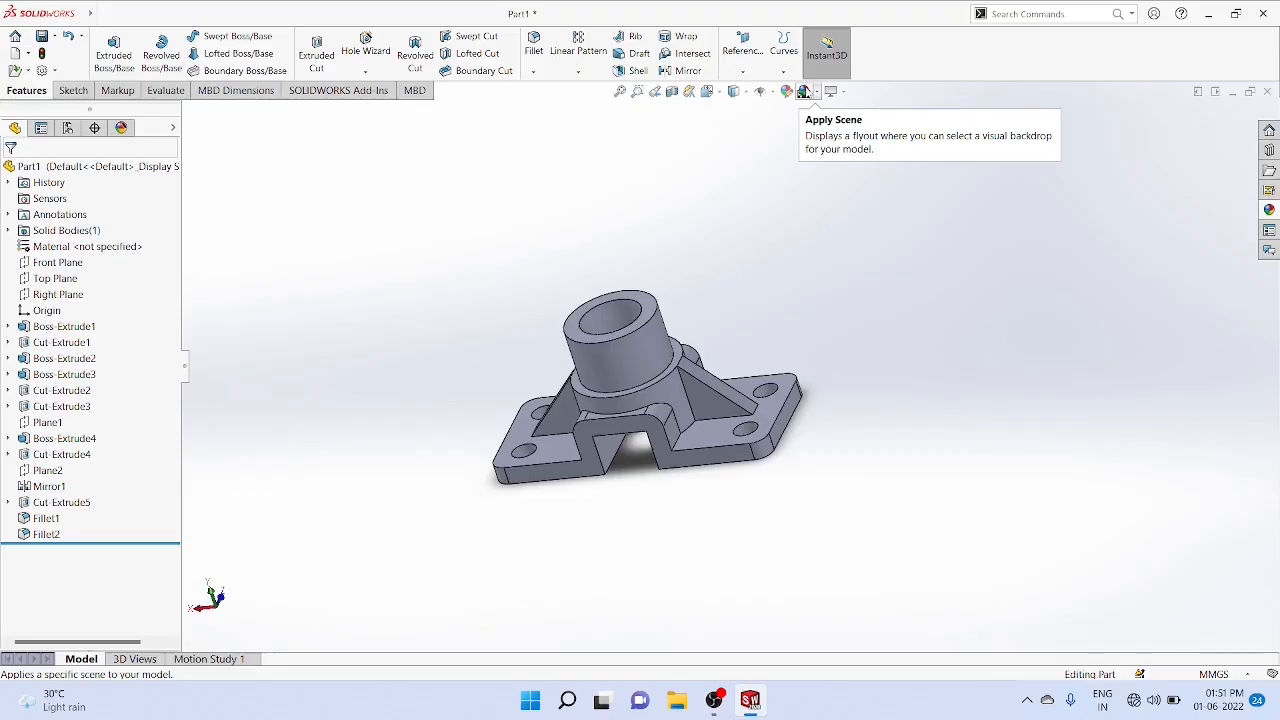
Apply a yellow color appearance to the whole part
{"action": "left_click", "coordinate": [786, 91]}
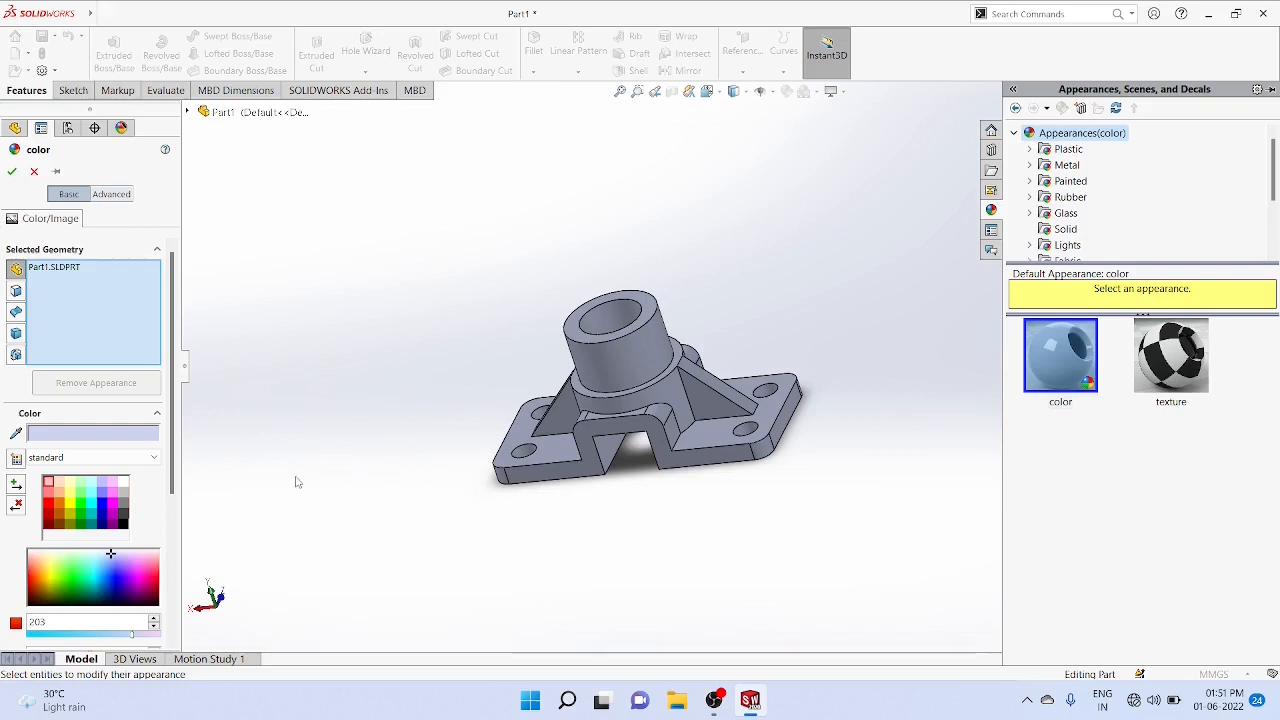
{"action": "left_click", "coordinate": [49, 577]}
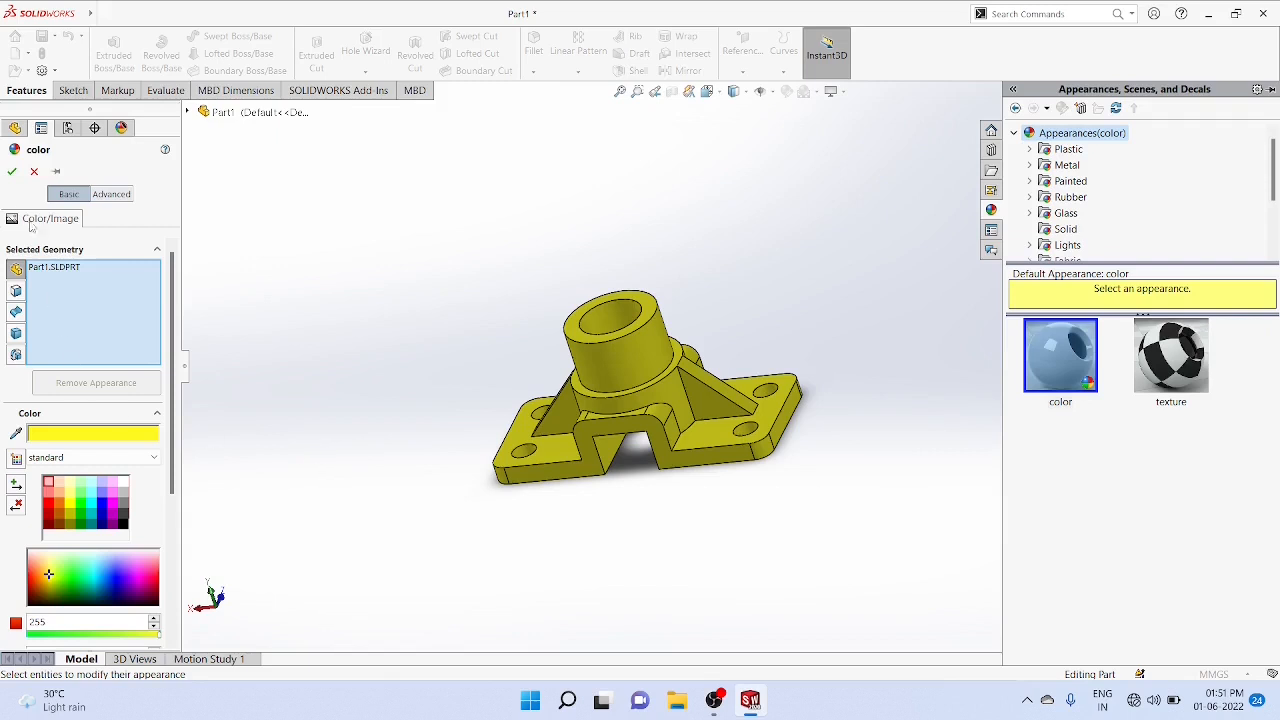
{"action": "left_click", "coordinate": [13, 172]}
{"action": "left_click", "coordinate": [735, 537]}
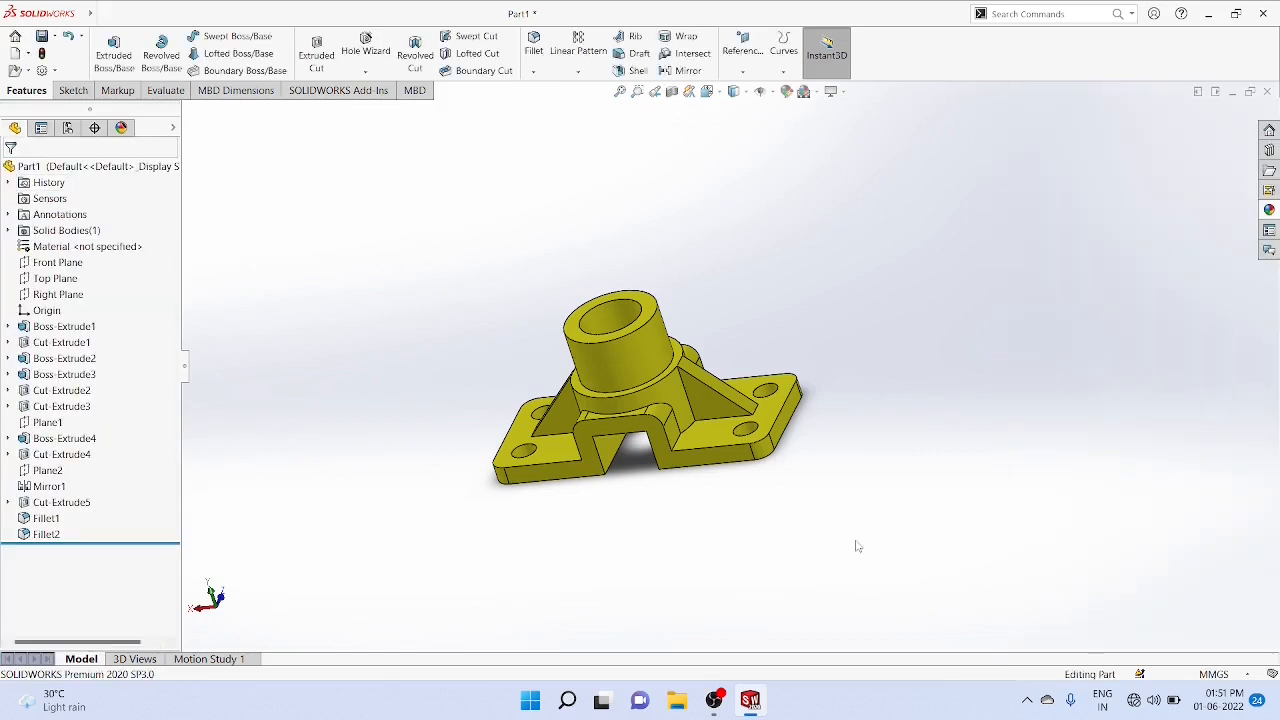